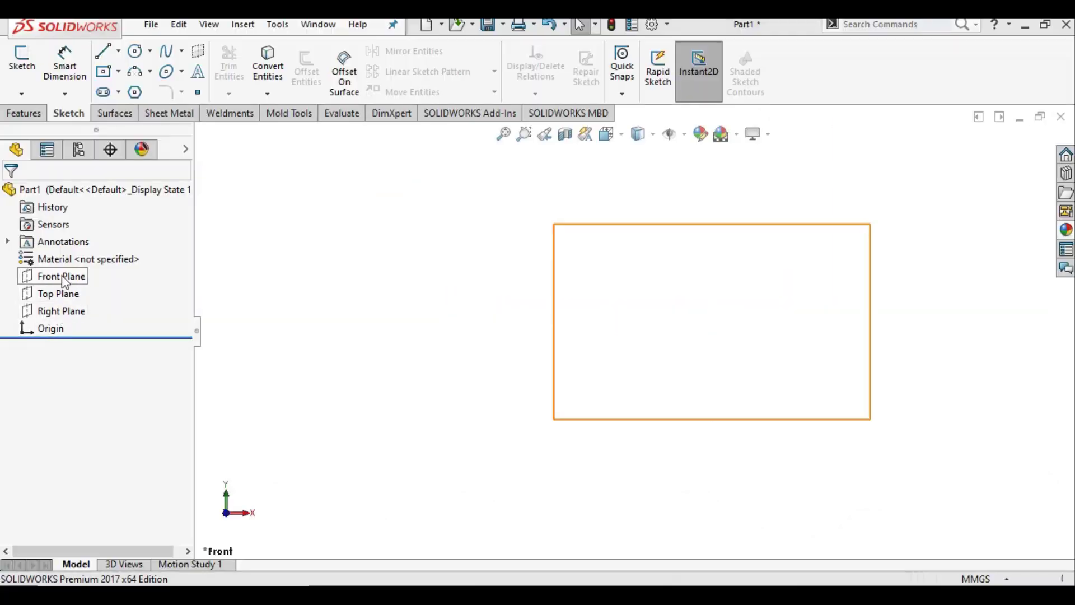
- Start a sketch on Front Plane and draw the bottom line leftward from the origin
left_click(56, 276)
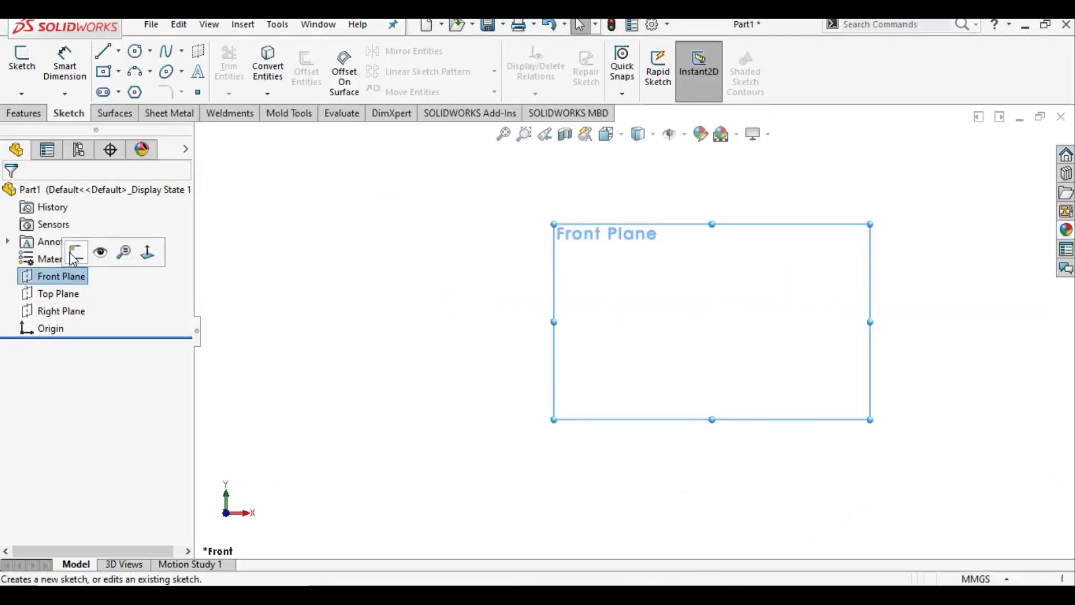
left_click(78, 249)
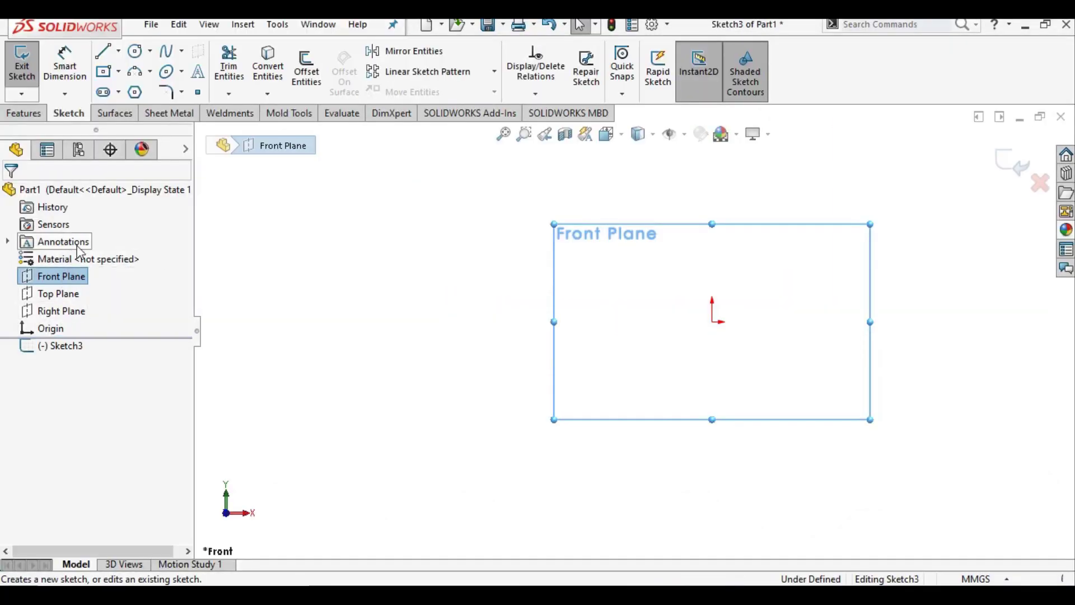
left_click(118, 51)
left_click(125, 70)
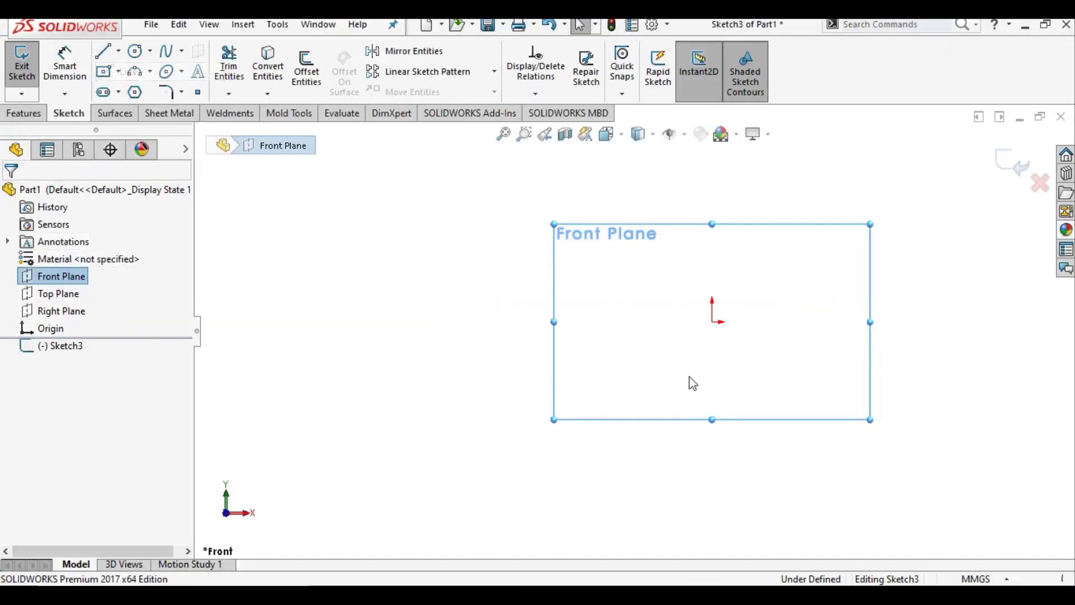
left_click(713, 322)
left_click(494, 321)
right_click(477, 226)
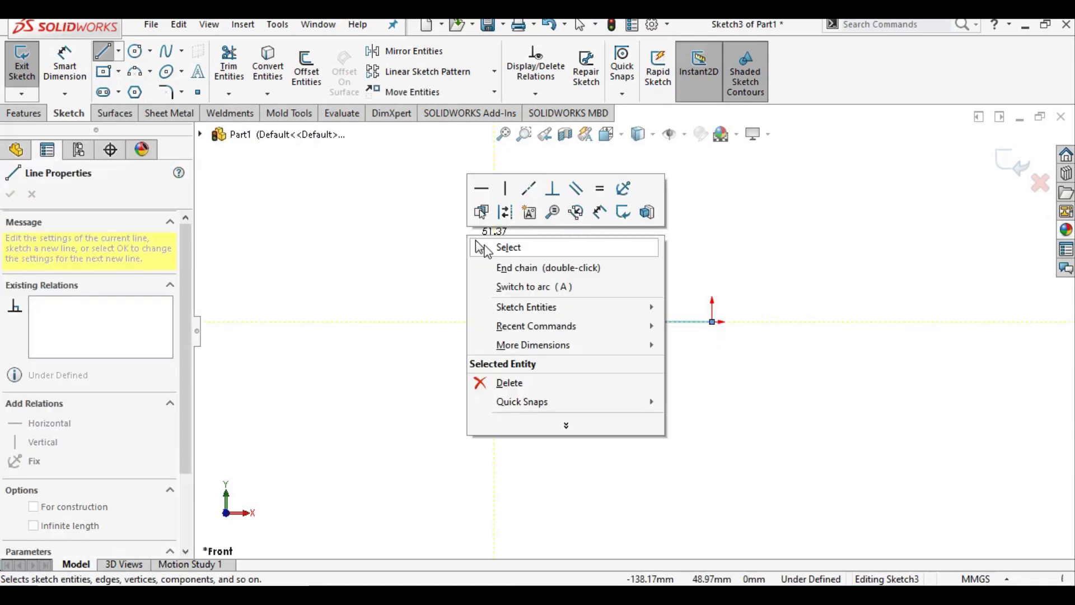
left_click(504, 247)
- Draw the vertical line up from the origin and the top line leftward
left_click(118, 50)
left_click(125, 69)
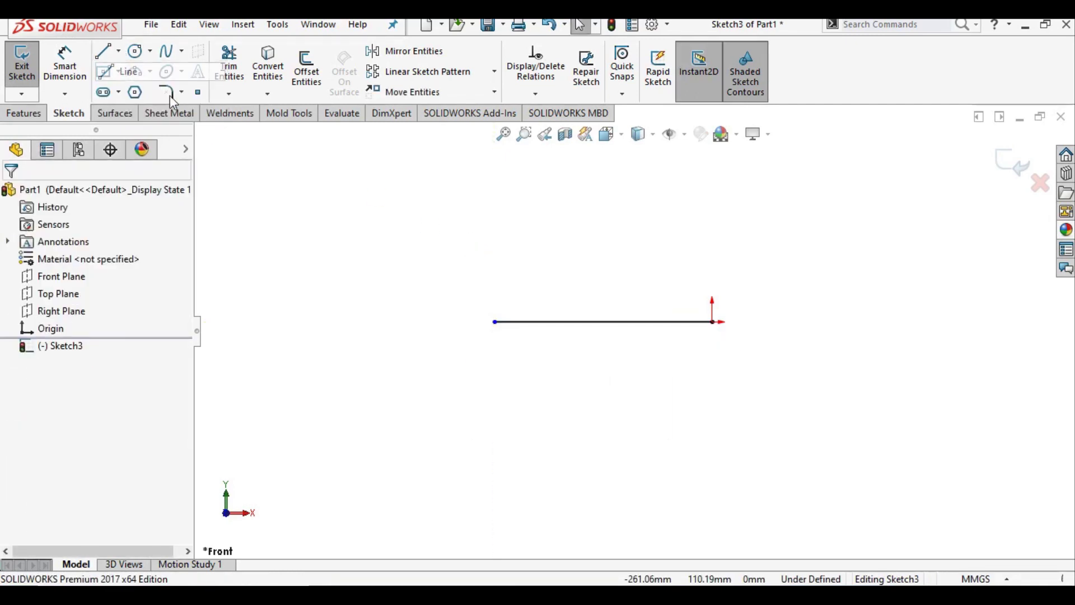
left_click(713, 322)
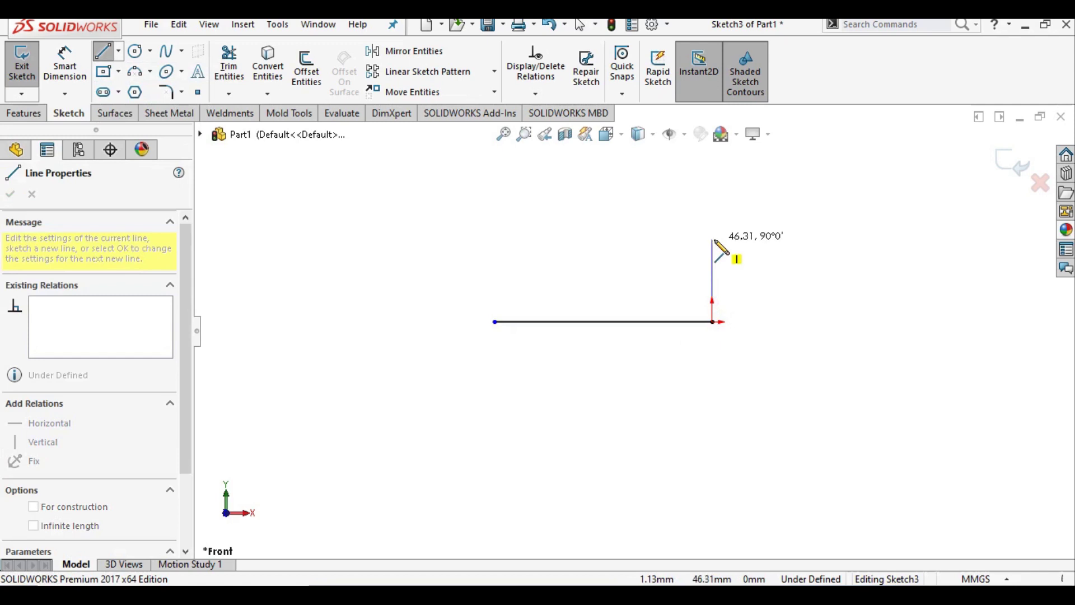
left_click(713, 240)
right_click(395, 262)
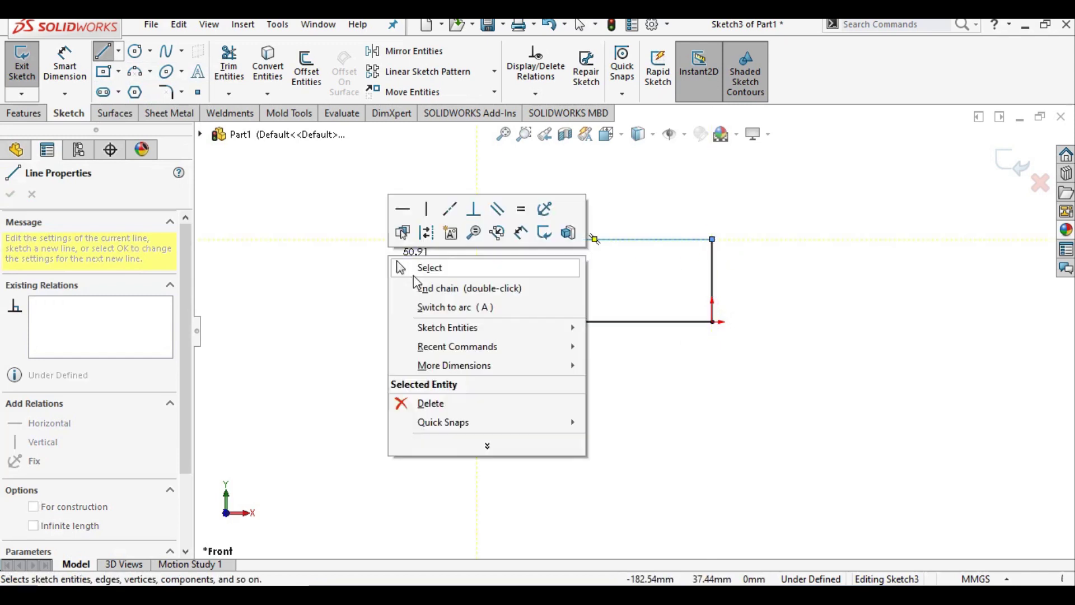
left_click(415, 273)
- Add a Vertical relation between the left endpoints of the top and bottom lines
left_click(477, 240)
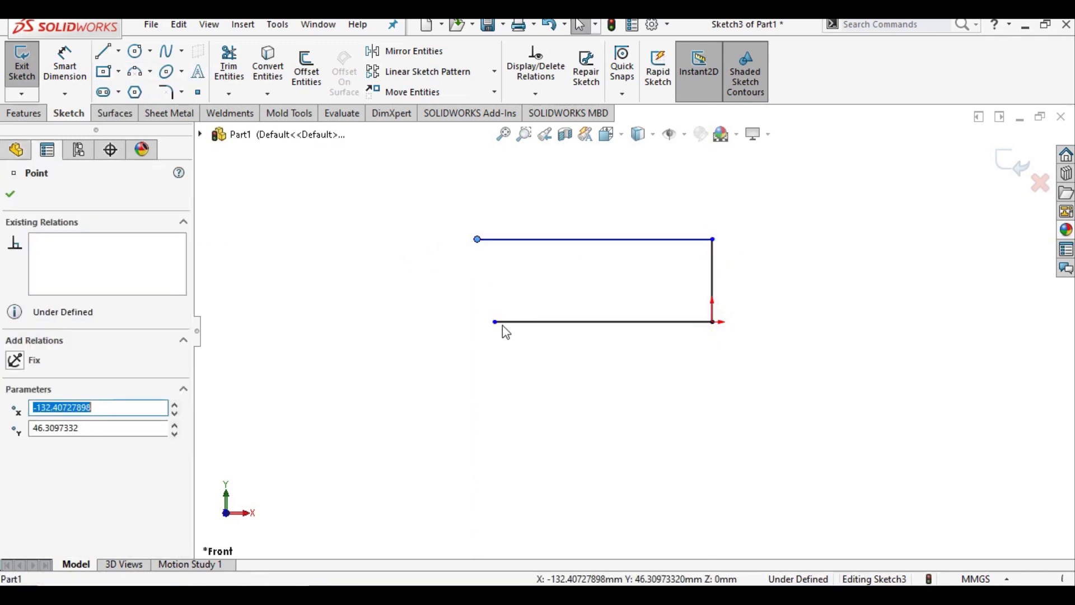
left_click(497, 323, "ctrl")
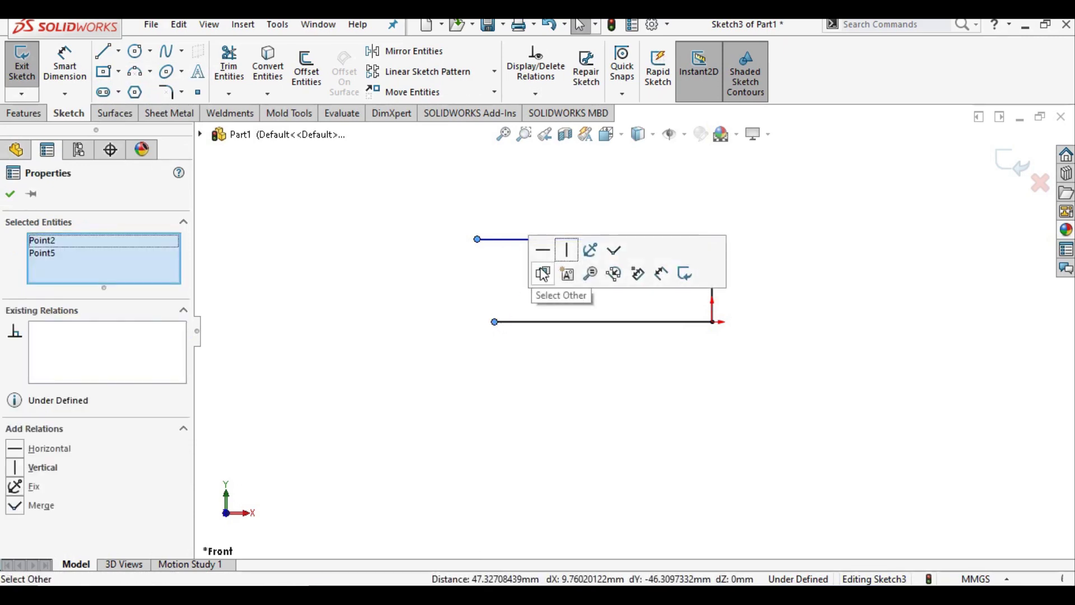
left_click(566, 251)
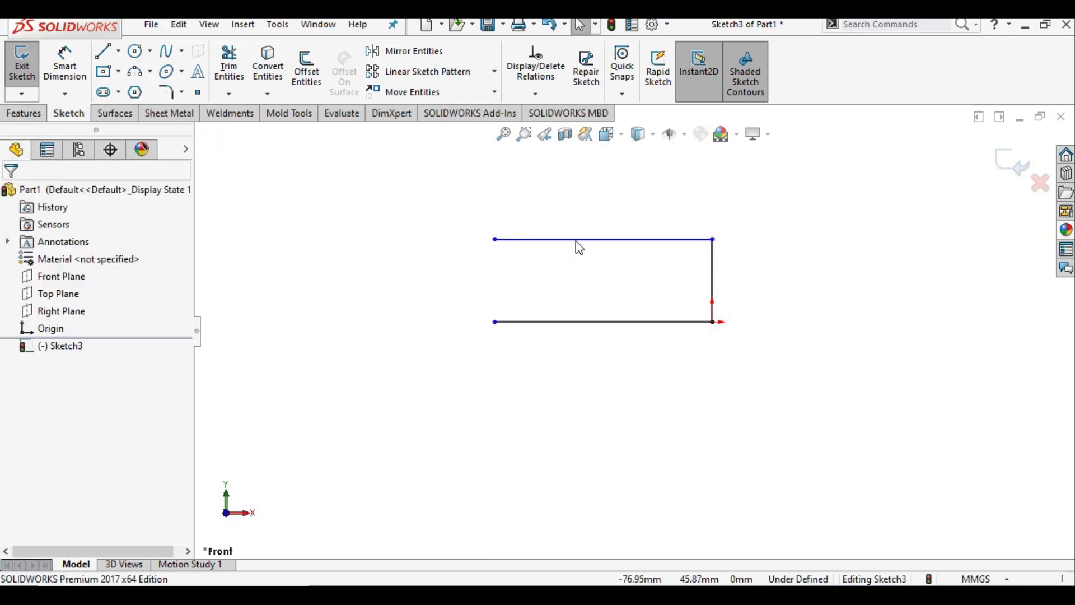
left_click(580, 246)
- Dimension the distance between the top and bottom lines as 25 mm
left_click(288, 187)
left_click(65, 64)
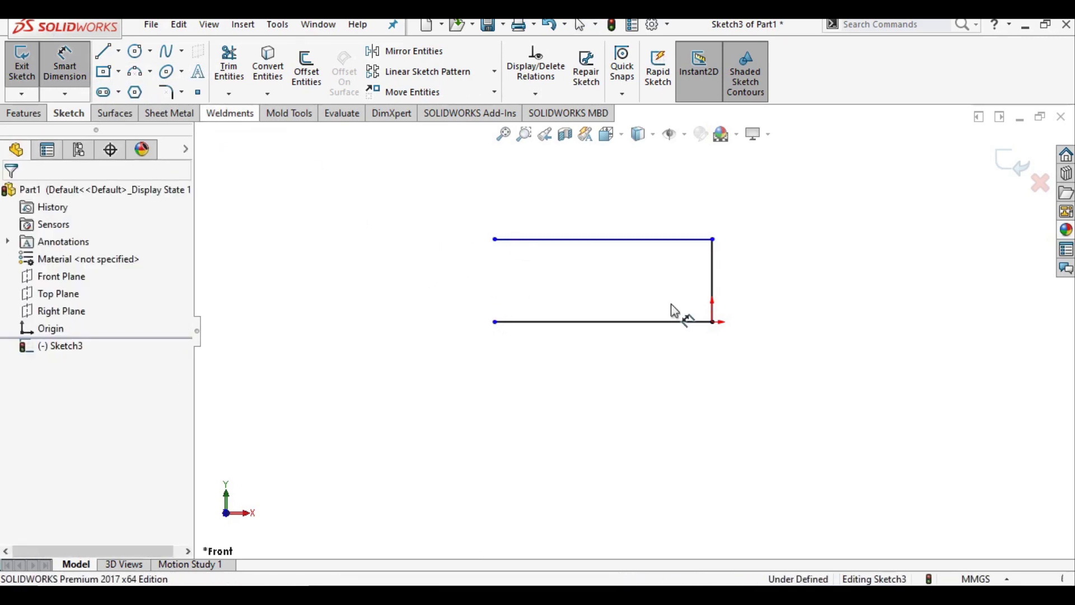
left_click(680, 241)
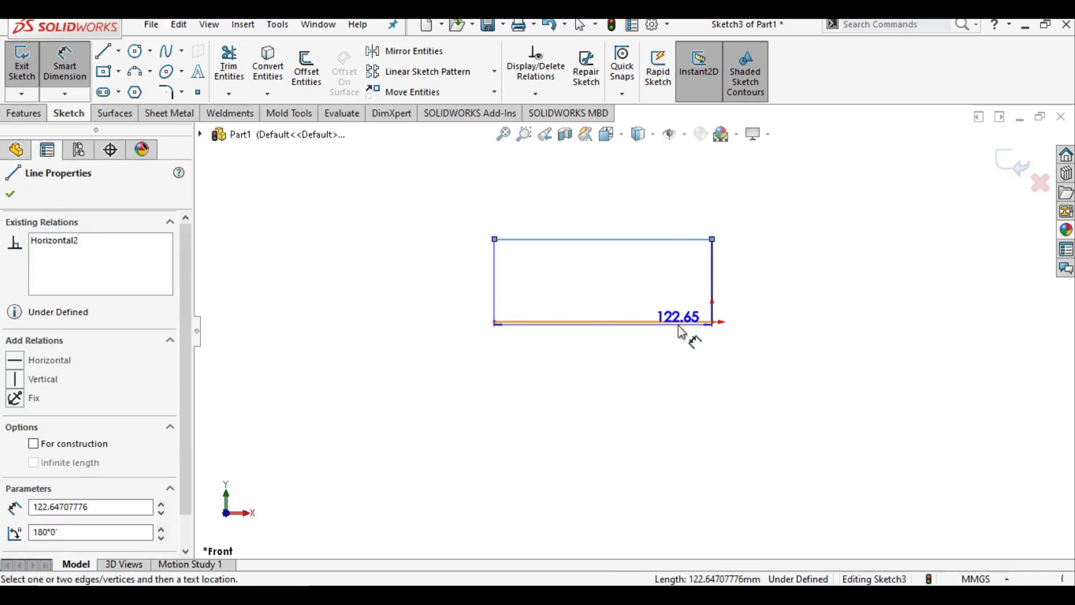
left_click(686, 323)
left_click(801, 295)
type("25")
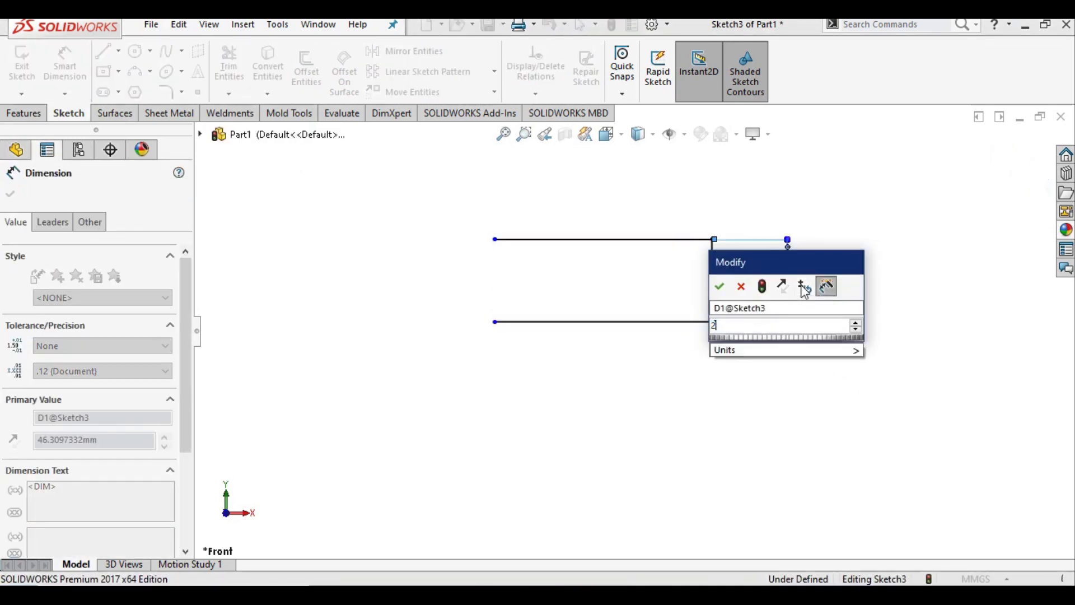
key("Return")
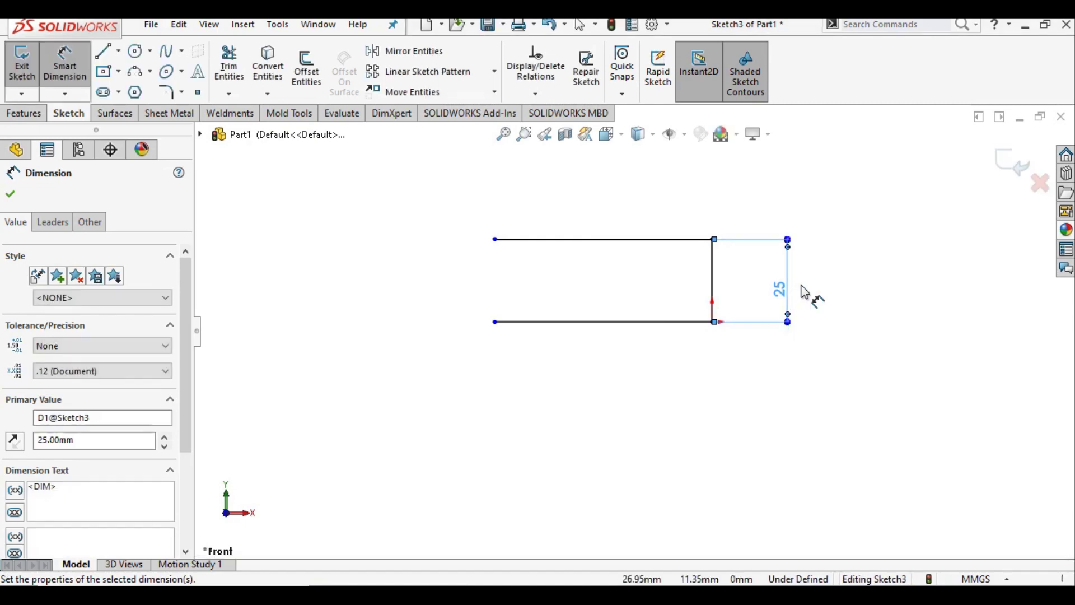
- Dimension the bottom line's length as 200 mm
left_click(654, 321)
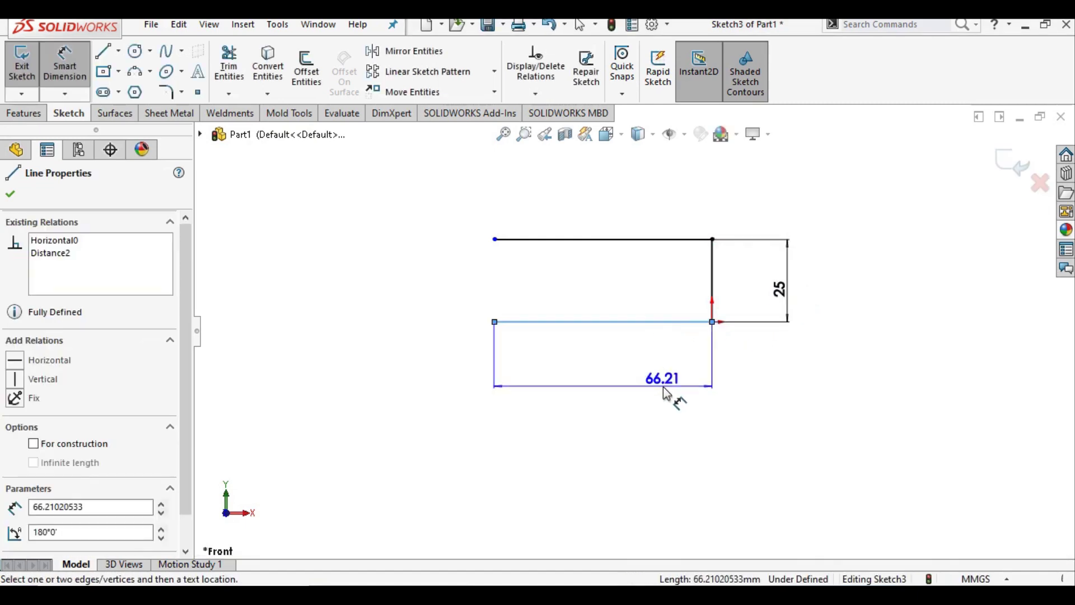
left_click(663, 386)
type("200")
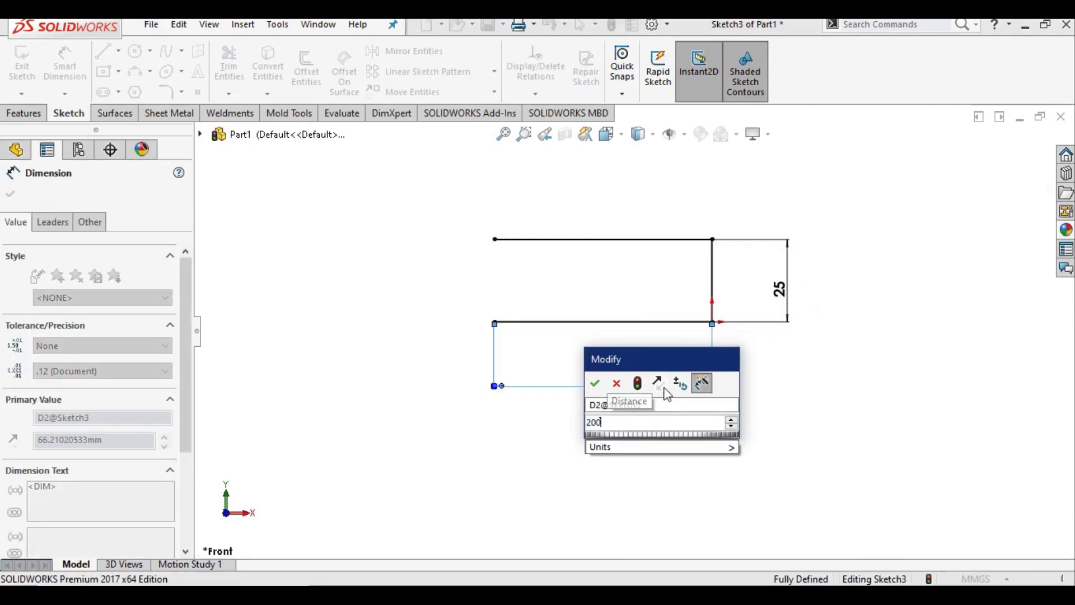
key("Return")
scroll(643, 412, "up", 3)
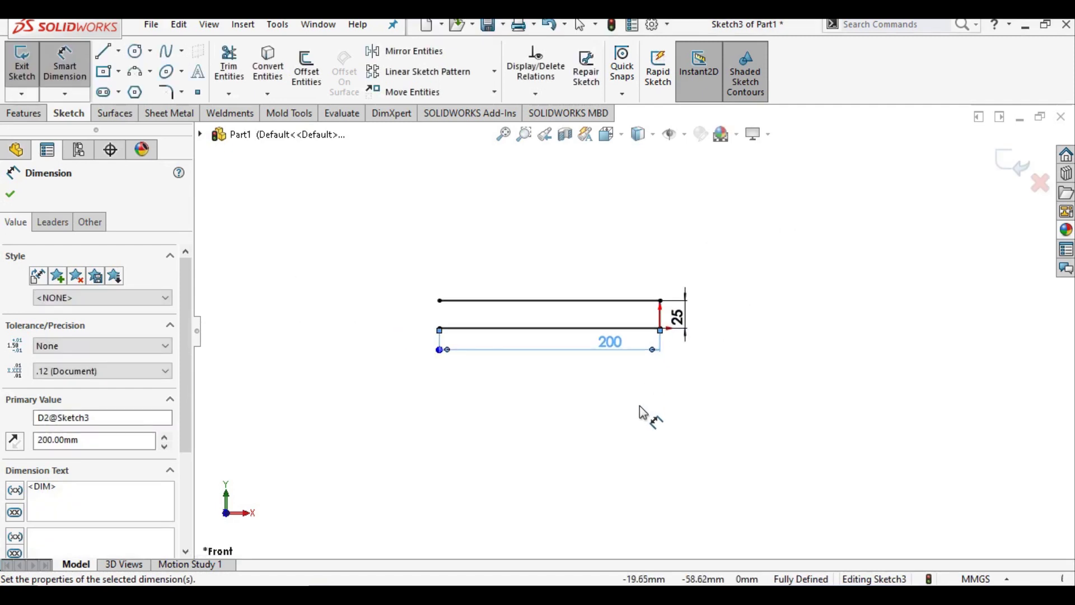
right_click(336, 277)
left_click(357, 303)
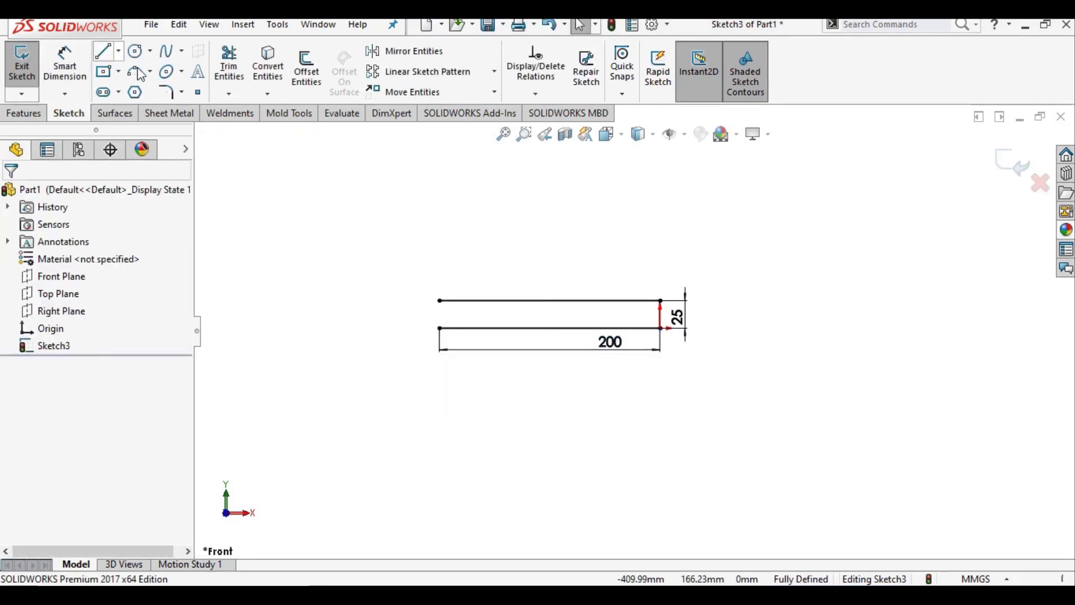
- Draw a spline from the bottom line's left endpoint sweeping down-left
left_click(182, 51)
left_click(194, 71)
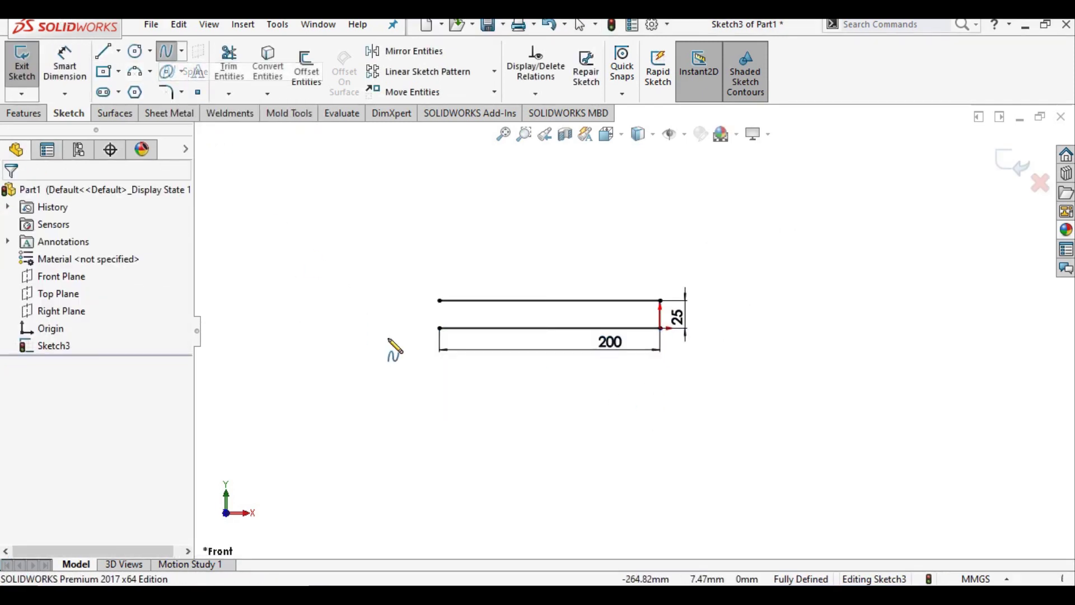
scroll(392, 347, "down", 3)
left_click(521, 317)
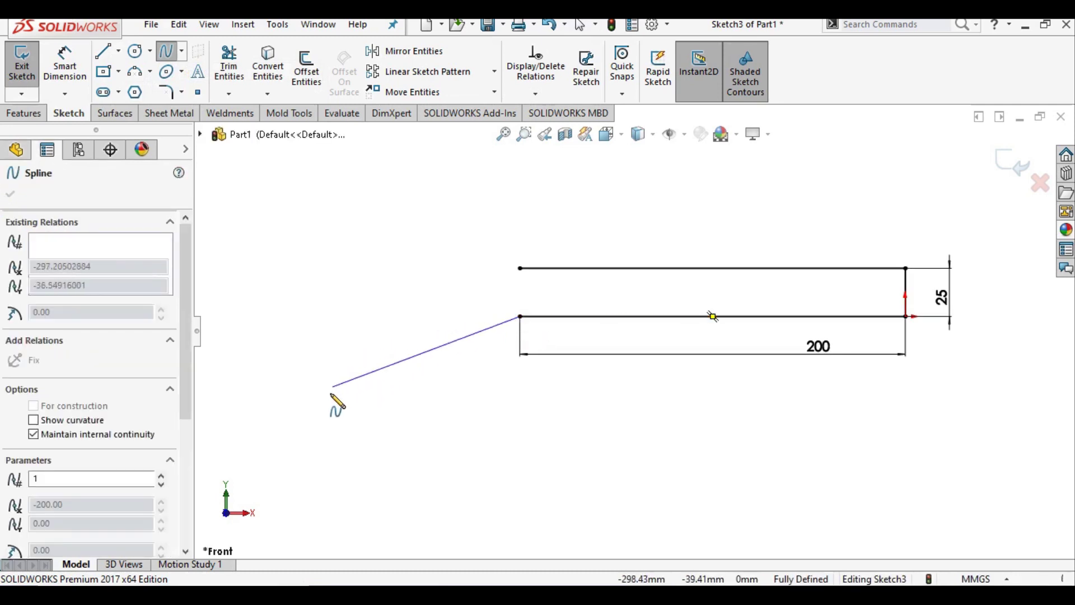
right_click(353, 366)
left_click(381, 377)
- Drag the spline's tangent handles to curve it and meet the bottom line tangentially
left_click(329, 424)
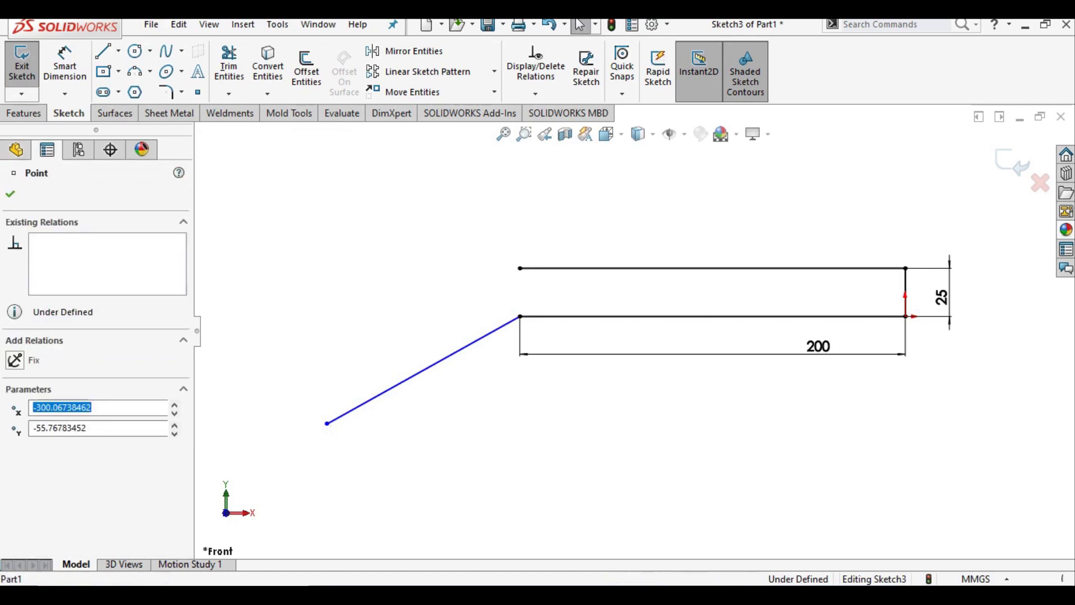
scroll(409, 407, "down", 2)
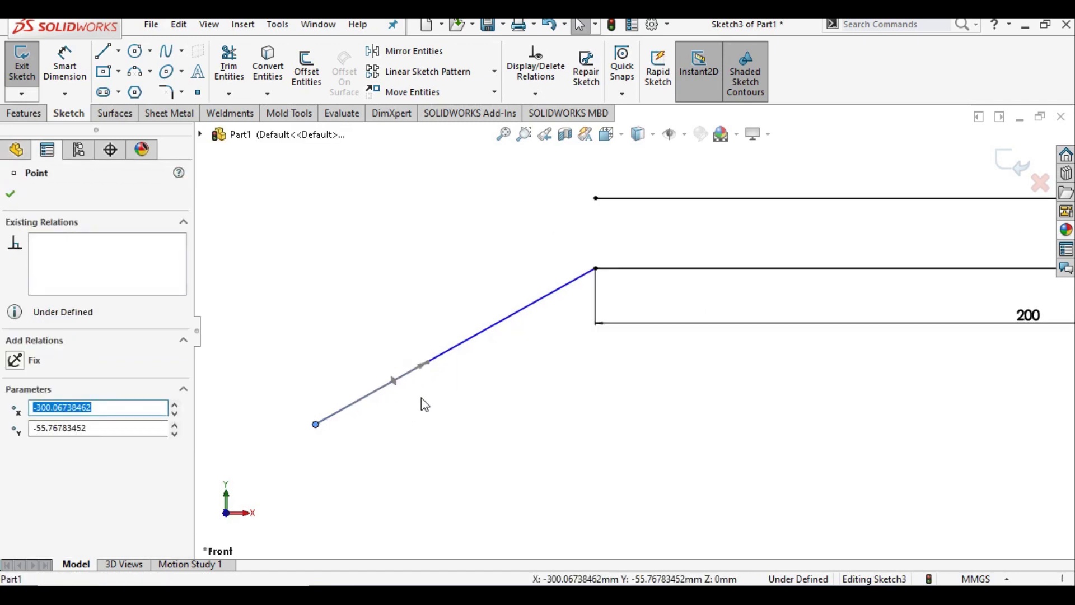
left_click_drag(425, 367, 413, 331)
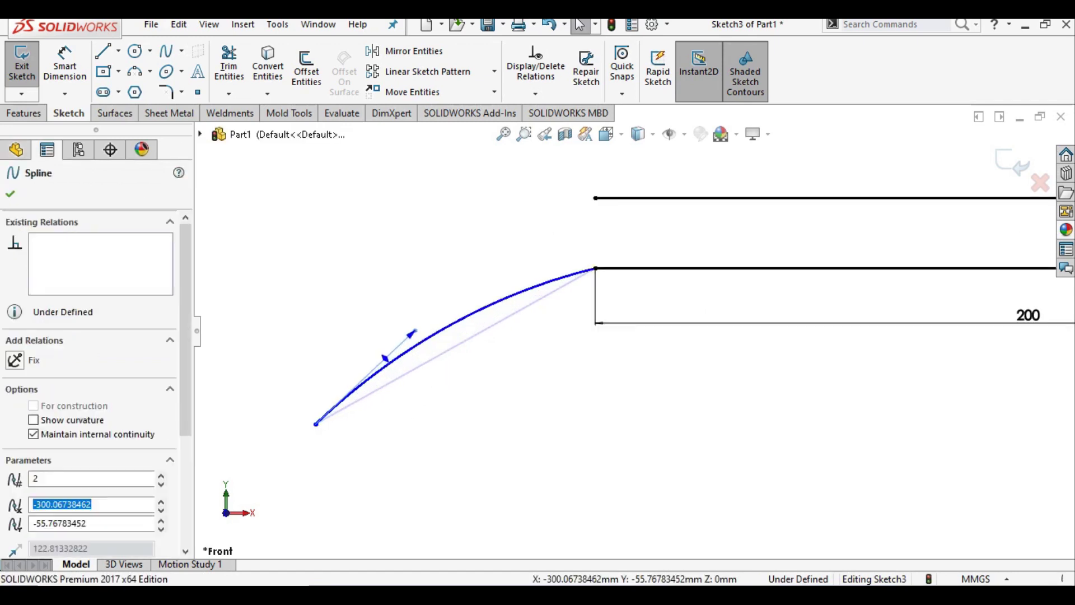
left_click(596, 270)
left_click_drag(514, 292, 435, 276)
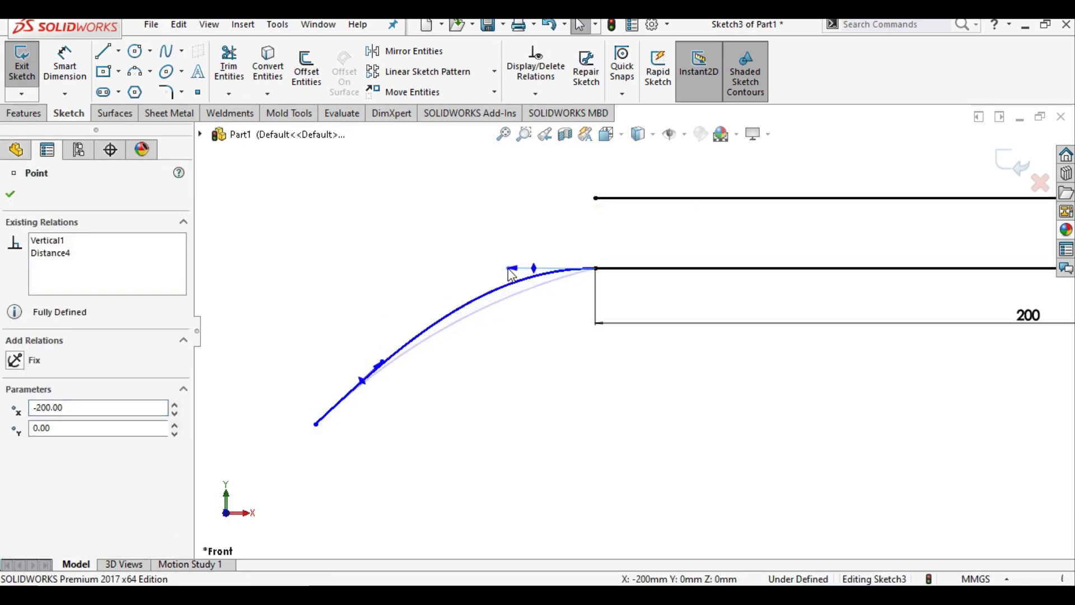
- Draw a construction centerline joining the spline's two endpoints
left_click(118, 50)
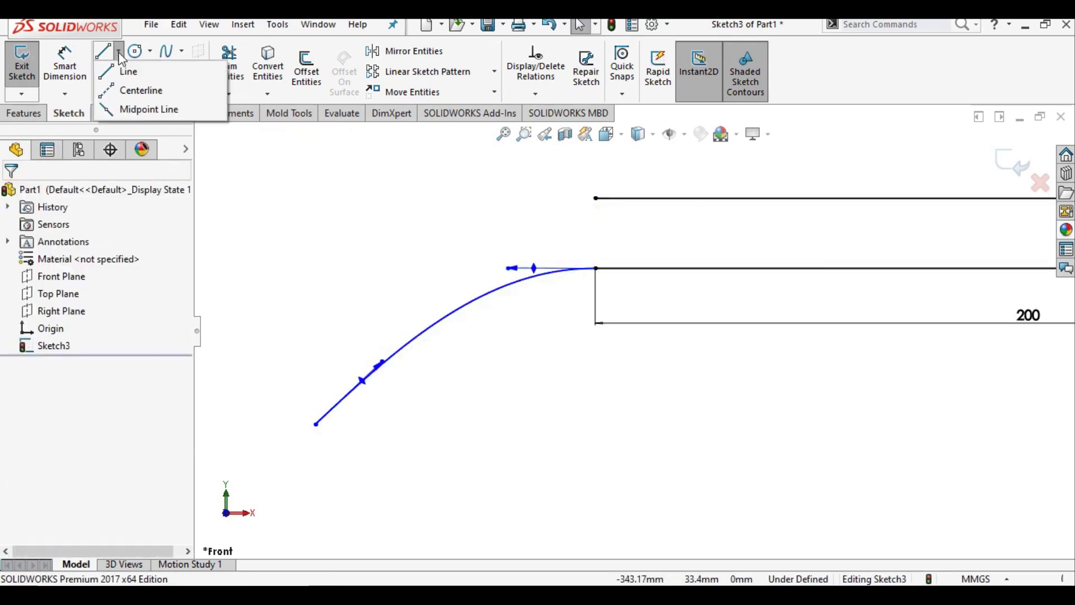
left_click(141, 89)
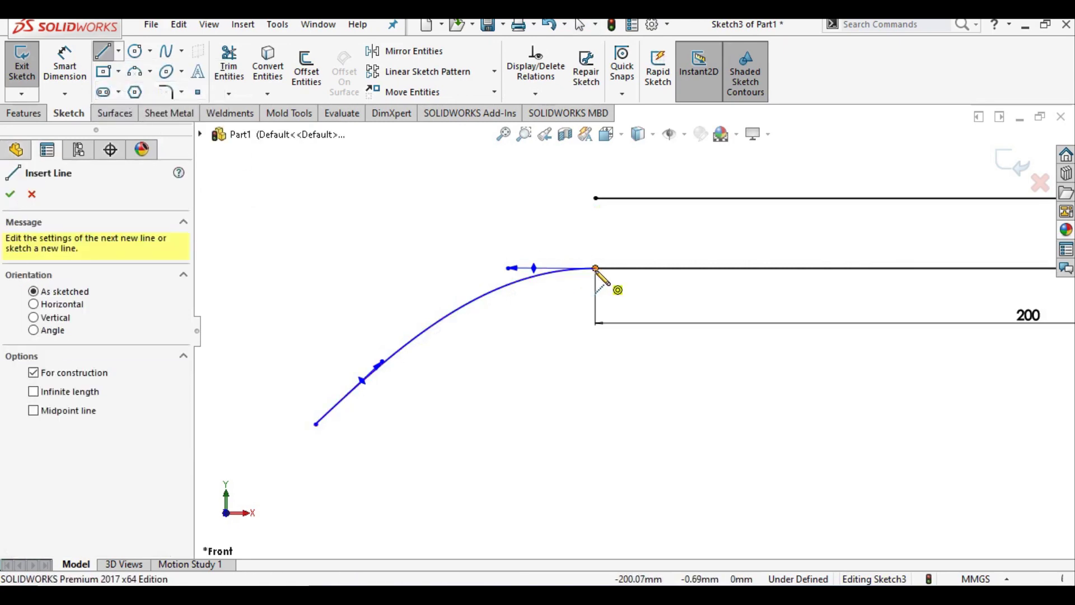
left_click(595, 269)
left_click(315, 424)
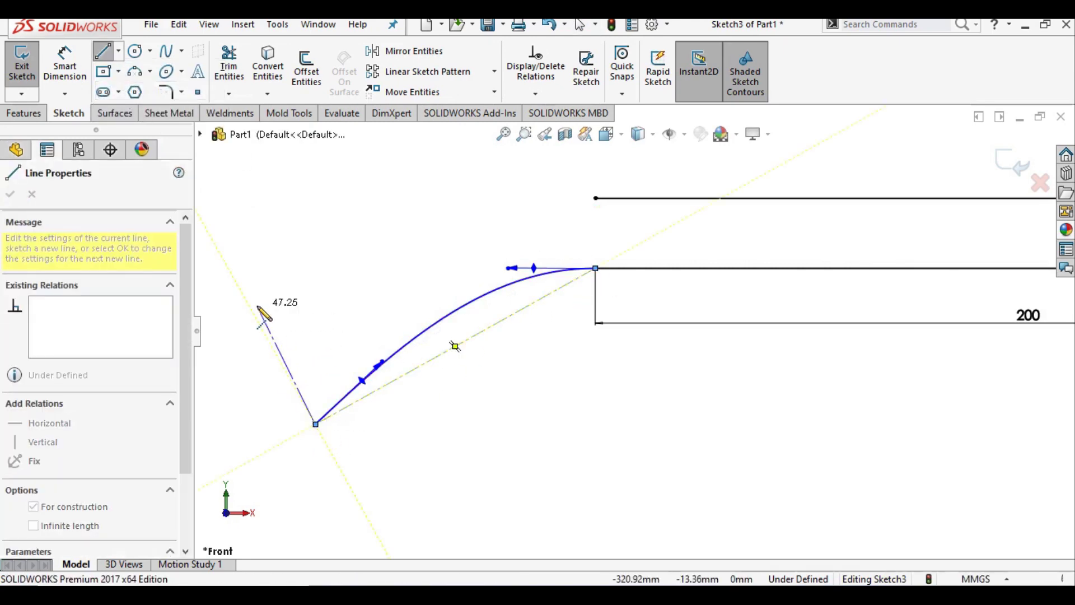
key("Escape")
- Dimension the spline's upper end tangent at 30° from the centerline
left_click(64, 65)
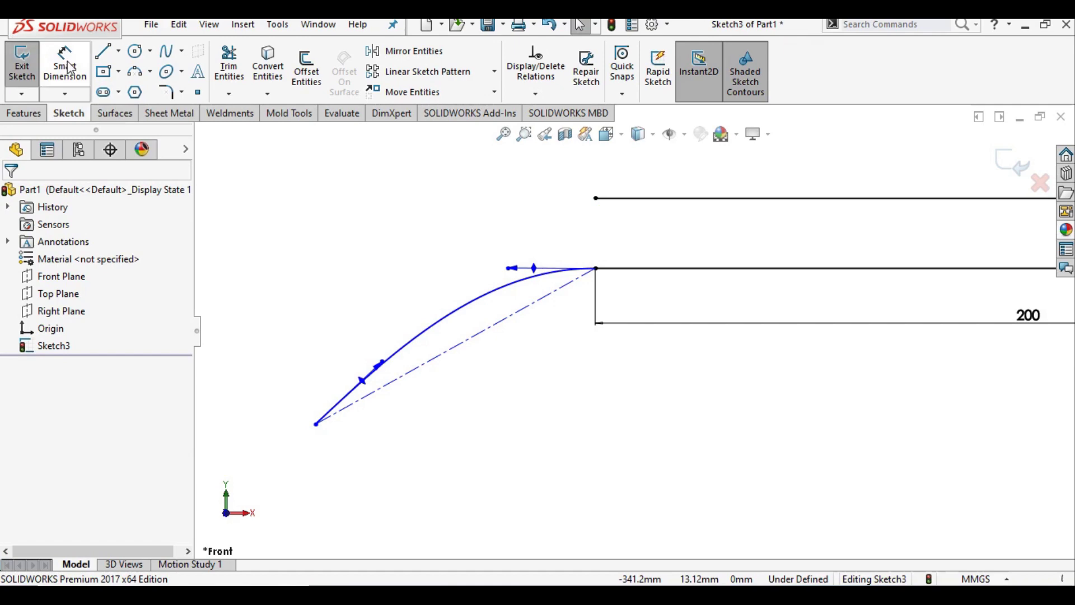
scroll(582, 269, "down", 2)
scroll(560, 273, "down", 1)
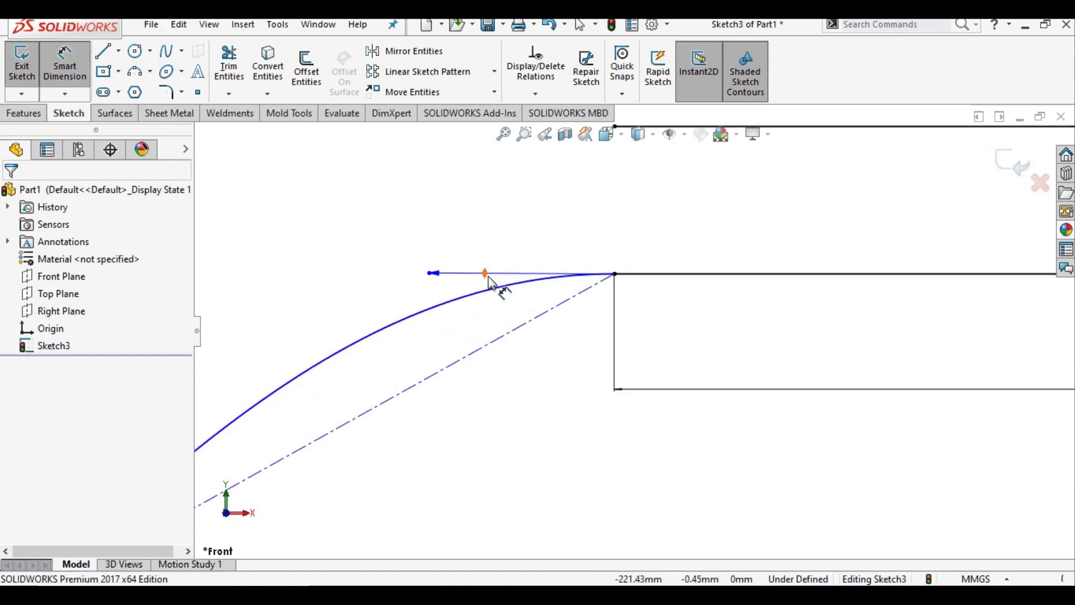
left_click(488, 289)
left_click(509, 335)
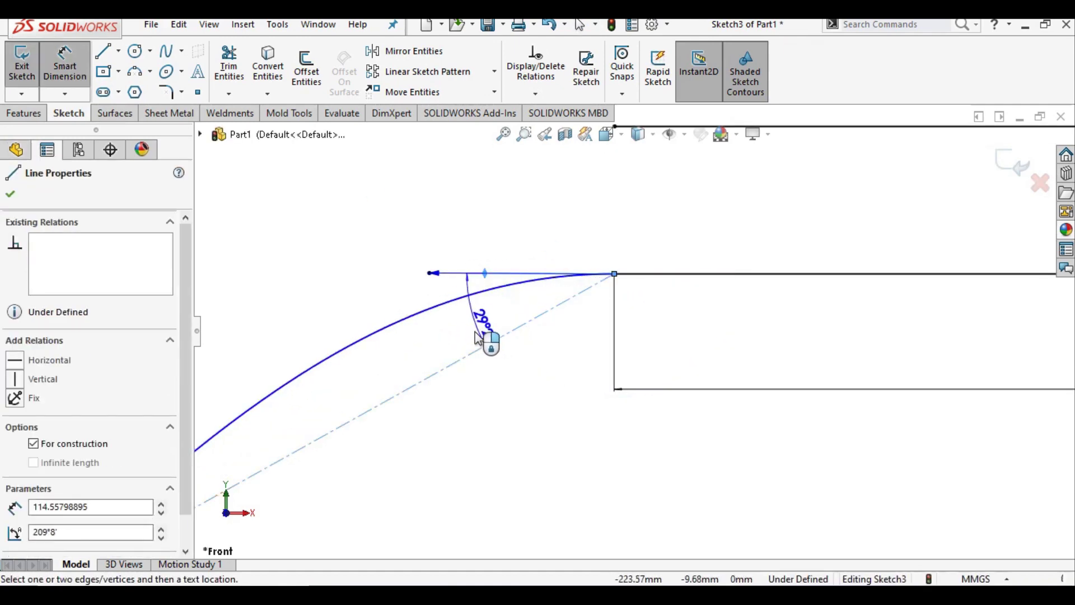
left_click(463, 344)
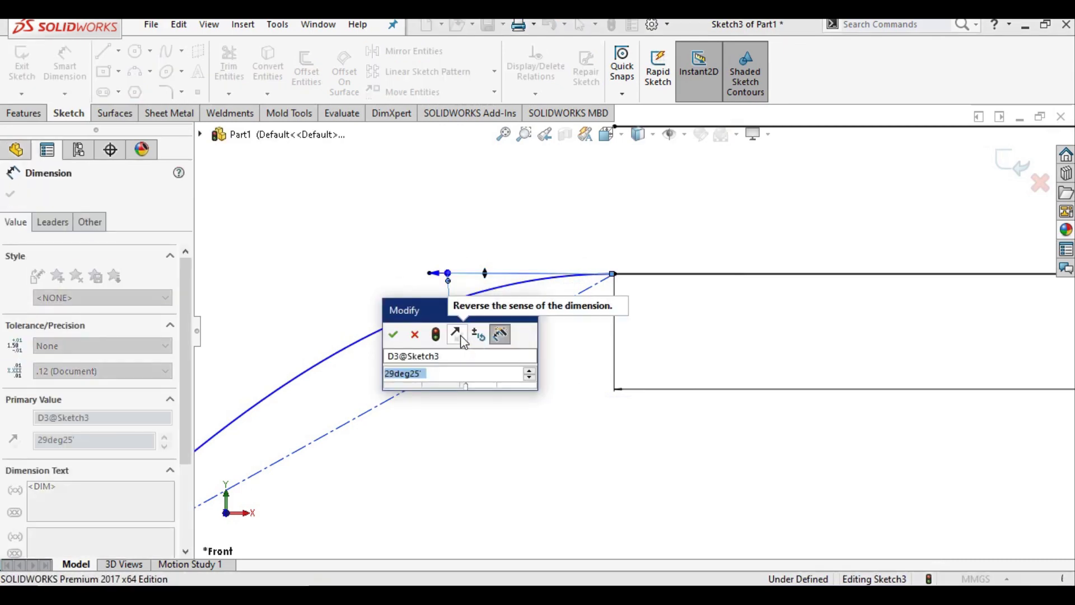
type("30")
key("Return")
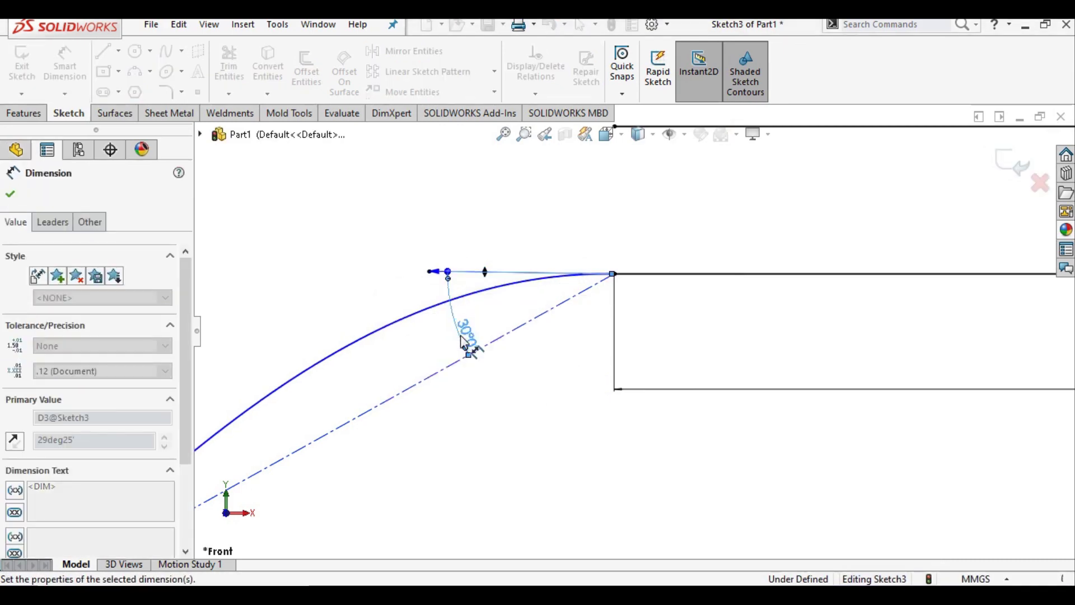
left_click(353, 288)
- Dimension the spline's lower tangent handle at 20° from the centerline
scroll(371, 398, "down", 2)
scroll(462, 422, "down", 2)
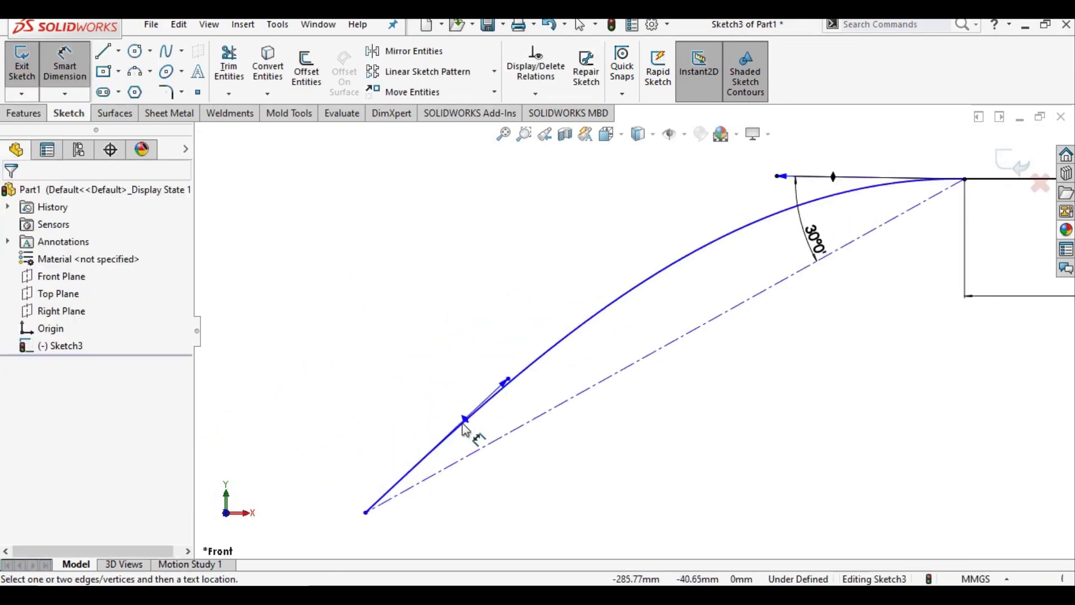
scroll(473, 418, "down", 3)
left_click(492, 419)
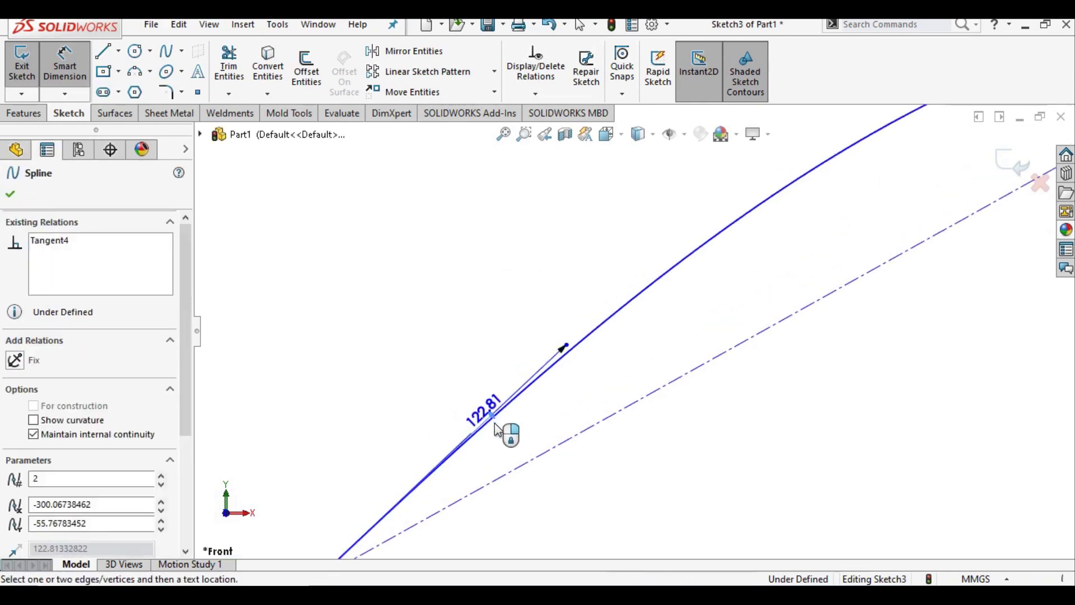
left_click(542, 452)
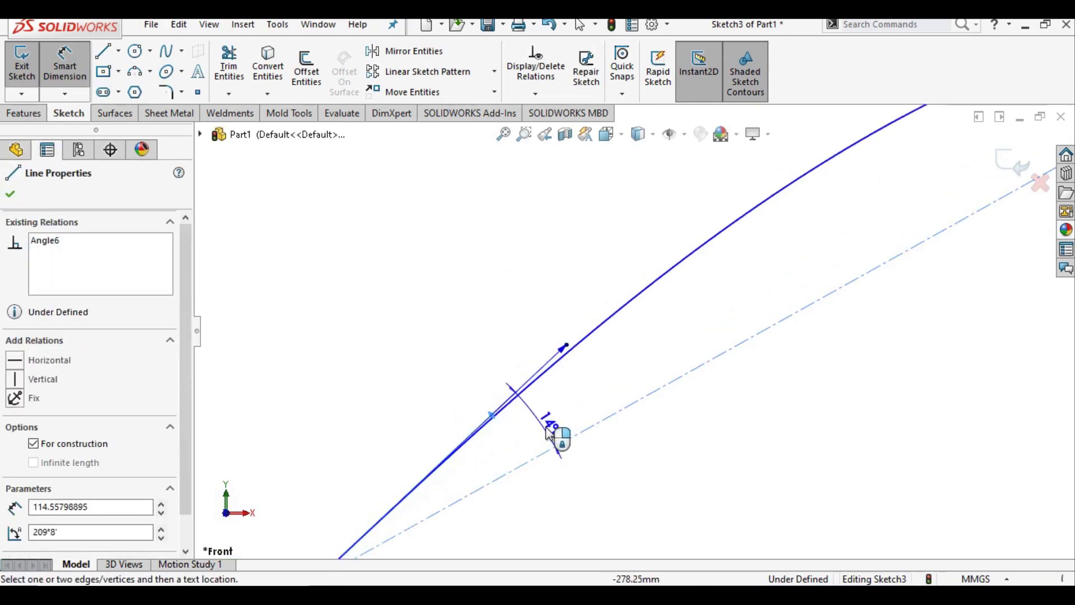
left_click(551, 428)
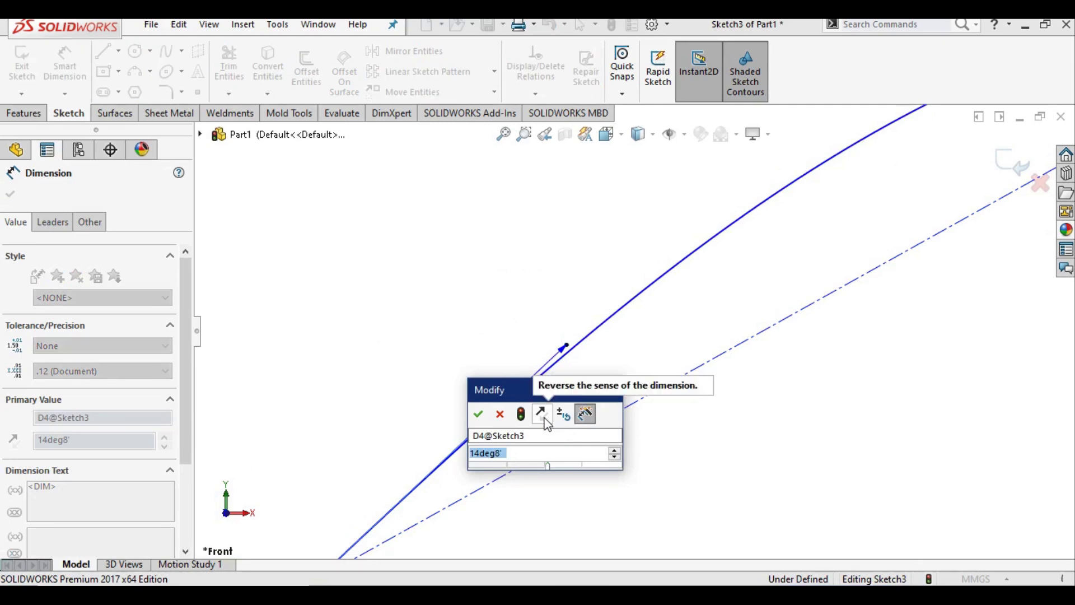
type("20")
key("Return")
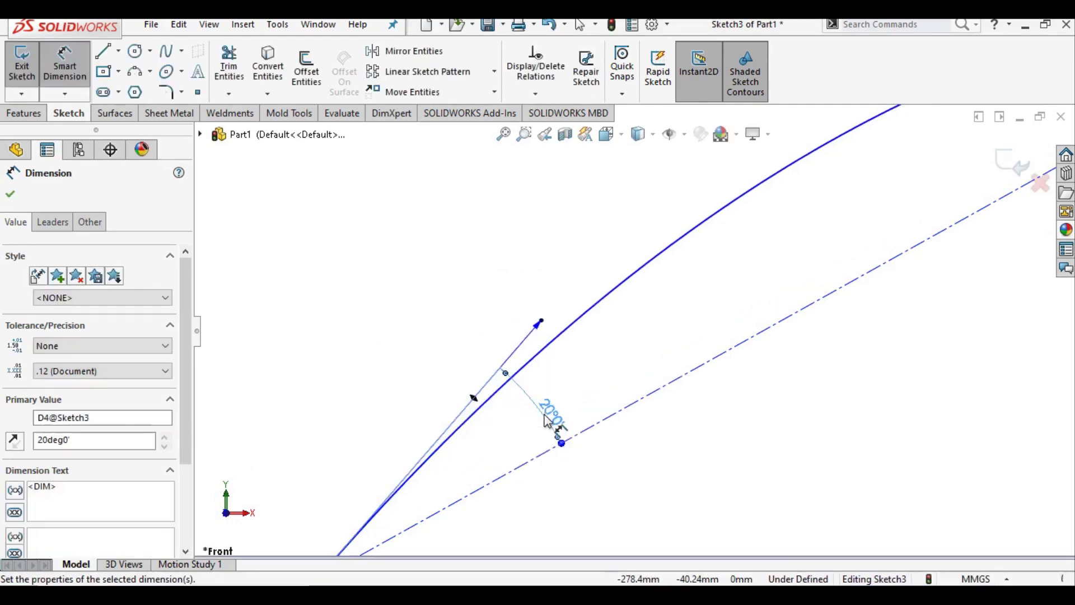
scroll(637, 329, "up", 3)
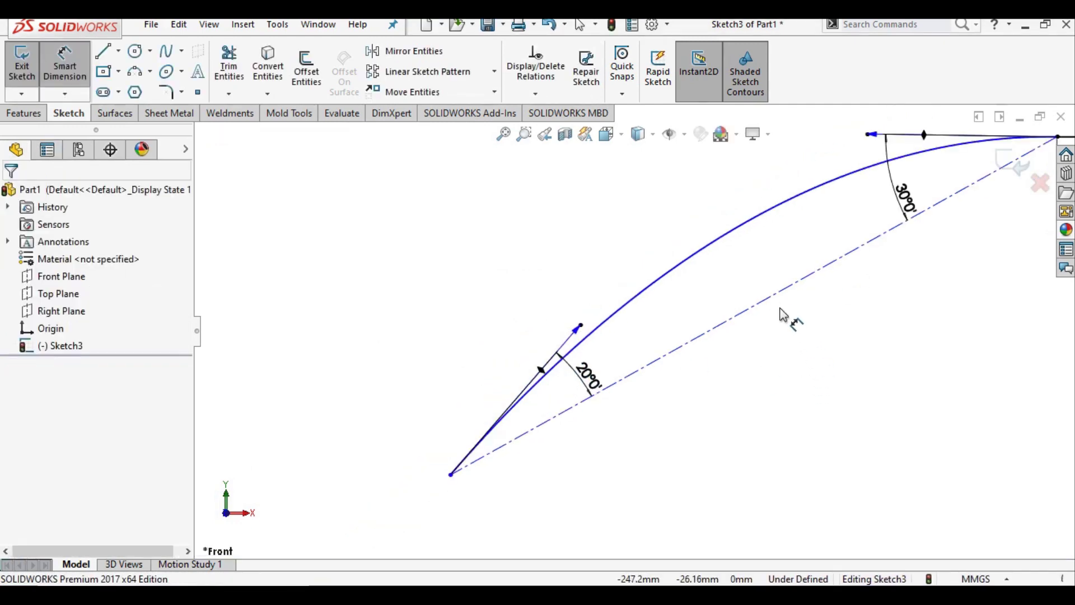
- Dimension the construction centerline's length as 50
left_click(784, 290)
left_click(831, 349)
type("5")
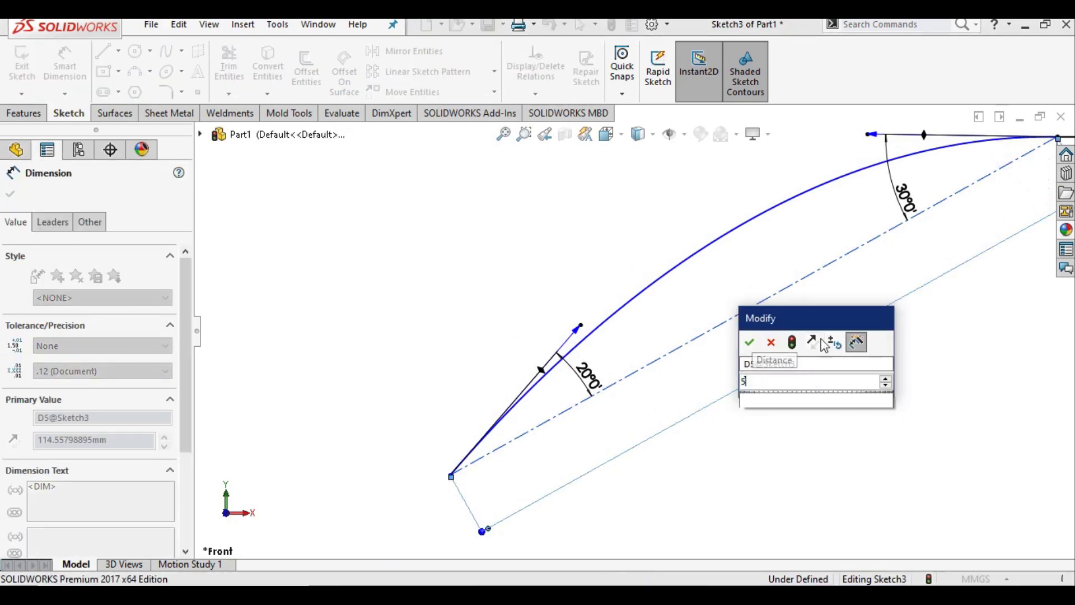
type("0")
key("Return")
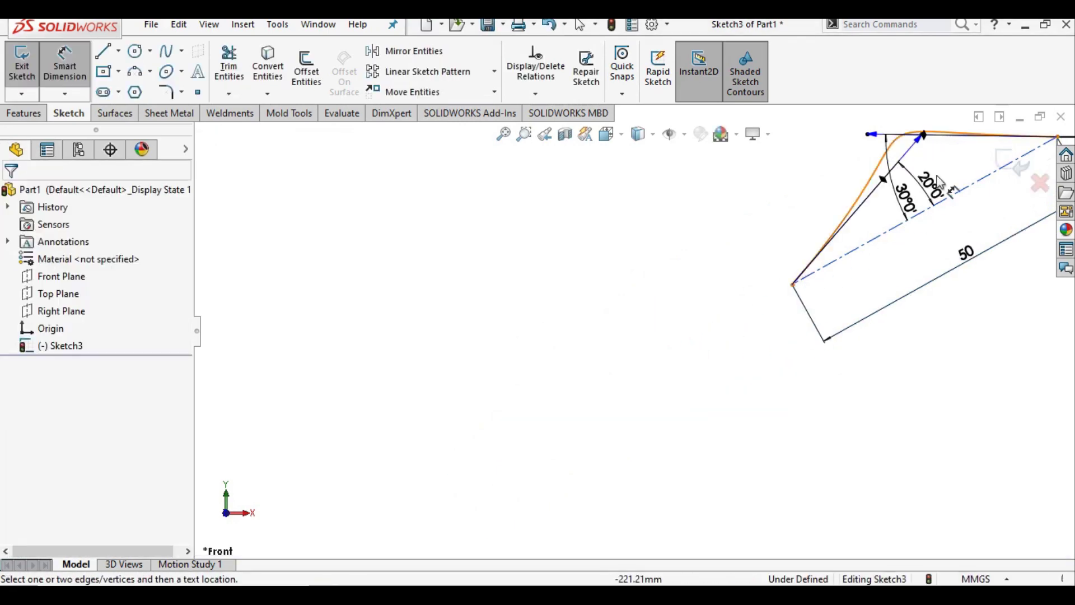
- Set the spline's lower tangent handle length to 70
scroll(939, 182, "down", 2)
scroll(900, 175, "down", 3)
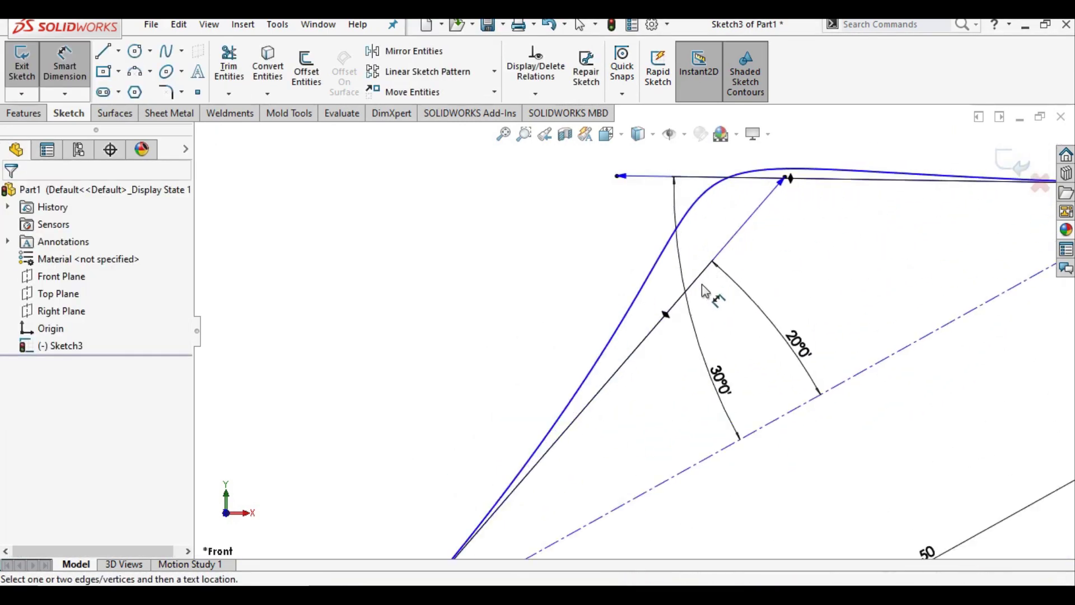
left_click(663, 323)
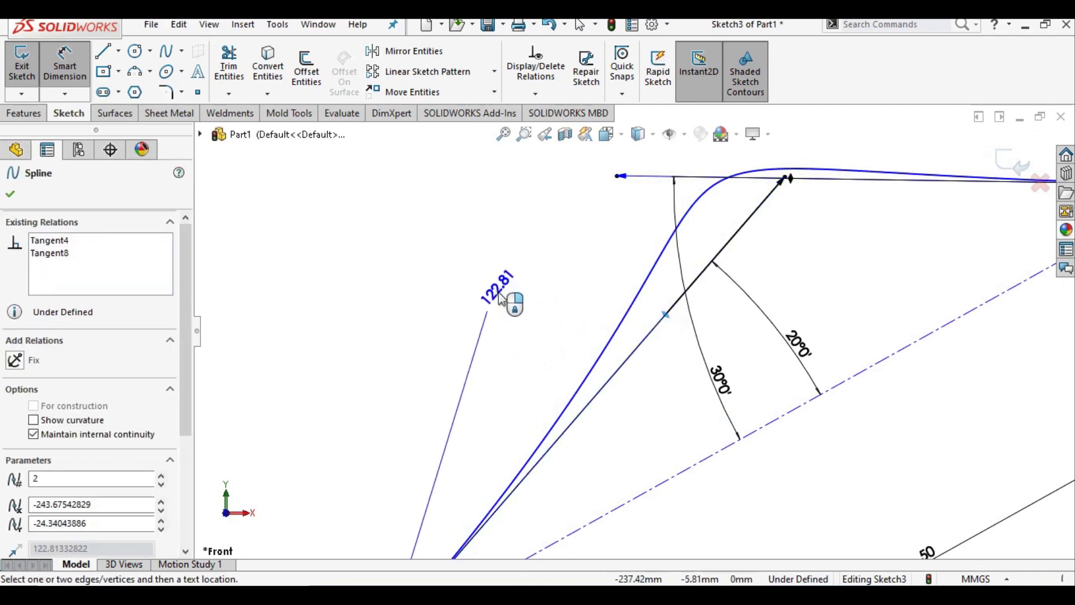
left_click(501, 296)
type("70")
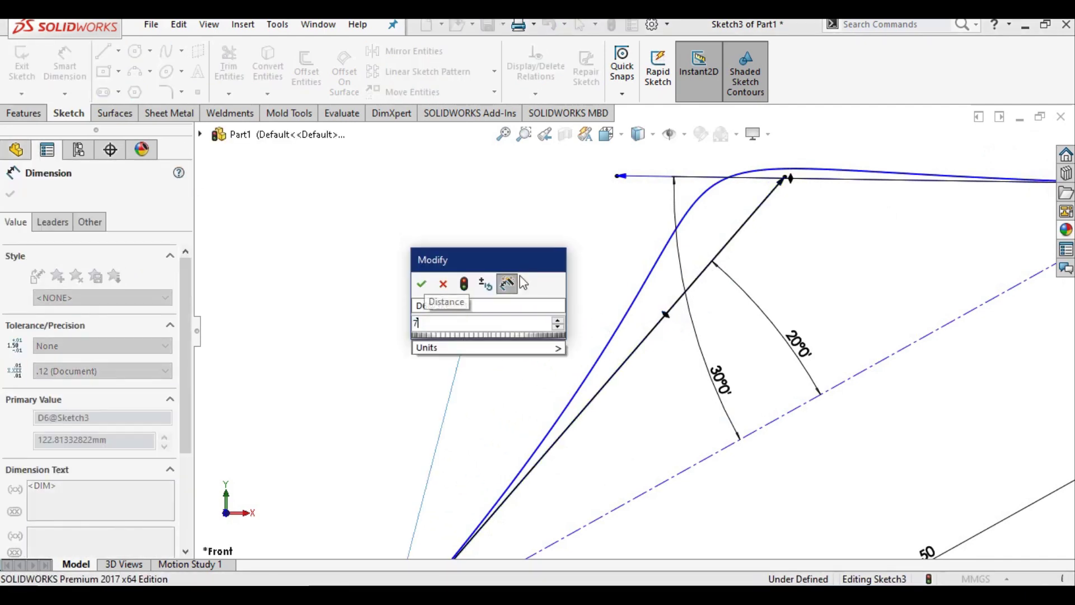
key("Return")
left_click(521, 284)
- Set the spline's upper tangent handle length to 50
scroll(869, 301, "up", 3)
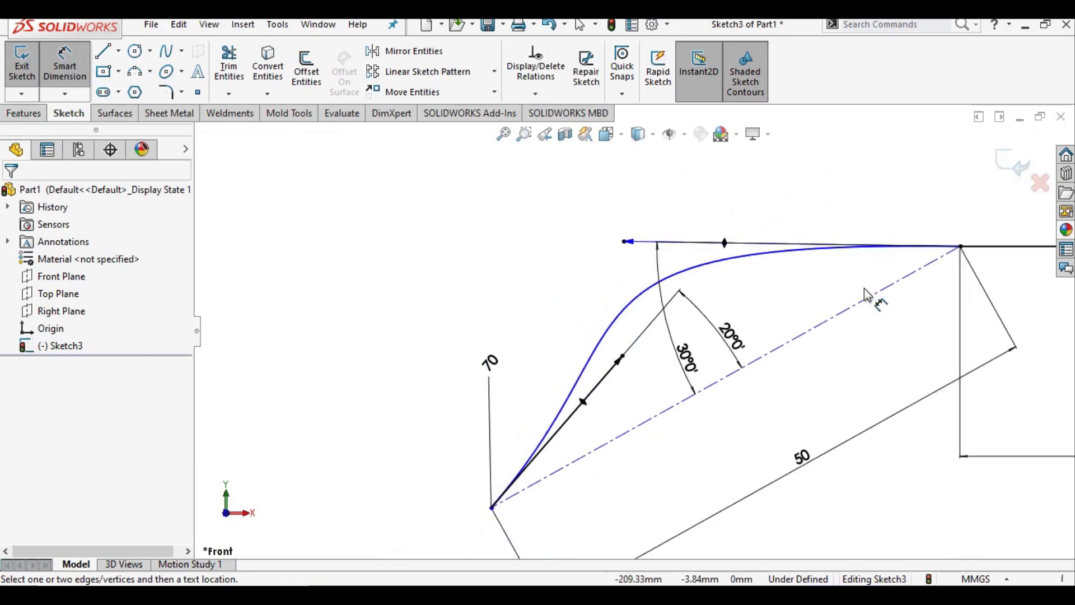
scroll(873, 285, "down", 3)
left_click(547, 240)
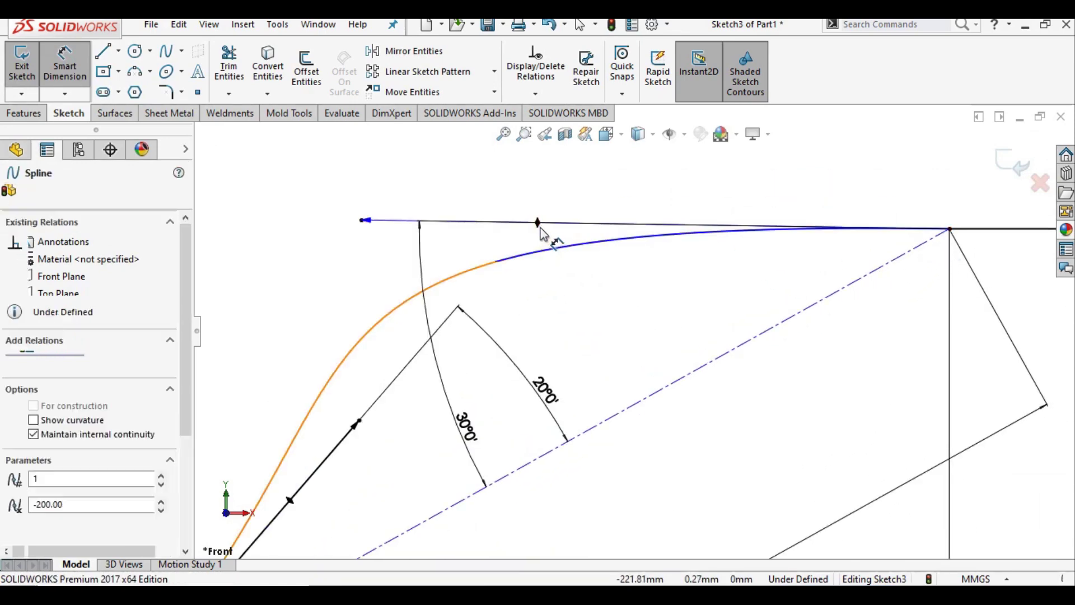
left_click(602, 304)
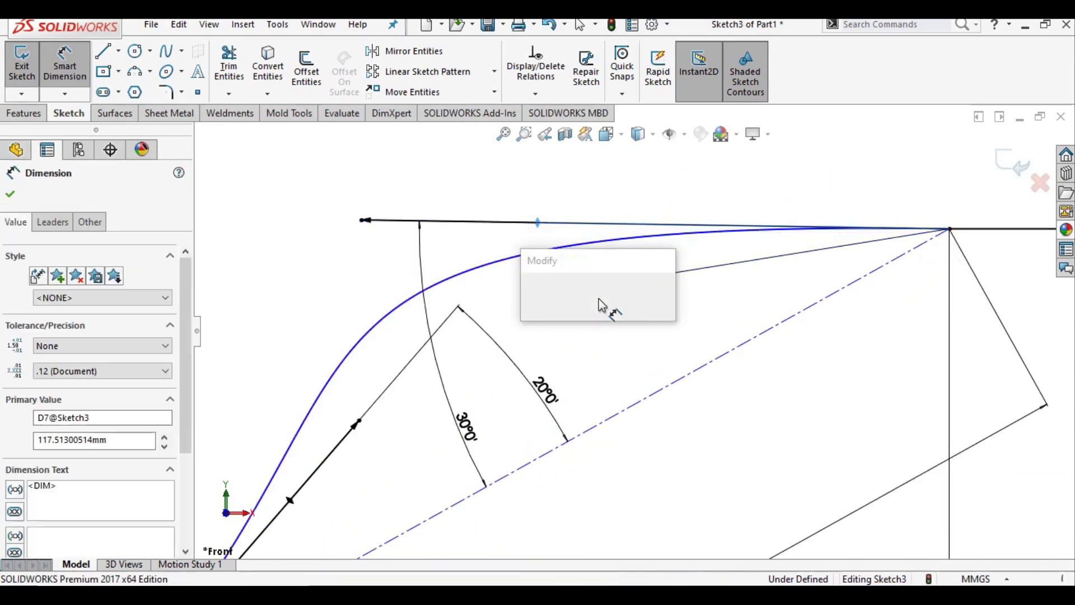
type("50")
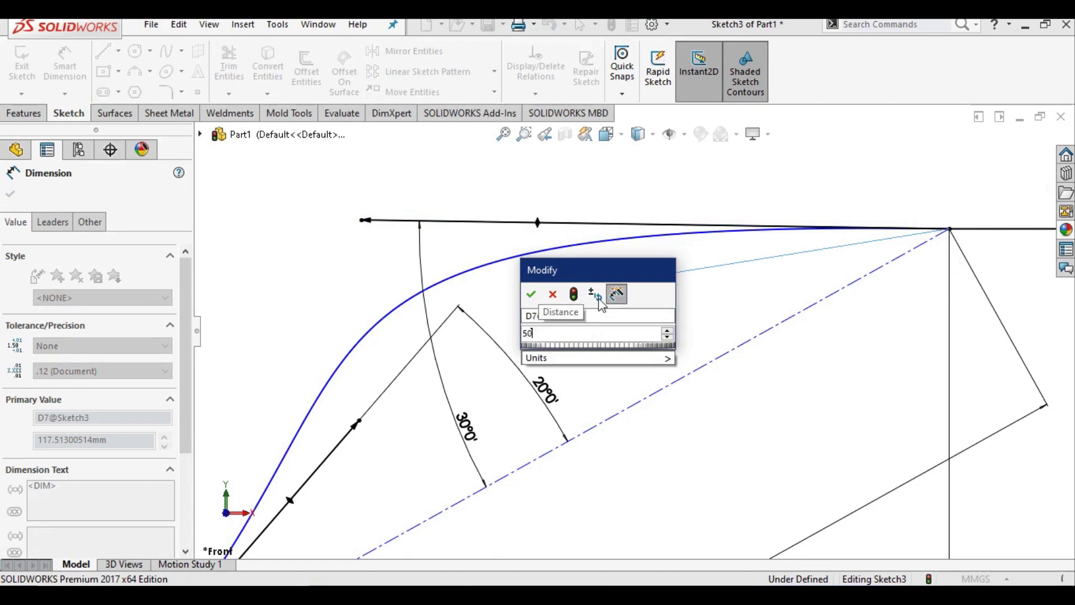
key("Return")
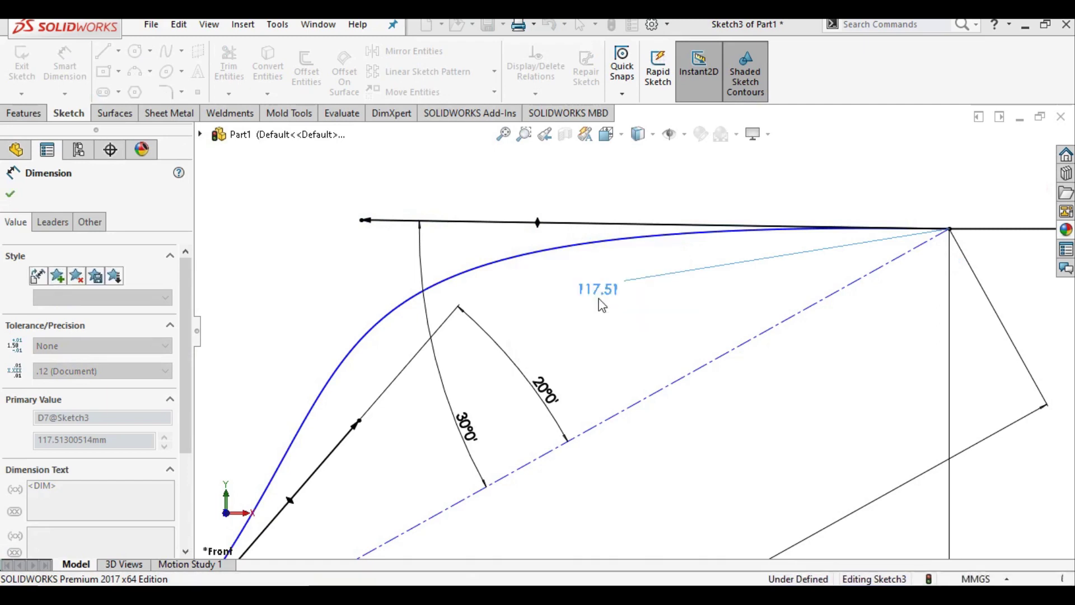
scroll(699, 284, "up", 2)
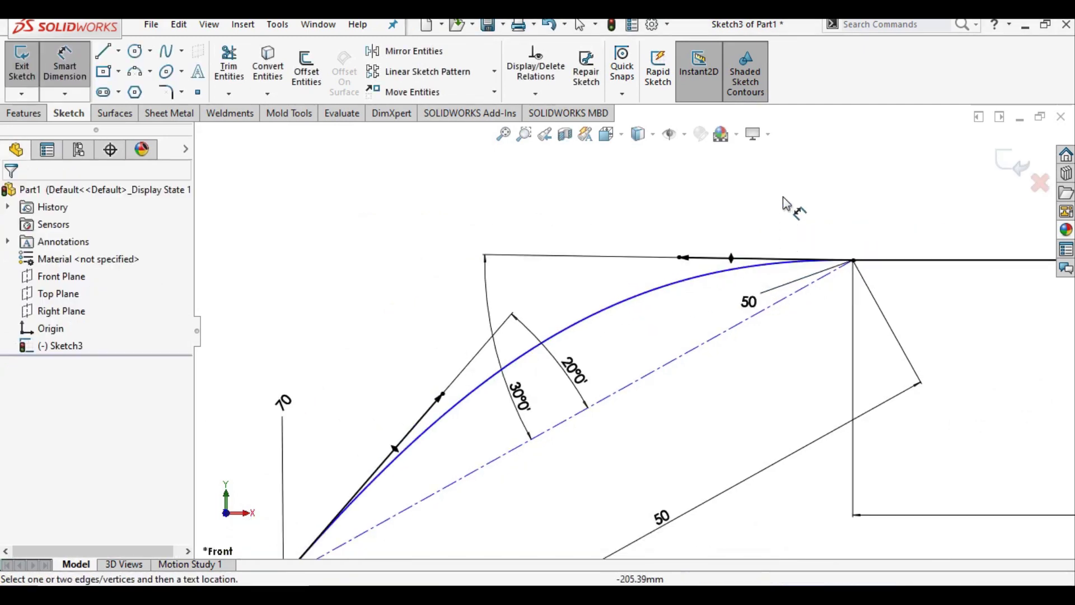
right_click(792, 204)
left_click(804, 242)
- Add a Tangent relation between the horizontal line and the spline
scroll(798, 277, "down", 4)
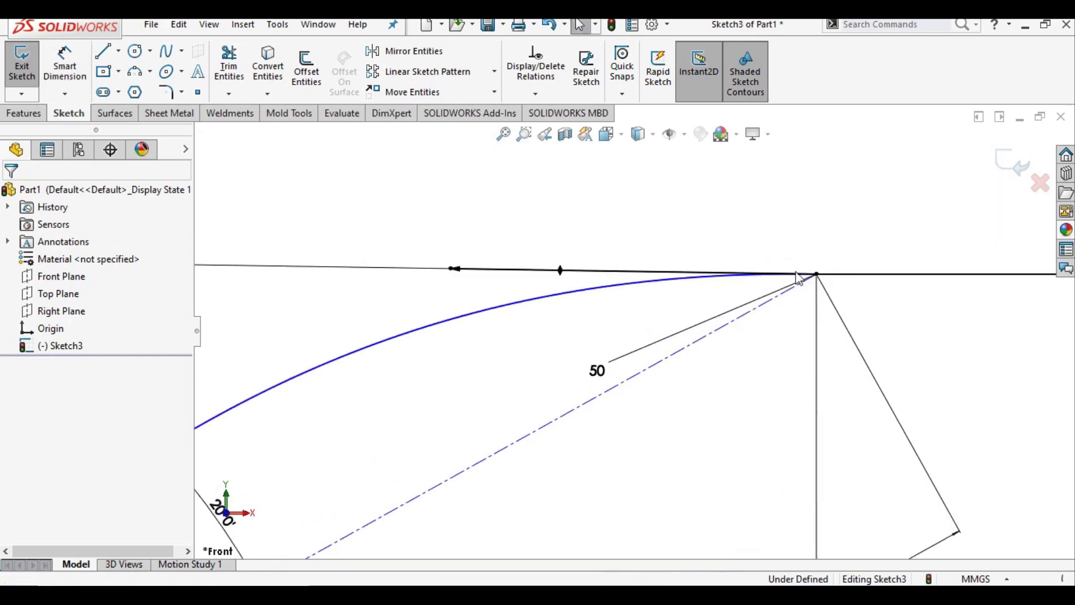
left_click(756, 282)
left_click(817, 274)
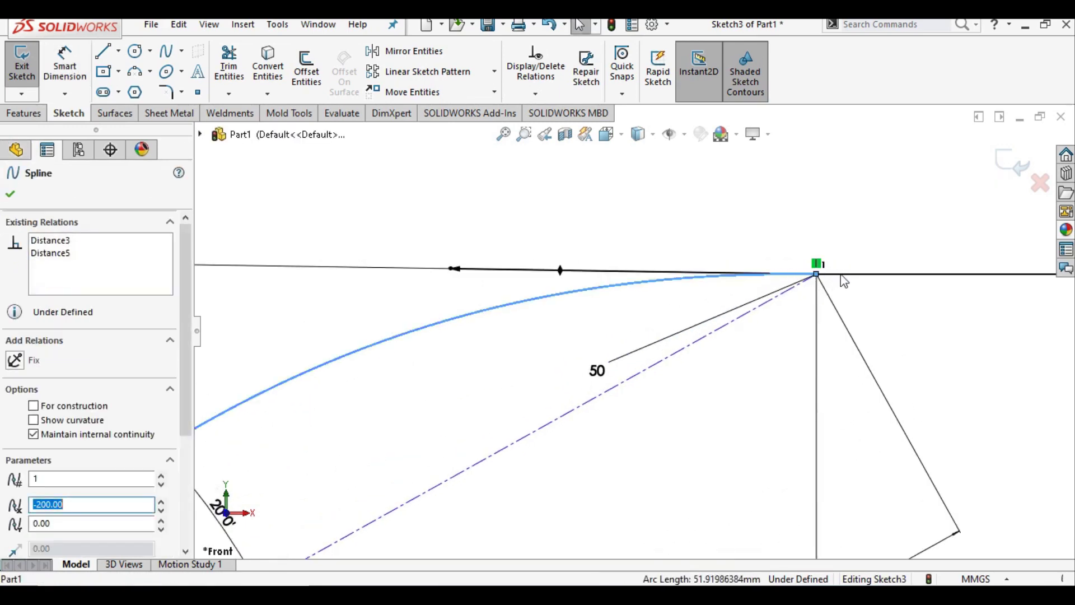
left_click(844, 275)
left_click(506, 310, "ctrl")
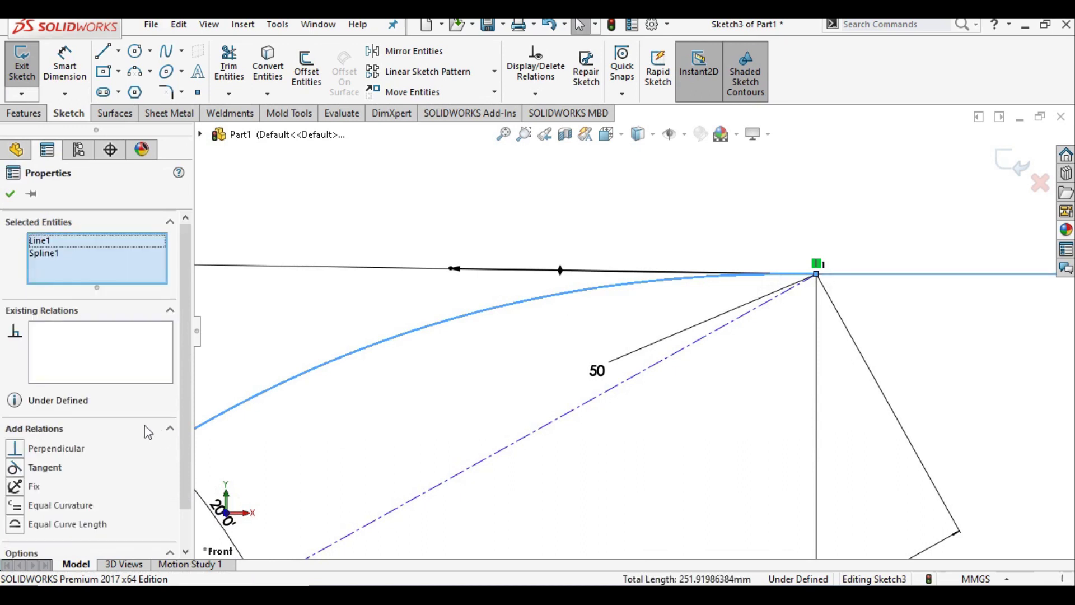
left_click(8, 470)
scroll(533, 292, "up", 1)
left_click(526, 254)
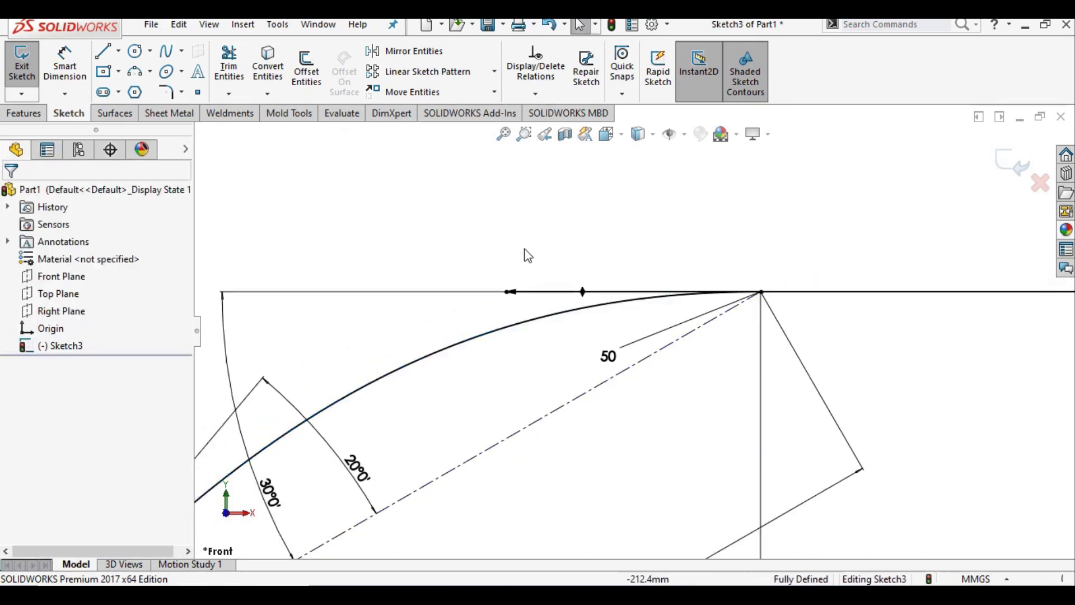
- Move the 30° angle label further up the curve
scroll(528, 257, "up", 2)
scroll(551, 386, "down", 1)
scroll(577, 367, "down", 2)
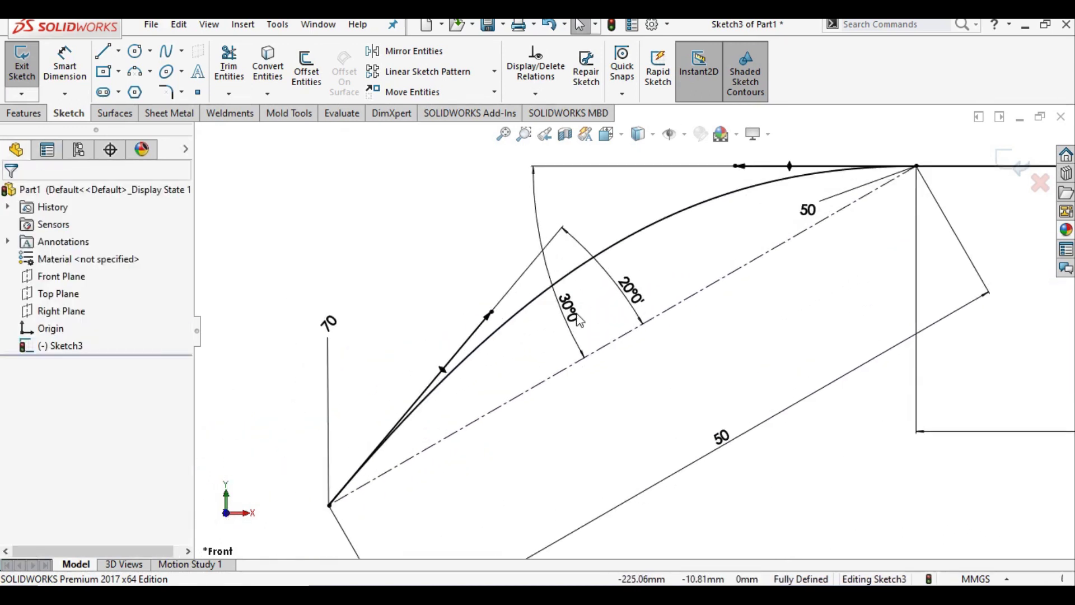
left_click_drag(575, 331, 693, 273)
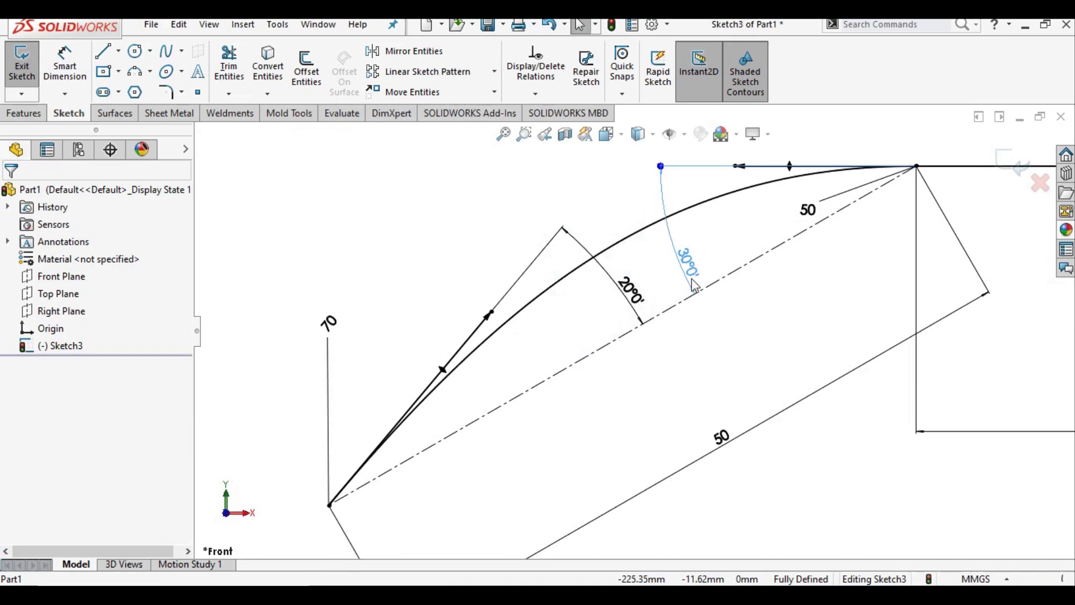
left_click(623, 299)
left_click(444, 251)
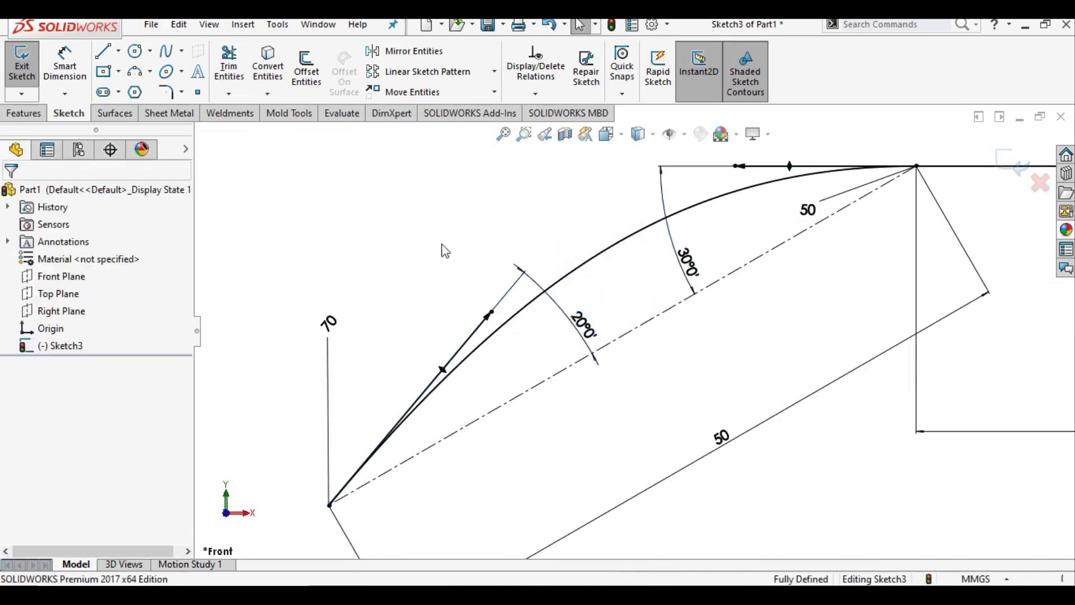
left_click(119, 50)
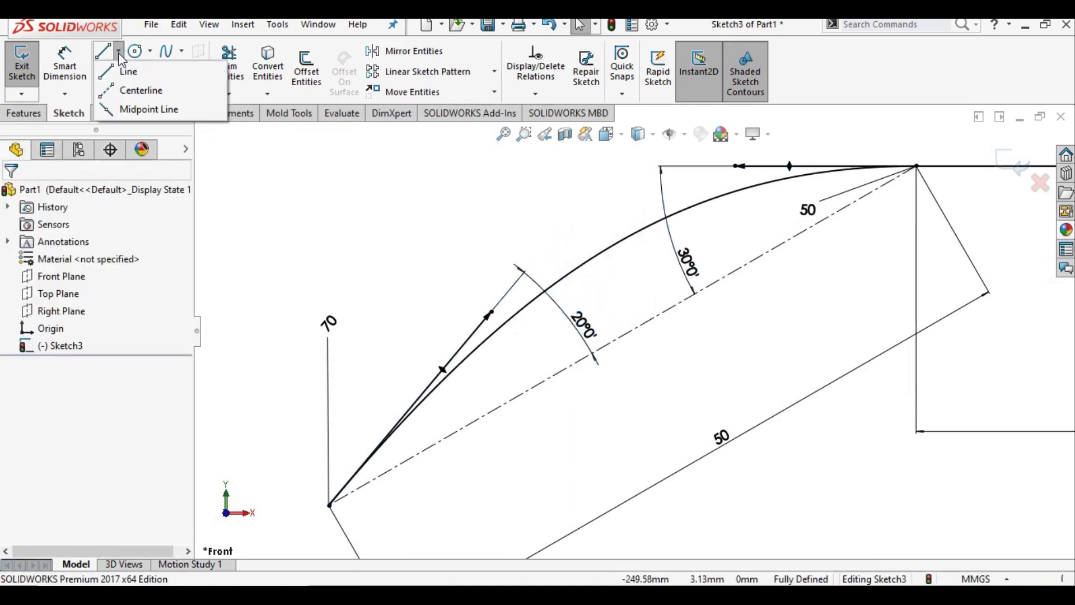
- Draw a vertical centerline rising from the spline's lower endpoint
left_click(140, 91)
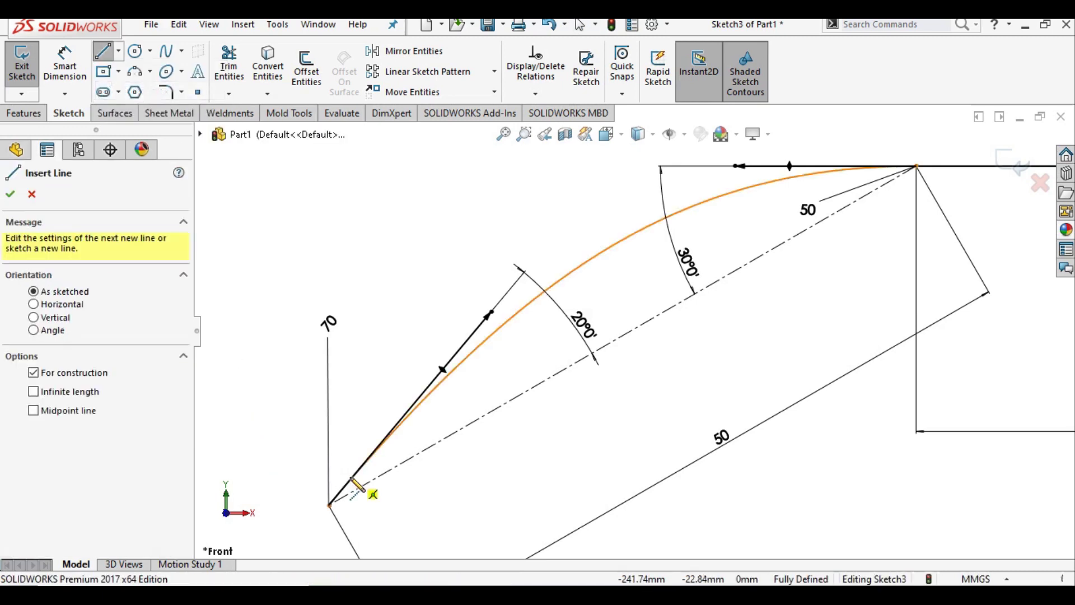
left_click(334, 492)
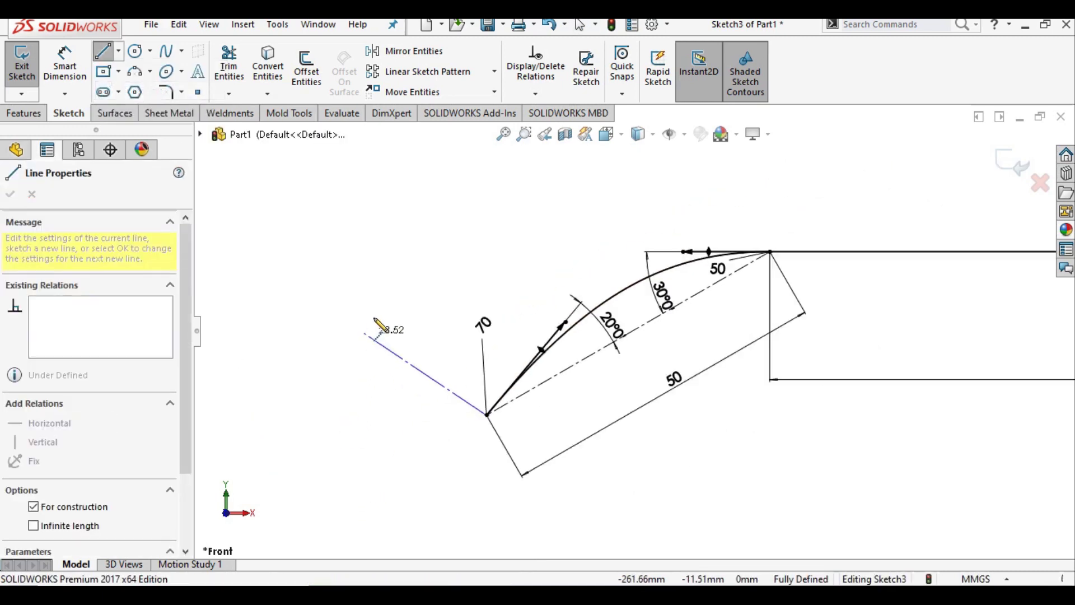
scroll(379, 327, "up", 2)
scroll(552, 221, "up", 1)
scroll(560, 202, "up", 2)
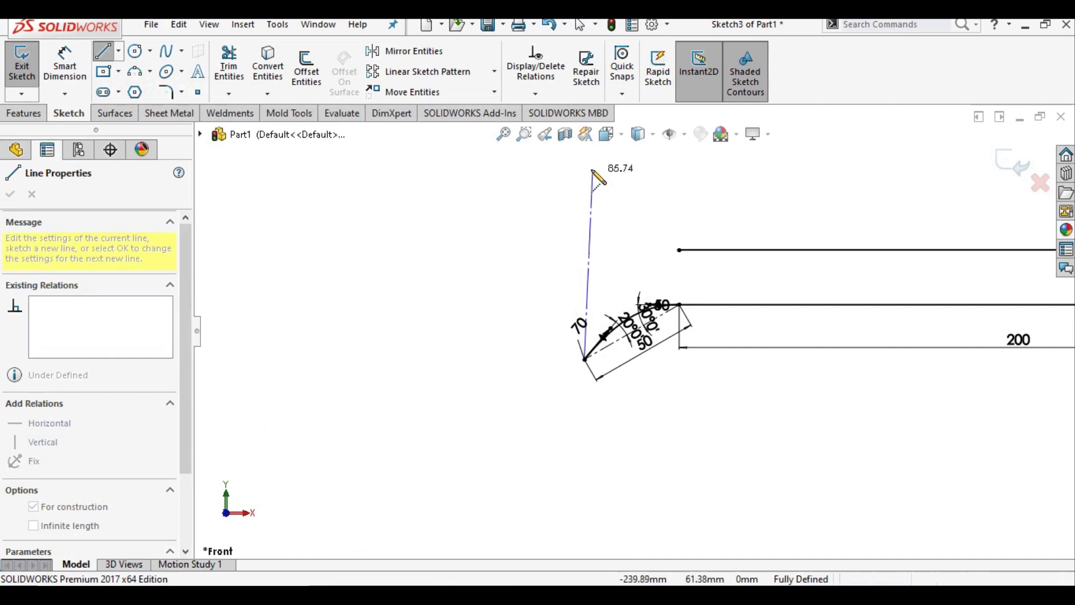
left_click(585, 161)
key("Escape")
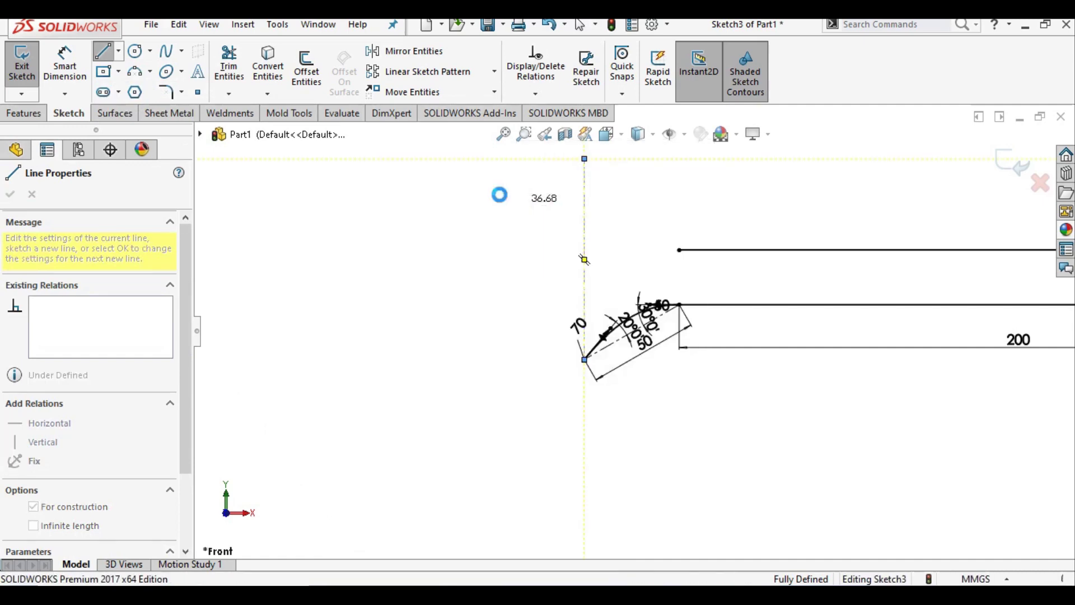
- Draw two perpendicular jaw lines running up-left from the spline's lower end
left_click(118, 50)
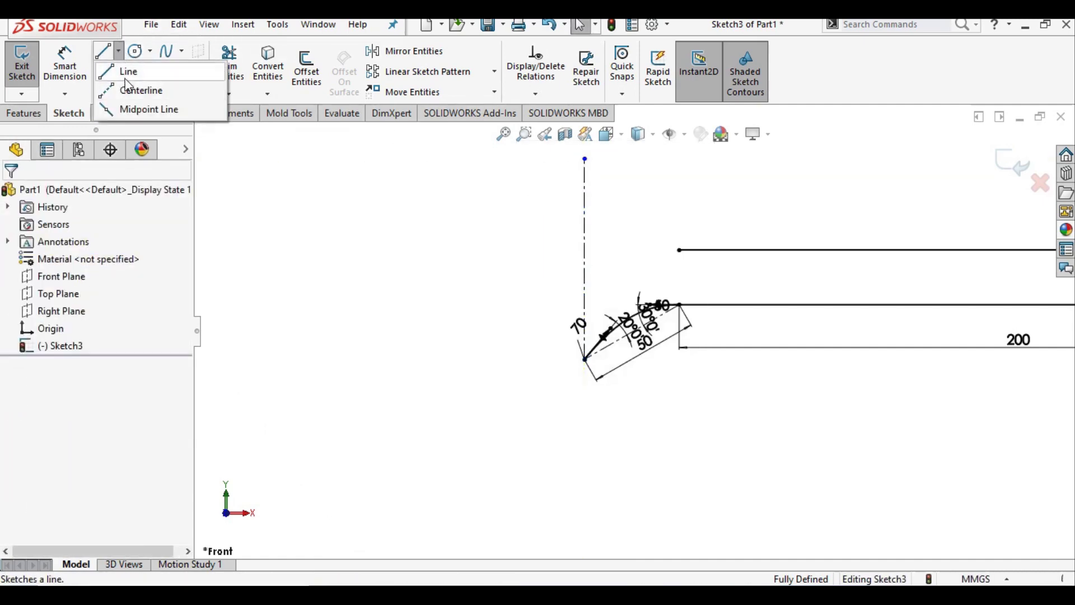
left_click(129, 69)
scroll(595, 350, "down", 4)
scroll(591, 322, "down", 3)
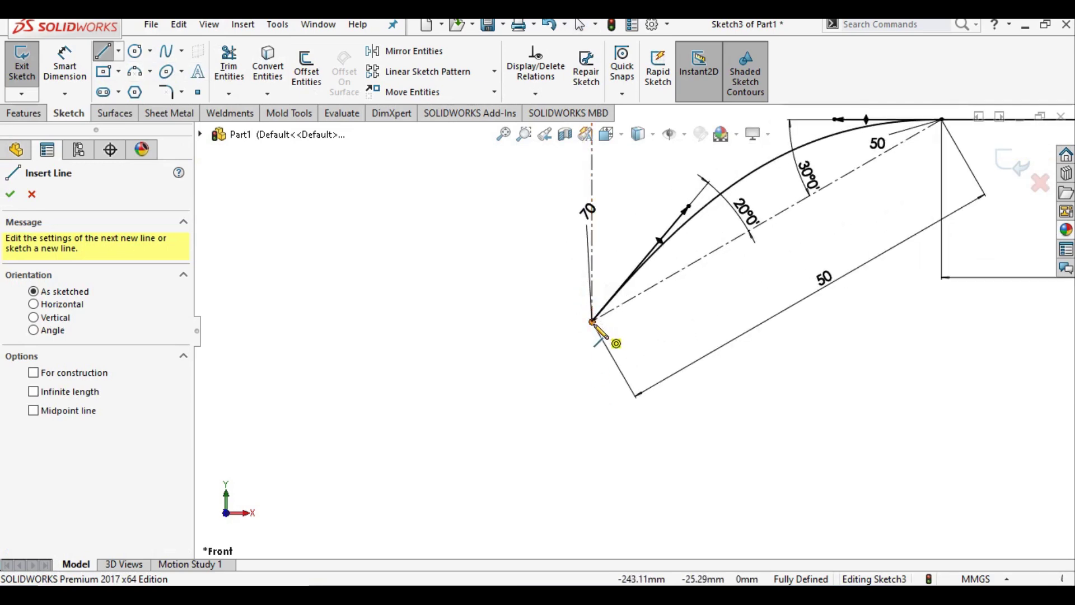
left_click(592, 323)
scroll(634, 330, "up", 5)
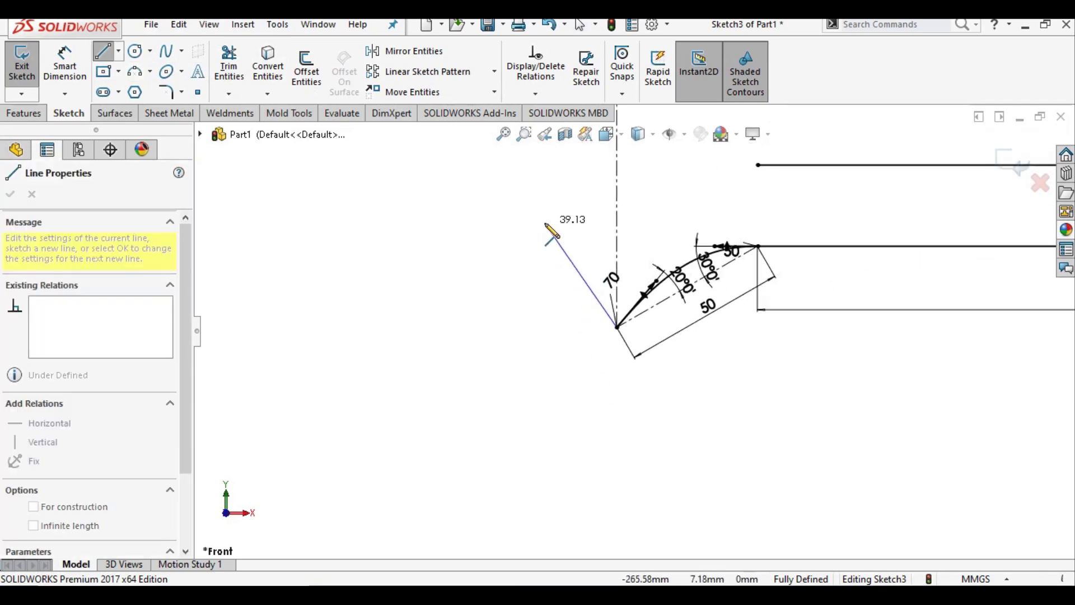
scroll(549, 238, "up", 1)
left_click(542, 218)
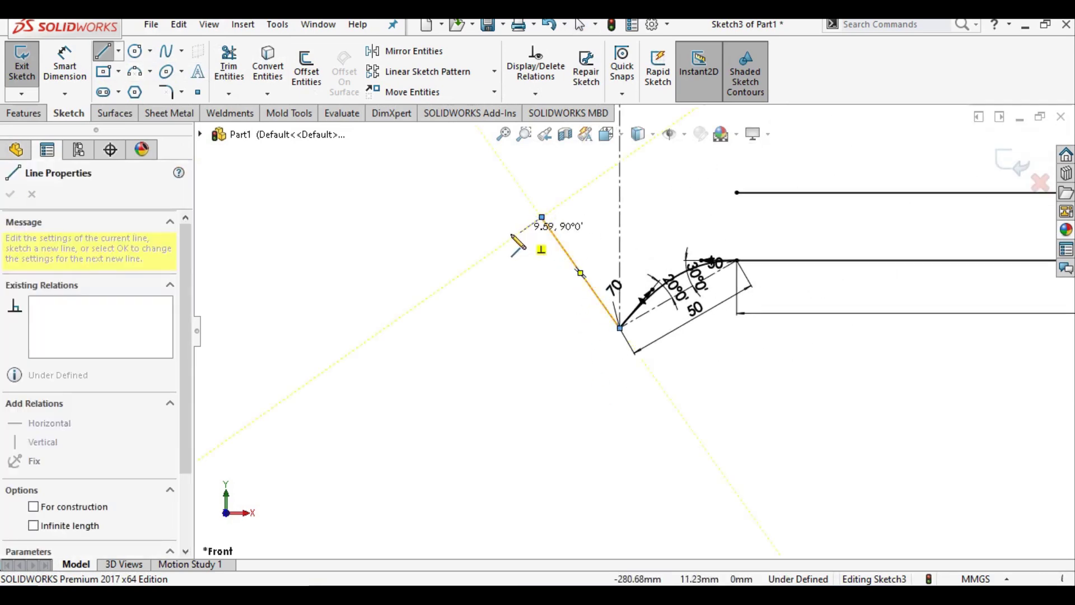
left_click(449, 287)
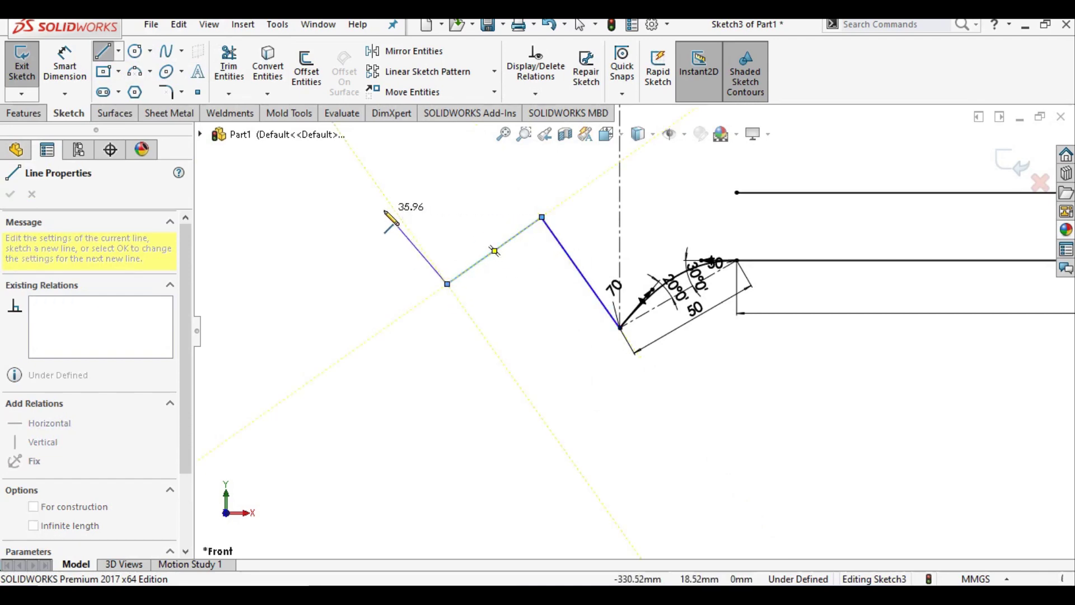
key("Escape")
key("Escape")
scroll(538, 185, "down", 2)
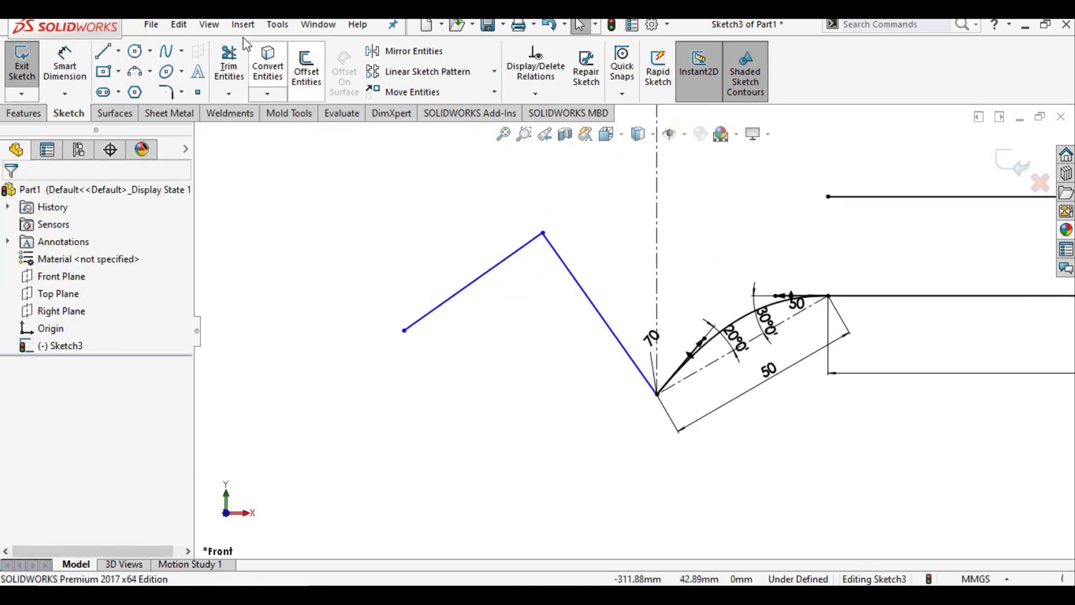
- Dimension the long jaw line to 60 and its angle to the vertical centerline to 25°
left_click(73, 57)
left_click(598, 308)
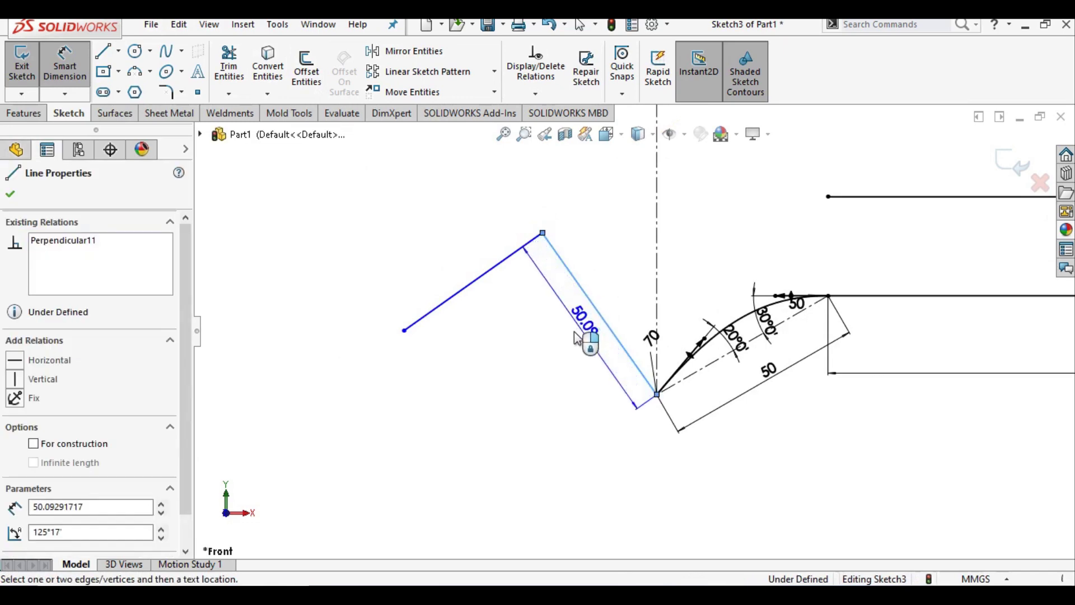
left_click(557, 367)
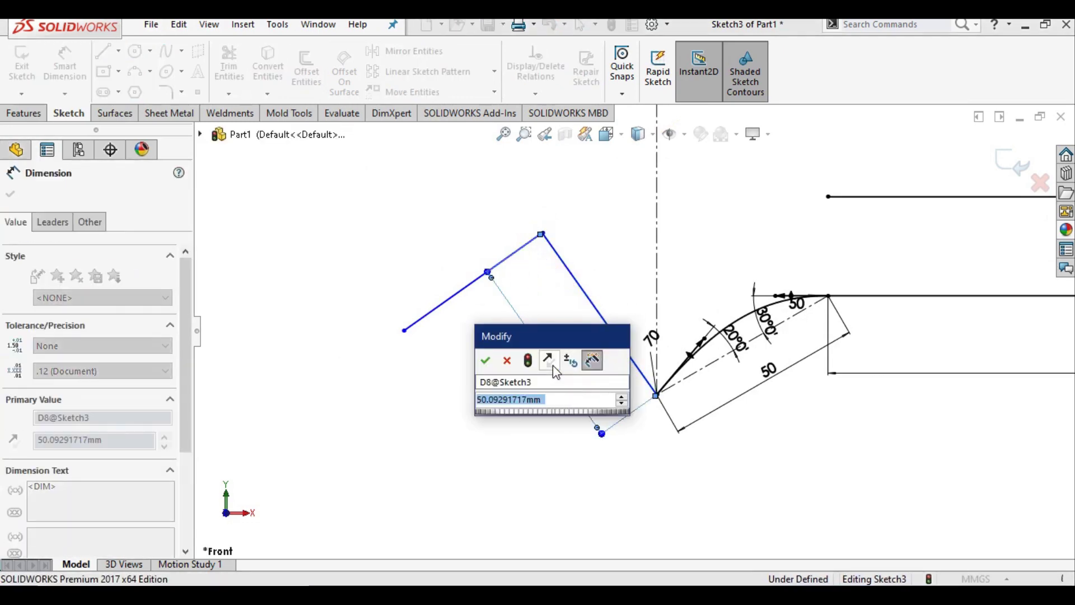
type("60")
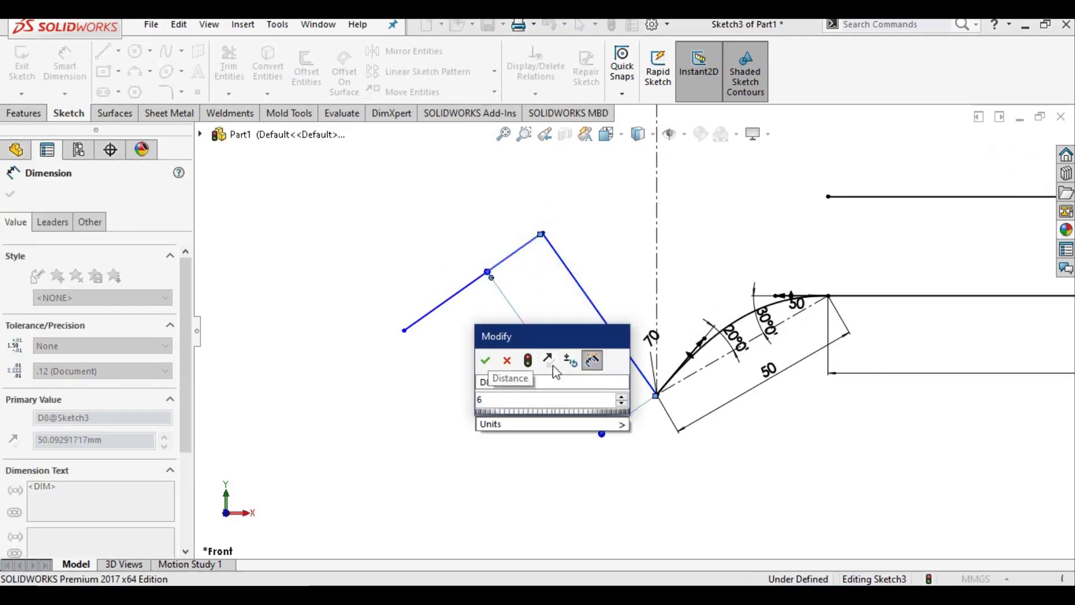
key("Return")
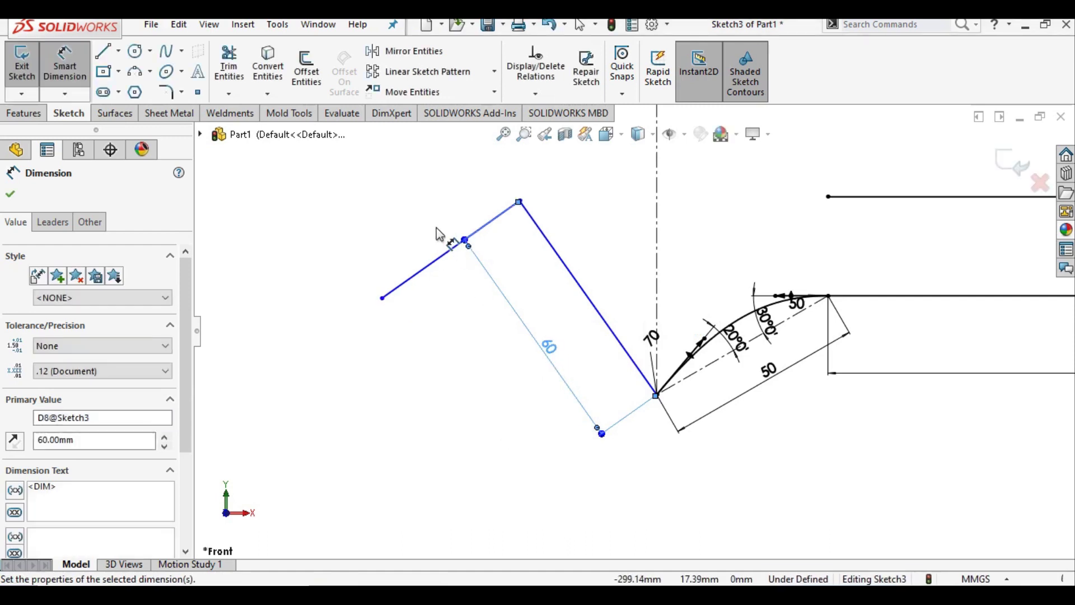
key("Escape")
left_click(616, 272)
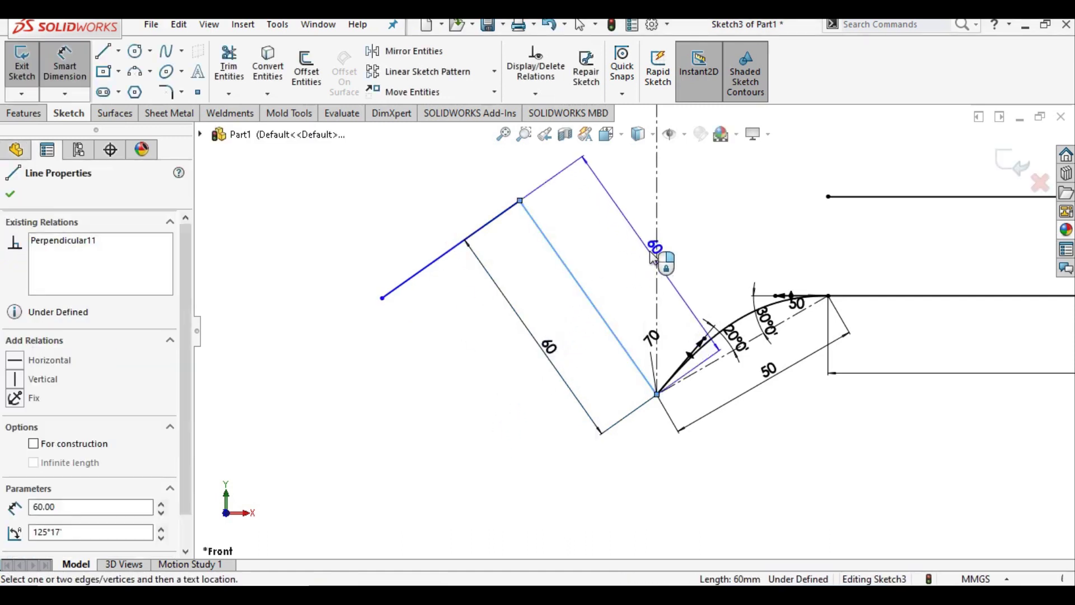
left_click(658, 258)
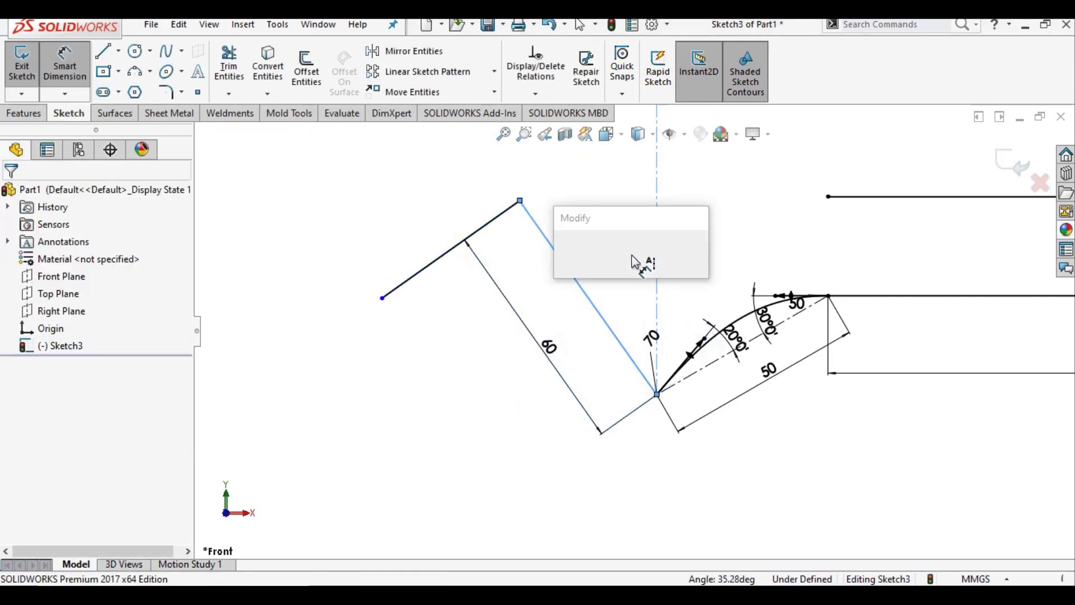
type("25")
key("Return")
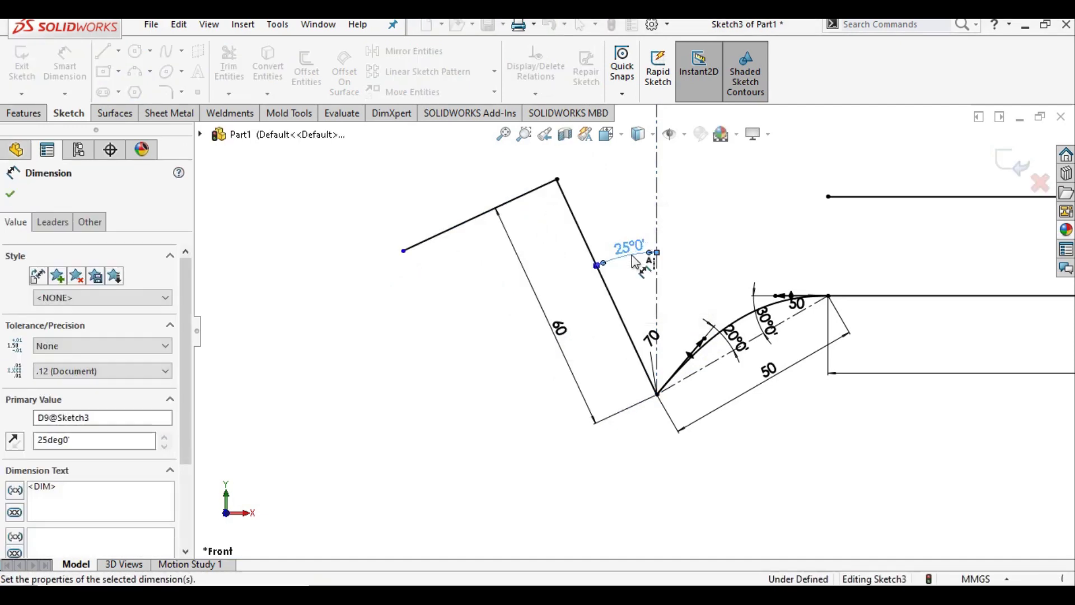
- Dimension the short upper jaw line to 35
left_click(448, 231)
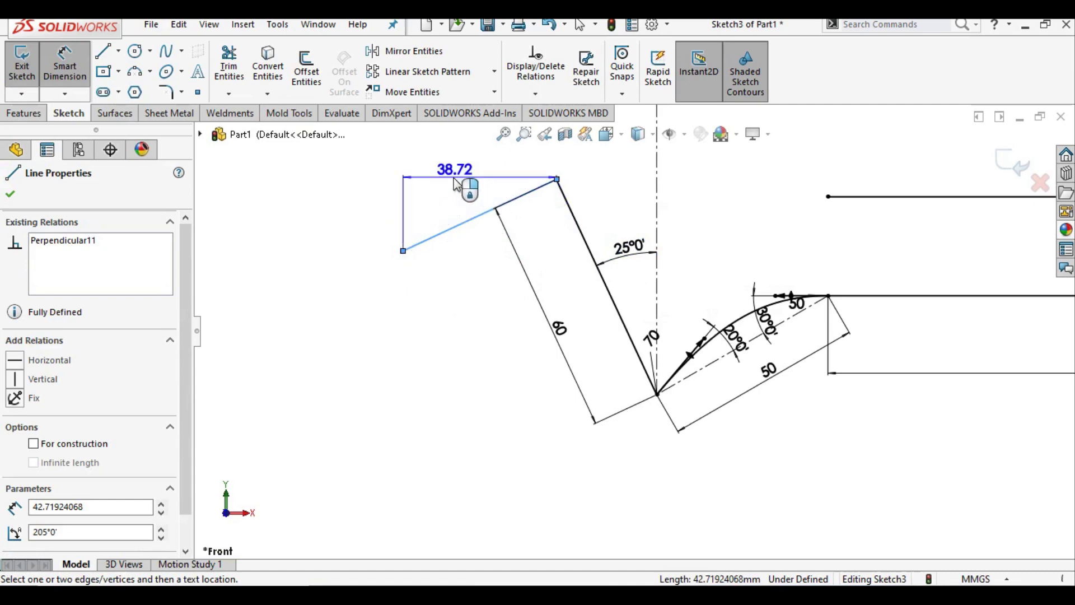
left_click(434, 192)
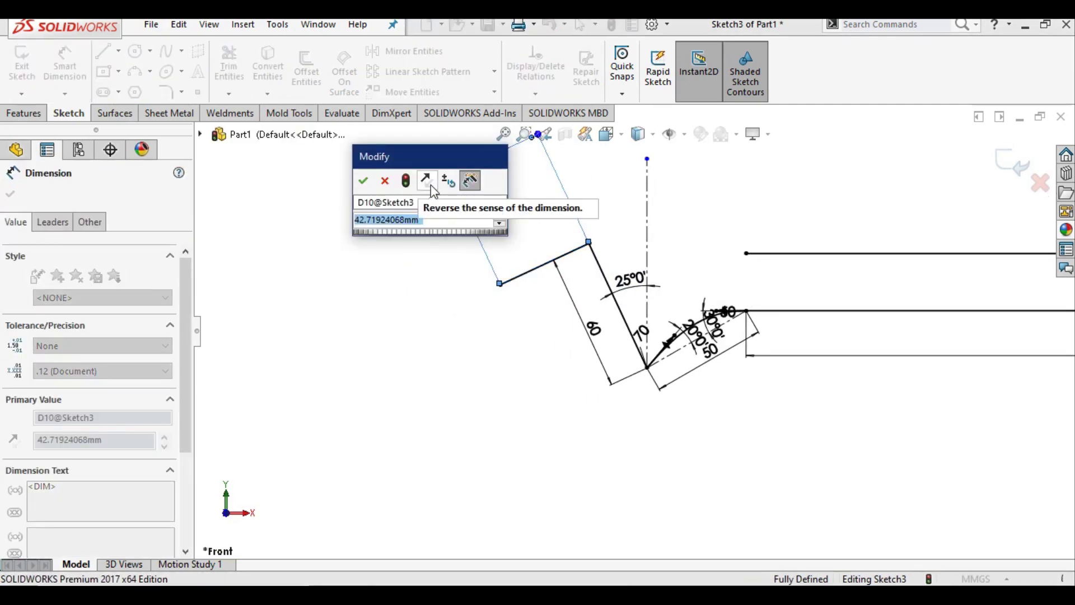
type("35")
key("Return")
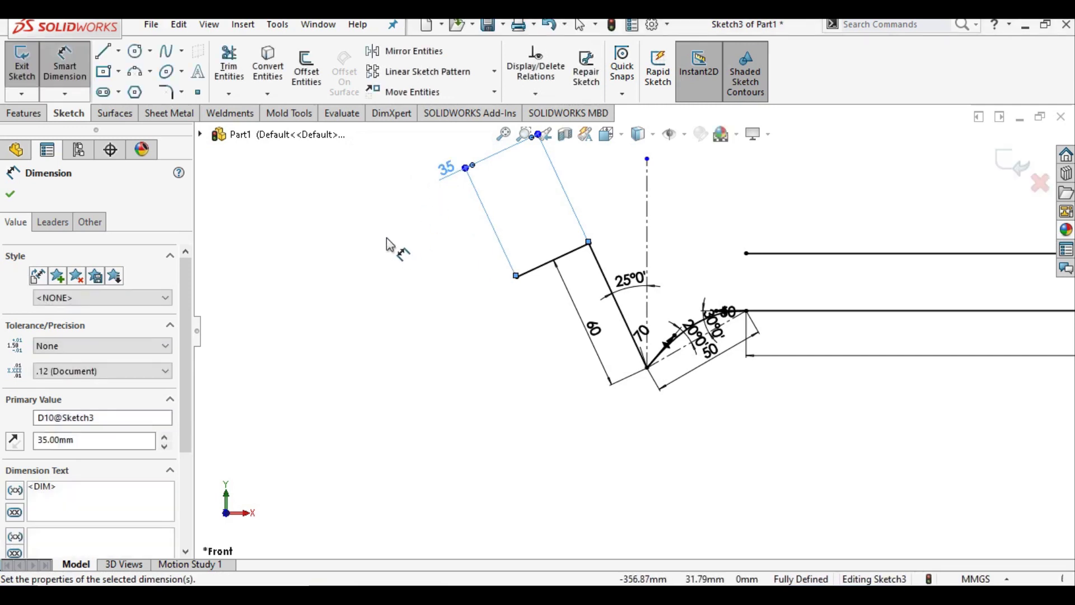
right_click(390, 245)
left_click(424, 289)
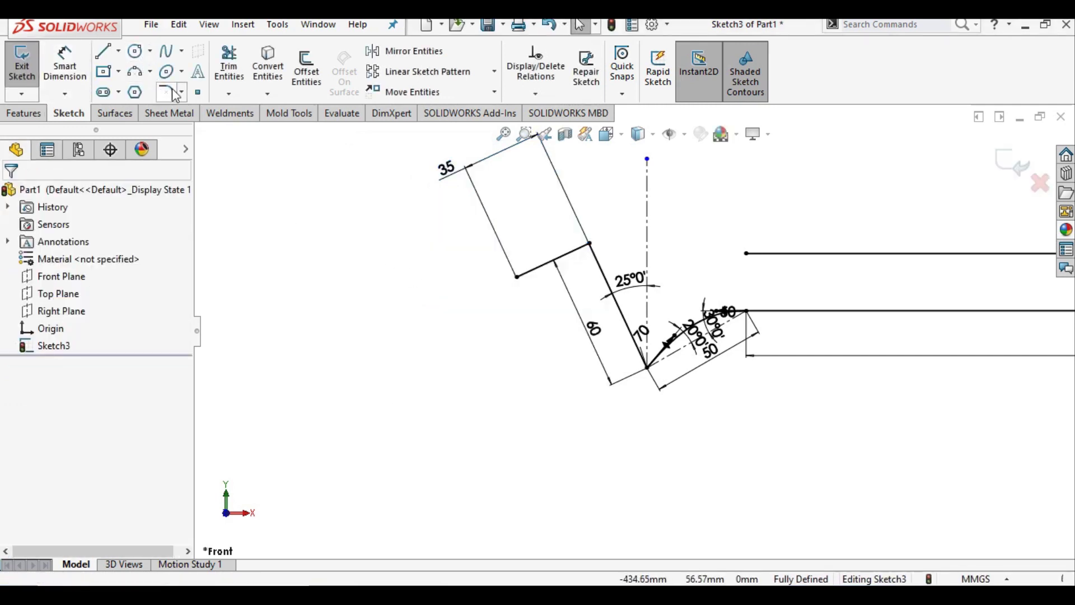
- Draw a spline from the upper handle line's end over the top to the short jaw line's corner
left_click(182, 52)
left_click(192, 69)
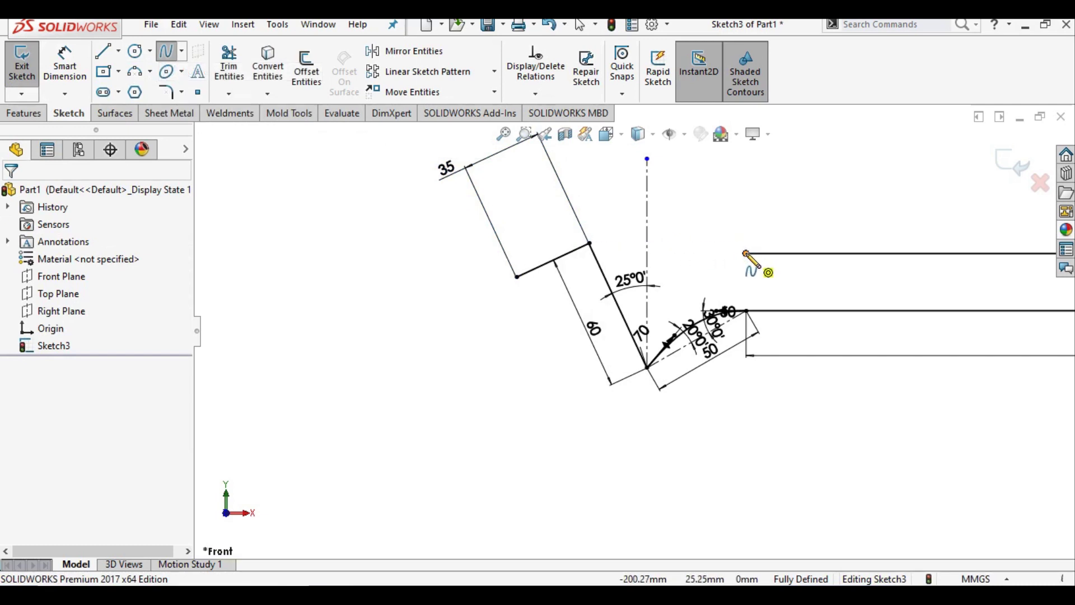
left_click(745, 253)
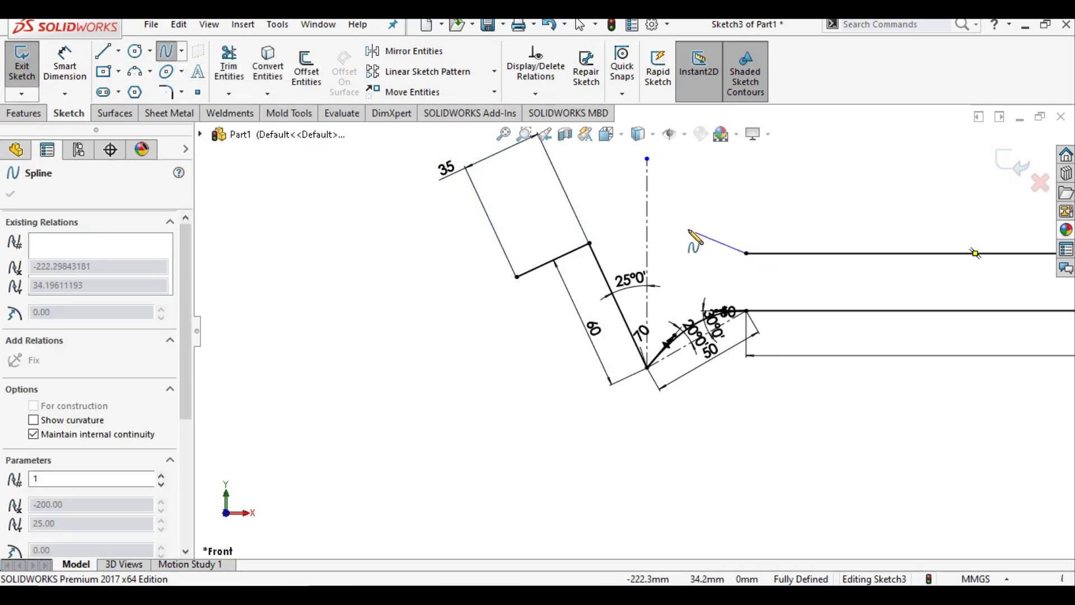
left_click(626, 171)
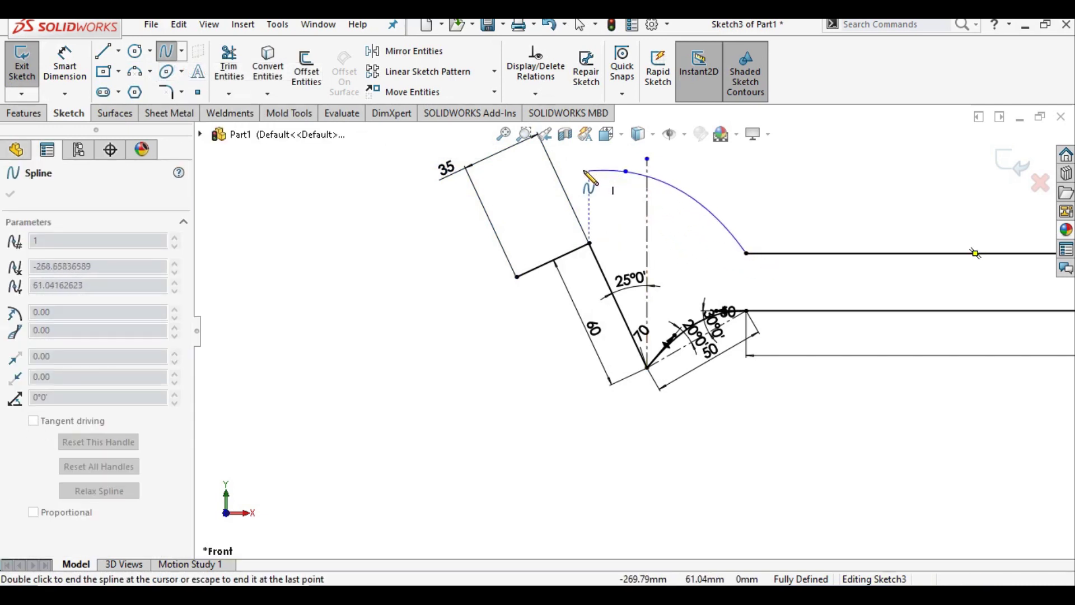
left_click(510, 198)
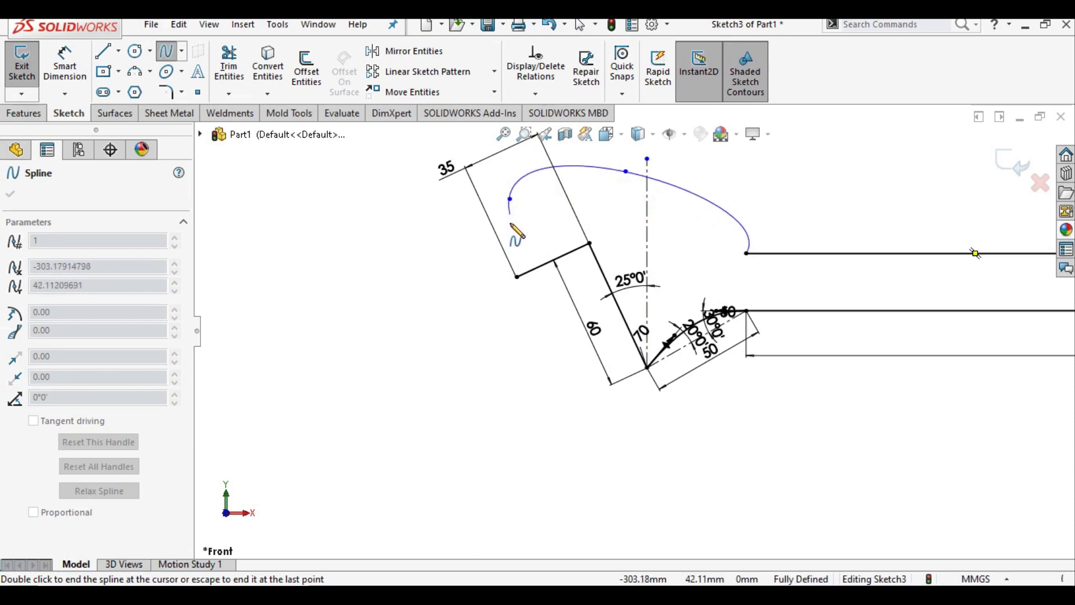
left_click(516, 277)
right_click(432, 263)
left_click(454, 270)
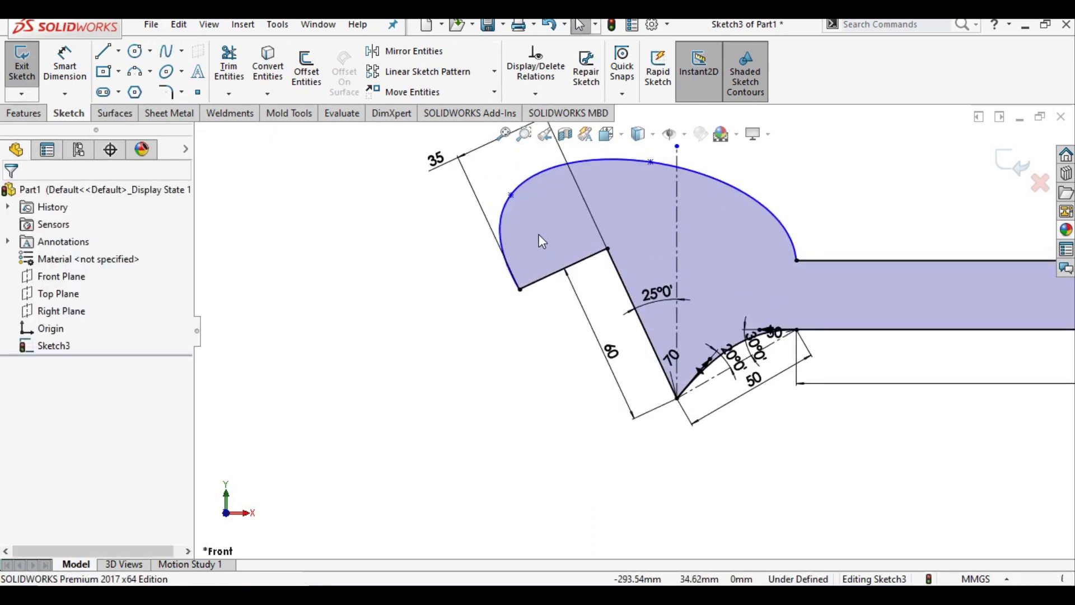
- Drag the spline's end handle near the jaw corner to reshape the curve
scroll(552, 241, "up", 1)
scroll(567, 248, "down", 3)
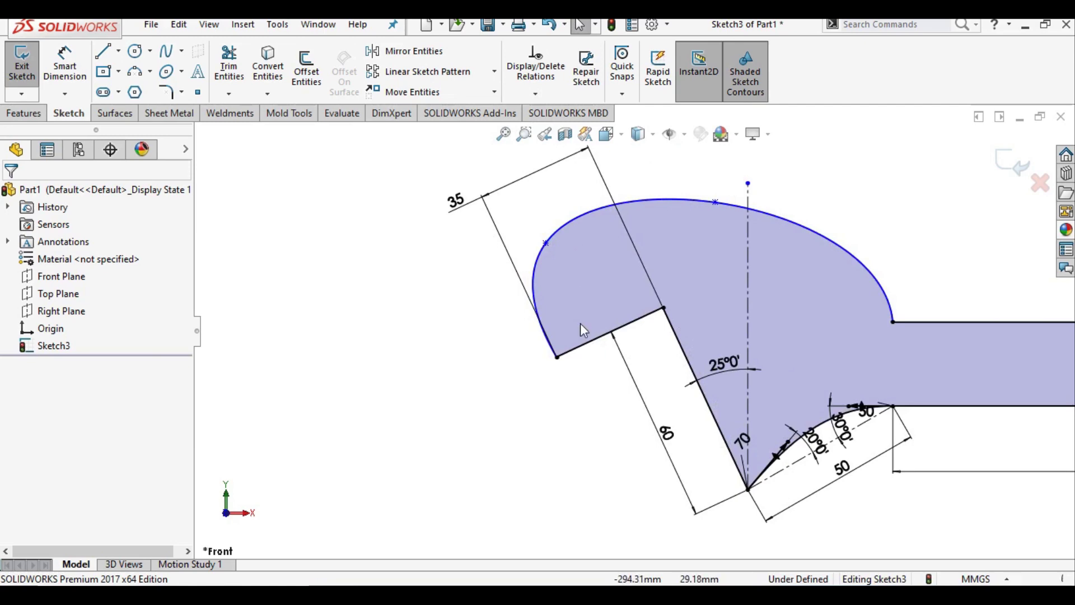
left_click(558, 358)
mouse_move(559, 356)
left_mouse_down()
mouse_move(546, 324)
mouse_move(516, 307)
left_mouse_up()
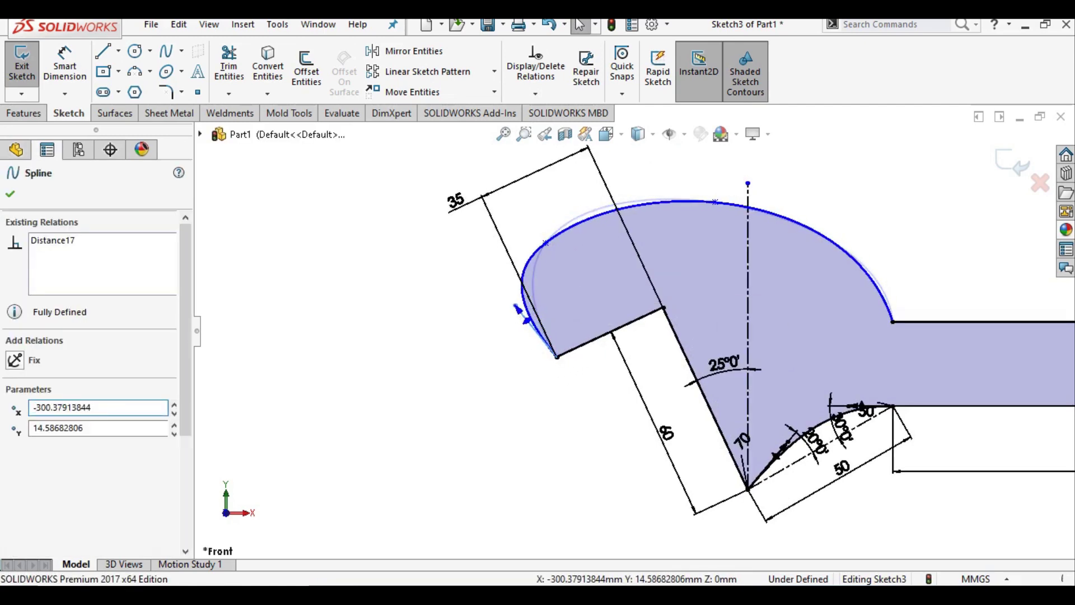
- Dimension the spline's jaw-corner tangent handle length as 20
left_click(402, 320)
left_click(65, 62)
scroll(535, 336, "down", 2)
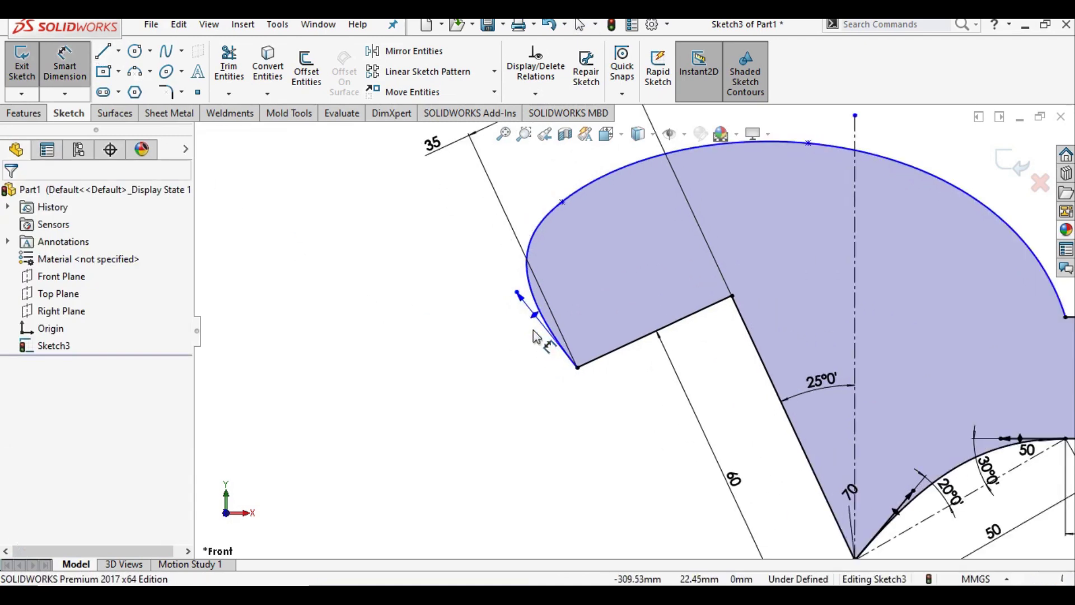
left_click(535, 317)
left_click(475, 380)
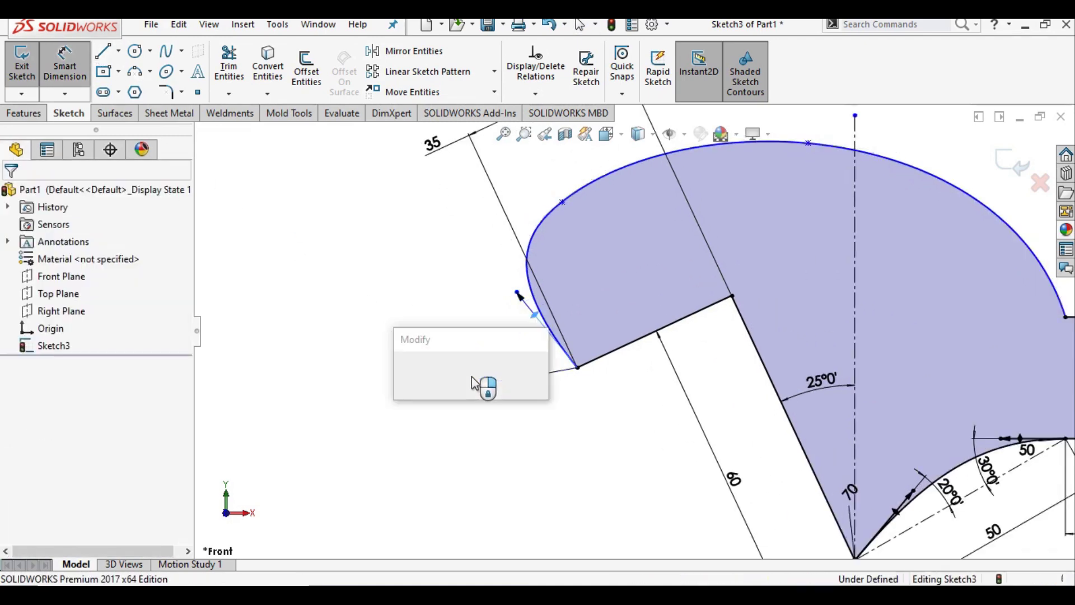
type("20")
key("Return")
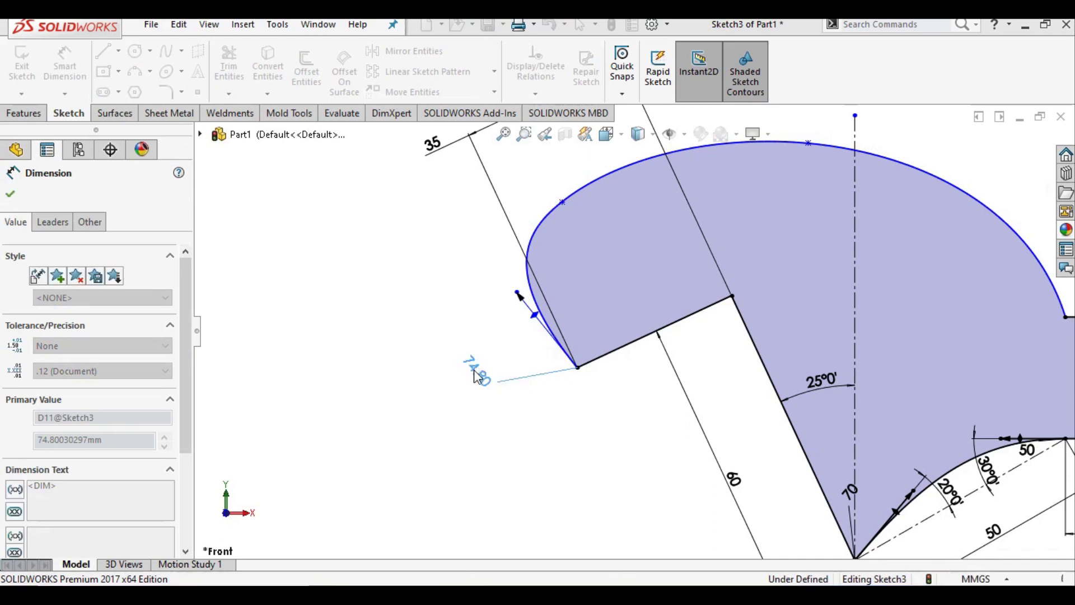
- Set the spline's end tangent at 45° to the lower jaw edge
scroll(566, 392, "down", 2)
scroll(574, 358, "down", 3)
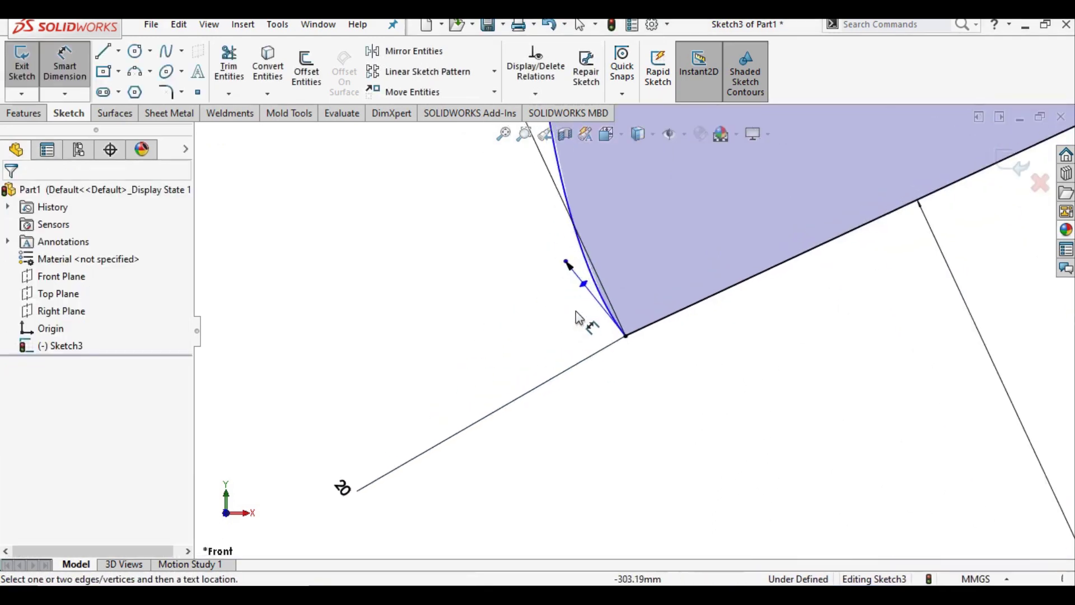
left_click(584, 287)
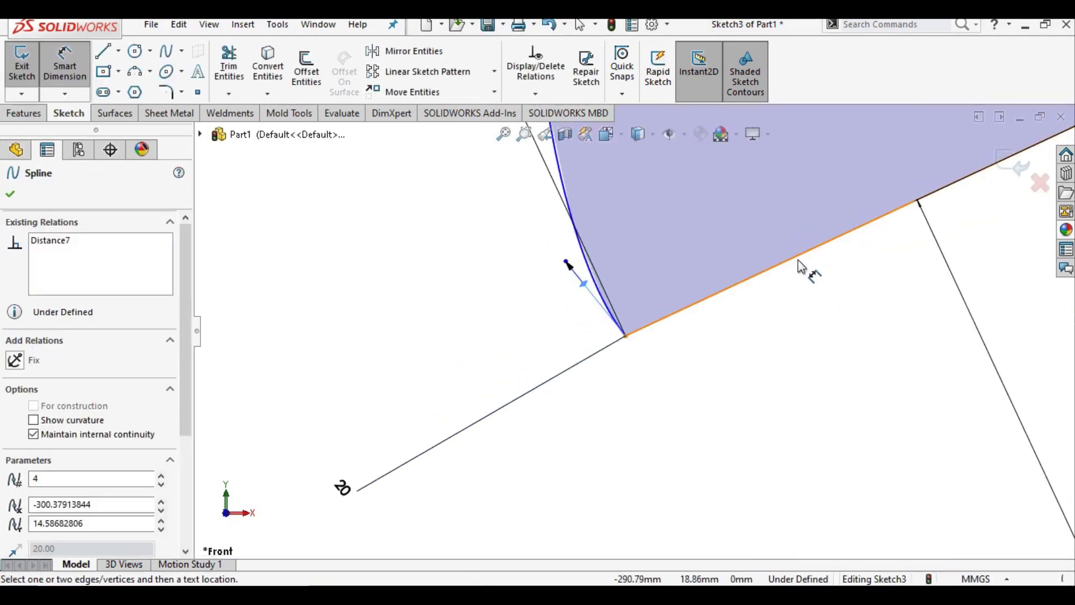
left_click(801, 268)
left_click(763, 235)
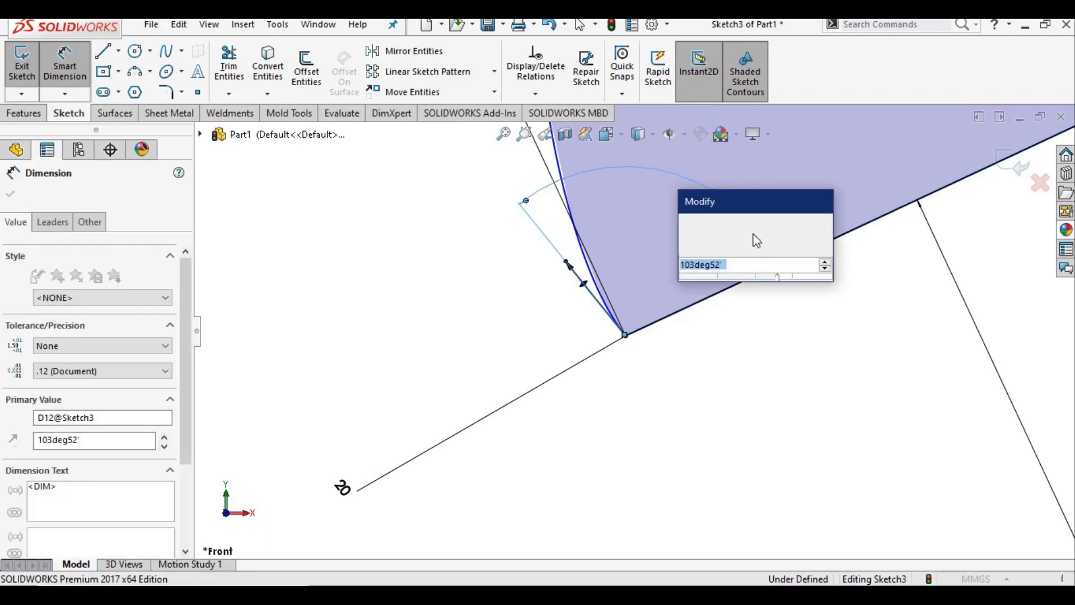
key("Return")
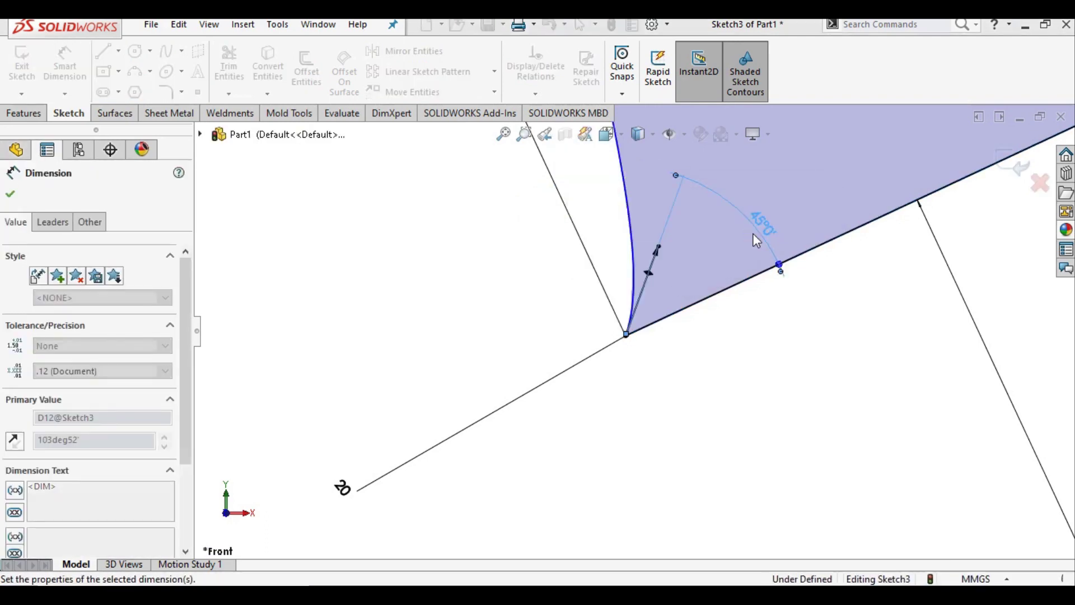
right_click(401, 231)
left_click(457, 277)
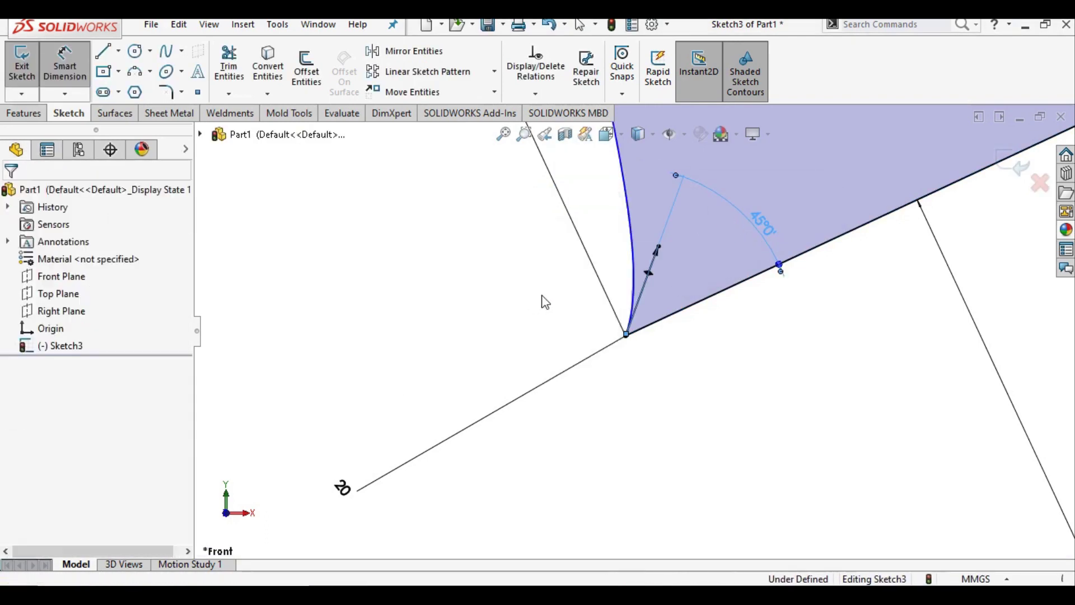
scroll(788, 233, "up", 3)
scroll(587, 146, "down", 2)
scroll(587, 146, "down", 2)
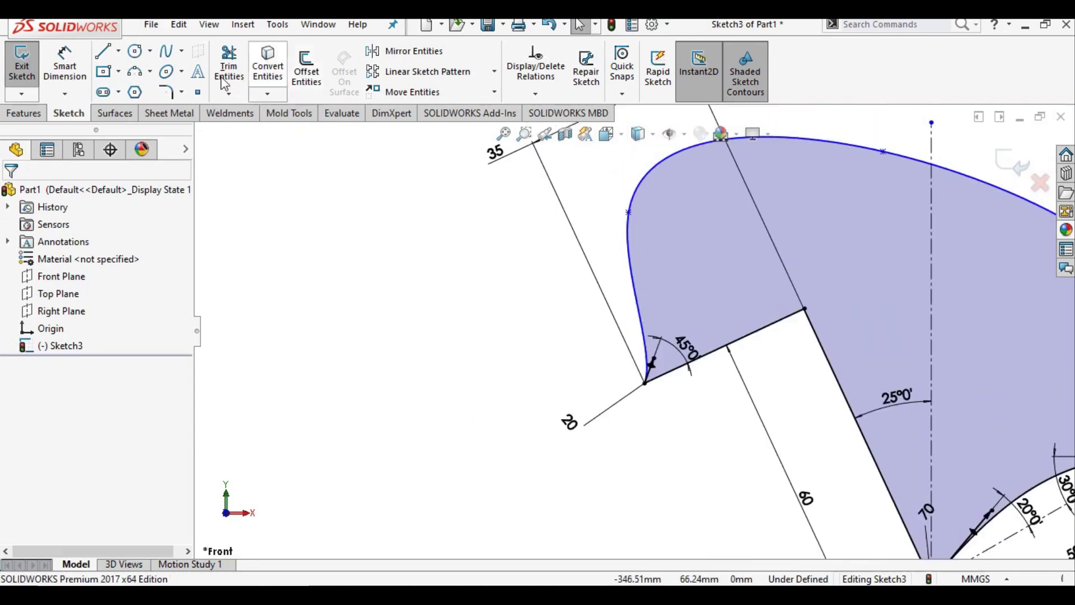
- Draw a construction centerline between two points on the jaw-tip spline
left_click(118, 50)
left_click(136, 88)
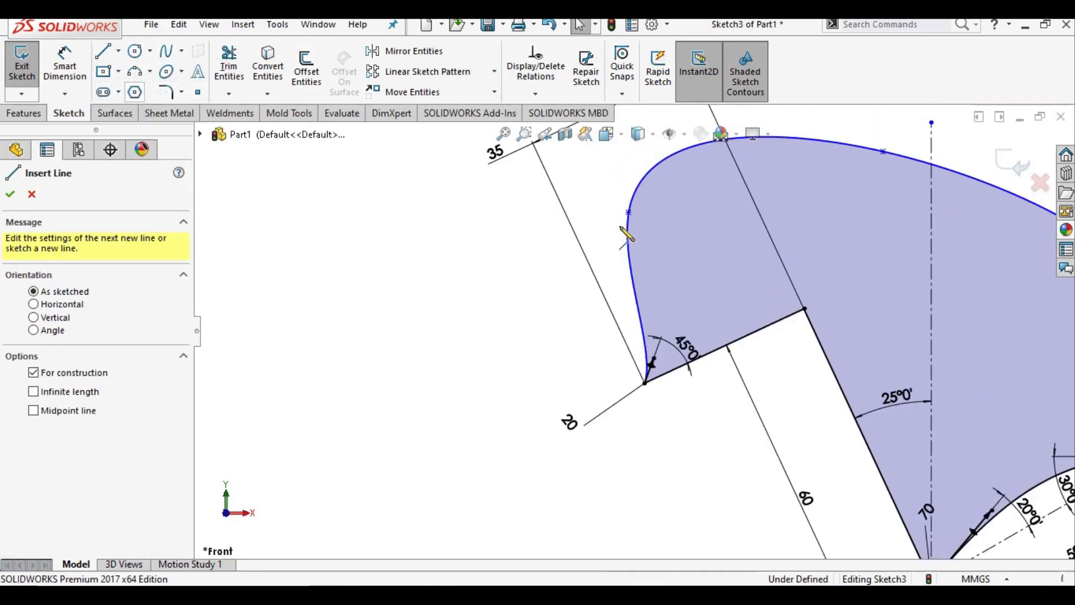
left_click(629, 212)
left_click(884, 152)
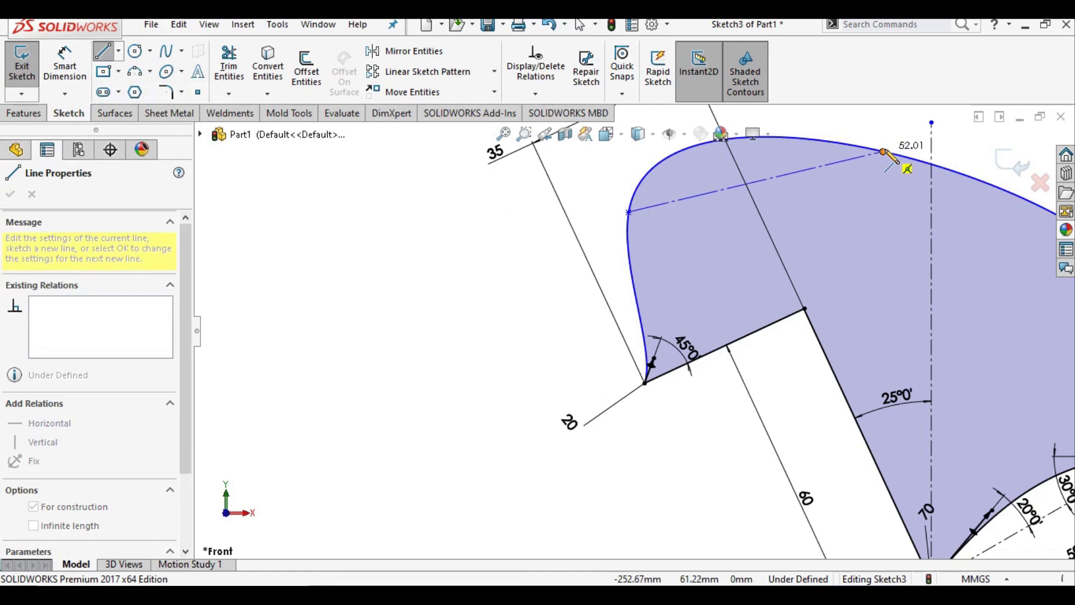
right_click(821, 157)
left_click(859, 204)
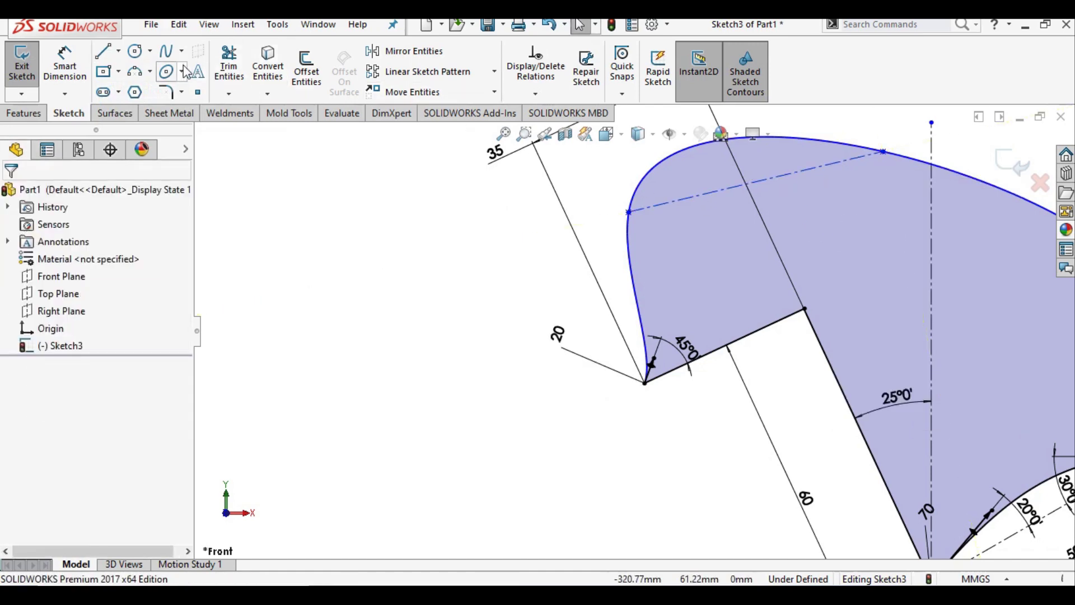
- Make the new centerline parallel to the lower jaw edge
left_click(689, 199)
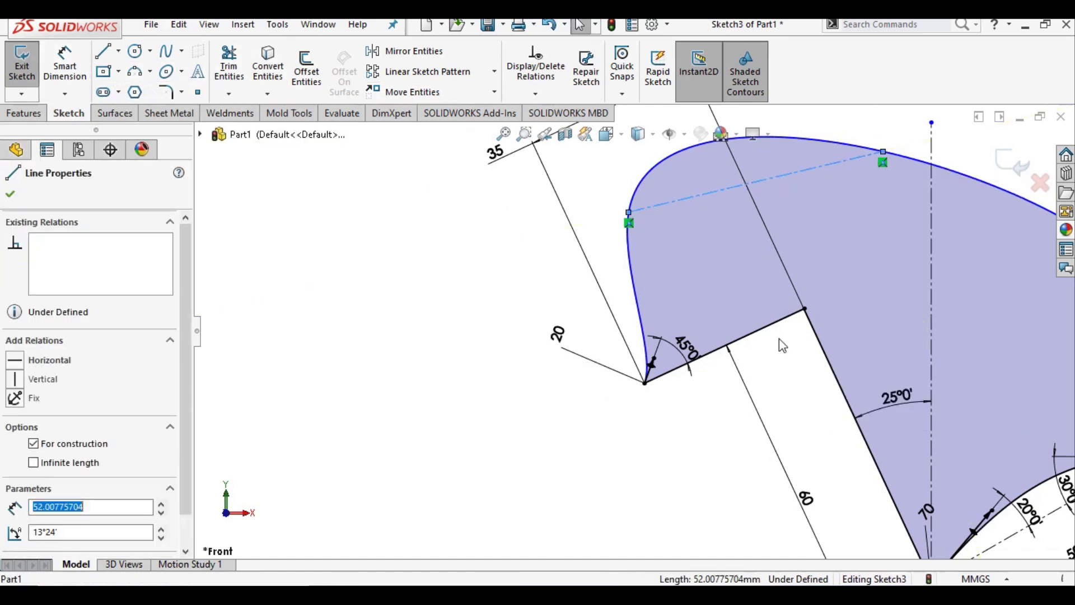
left_click(781, 328, "ctrl")
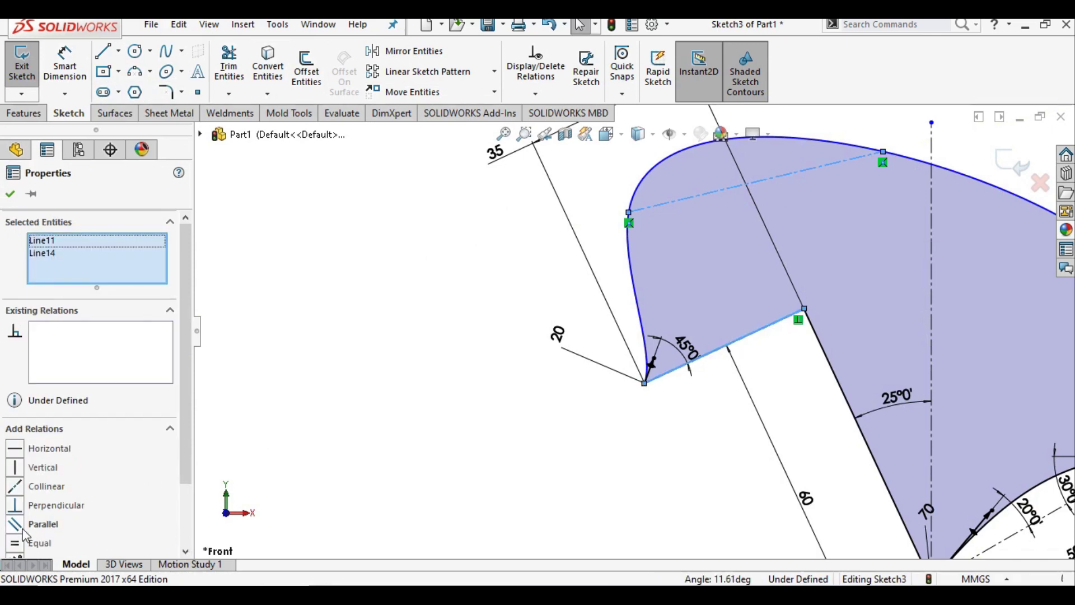
left_click(319, 332)
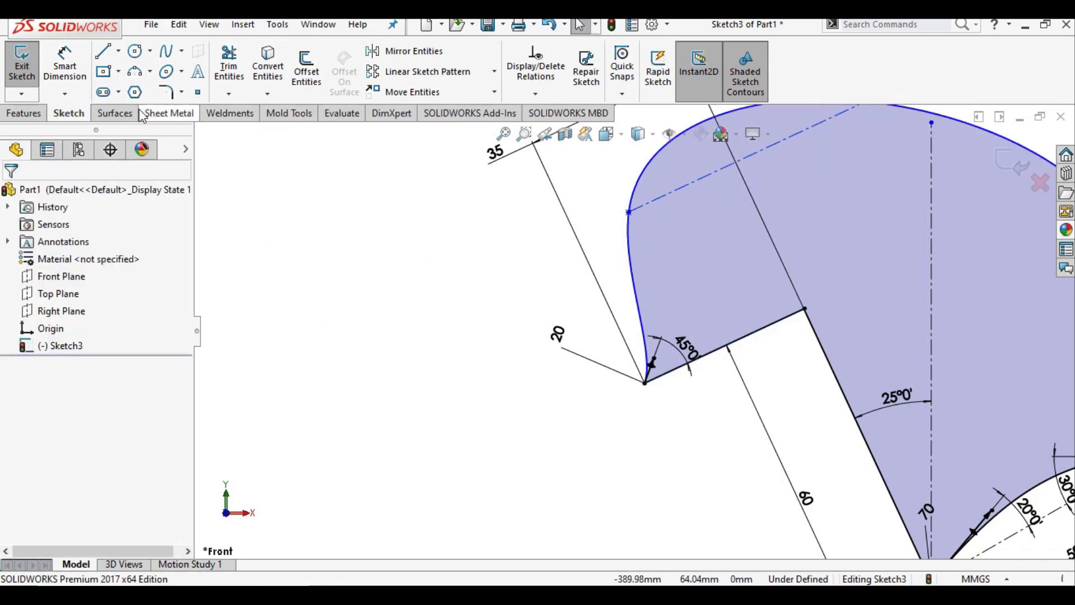
left_click(84, 78)
- Set the centerline's distance from the lower jaw edge to 14.50
left_click(742, 337)
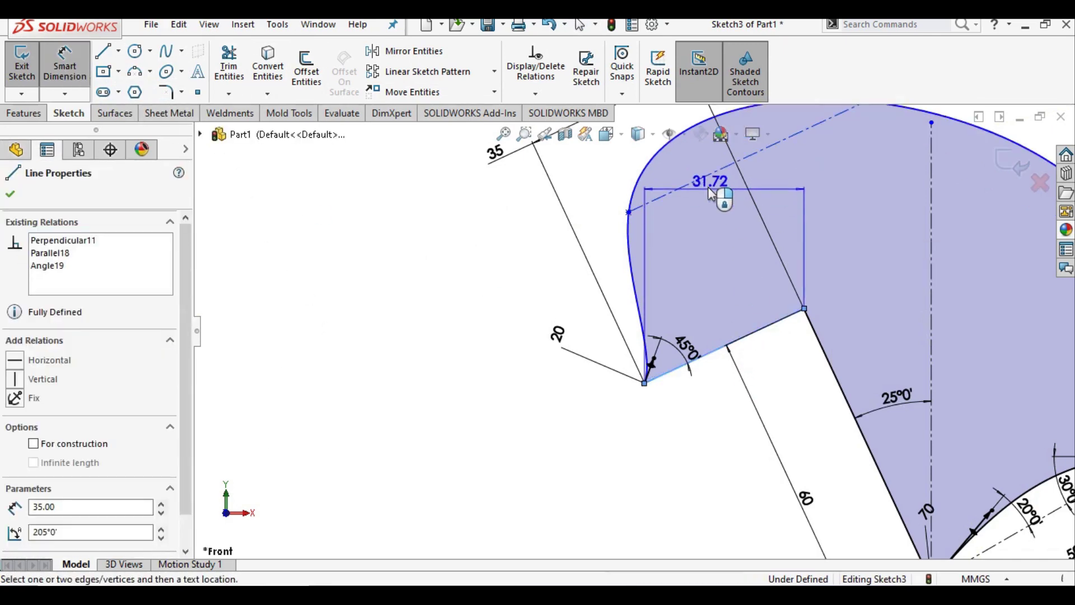
left_click(723, 233)
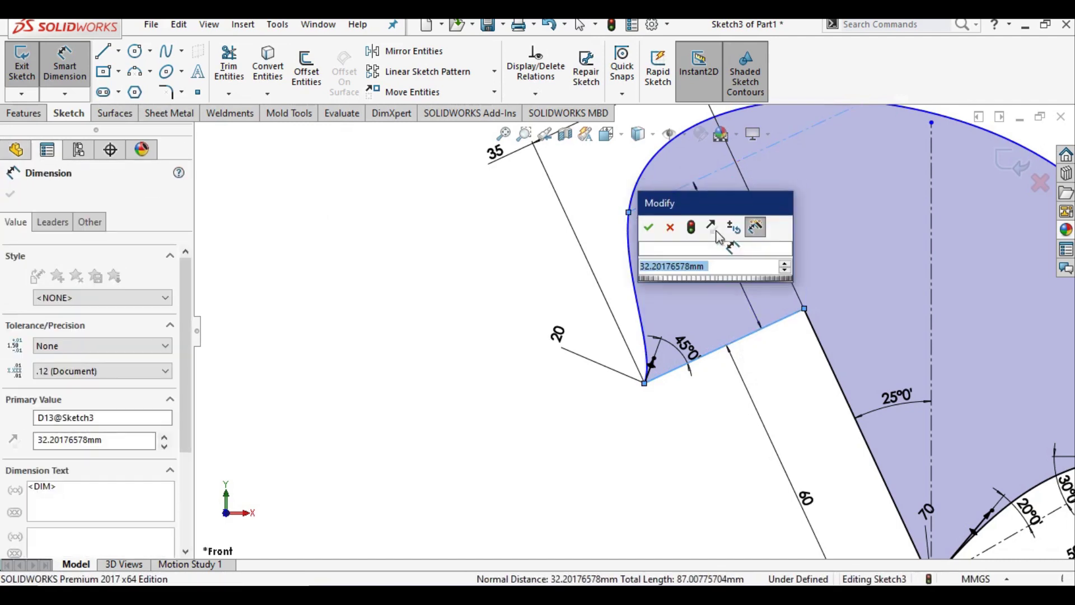
type("14.5")
key("Return")
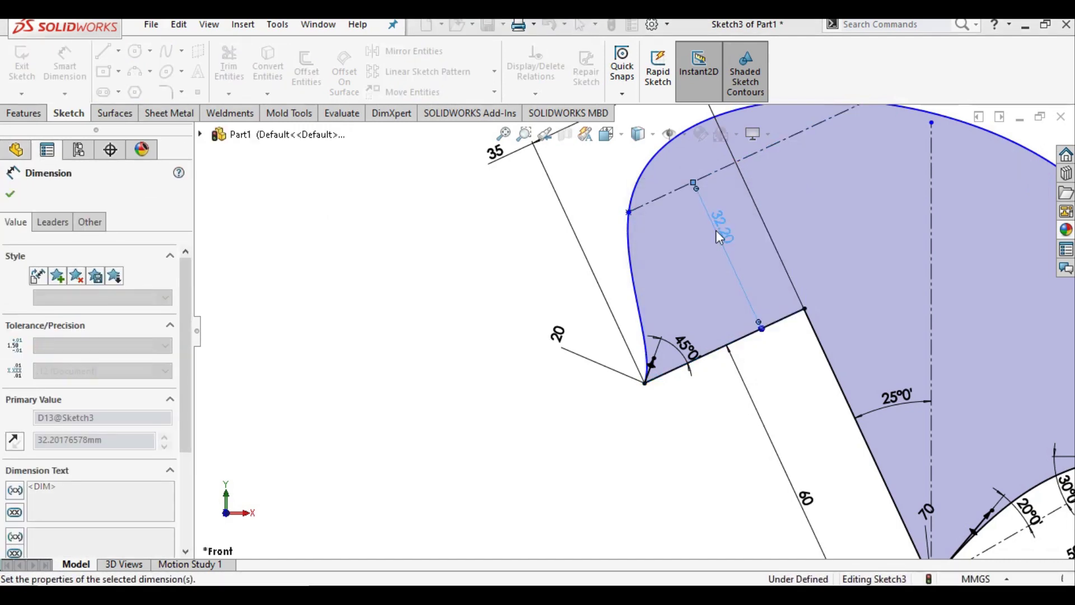
left_click(497, 312)
- Dimension the jaw-tip centerline's length as 30
scroll(636, 330, "up", 5)
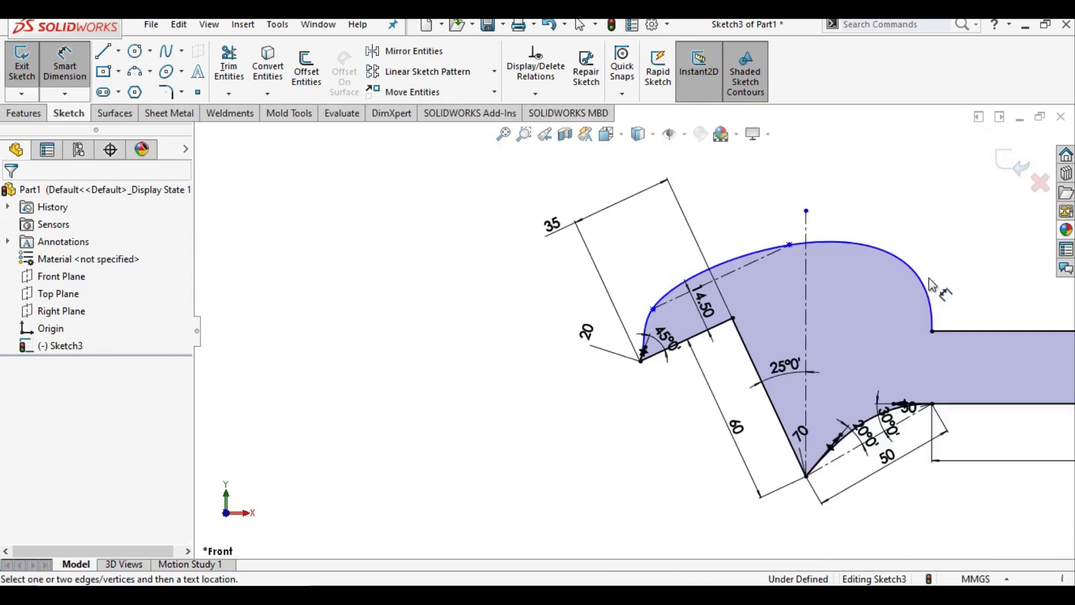
scroll(775, 261, "down", 1)
scroll(512, 336, "down", 1)
scroll(605, 357, "down", 1)
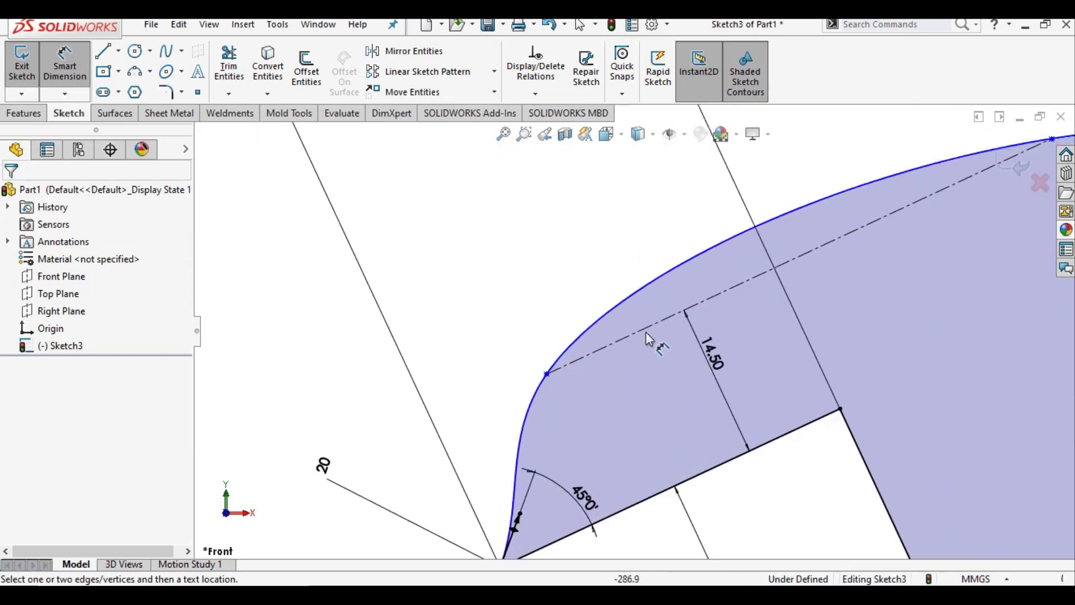
left_click(646, 331)
left_click(608, 275)
type("30")
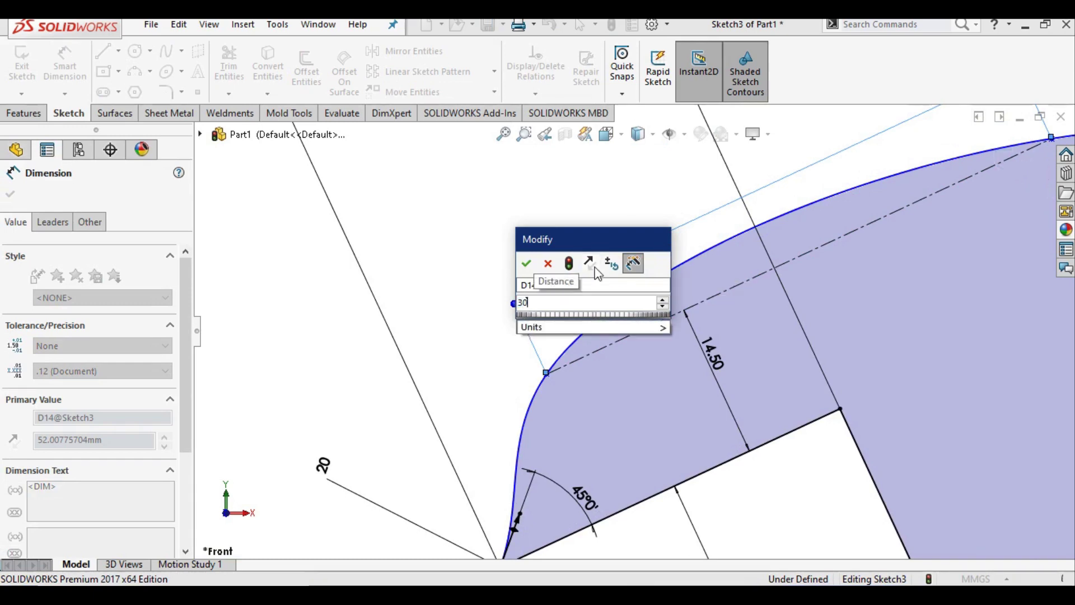
key("Return")
right_click(424, 285)
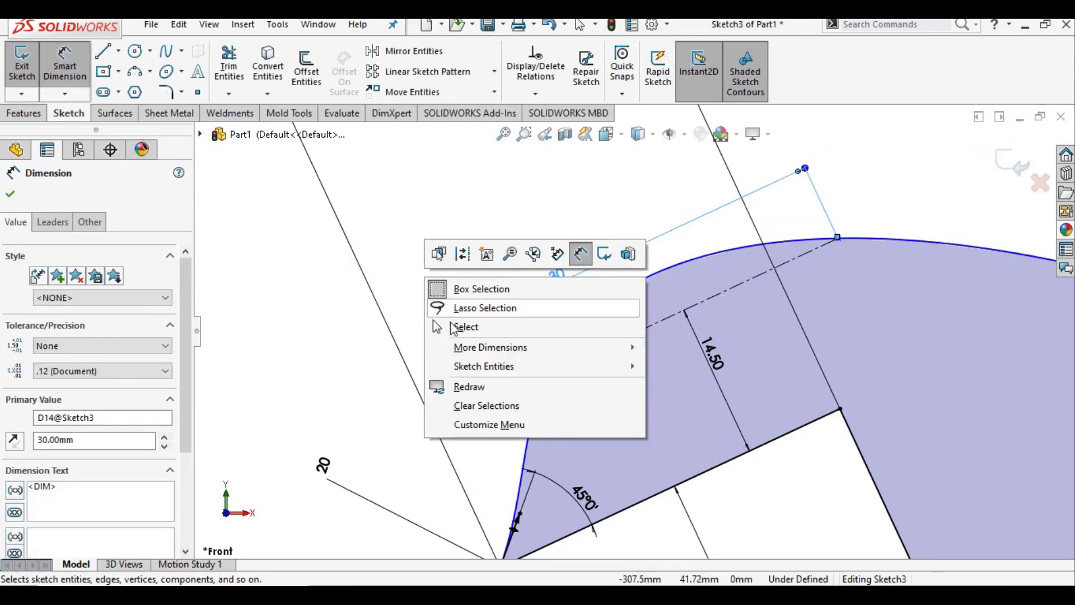
left_click(451, 325)
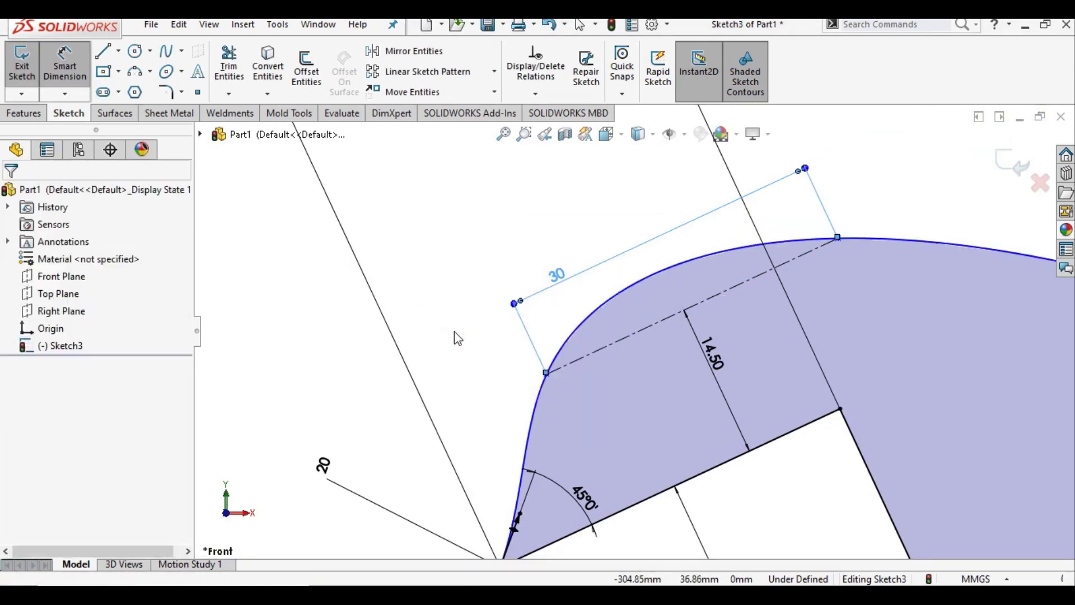
- Draw a construction centerline from the jaw-tip curve point perpendicular to the lower jaw edge
left_click(119, 50)
left_click(137, 89)
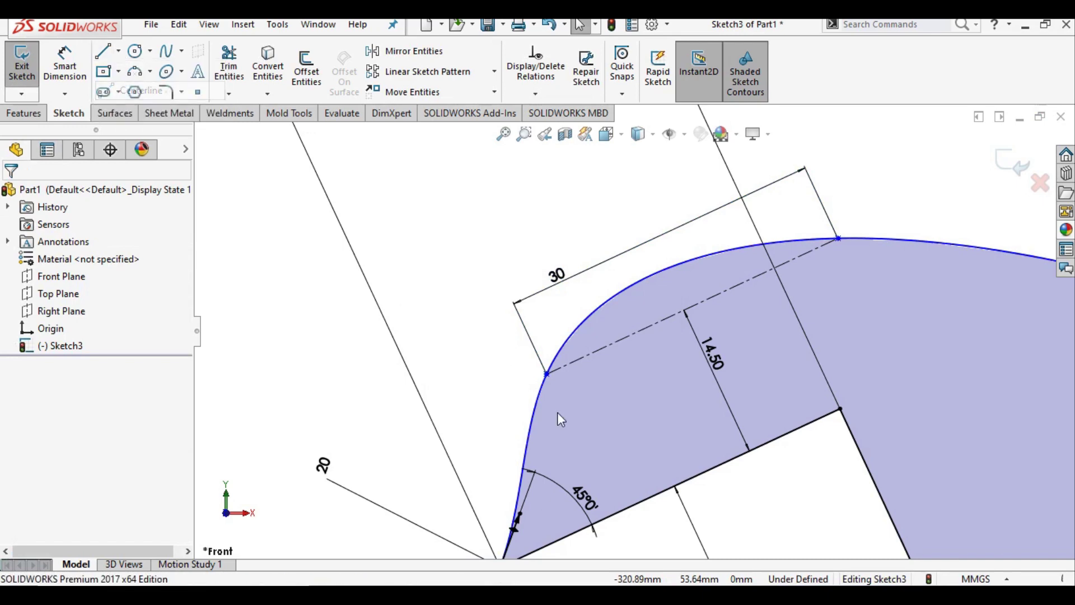
left_click(547, 374)
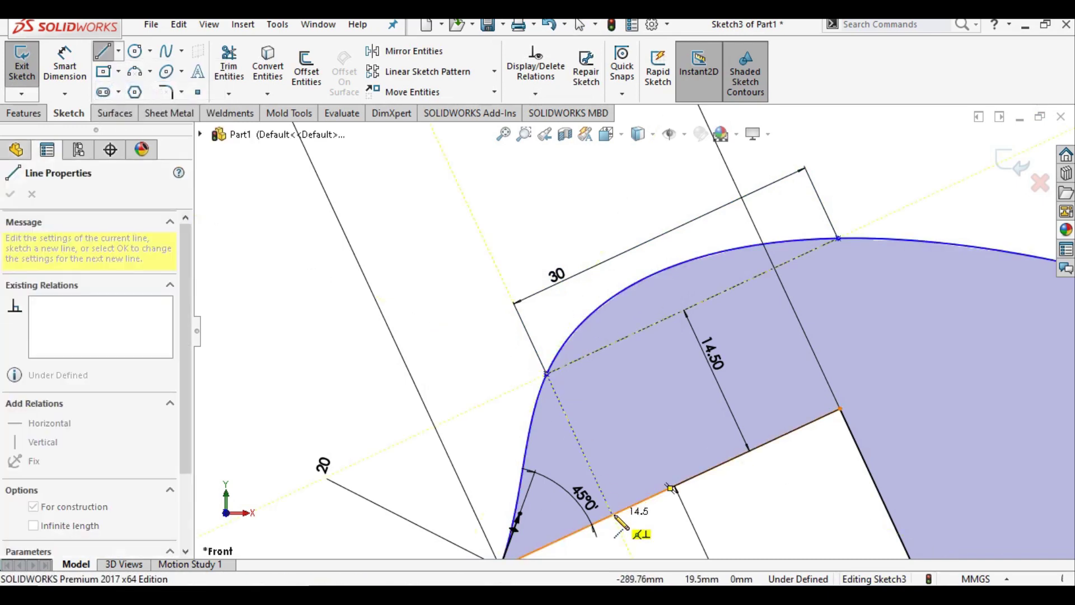
left_click(614, 515)
key("Escape")
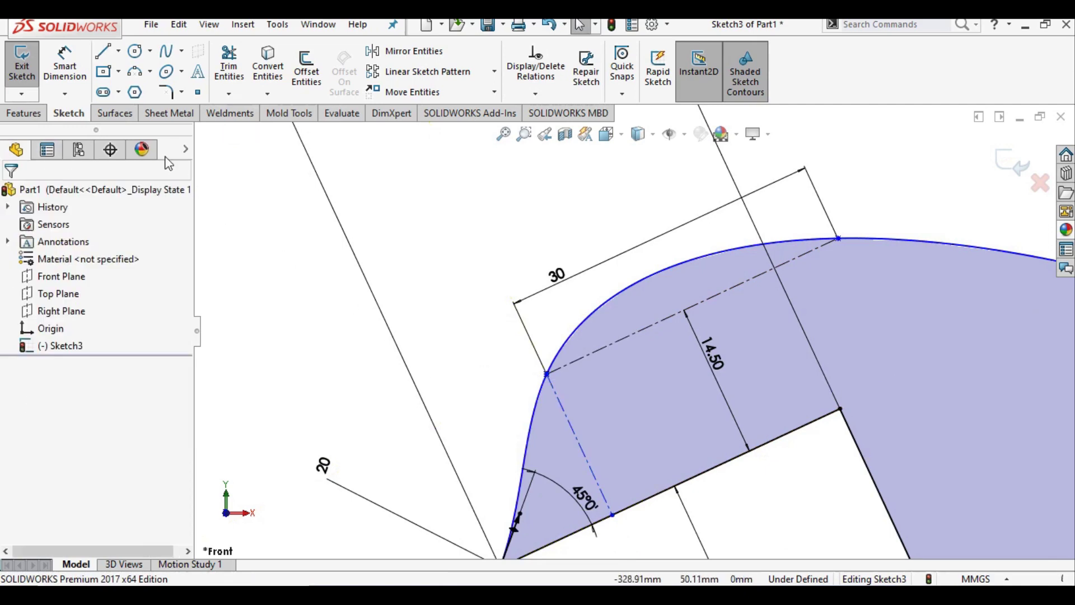
- Dimension that centerline 20 from the jaw tip point, fully defining the sketch
left_click(82, 95)
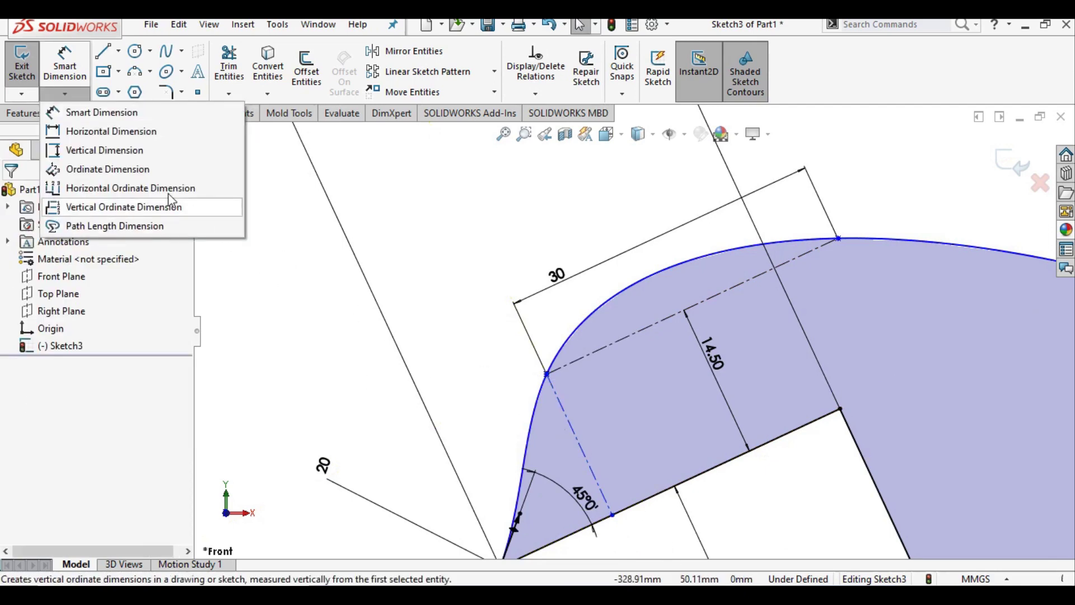
left_click(99, 114)
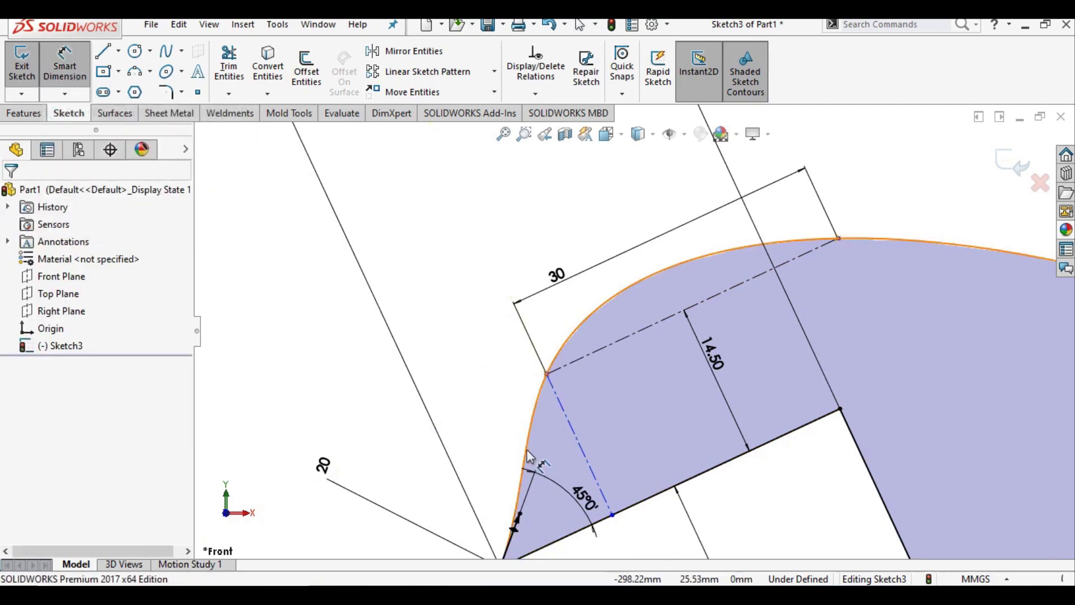
left_click(574, 434)
scroll(544, 498, "up", 2)
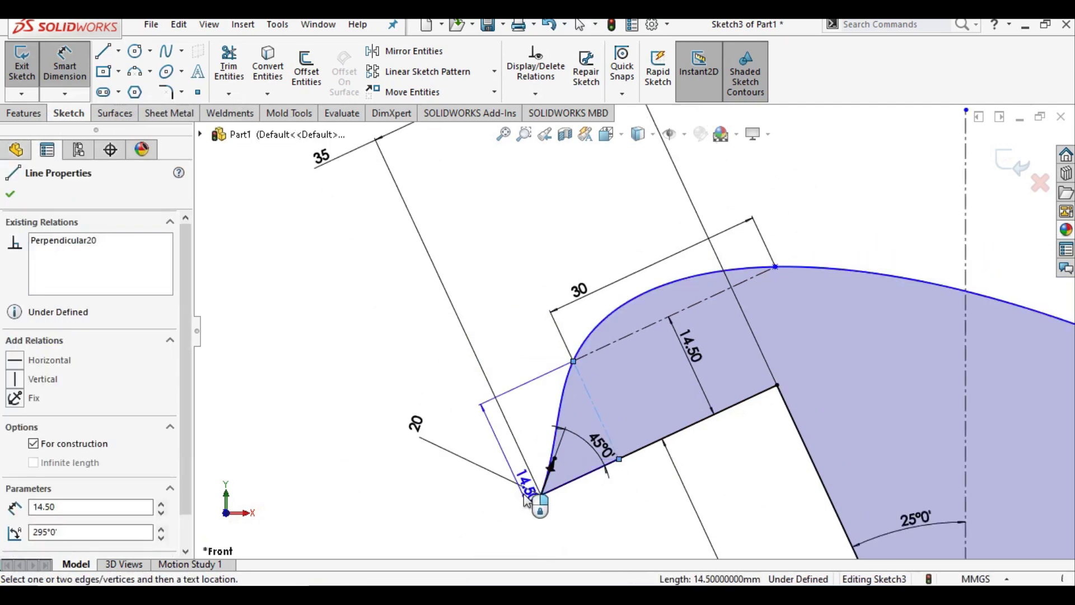
left_click(542, 496)
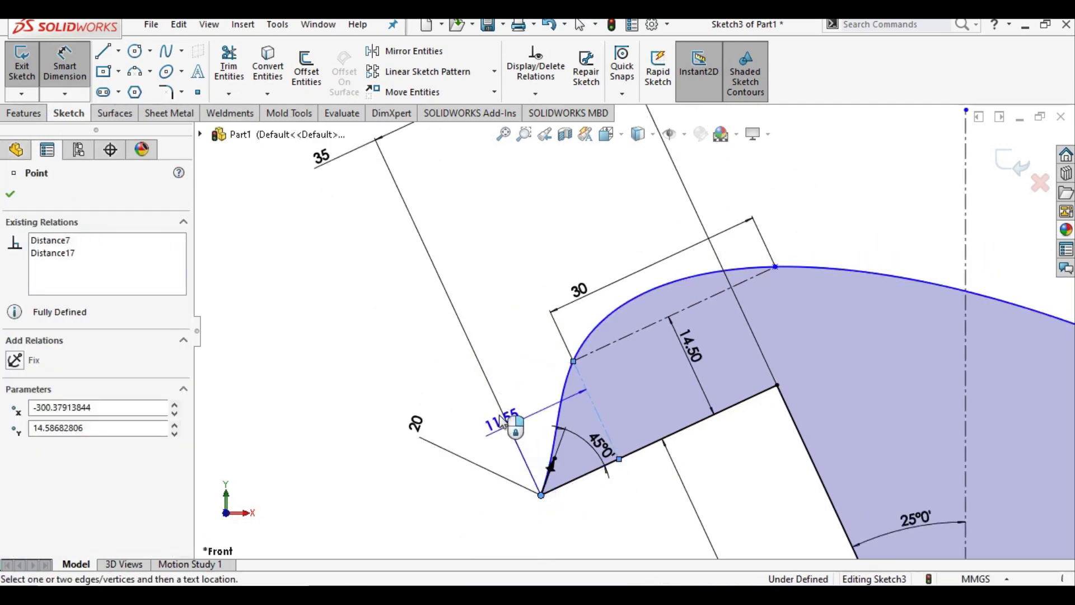
left_click(454, 363)
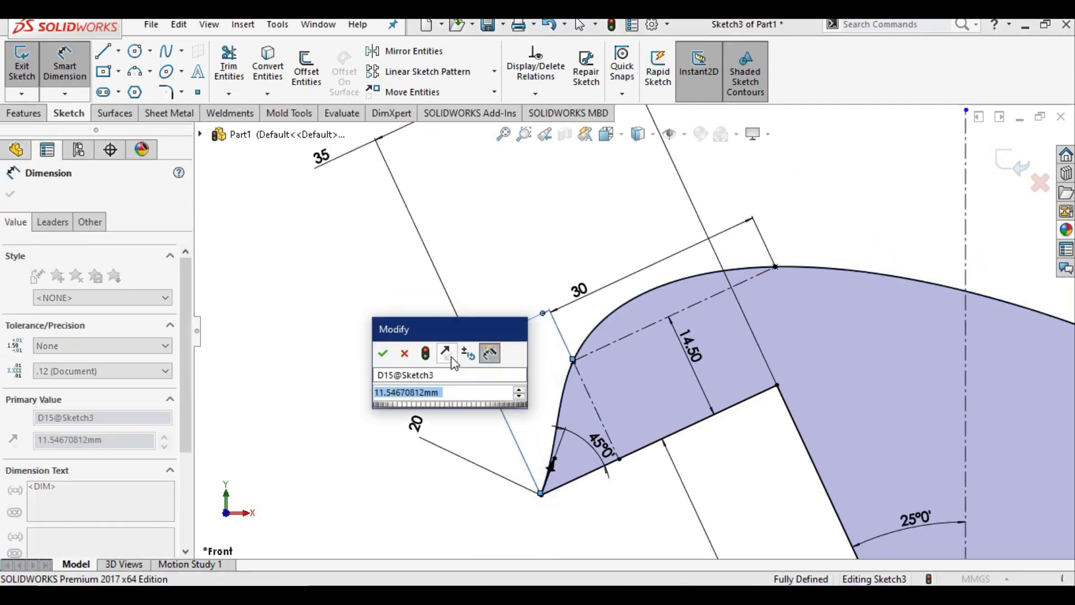
type("20")
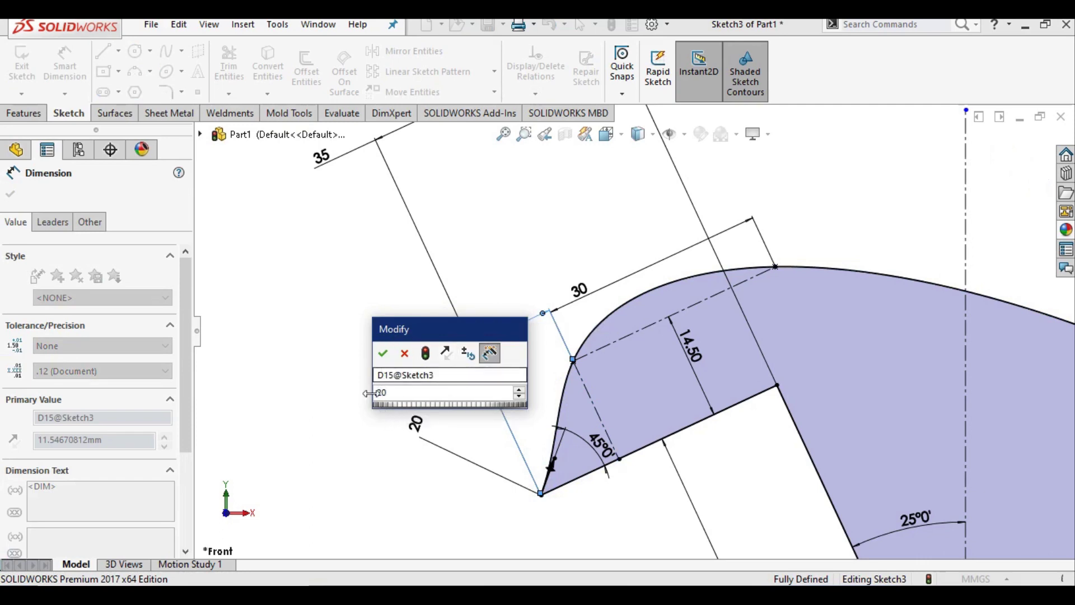
left_click(383, 353)
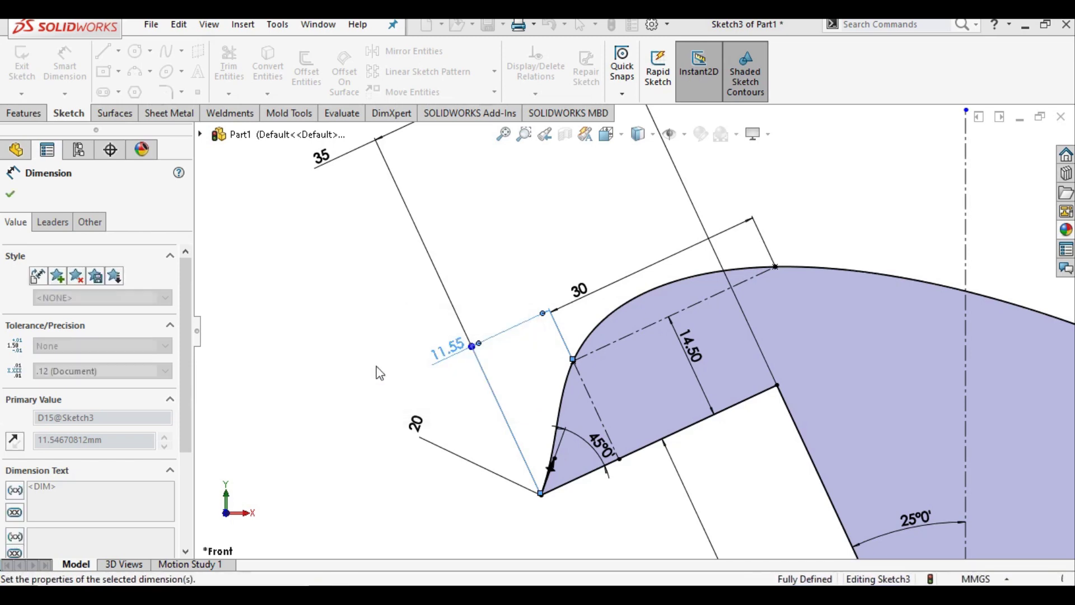
scroll(630, 316, "up", 3)
scroll(744, 300, "down", 3)
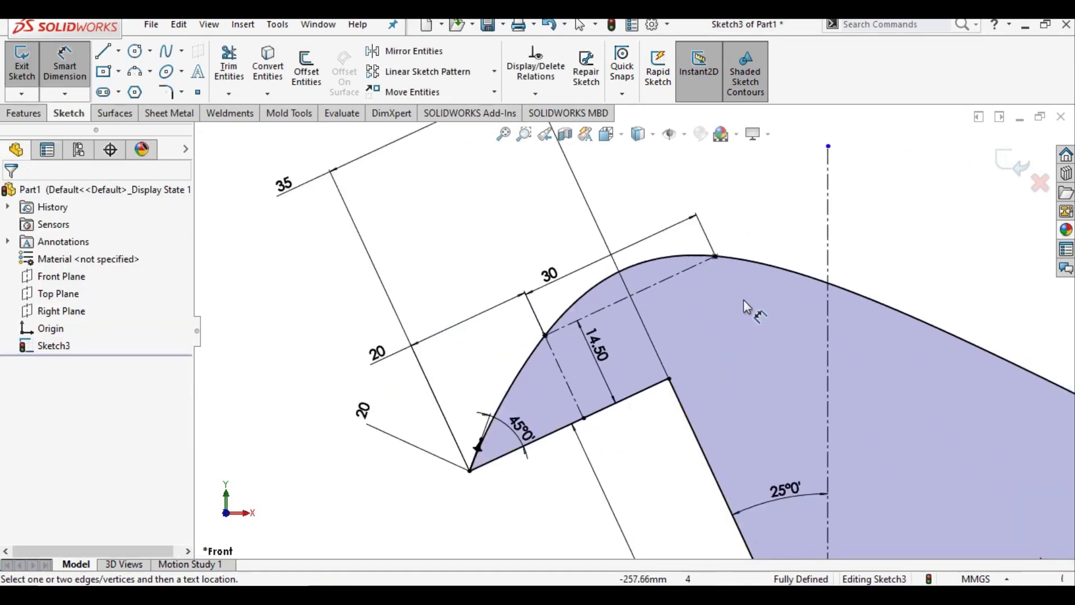
right_click(761, 207)
- Make the upper jaw spline tangent to the handle's straight top edge
left_click(800, 257)
scroll(879, 300, "up", 3)
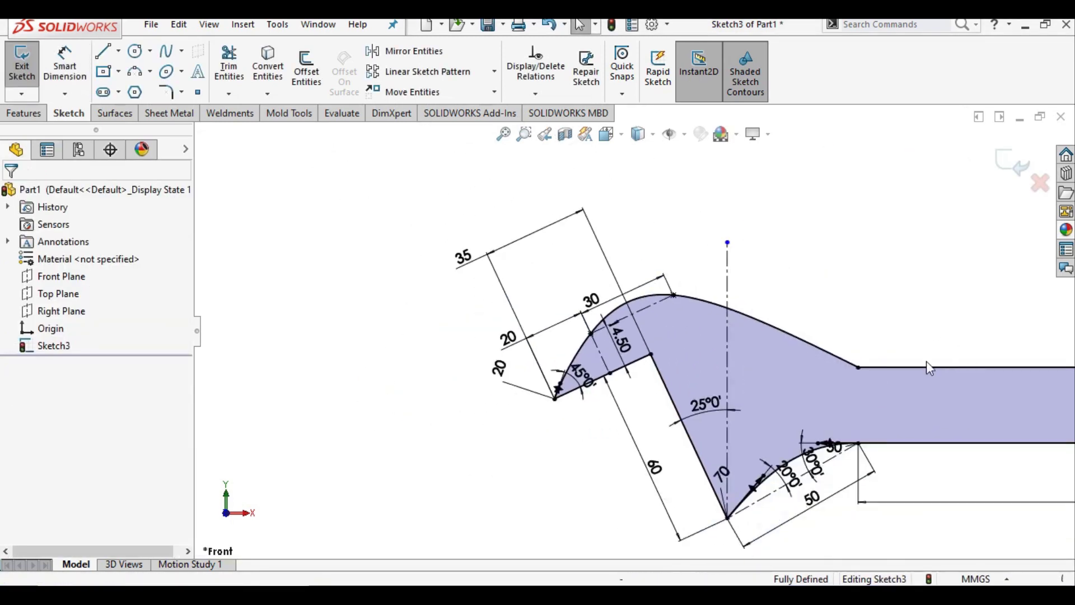
left_click(859, 368)
scroll(853, 359, "down", 2)
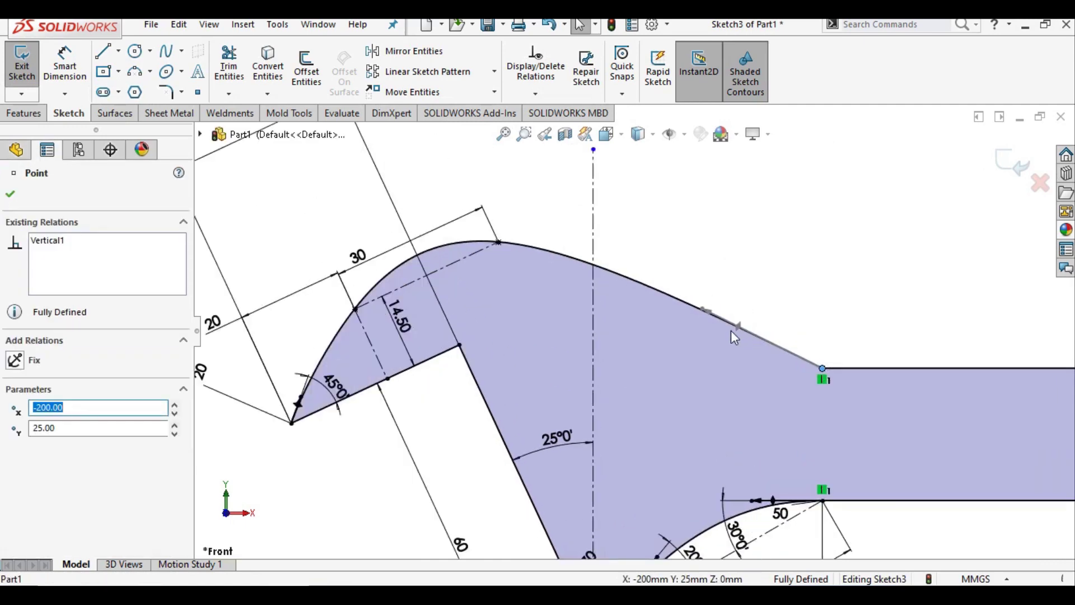
left_click(706, 311)
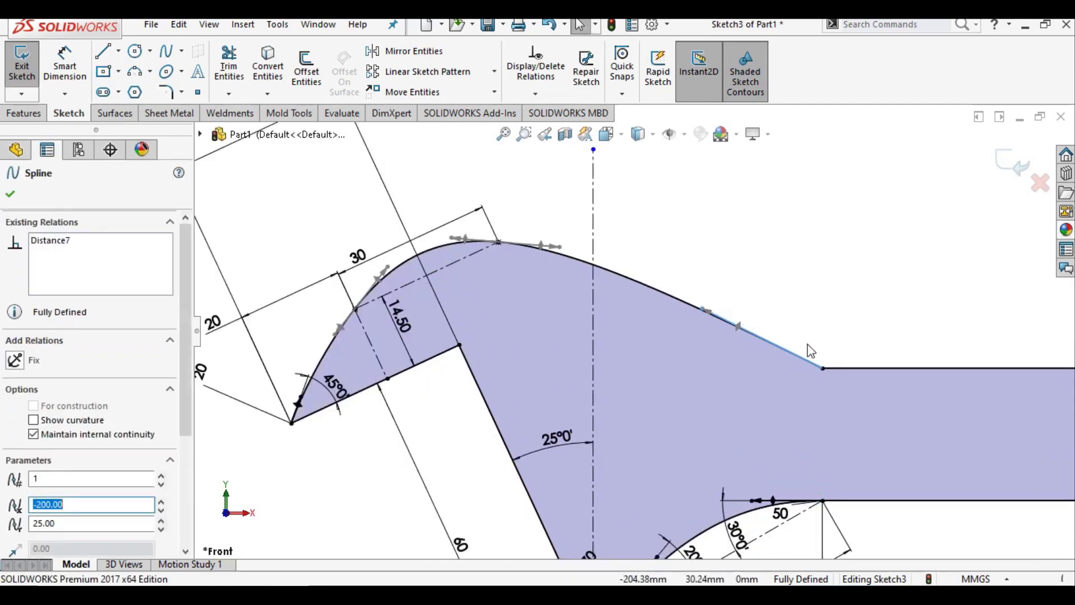
left_click(739, 325)
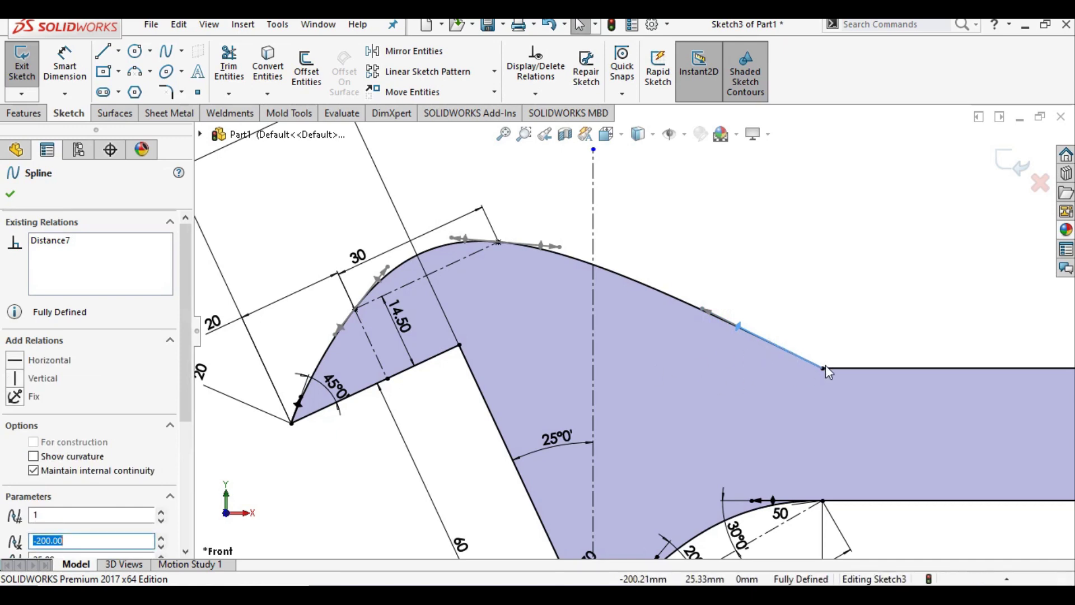
left_click(849, 367)
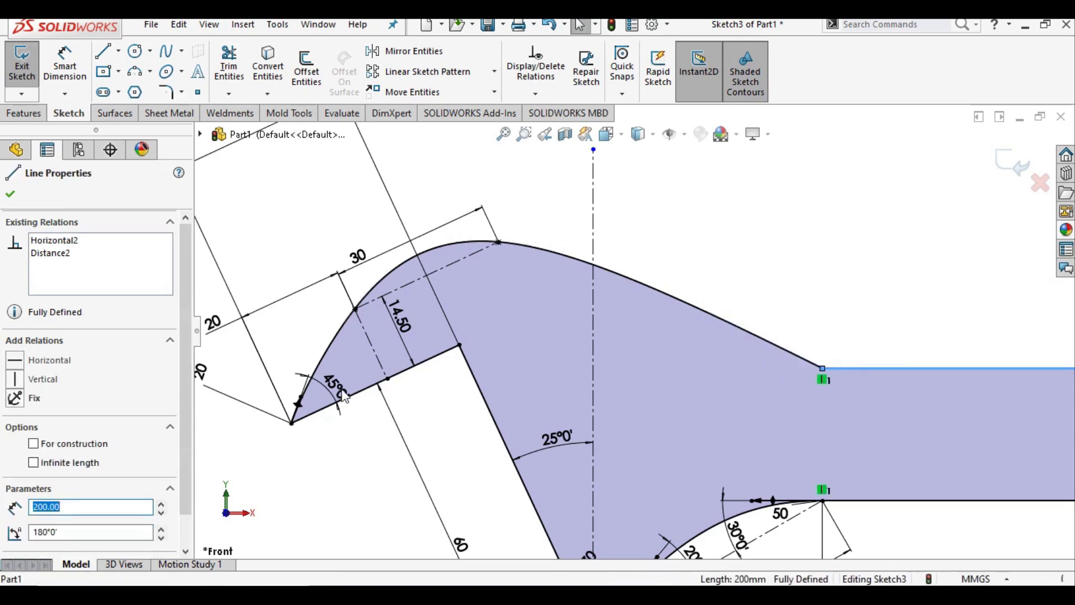
left_click(750, 337, "ctrl")
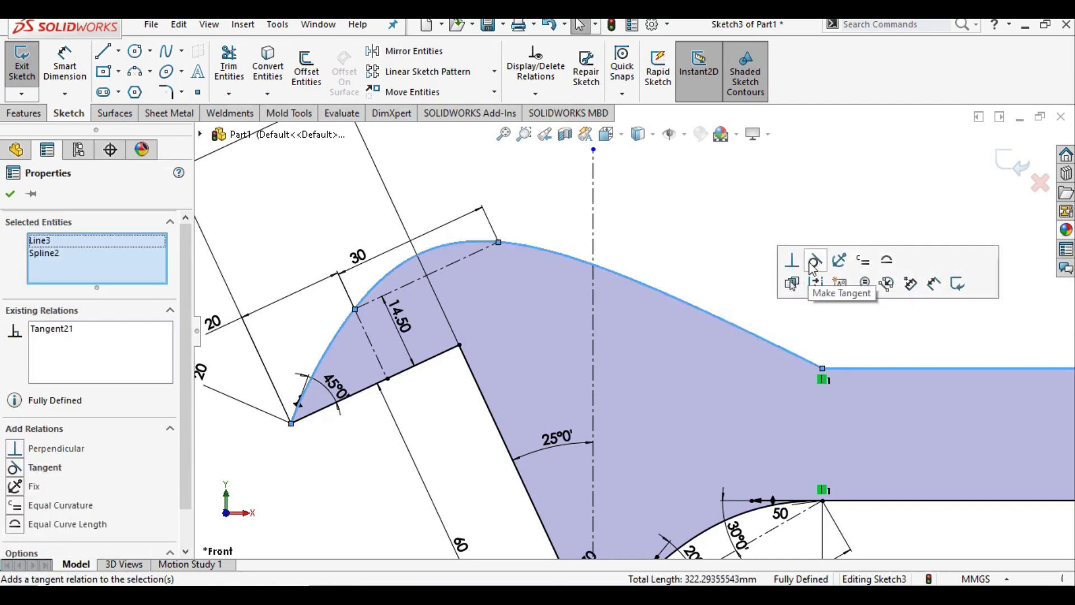
left_click(816, 260)
left_click(669, 208)
- Inspect the spline's peak point and tangent handle, then select the handle's lower edge
scroll(668, 209, "up", 1)
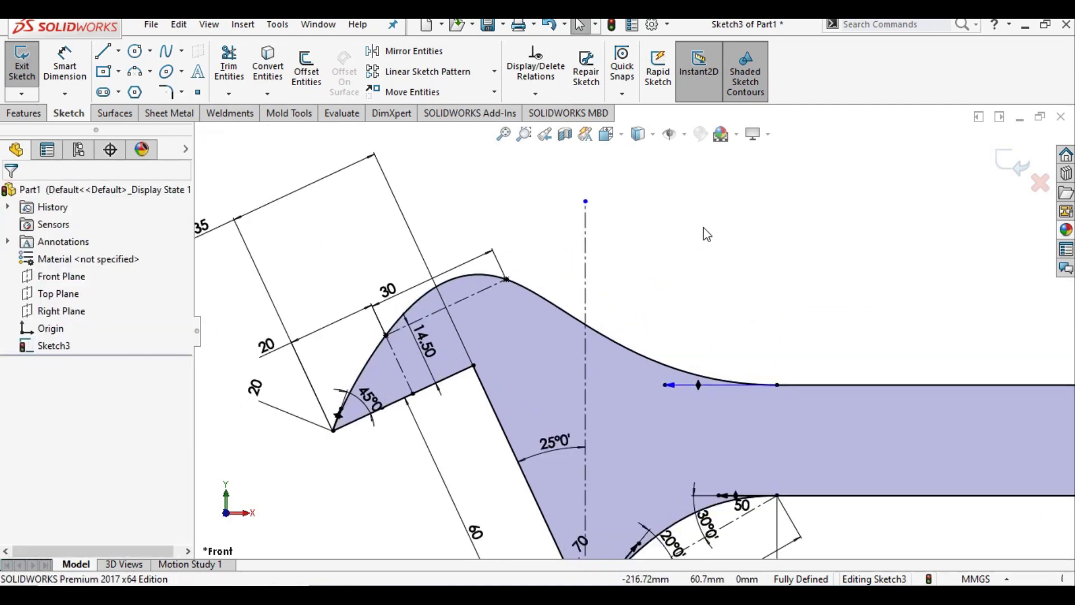
left_click(508, 281)
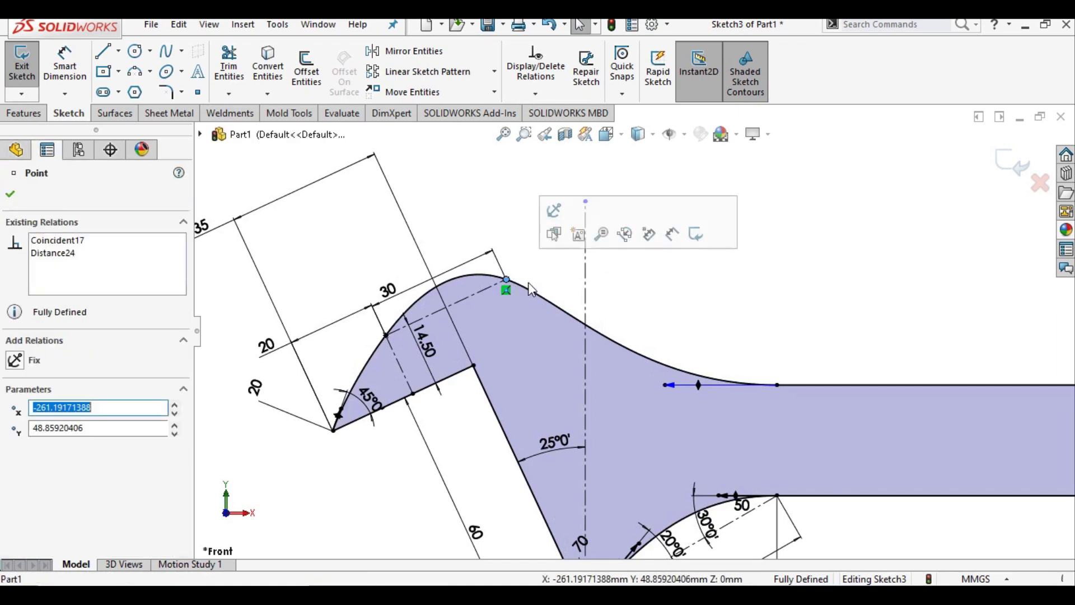
key("Escape")
left_click(529, 288)
scroll(529, 288, "down", 4)
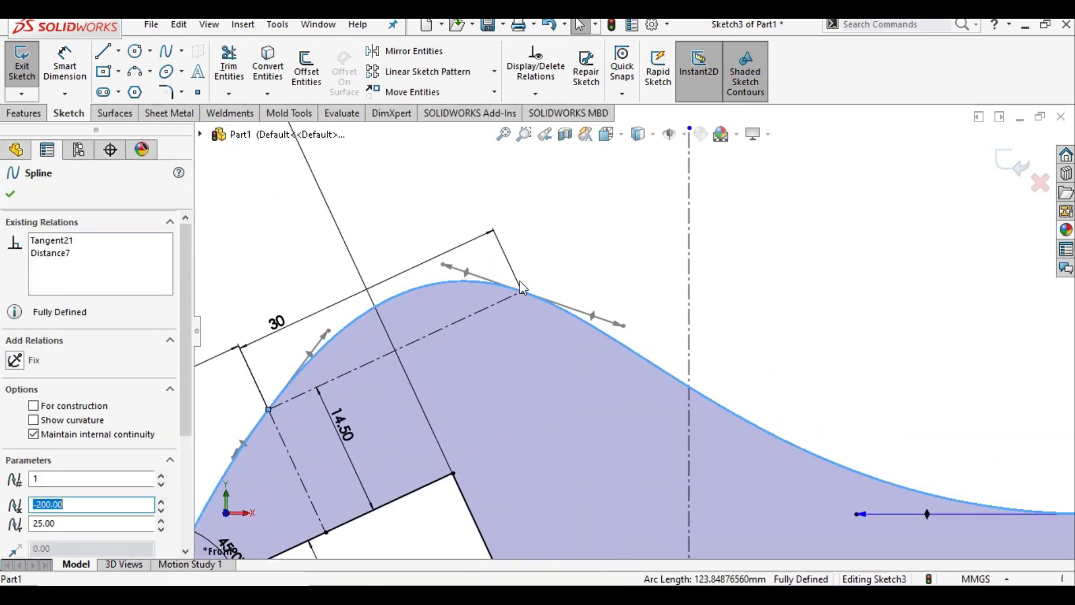
left_click(593, 318)
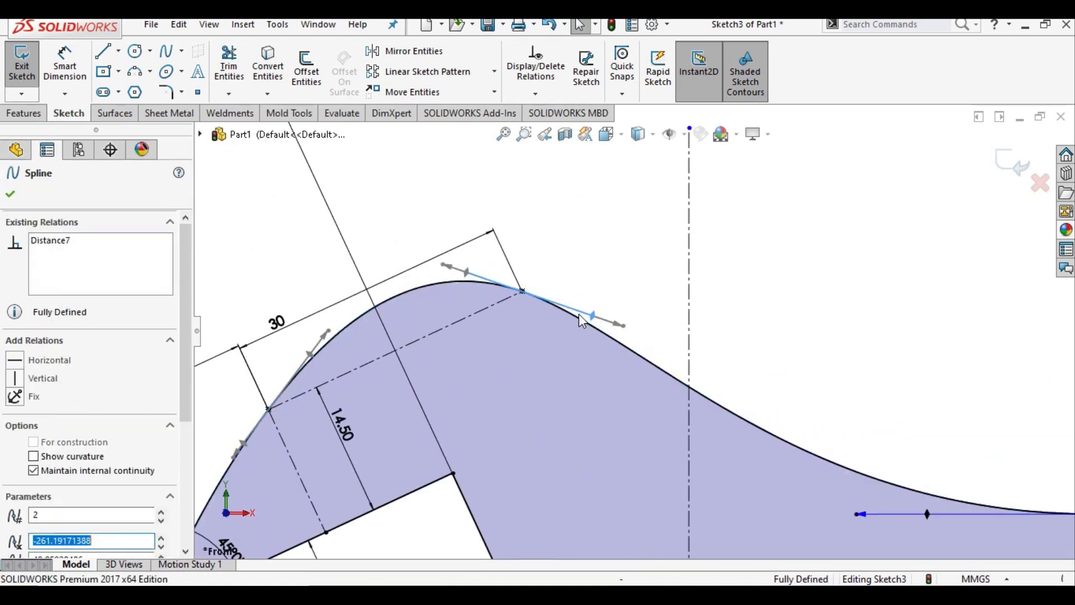
scroll(562, 252, "up", 1)
scroll(627, 314, "up", 1)
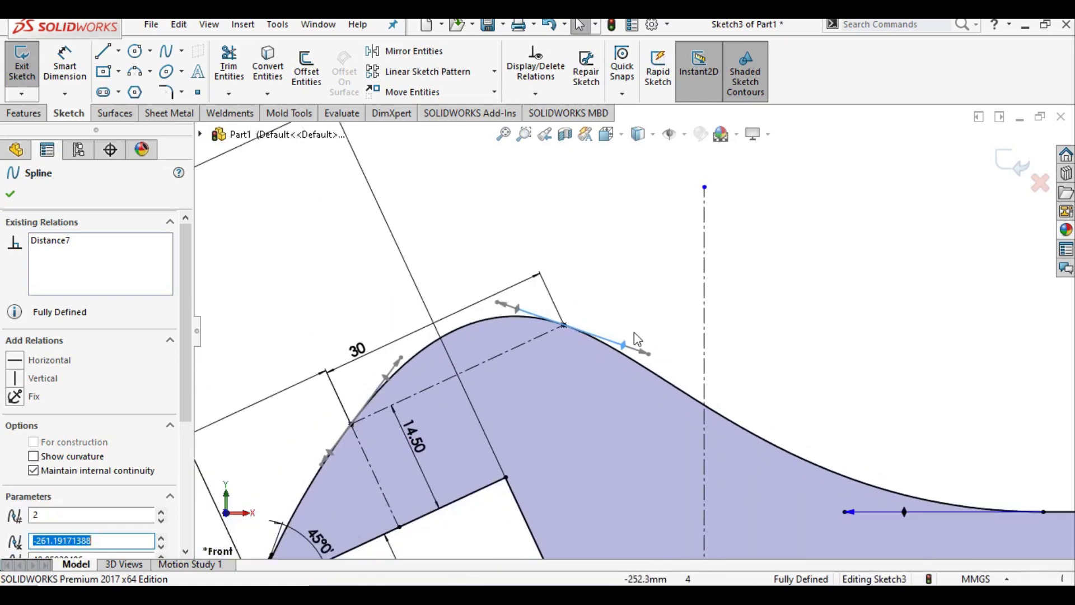
scroll(636, 336, "up", 1)
scroll(643, 356, "up", 1)
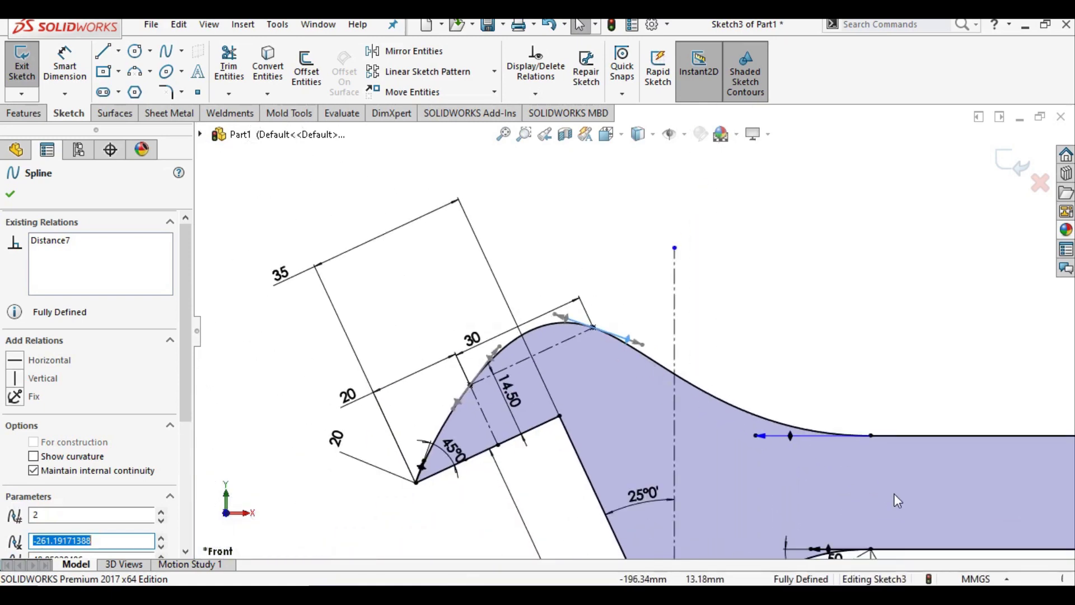
left_click(936, 551)
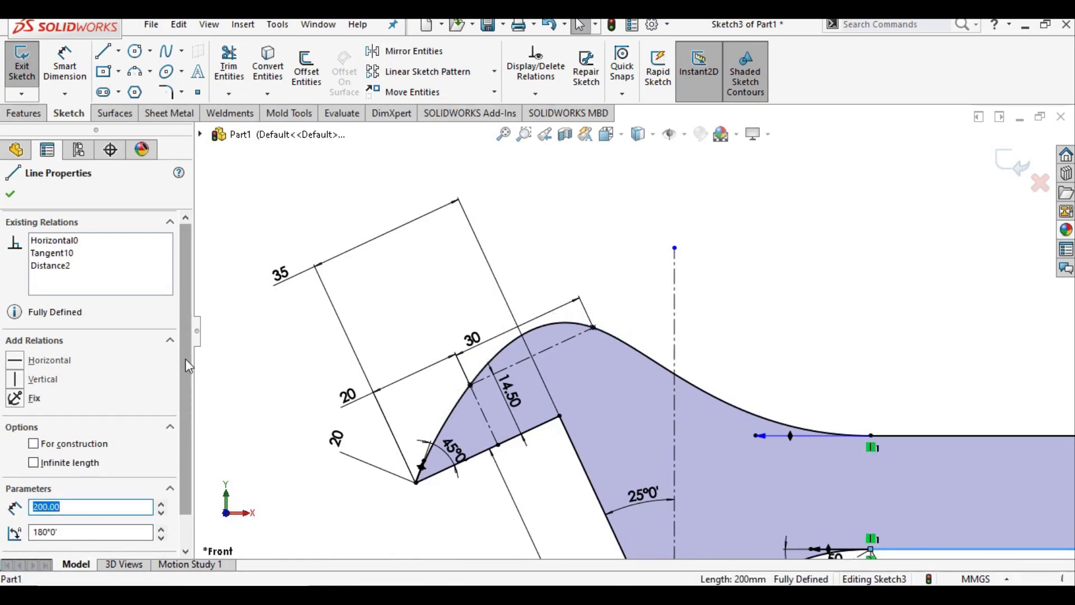
scroll(186, 361, "down", 1)
- Make the jaw spline's tangent at its peak point horizontal
left_click(618, 305)
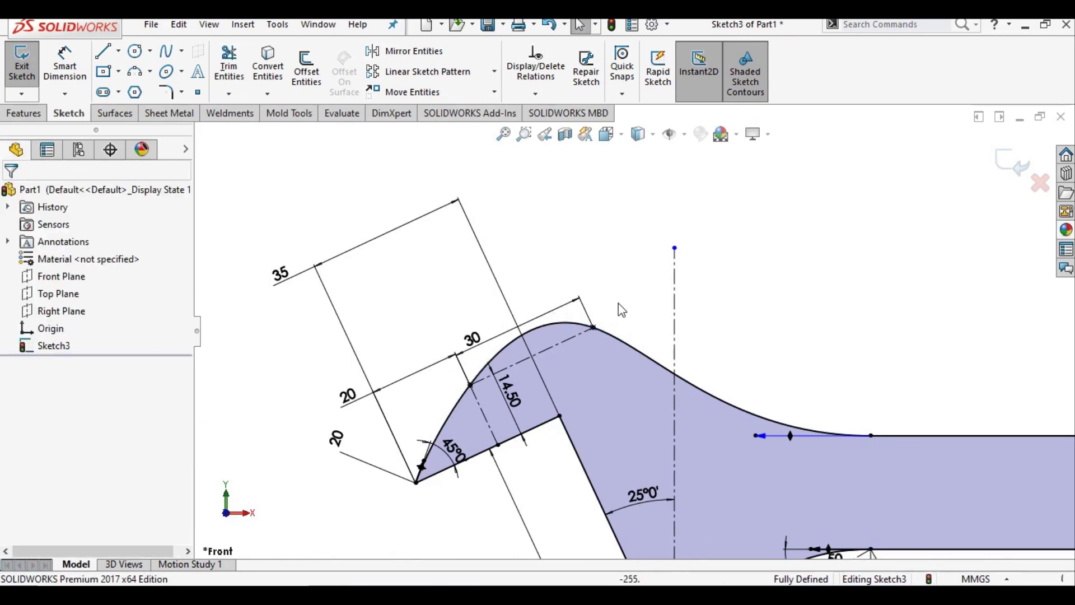
left_click(594, 327)
scroll(595, 329, "down", 3)
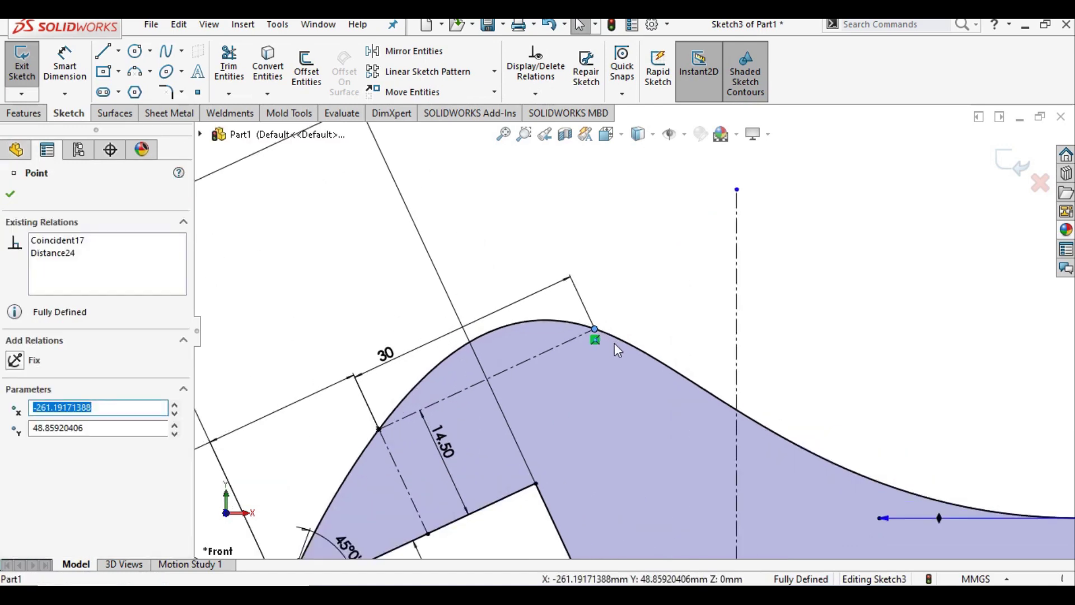
left_click(619, 344)
scroll(616, 343, "down", 2)
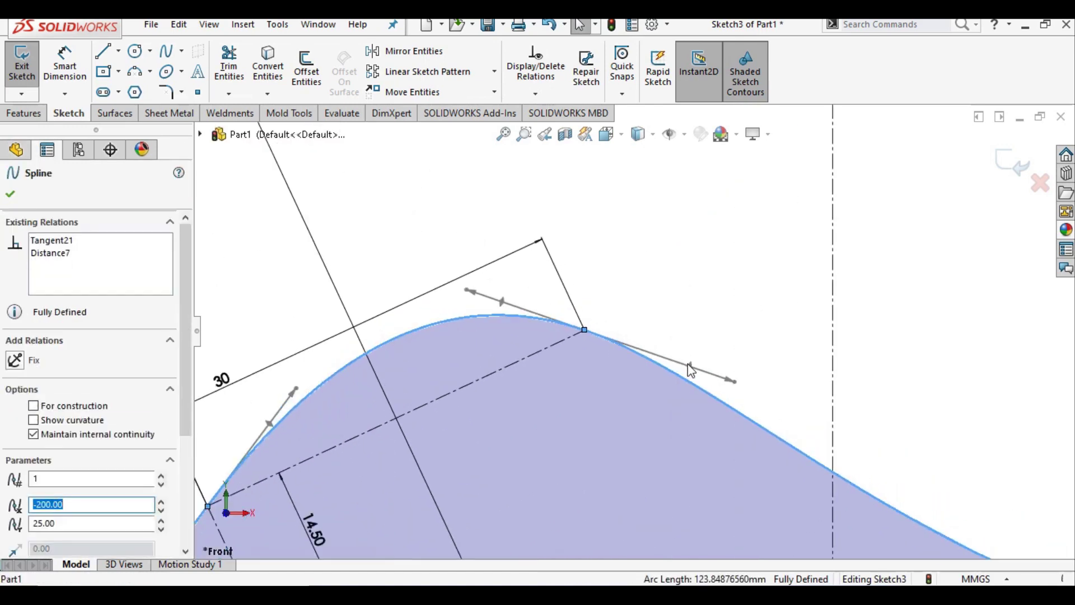
left_click(690, 368)
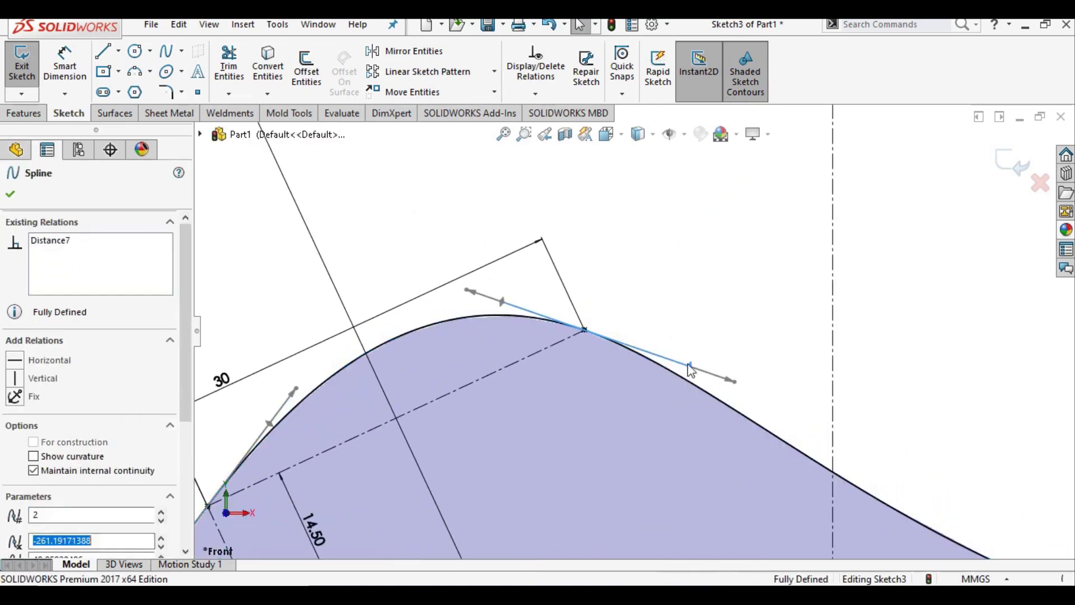
left_click(60, 367)
left_click(624, 216)
- Zoom around and reselect the jaw curve to check its relations
scroll(616, 271, "up", 2)
scroll(511, 416, "up", 2)
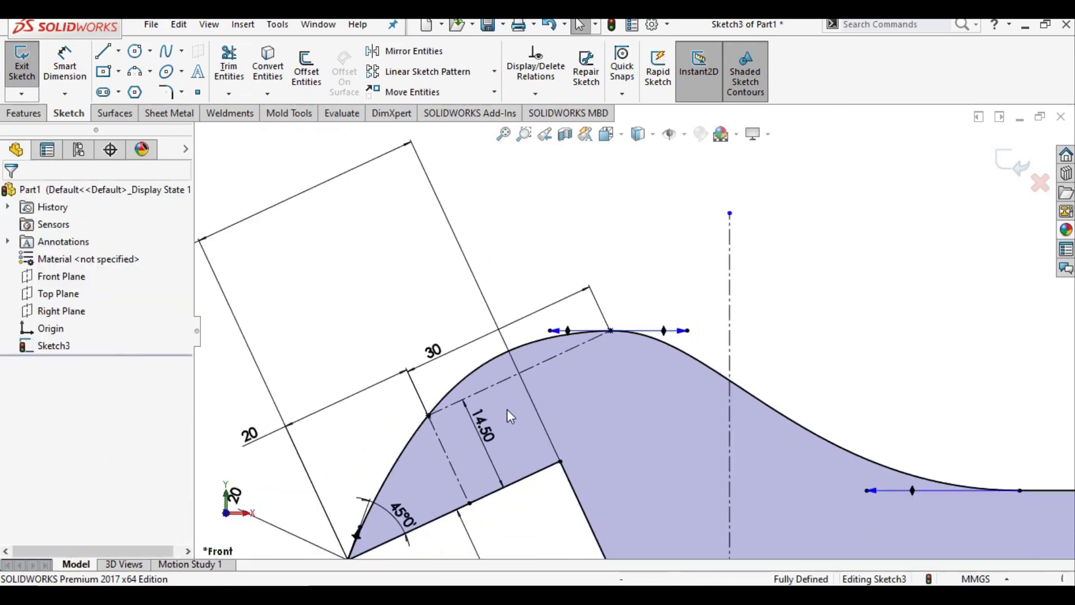
scroll(511, 415, "up", 1)
scroll(595, 432, "up", 1)
scroll(616, 432, "up", 1)
scroll(643, 430, "up", 1)
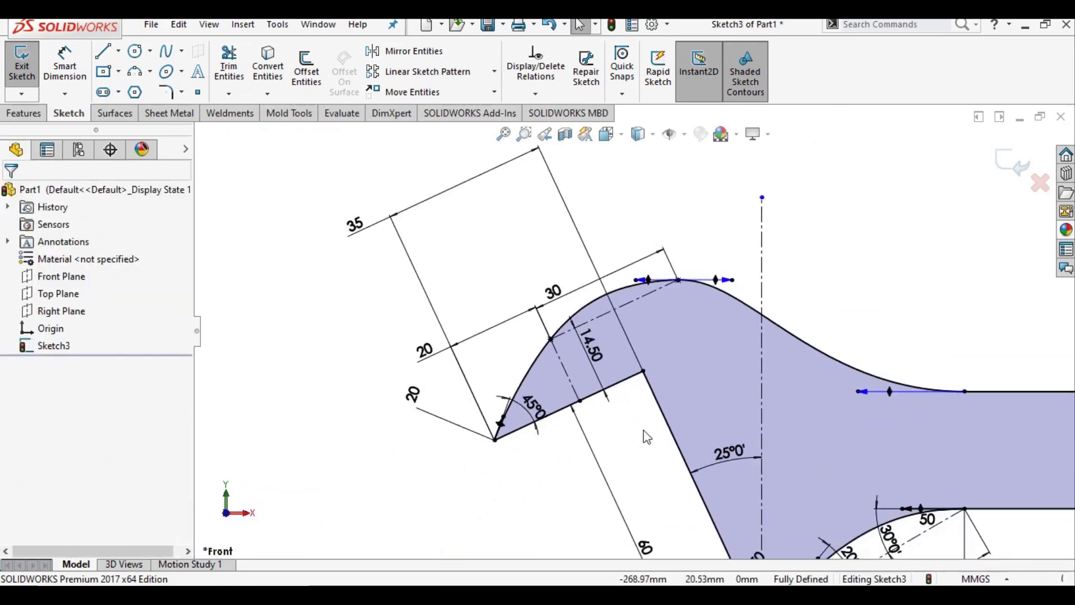
scroll(647, 436, "up", 1)
scroll(839, 346, "up", 1)
scroll(756, 371, "down", 2)
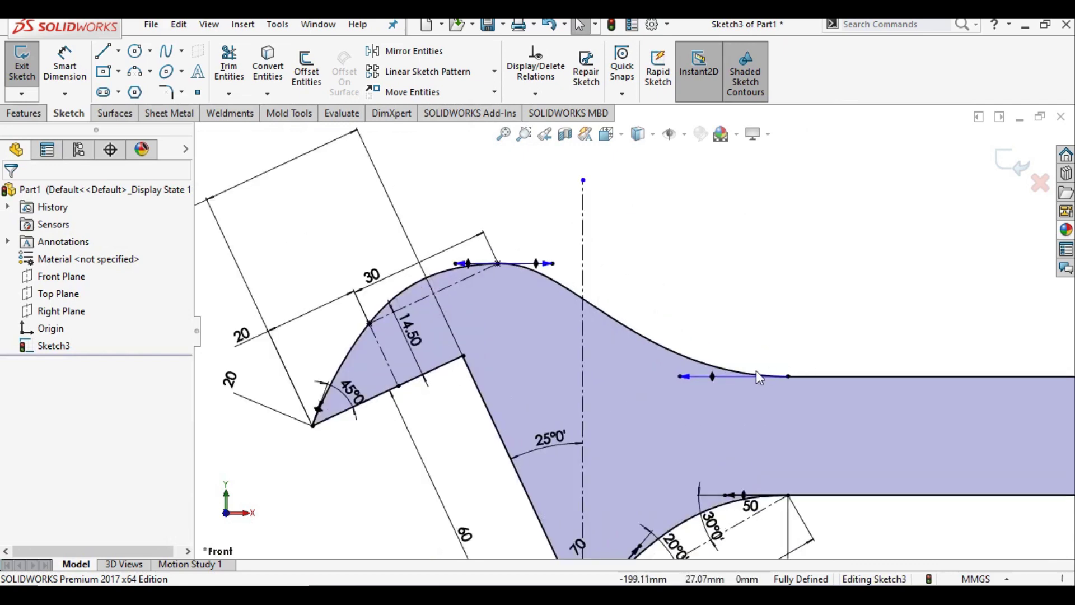
scroll(659, 383, "down", 2)
left_click(667, 378)
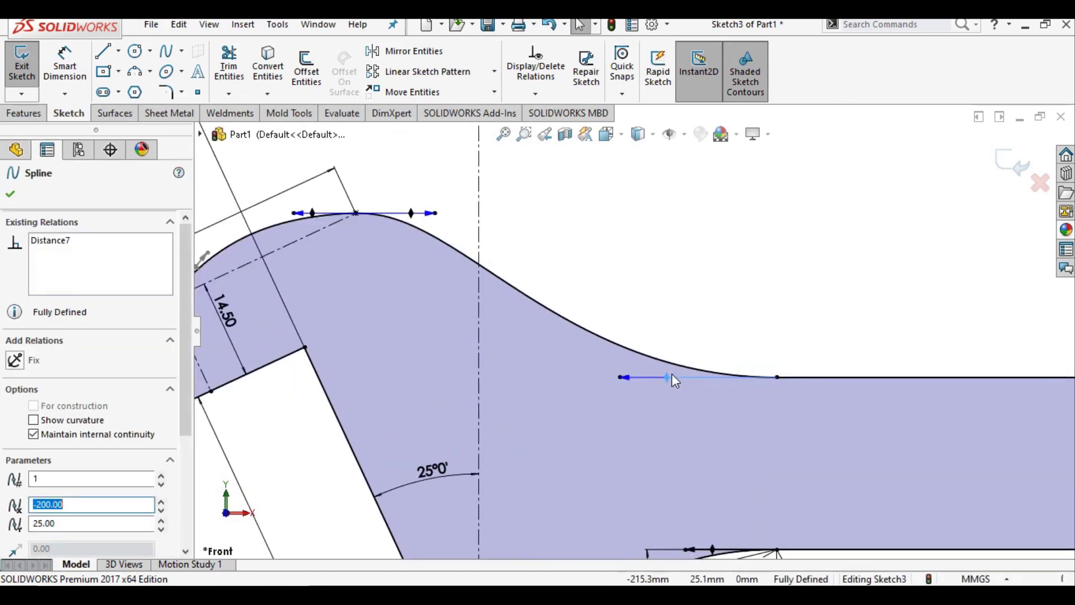
left_click(649, 359)
left_click(593, 281)
scroll(591, 283, "up", 1)
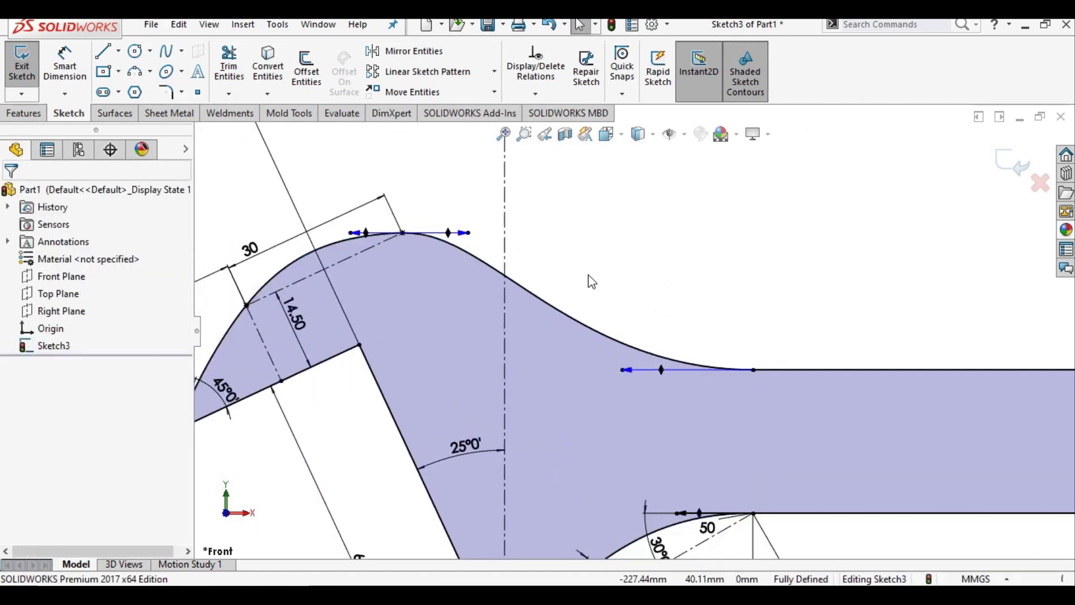
scroll(591, 282, "up", 2)
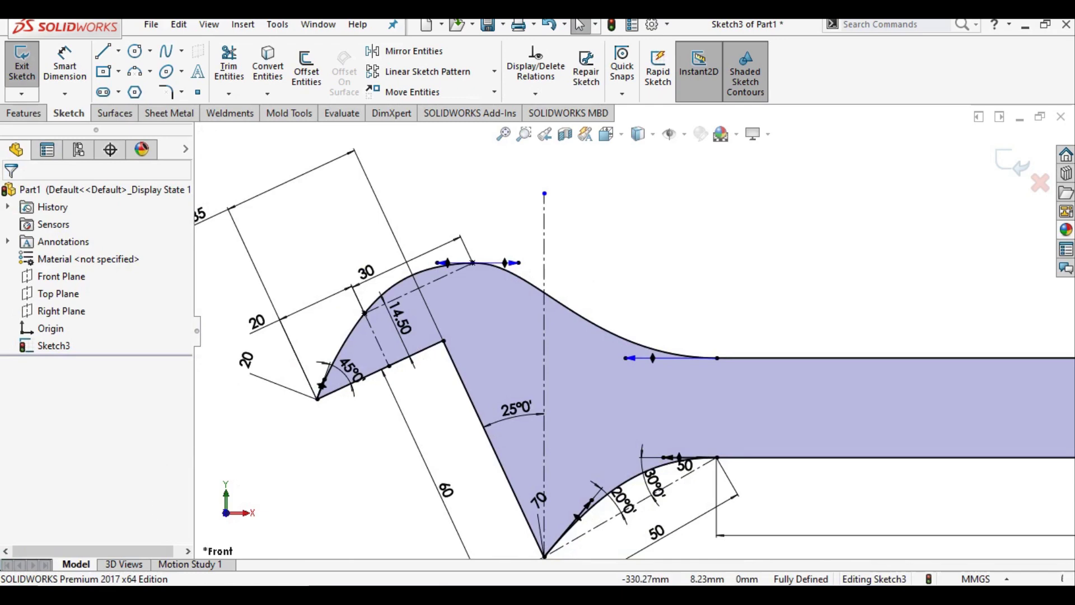
- Draw a closed four-line slot inside the jaw, abandoning an initial rectangle
left_click(120, 72)
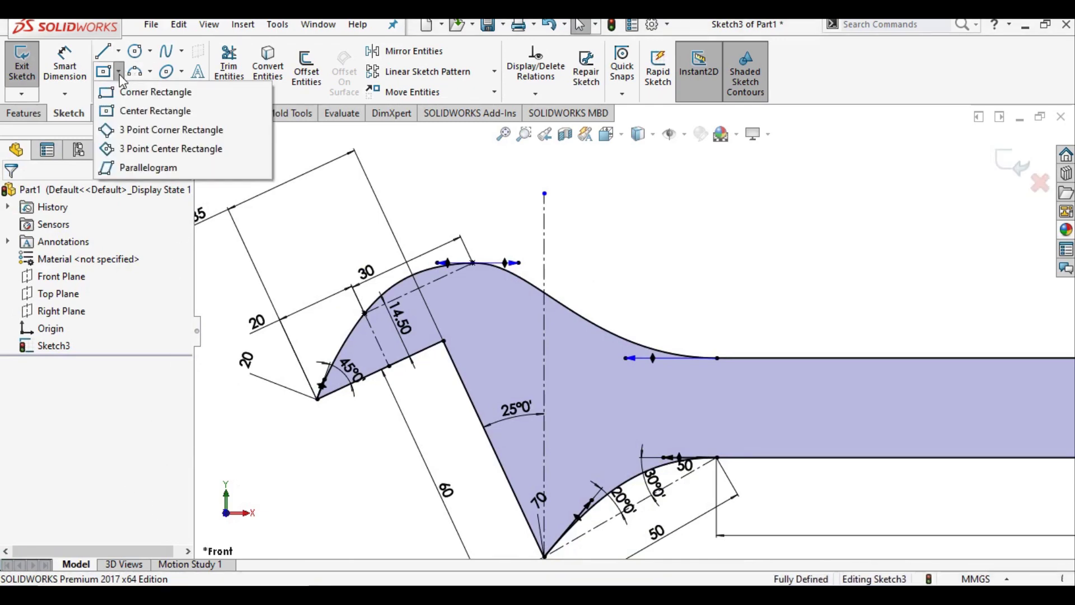
left_click(126, 90)
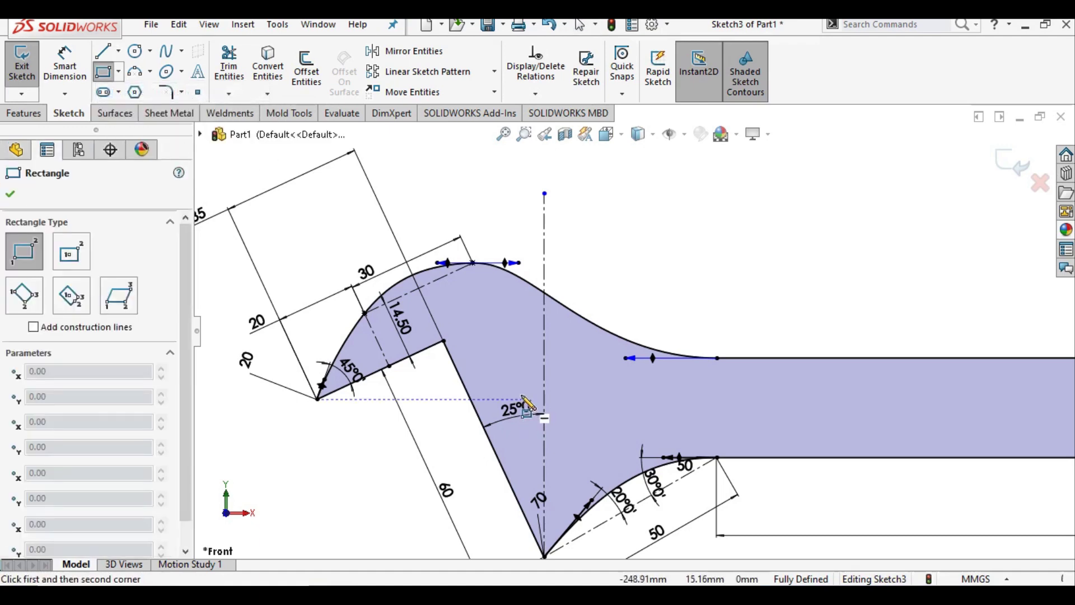
left_click(522, 399)
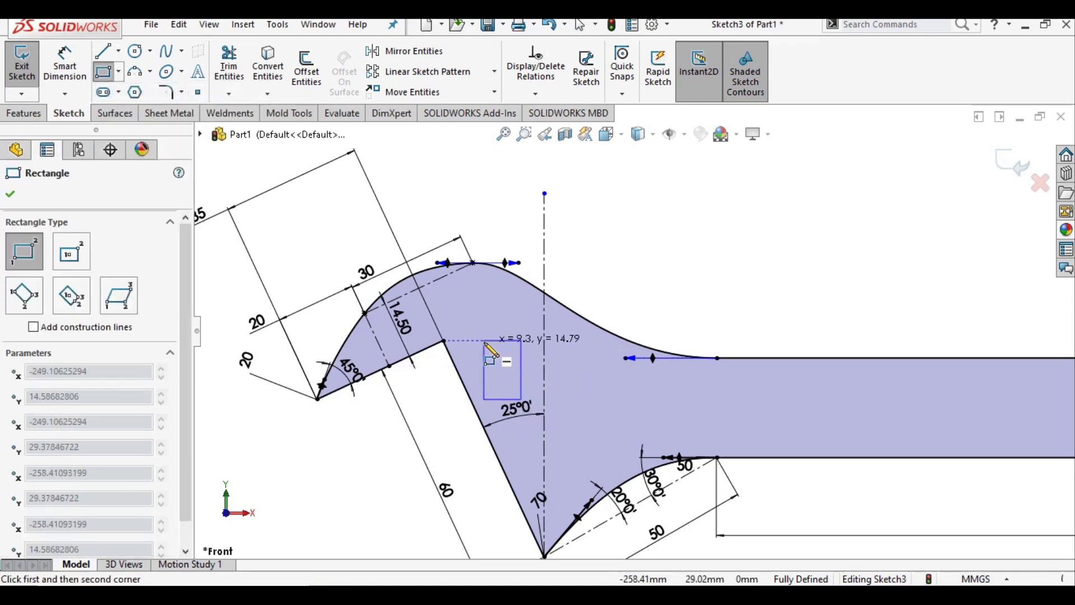
key("Escape")
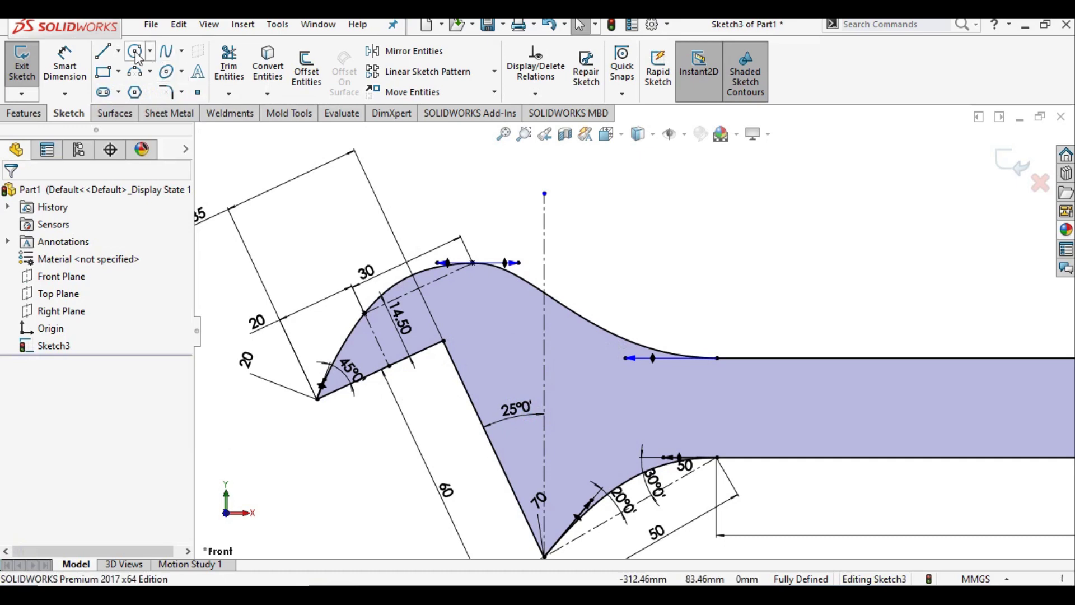
left_click(118, 50)
left_click(125, 71)
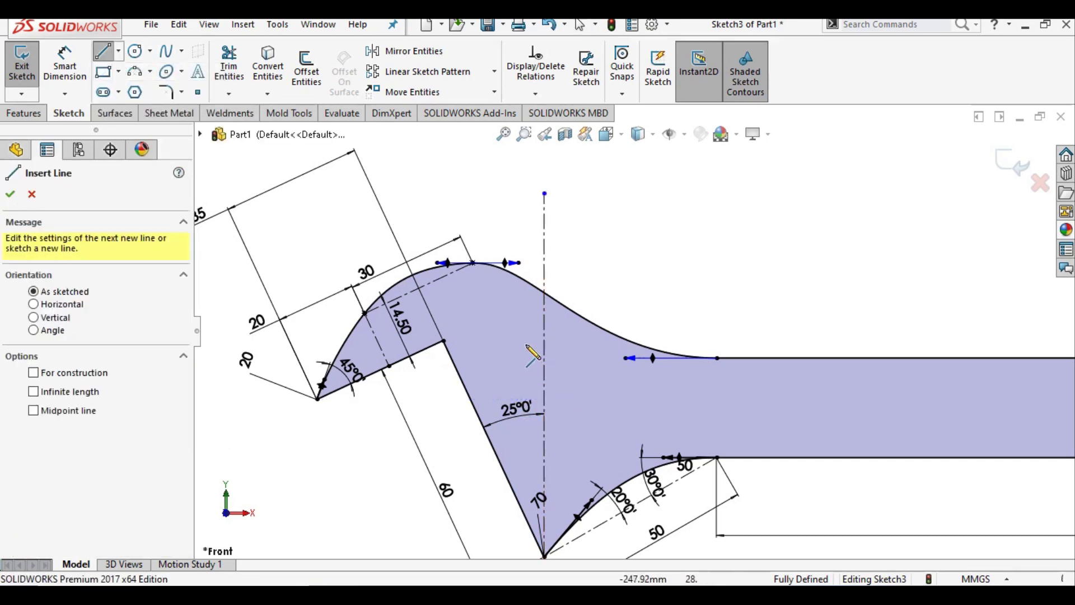
left_click(526, 334)
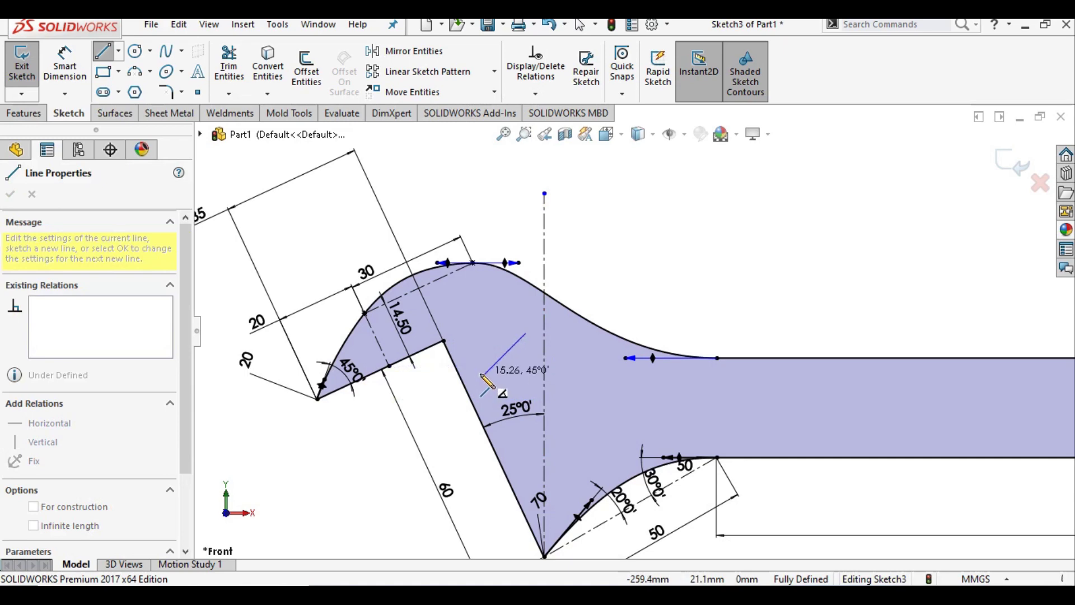
left_click(483, 376)
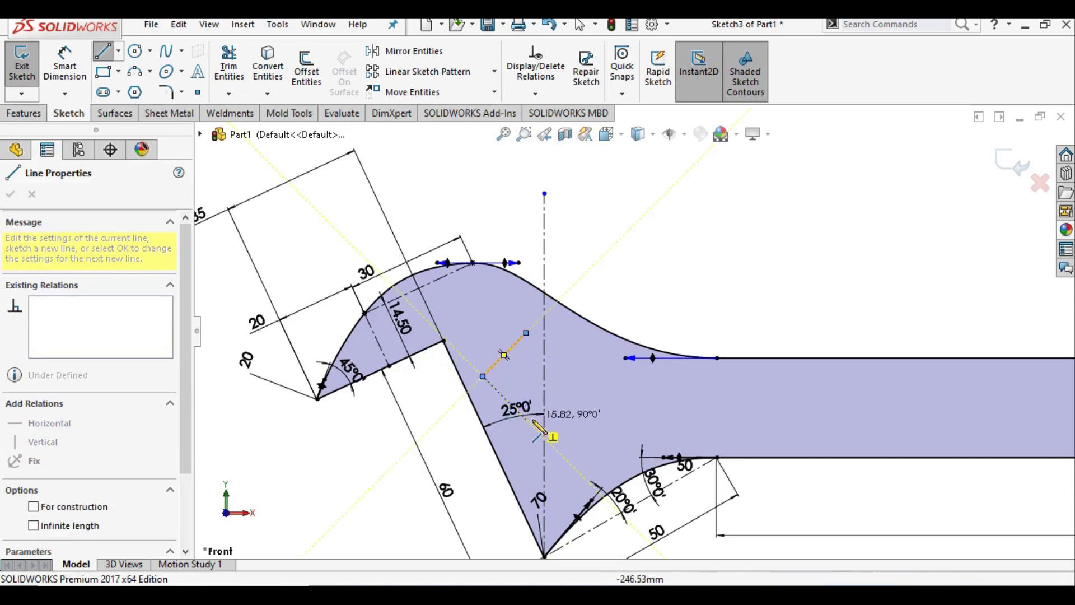
left_click(564, 457)
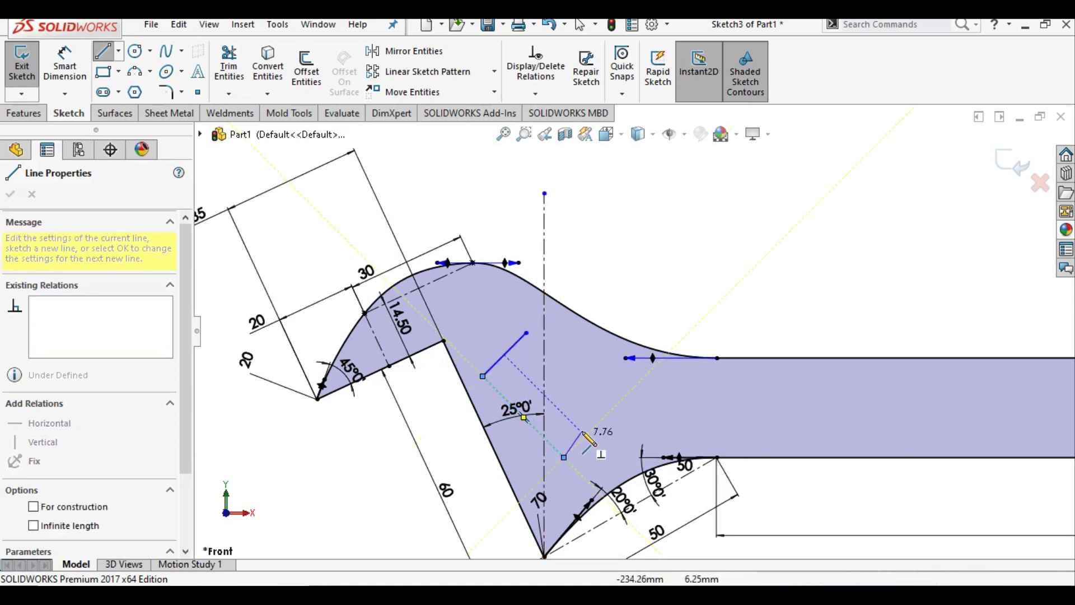
left_click(611, 411)
left_click(526, 334)
key("Escape")
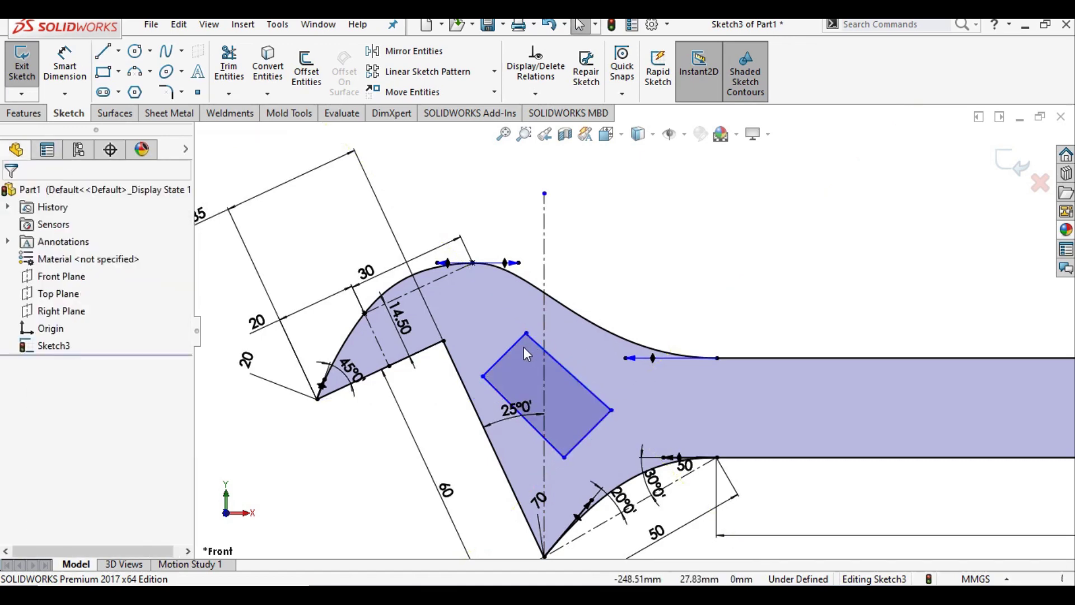
- Make two opposite sides of the slot parallel
left_click(519, 345)
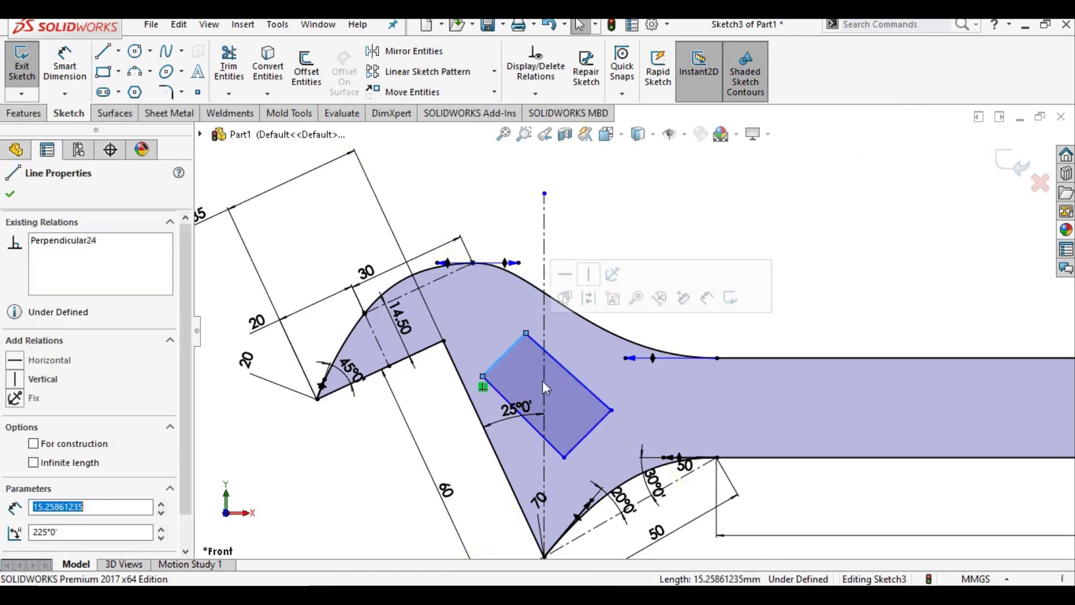
left_click(593, 428, "ctrl")
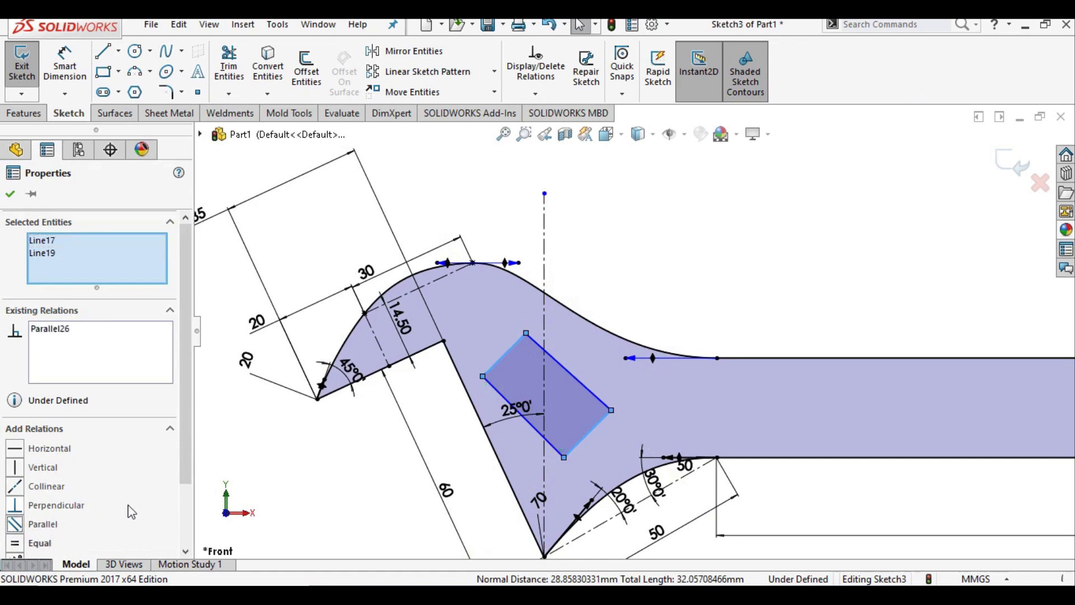
left_click(323, 480)
left_click(500, 391)
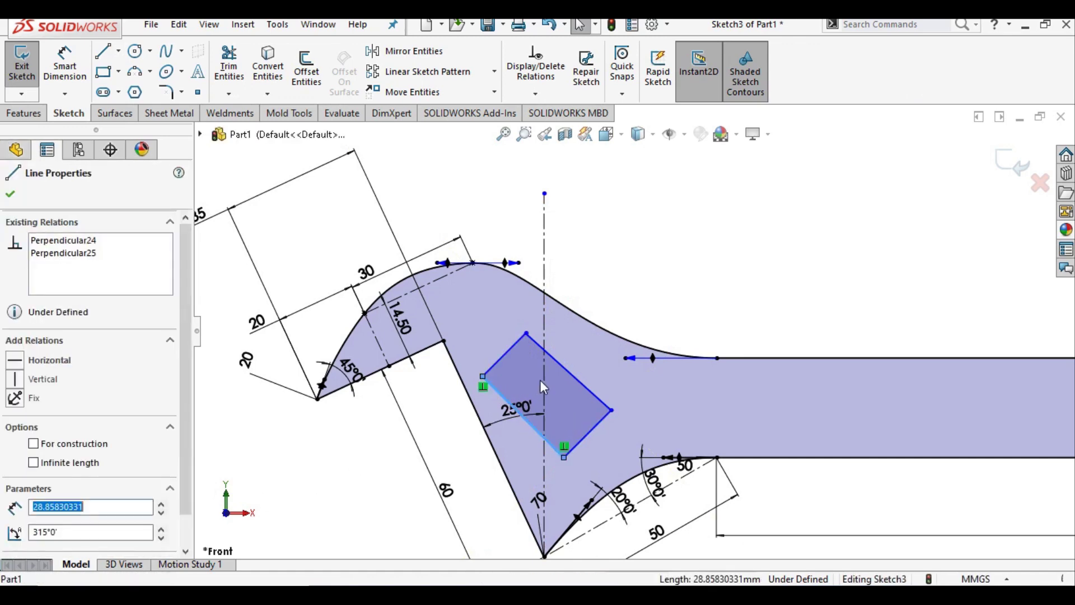
left_click(560, 369, "ctrl")
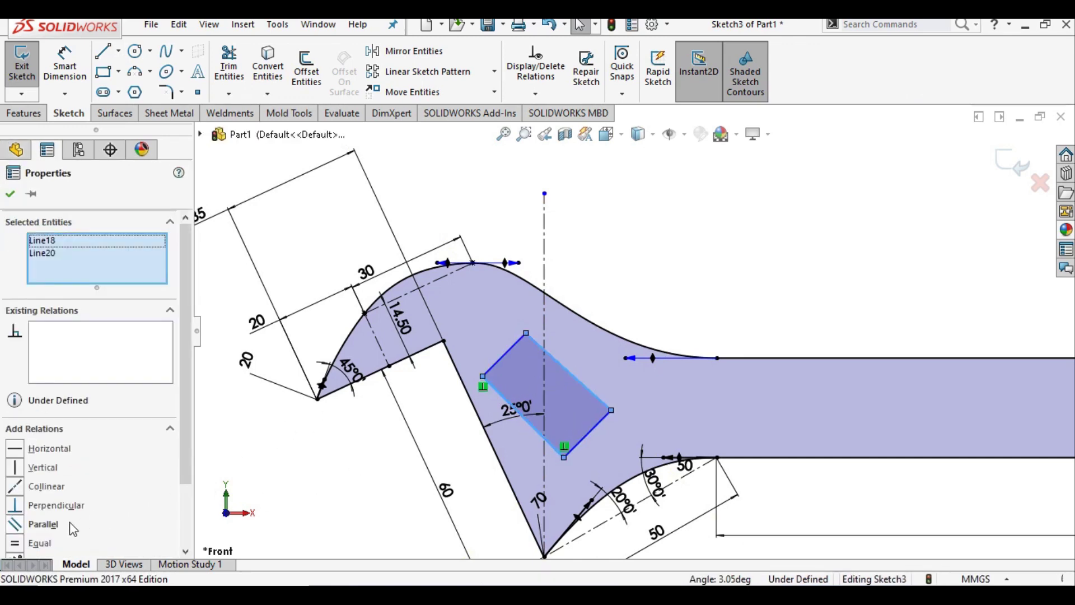
left_click(55, 529)
left_click(439, 430)
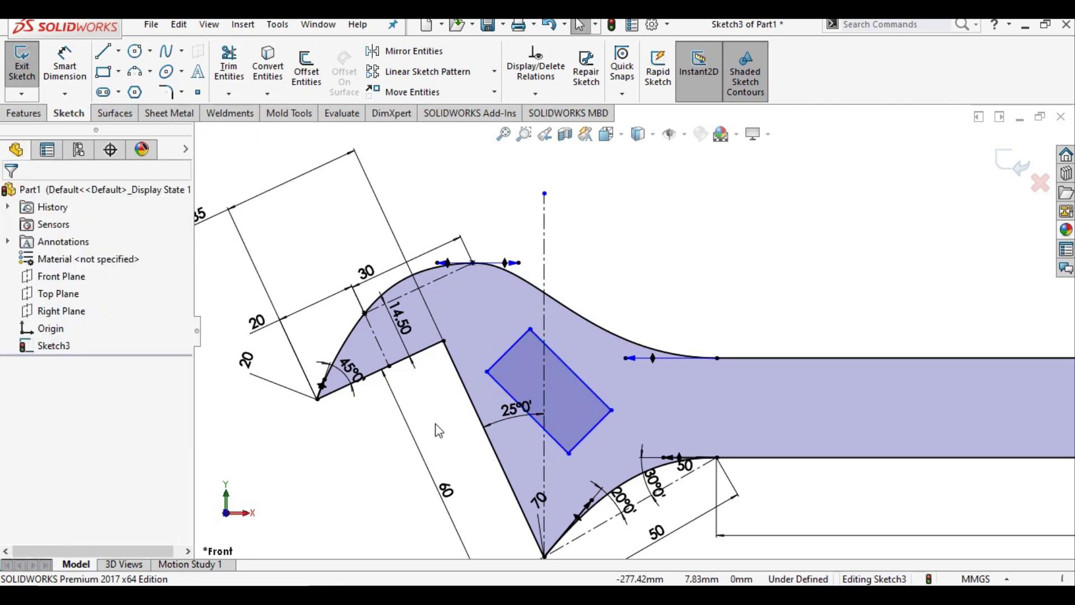
- Make the slot's lower-left side parallel to the jaw's inner edge
left_click(509, 394)
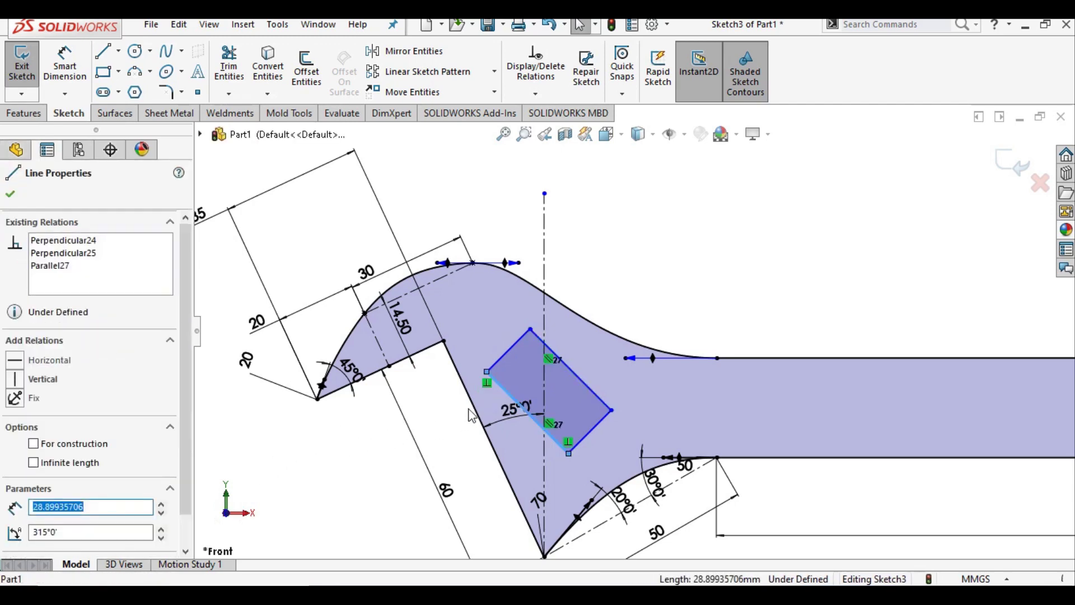
left_click(476, 412, "ctrl")
left_click(43, 524)
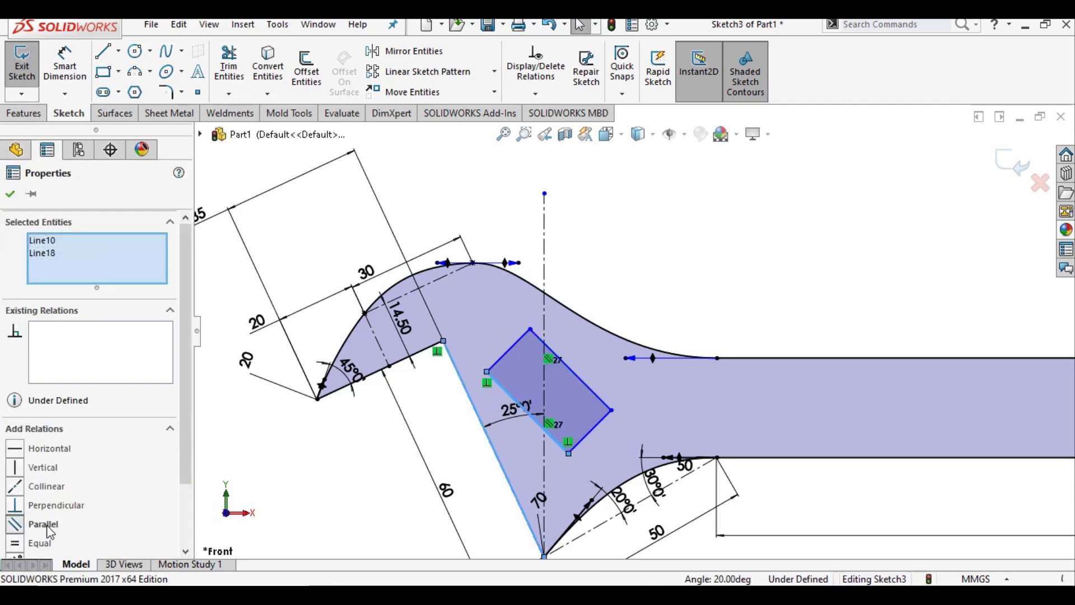
left_click(250, 473)
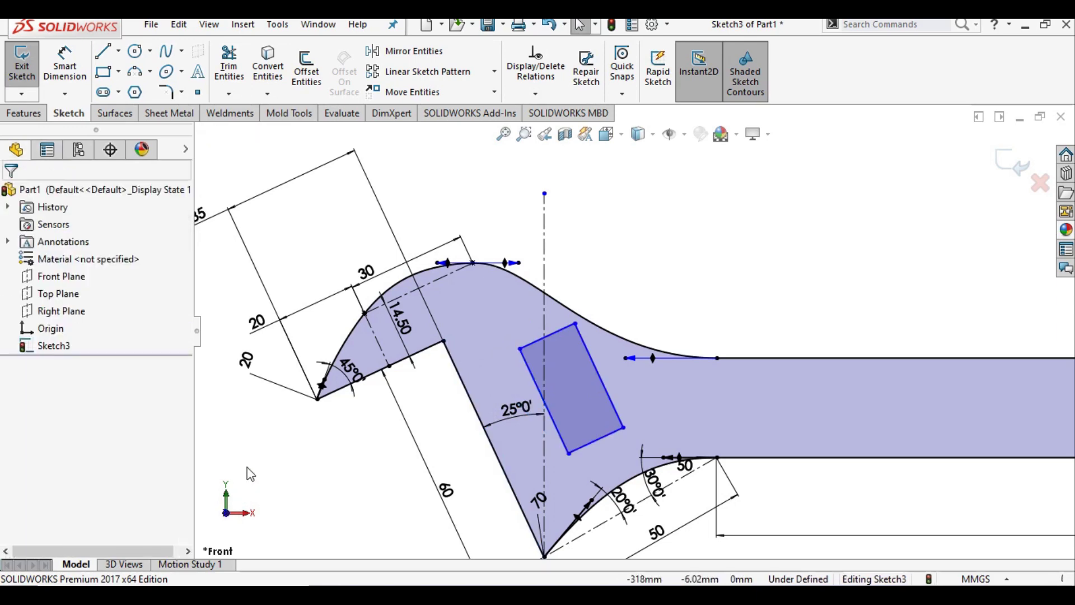
- Dimension the slot 15 from the jaw tip and 10 from the jaw's inner edge
left_click(78, 71)
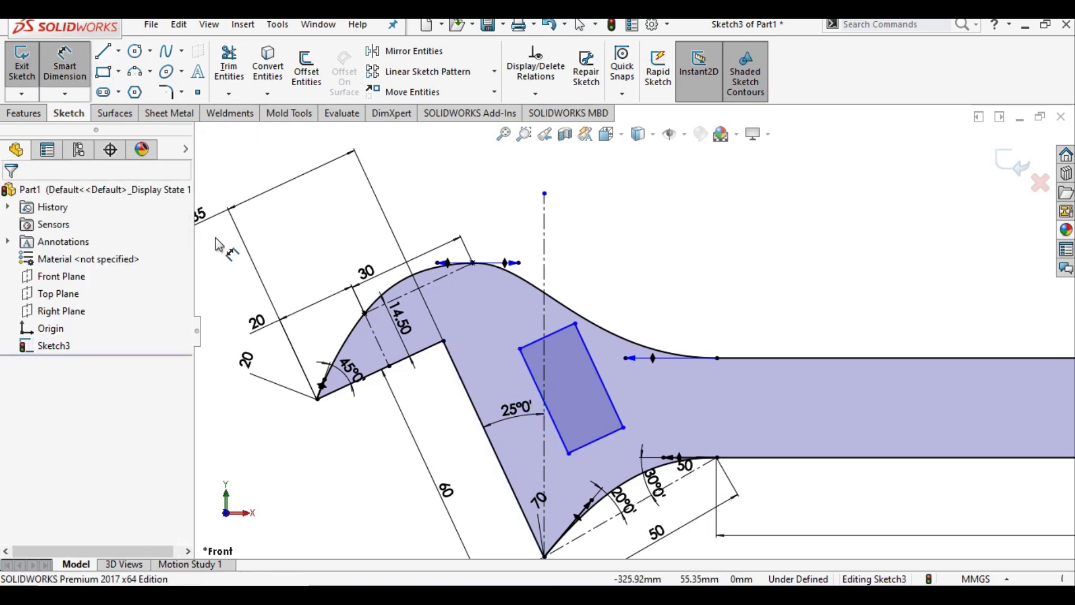
left_click(591, 443)
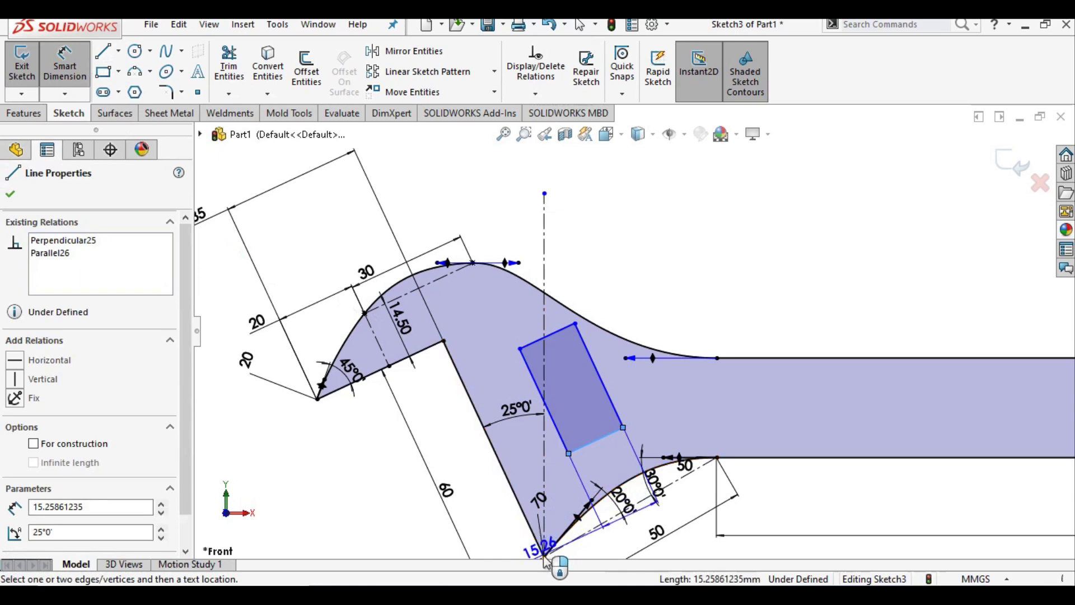
left_click(546, 559)
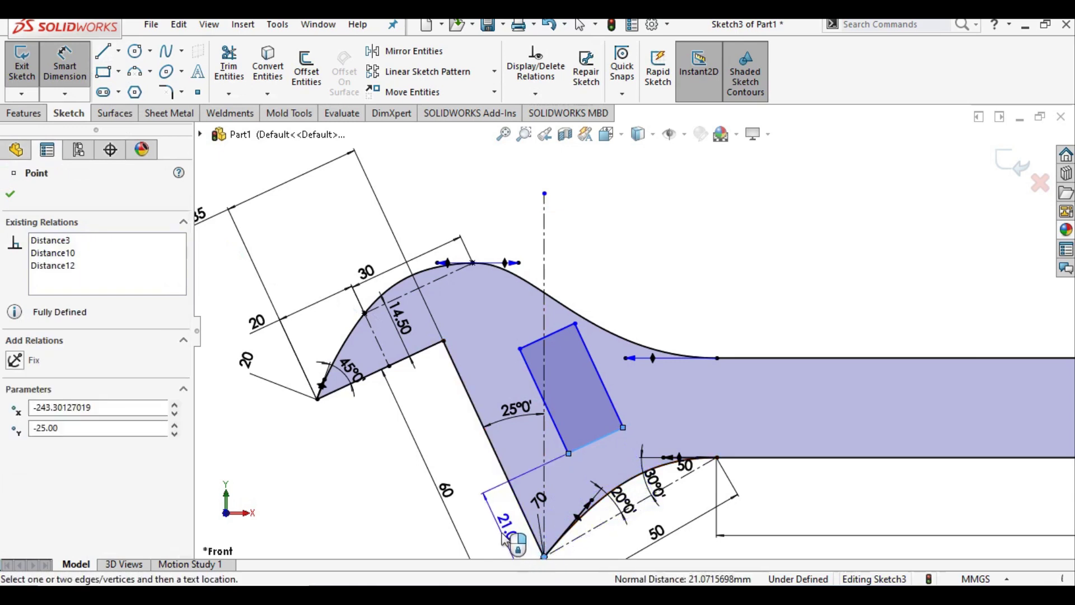
scroll(504, 539, "up", 1)
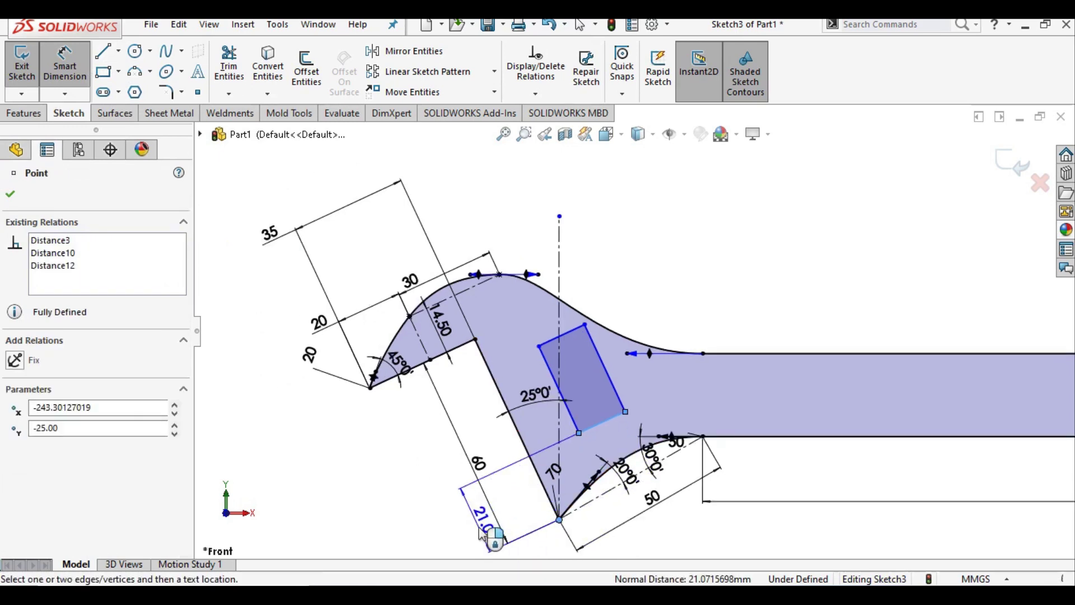
left_click(465, 535)
type("15")
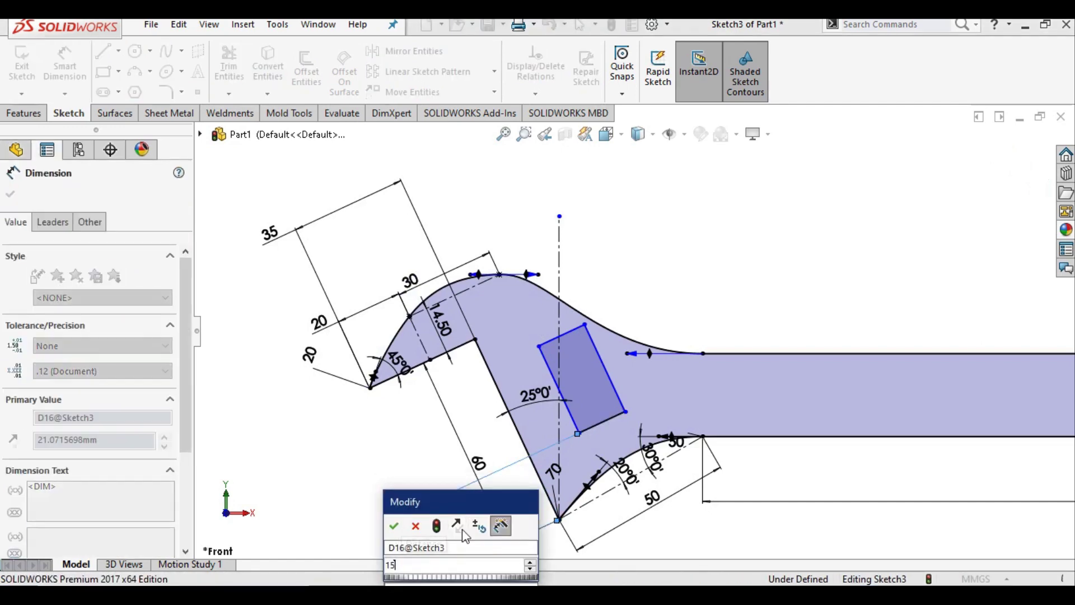
key("Return")
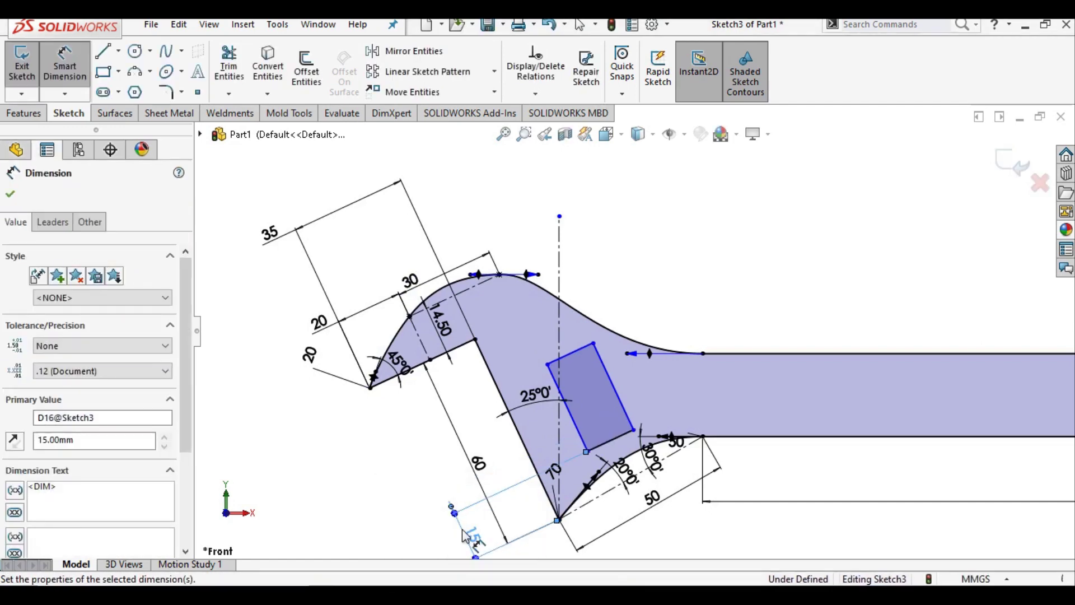
left_click(558, 389)
left_click(502, 395)
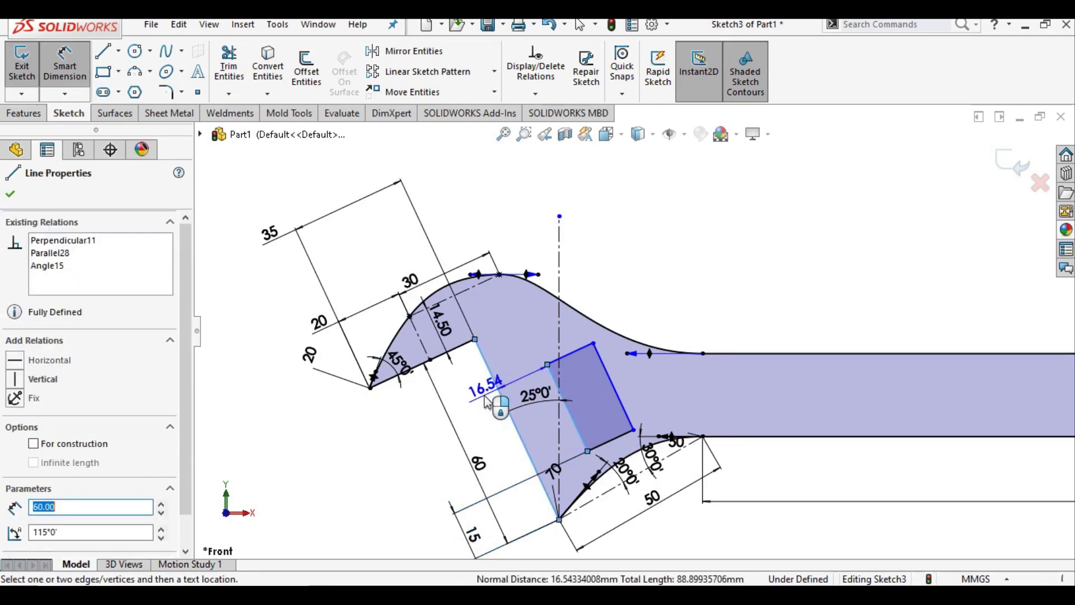
type("10")
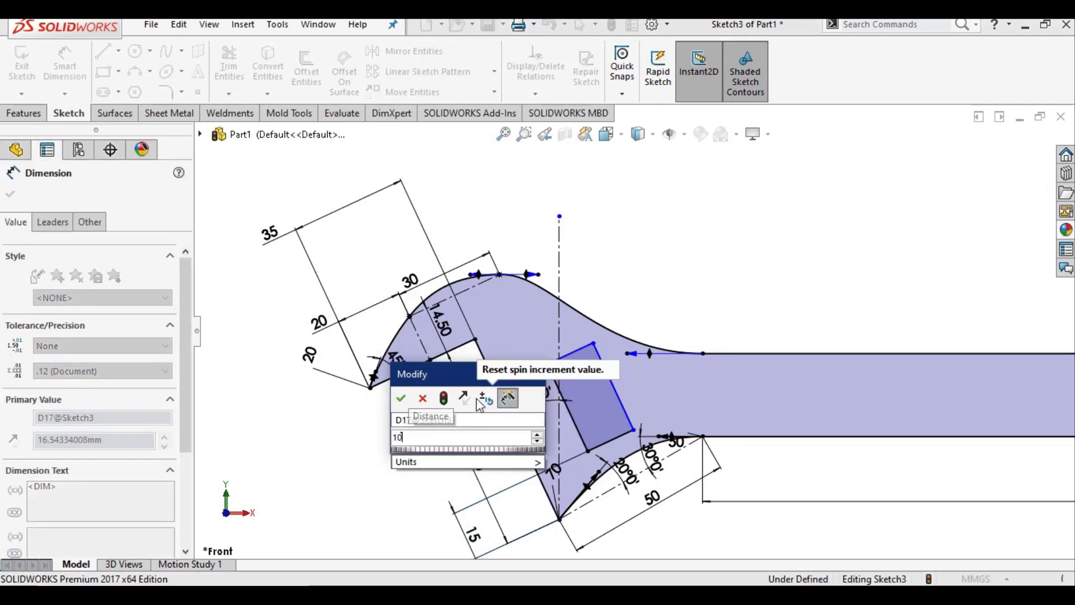
key("Return")
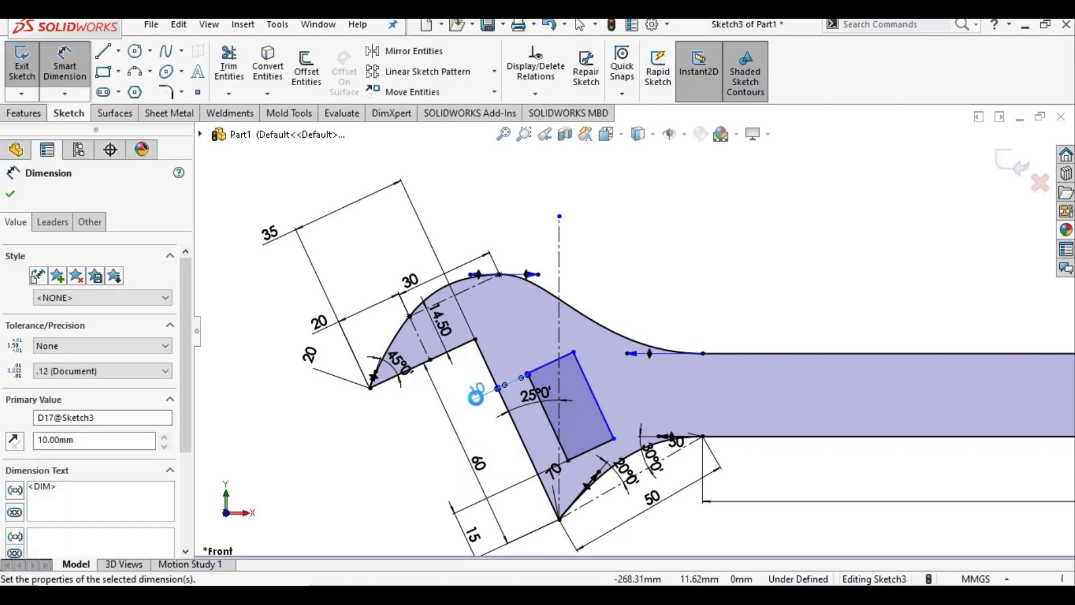
- Set the slot's top side length to 25
left_click(545, 360)
left_click(519, 340)
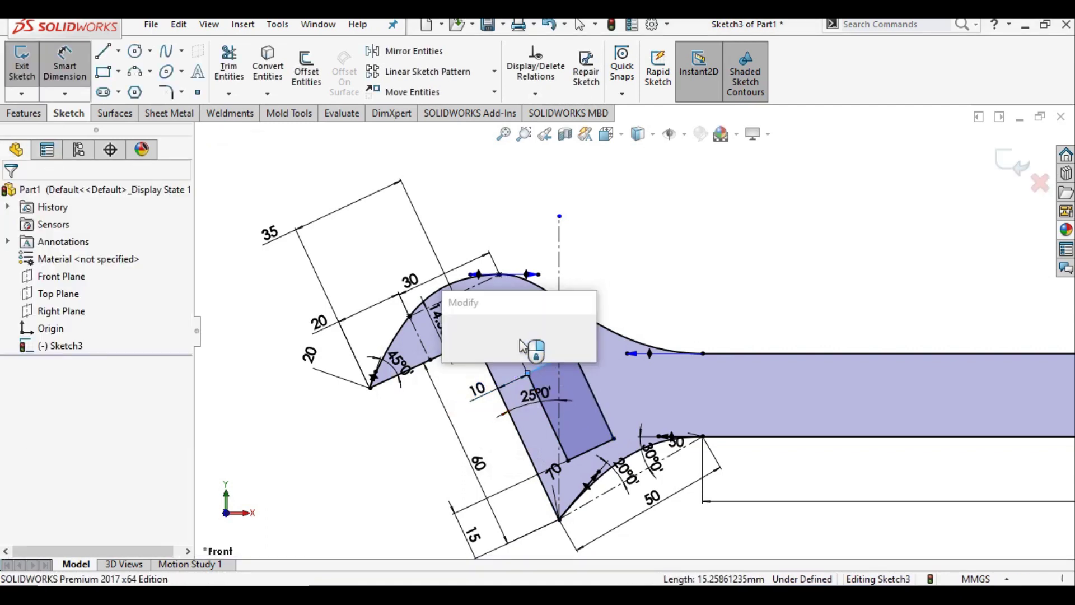
type("25")
key("Return")
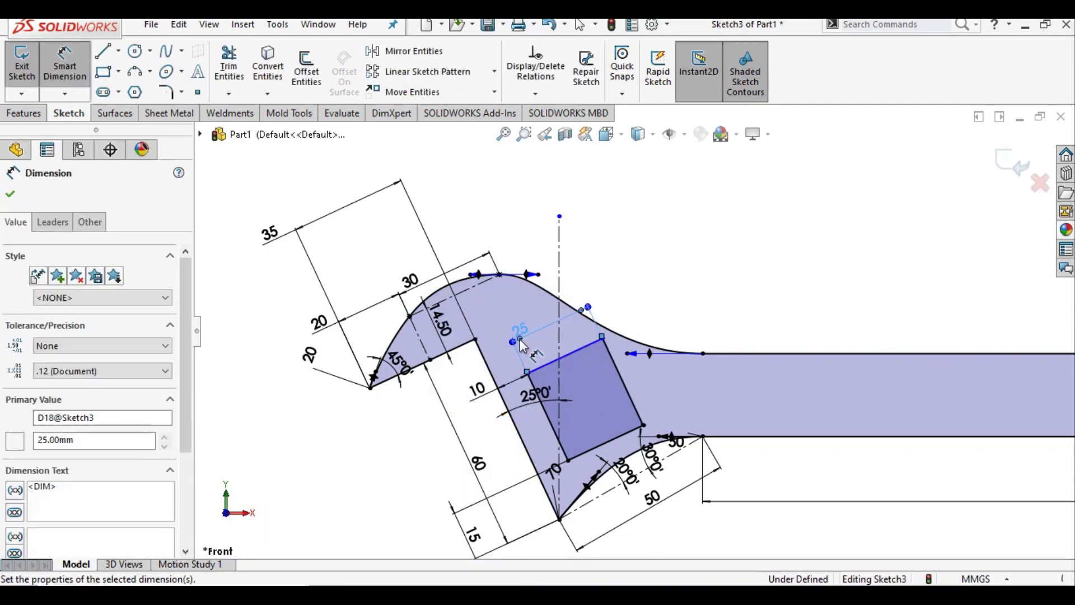
left_click(653, 241)
right_click(675, 240)
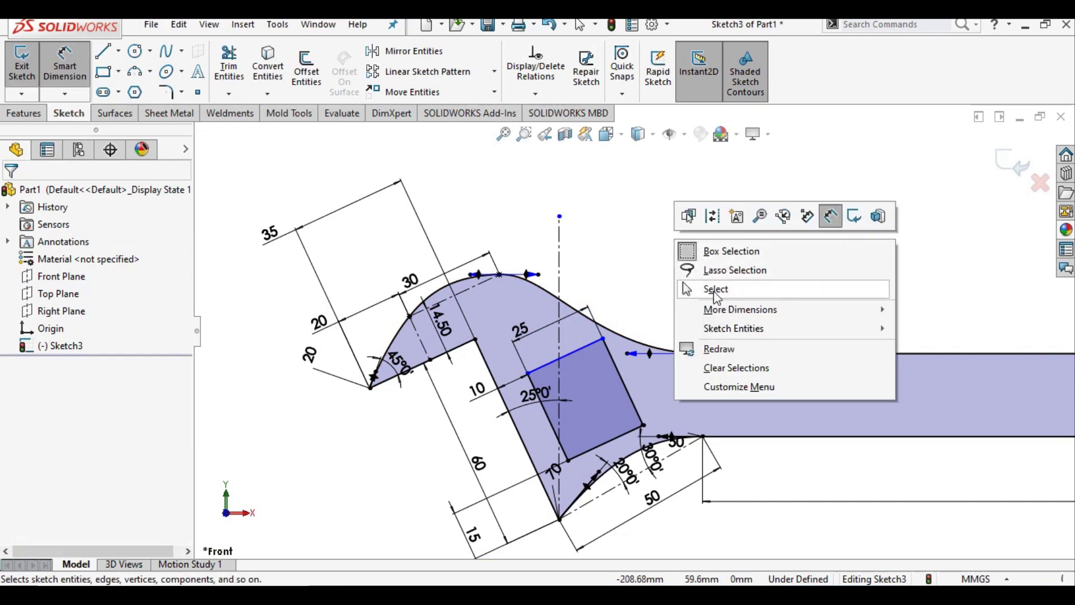
left_click(714, 289)
scroll(604, 365, "down", 3)
- Set the slot's left side length to 25, fully defining the sketch
key("d")
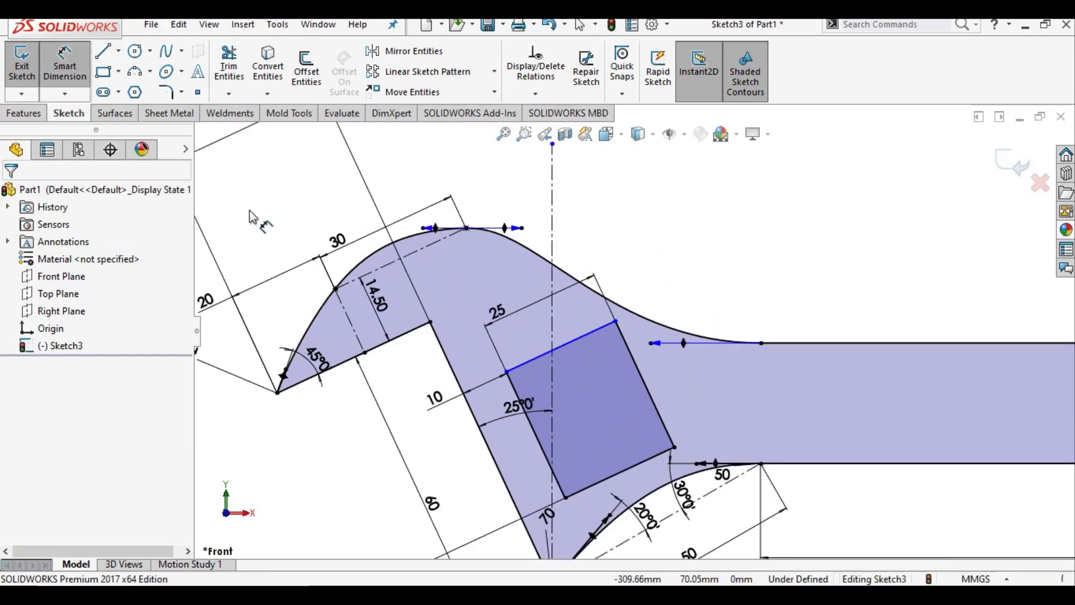
left_click(532, 426)
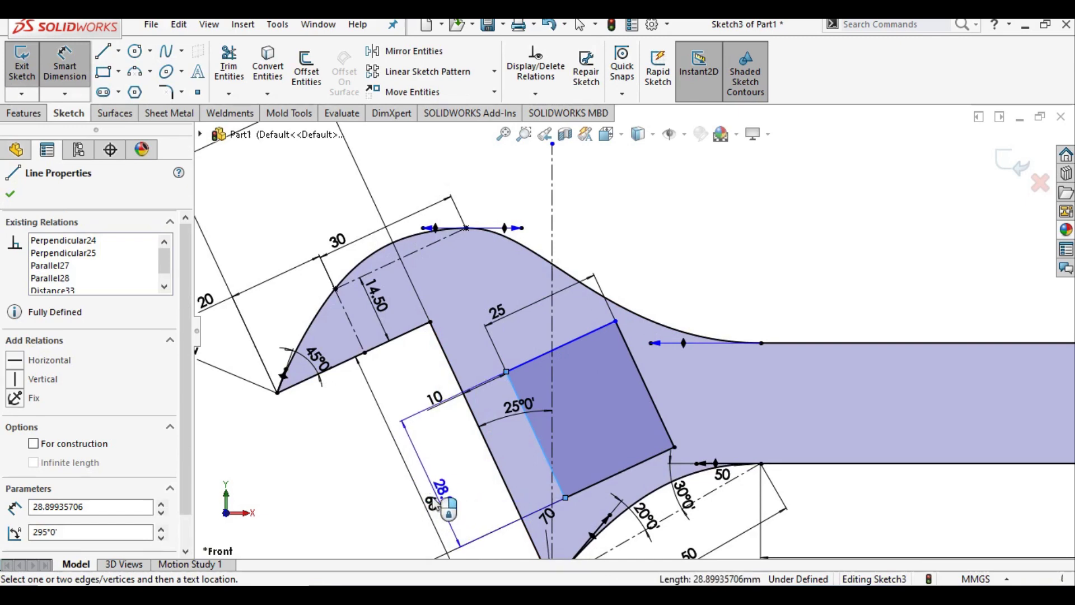
left_click(366, 523)
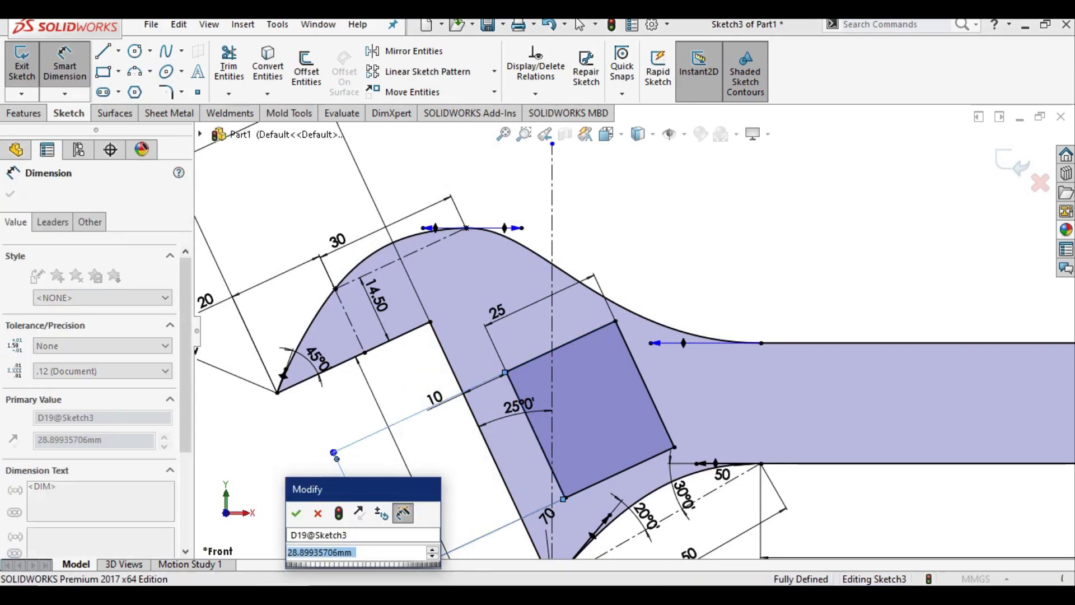
type("25")
key("Return")
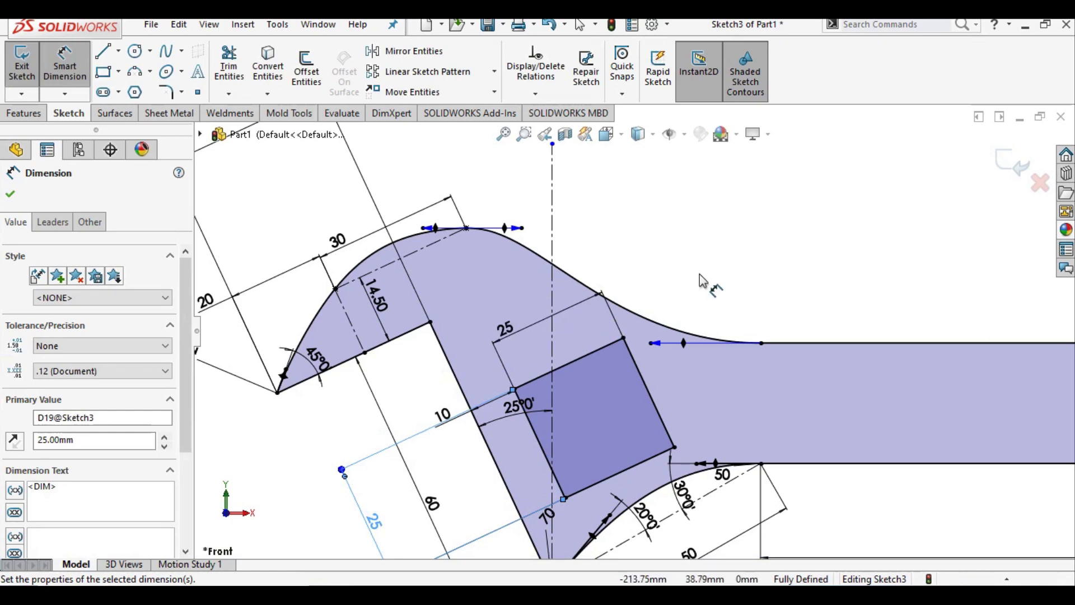
right_click(712, 249)
left_click(754, 303)
scroll(745, 307, "up", 2)
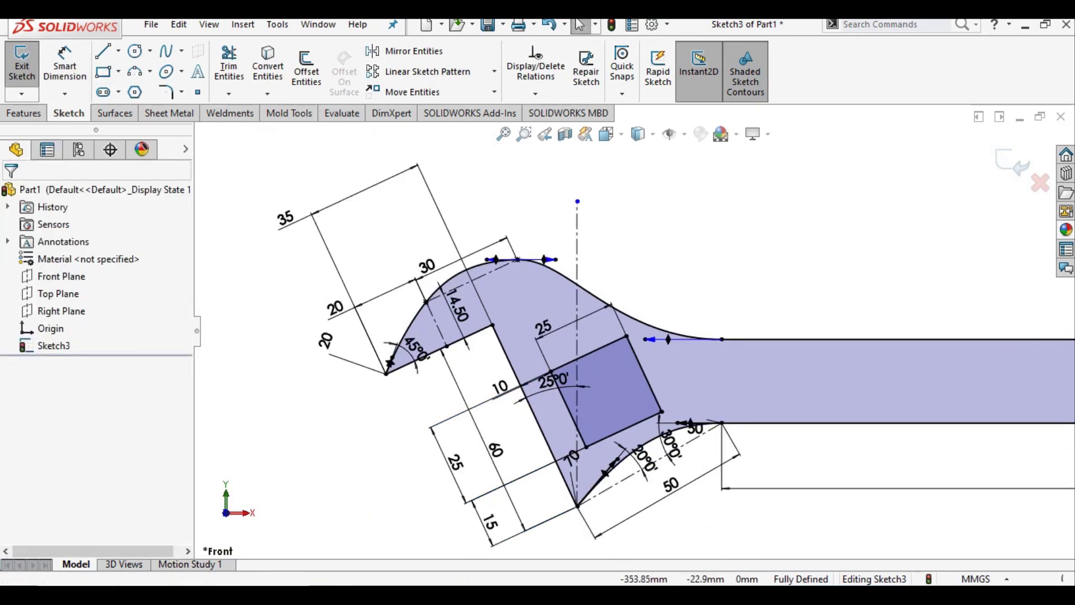
- Extrude the wrench sketch 10 mm with the Mid Plane end condition
left_click(26, 112)
left_click(28, 65)
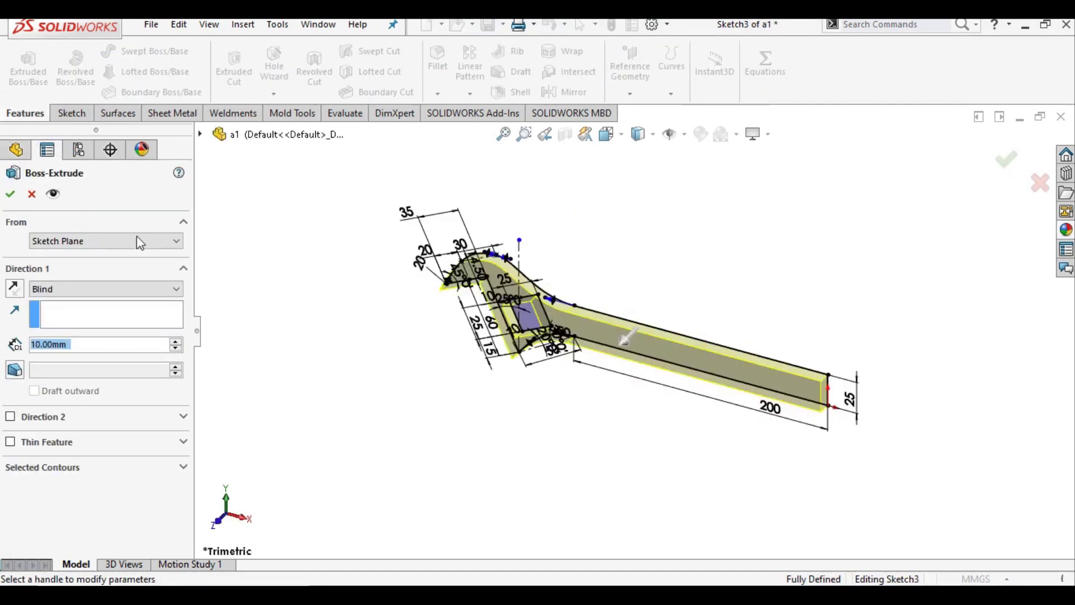
left_click(124, 289)
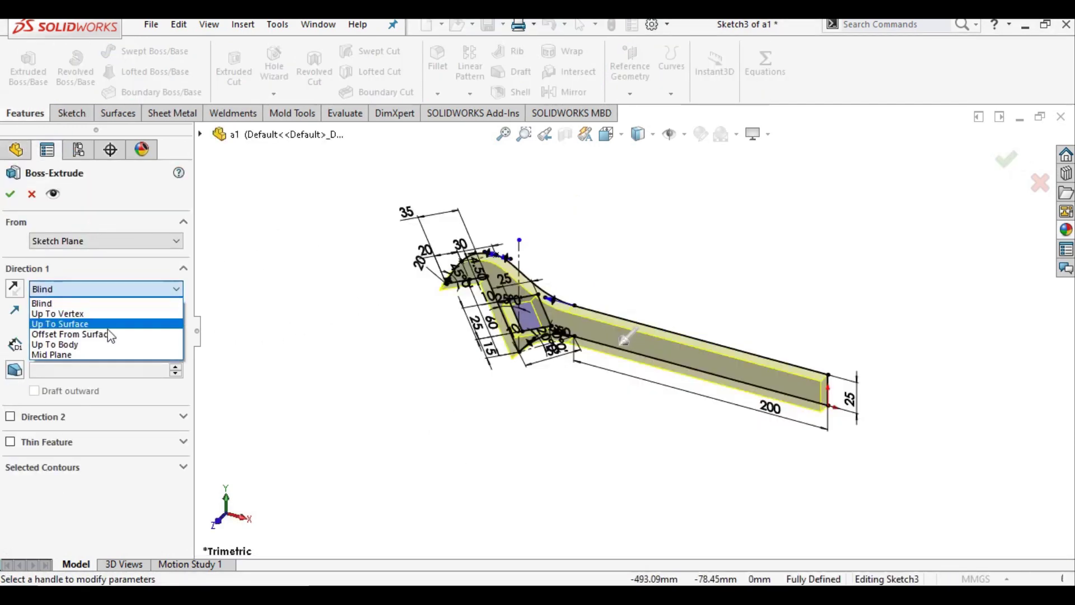
left_click(91, 356)
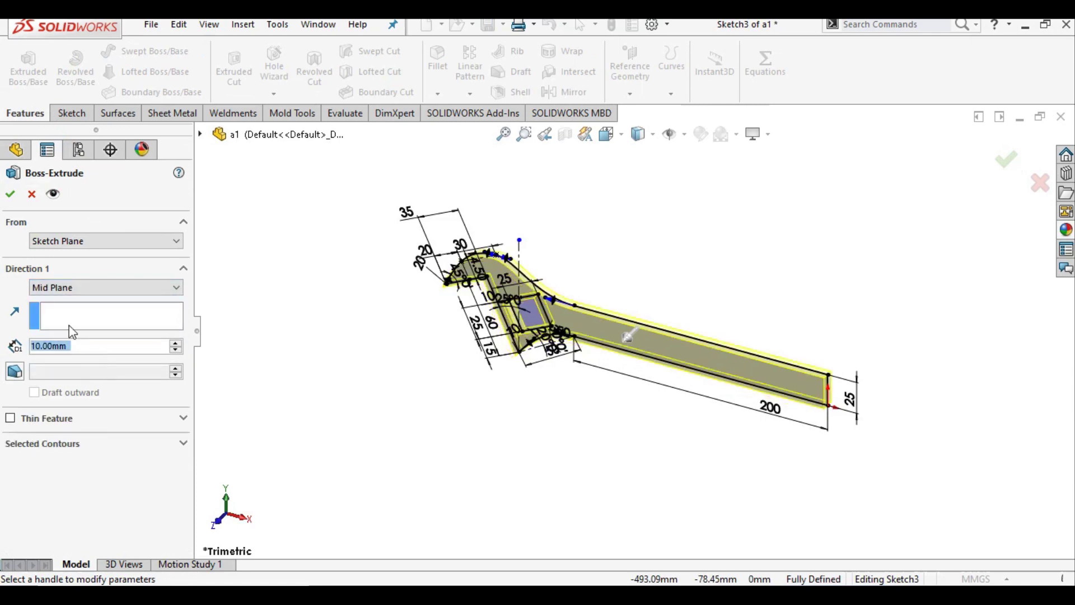
scroll(618, 289, "down", 3)
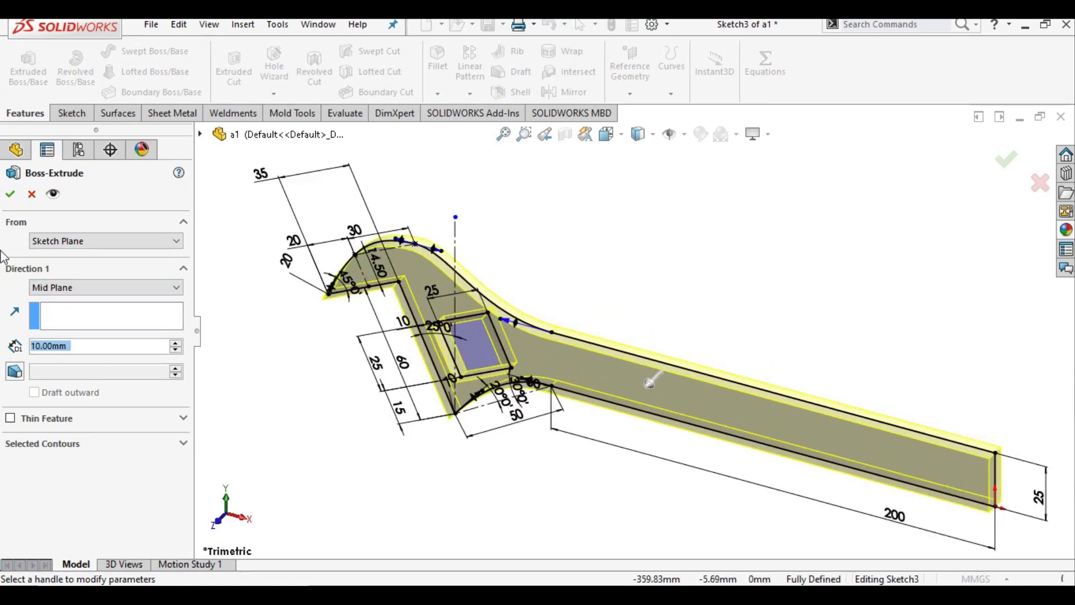
left_click(10, 196)
- Switch the model view to the Front orientation
left_click(520, 183)
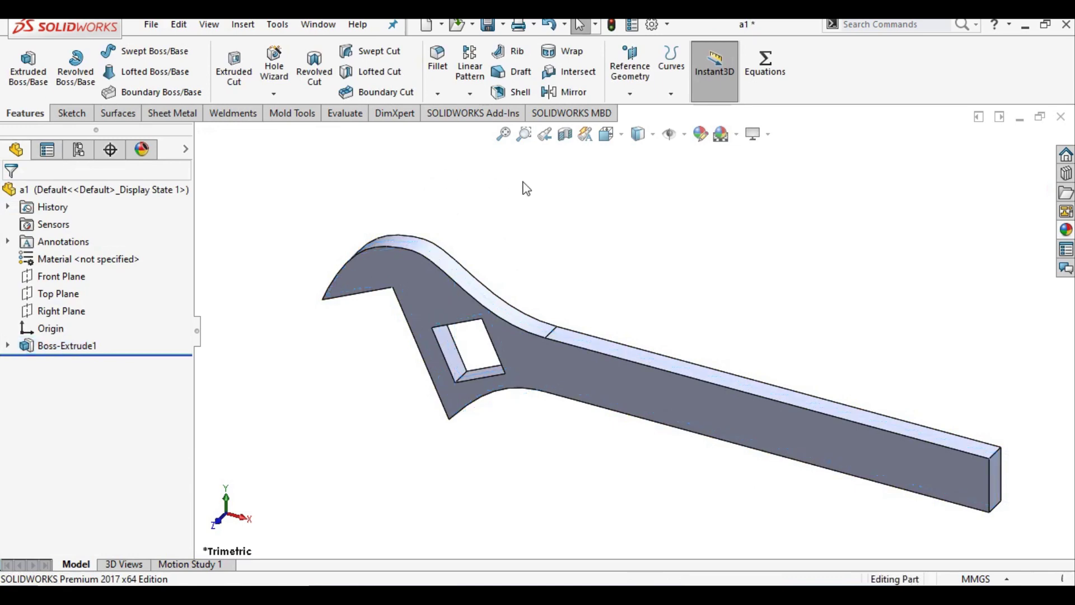
left_click(608, 134)
left_click(593, 342)
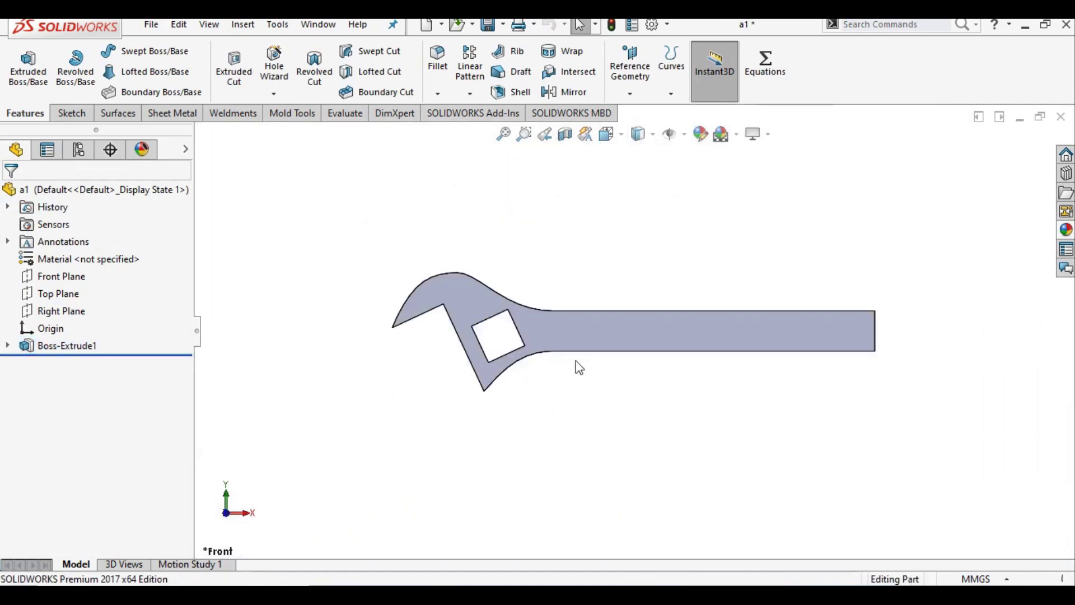
middle_click_drag(576, 365, 551, 340)
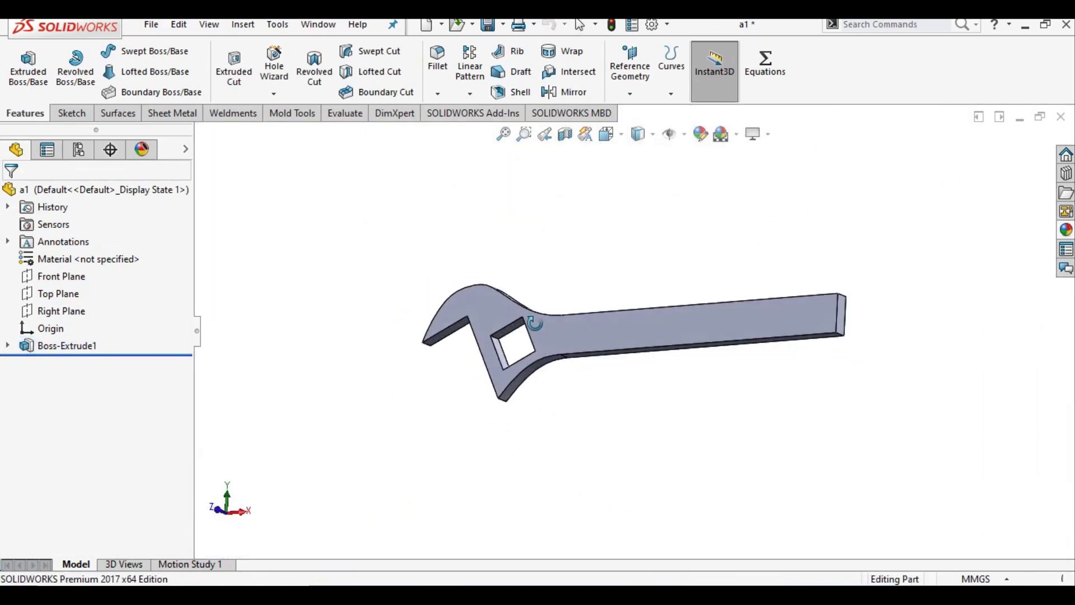
left_click(607, 135)
left_click(591, 314)
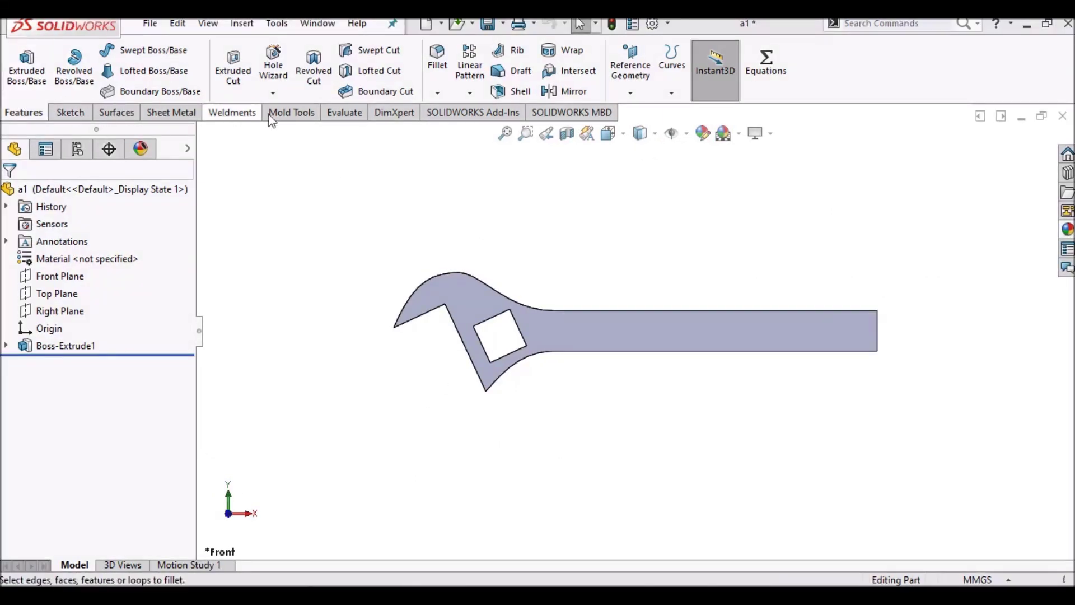
- Fillet the two handle-end edges with a 12.5 mm radius
left_click(437, 92)
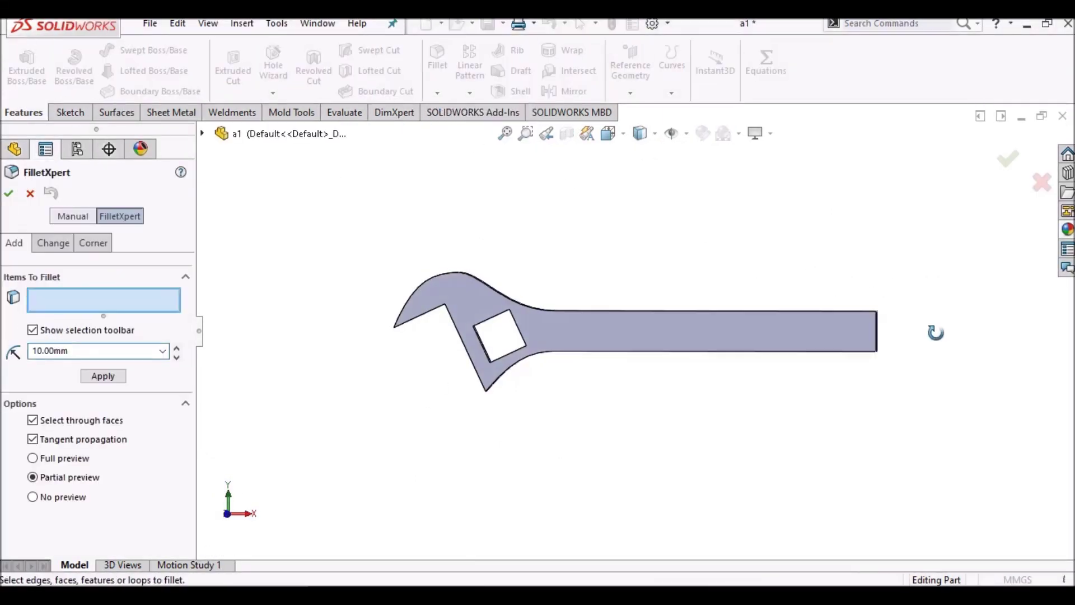
middle_click_drag(937, 331, 836, 343)
scroll(836, 343, "down", 5)
left_click(687, 283)
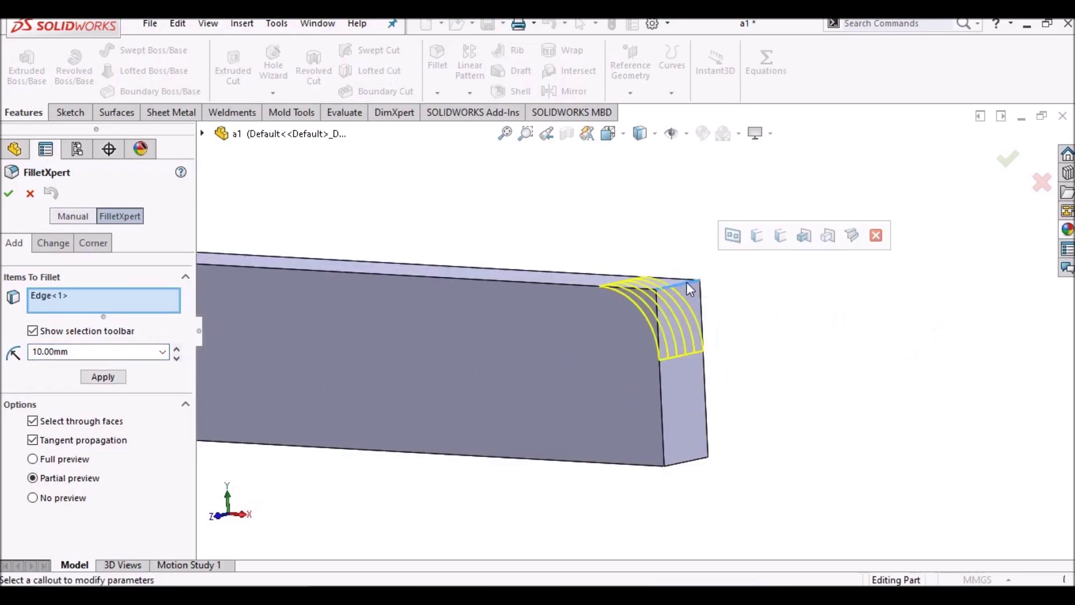
left_click(692, 461)
type("12.5")
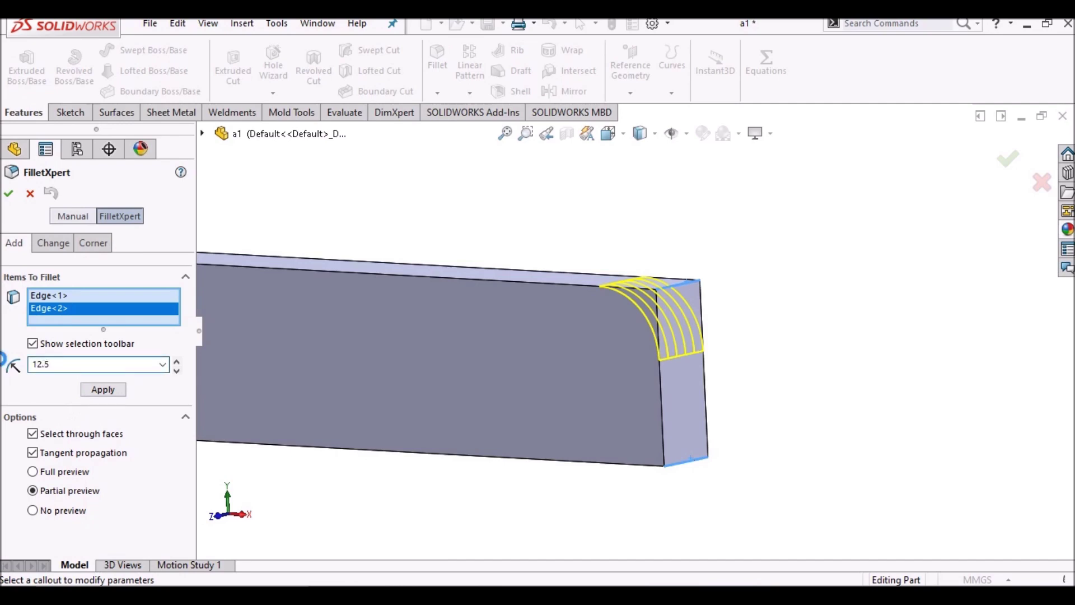
key("Return")
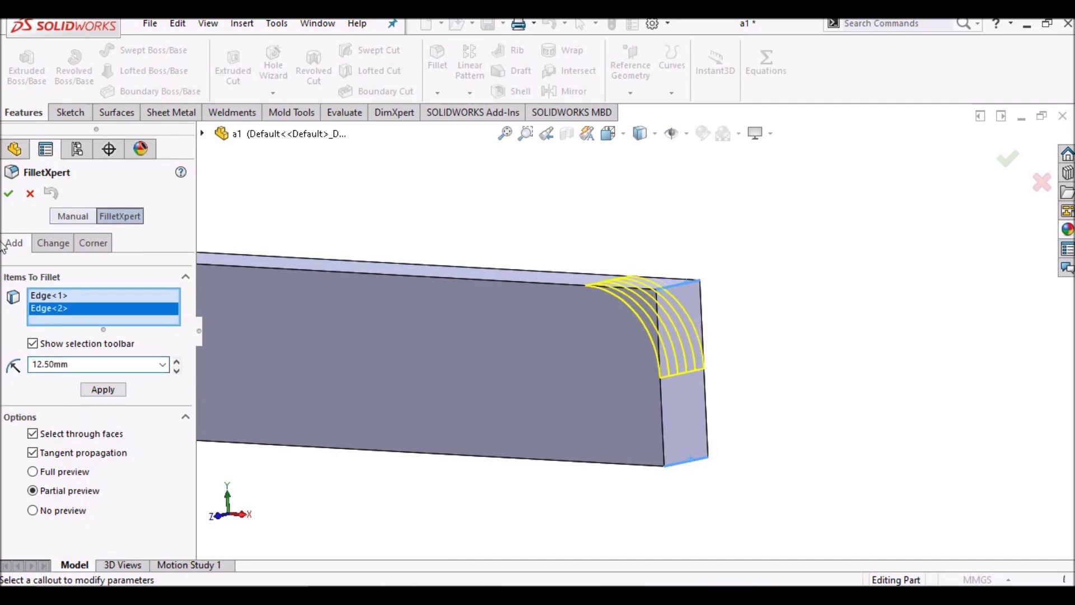
key("Return")
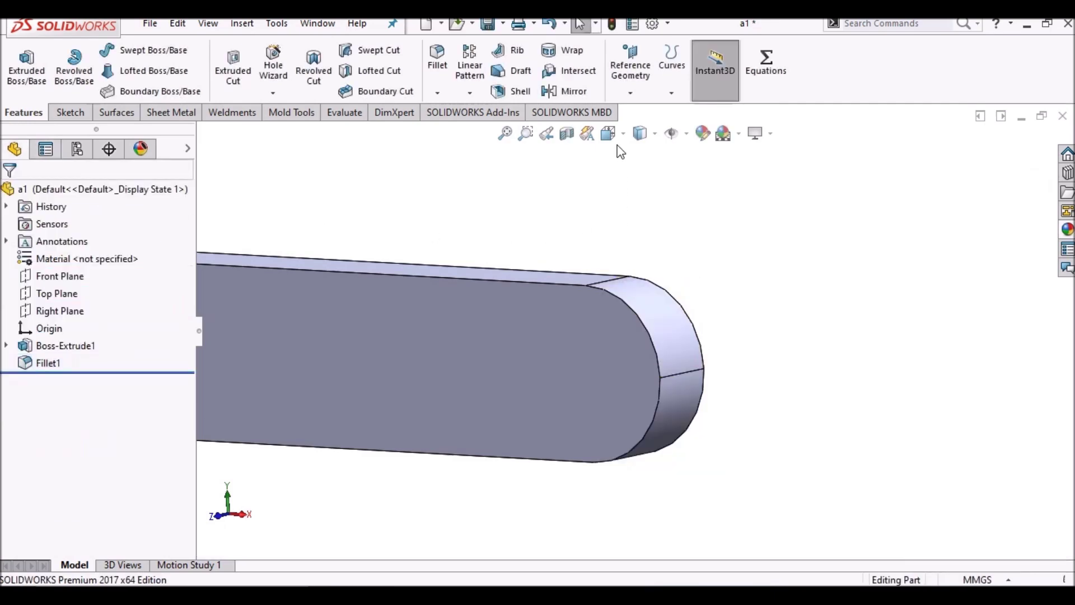
- Switch to the front view and bring up the front face's context menu
left_click(609, 132)
key("ctrl+1")
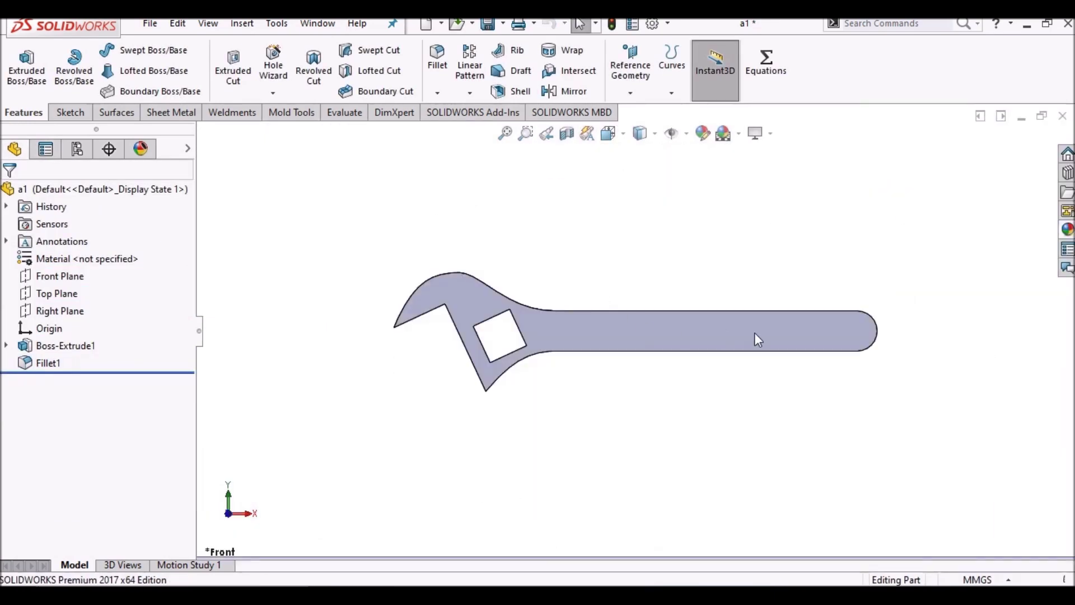
right_click(755, 333)
- Start a sketch on the front face with a circle at the rounded handle end
left_click(793, 239)
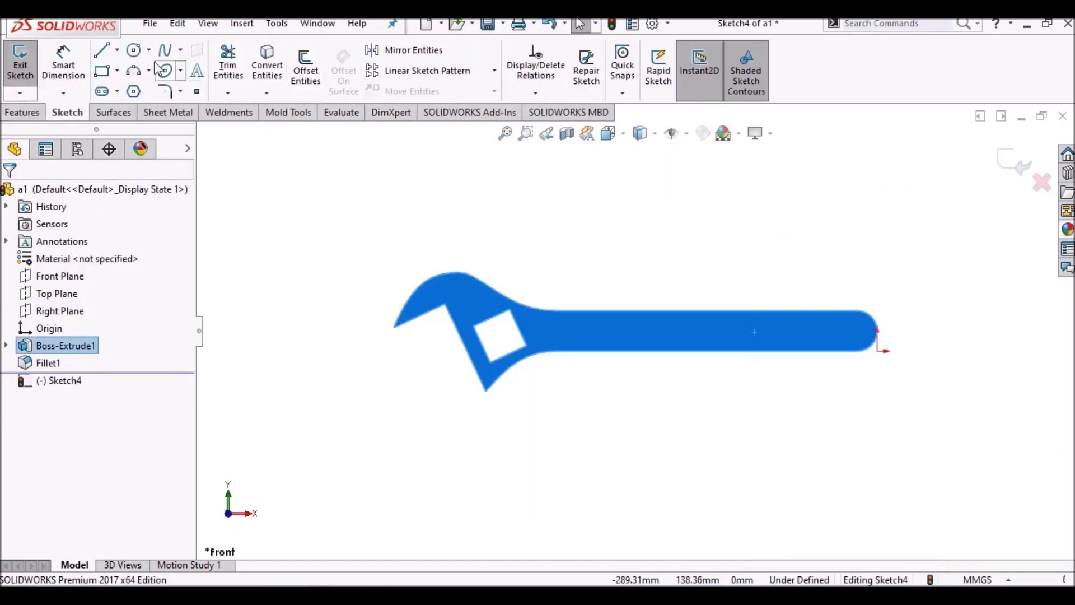
left_click(139, 54)
scroll(804, 280, "down", 3)
scroll(960, 456, "down", 2)
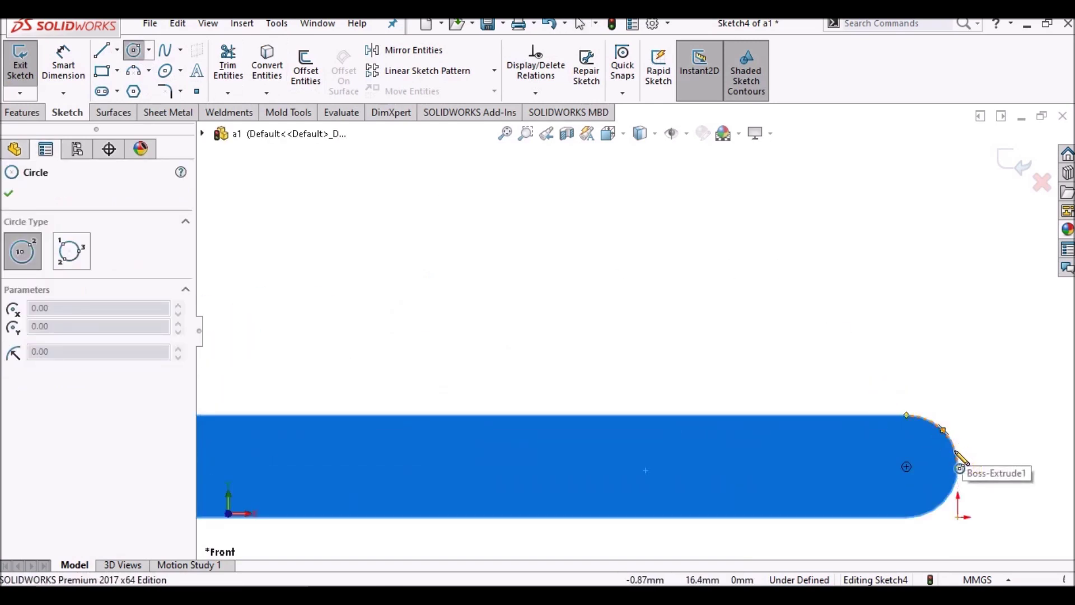
left_click(907, 466)
left_click(907, 509)
right_click(834, 317)
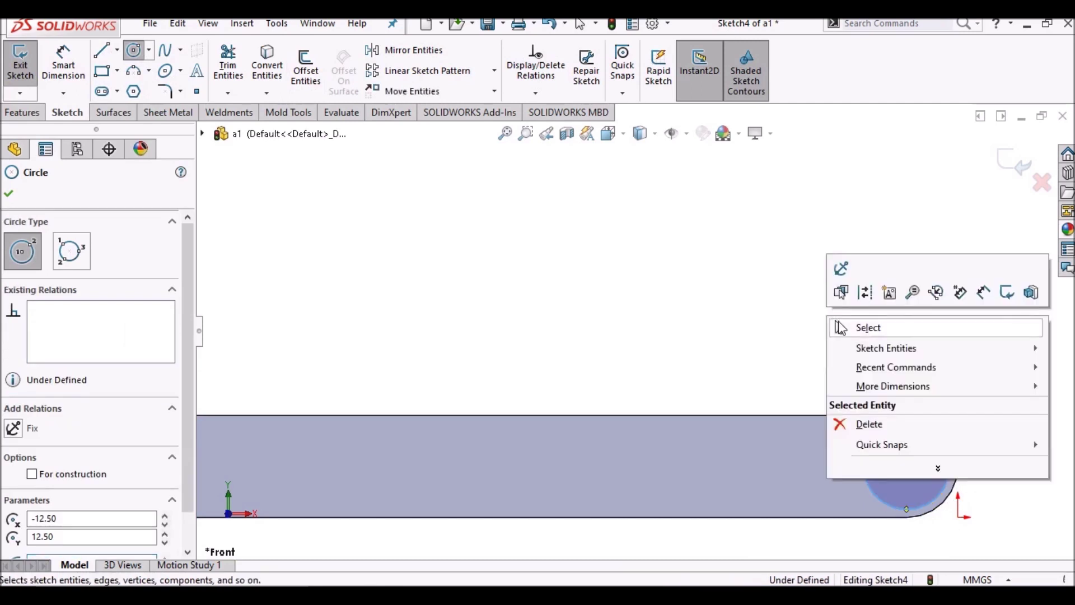
left_click(840, 327)
- Dimension the circle's diameter to 21
left_click(83, 59)
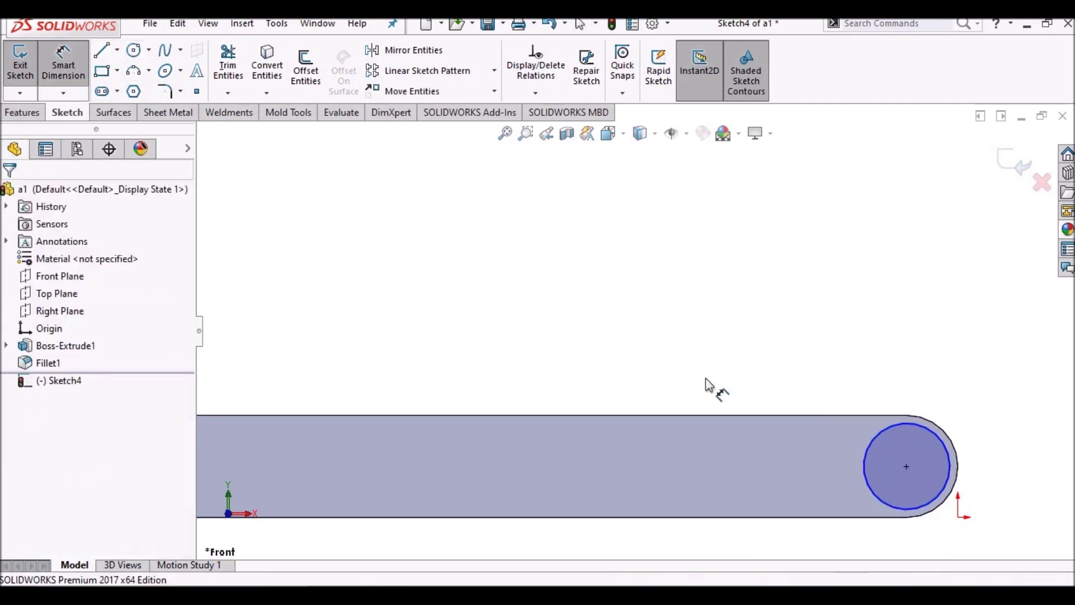
left_click(878, 440)
left_click(845, 350)
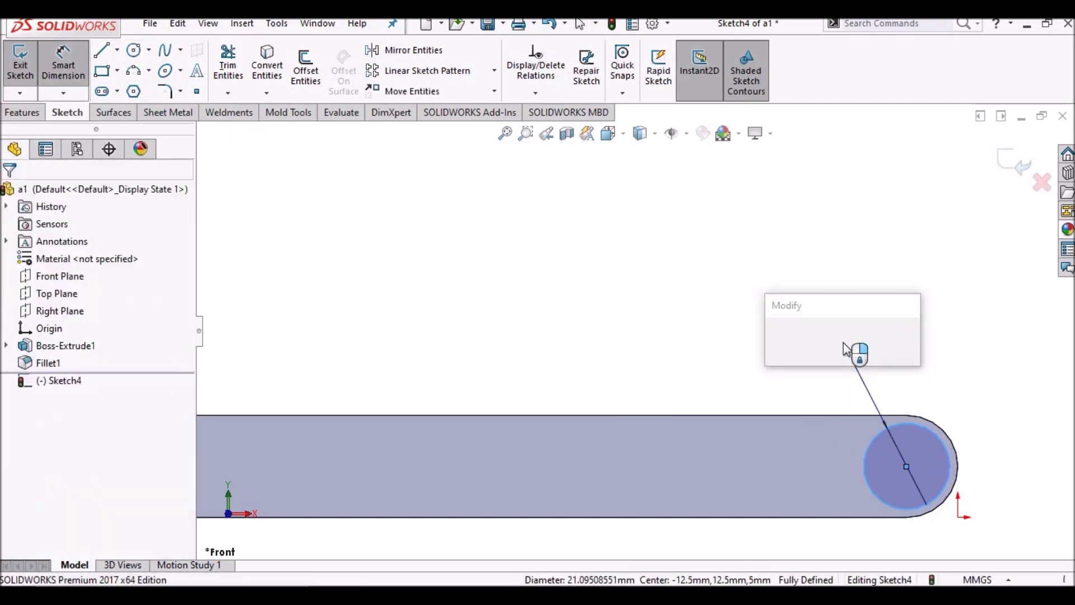
type("21")
key("Return")
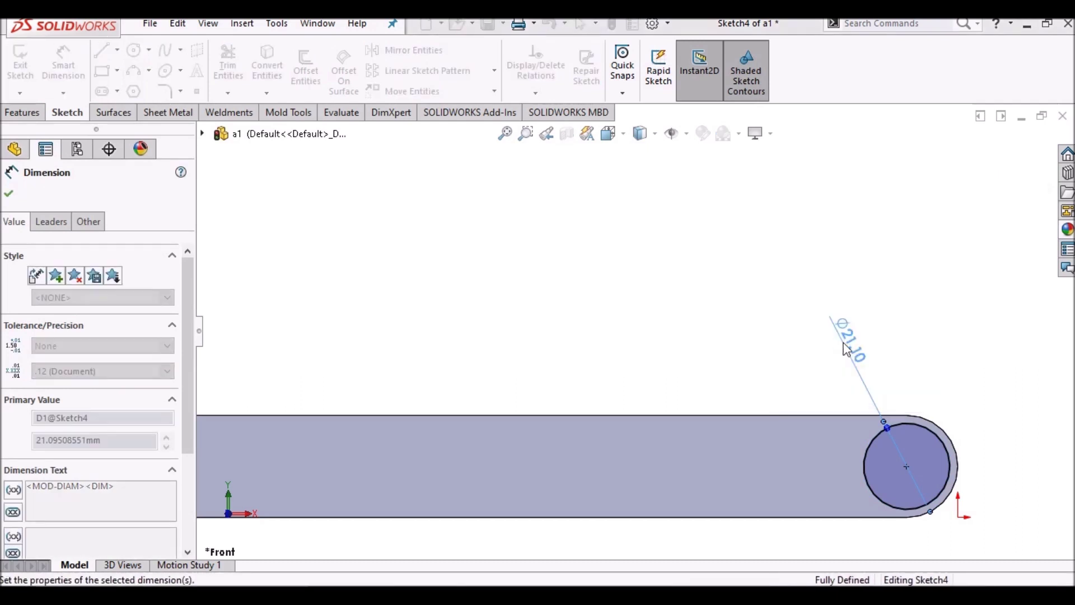
left_click(9, 194)
- Cut the Ø21 circle through the handle with Through All - Both
left_click(16, 115)
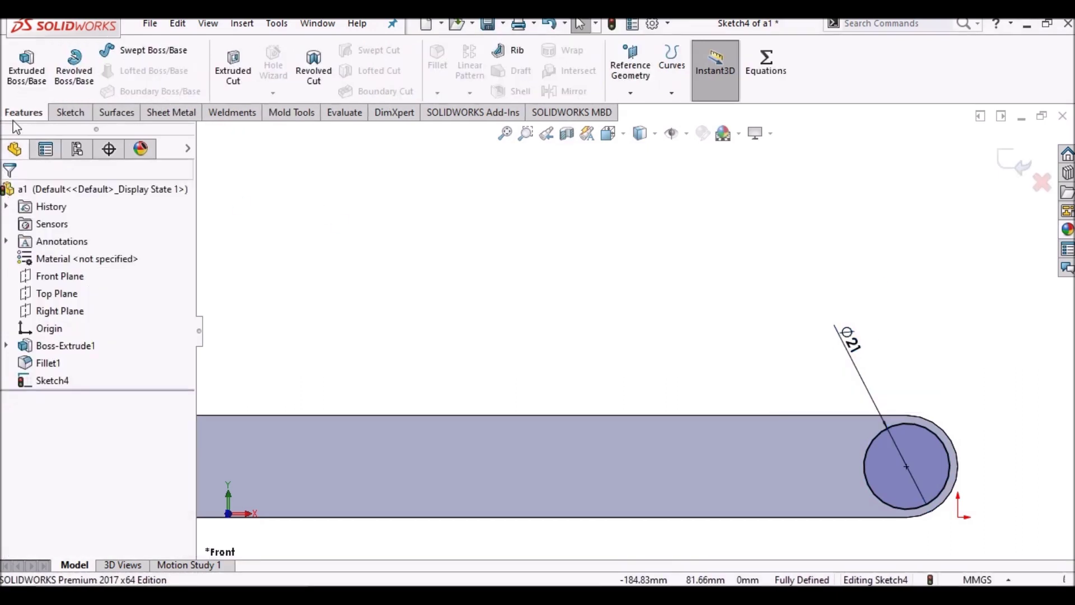
left_click(234, 84)
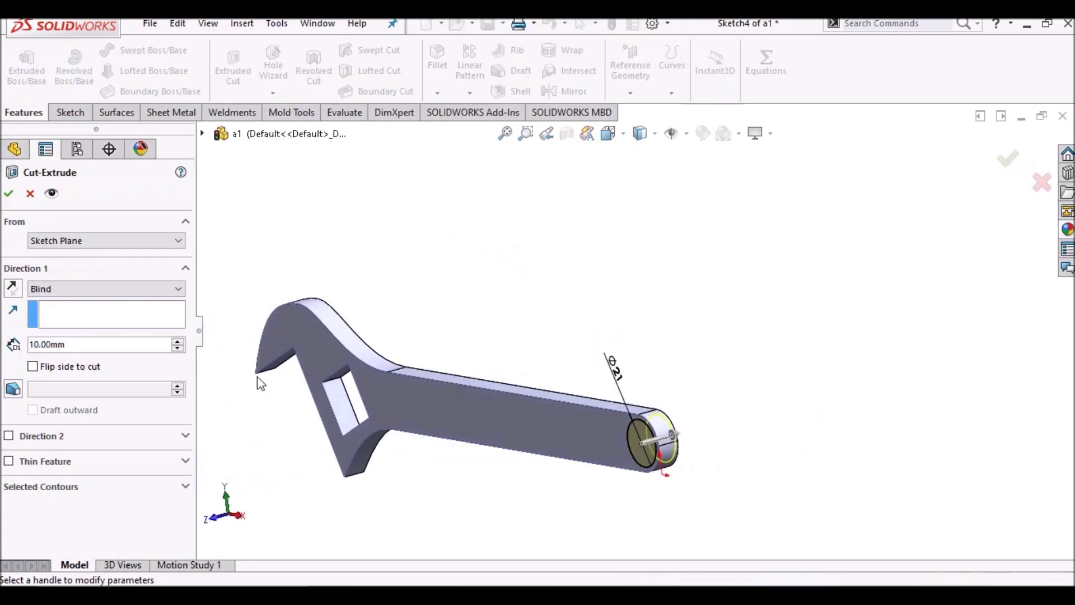
left_click(46, 288)
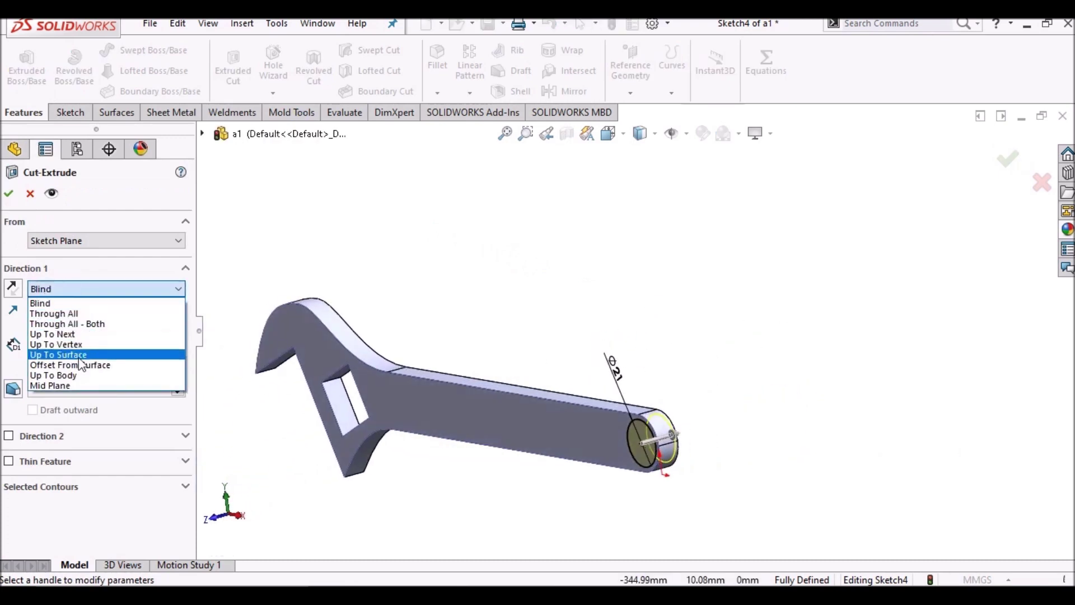
left_click(114, 325)
left_click(10, 196)
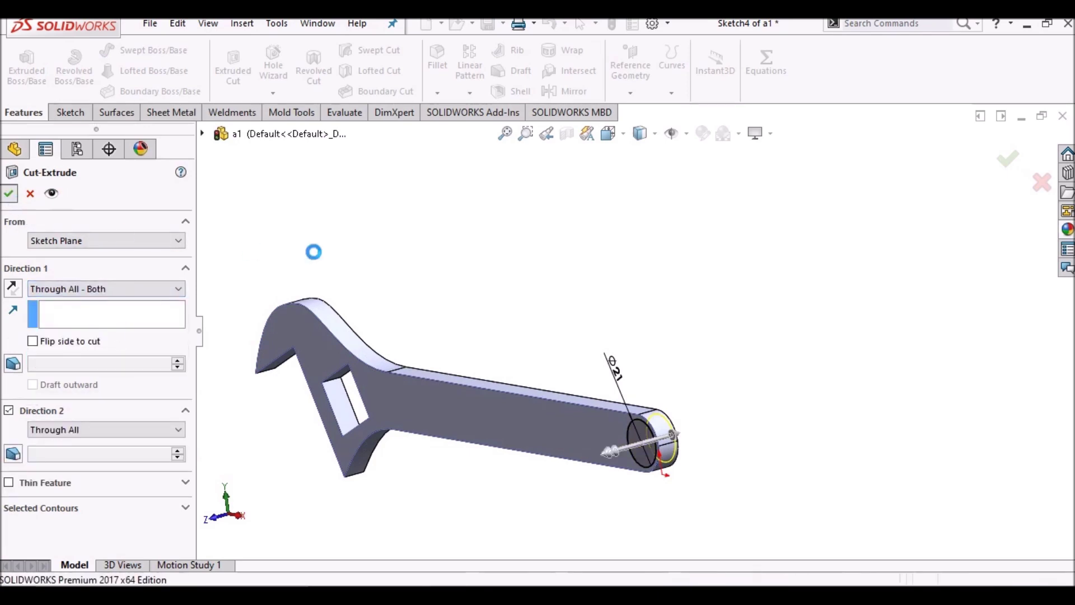
- Start a new front-face sketch with a horizontal centerline from the hole centre along the handle
middle_click_drag(764, 347, 705, 295)
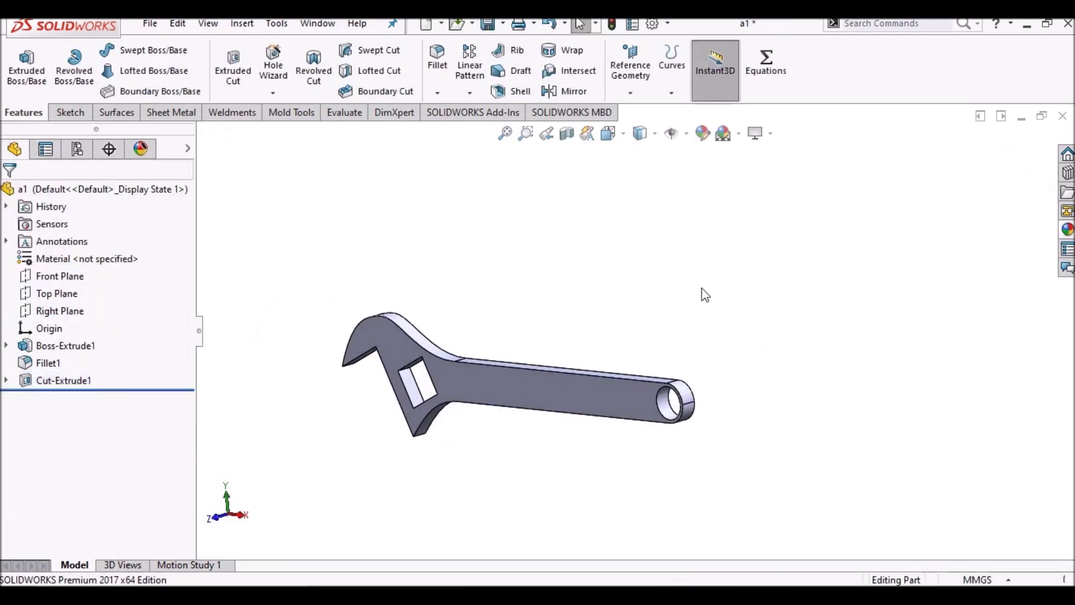
left_click(611, 134)
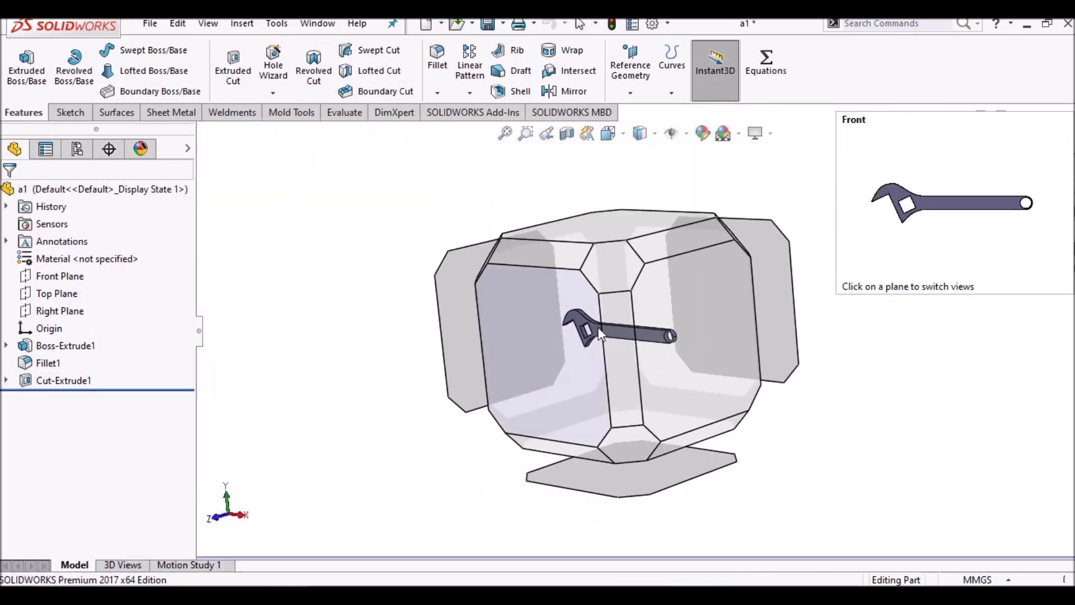
left_click(598, 327)
right_click(643, 330)
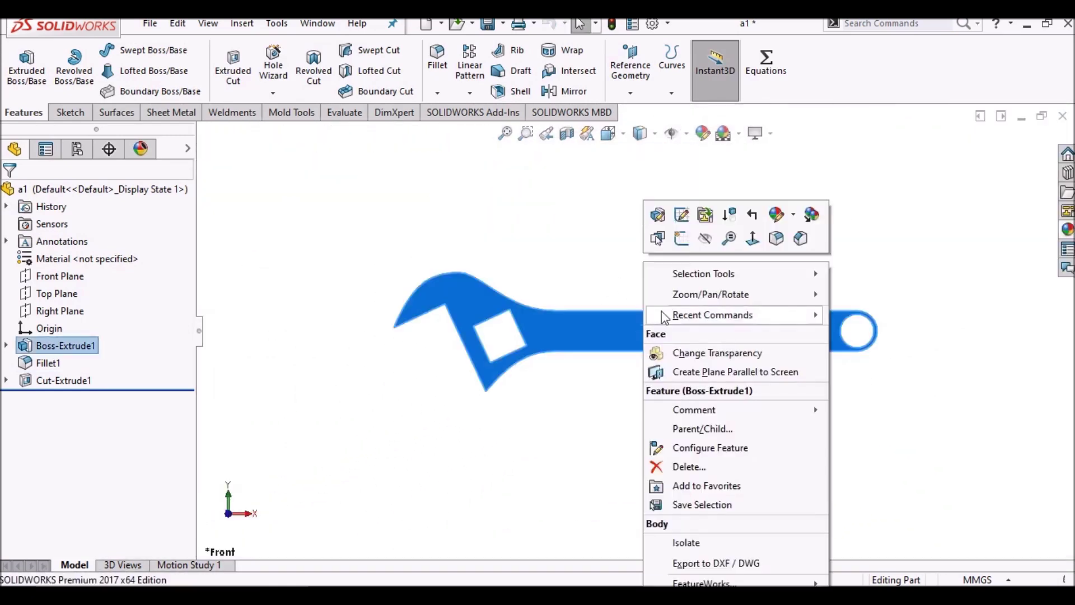
left_click(681, 240)
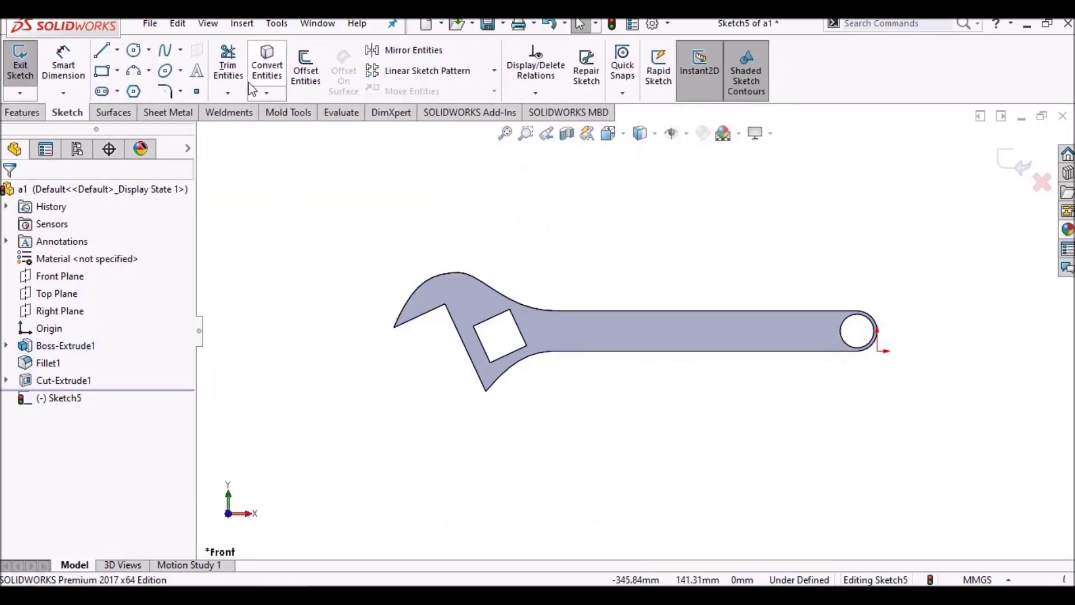
left_click(117, 49)
left_click(131, 87)
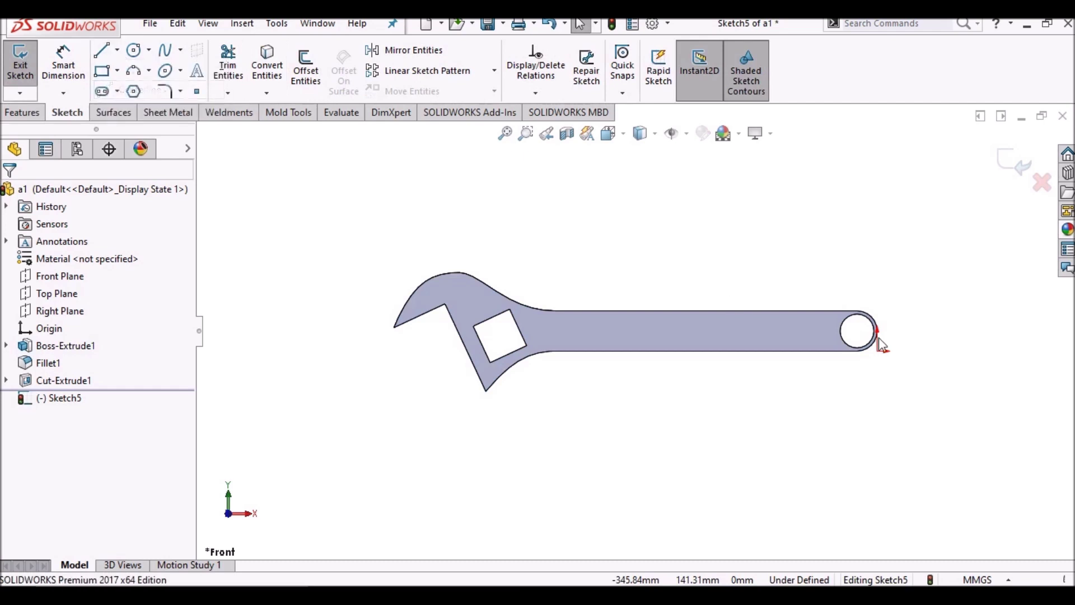
left_click(857, 332)
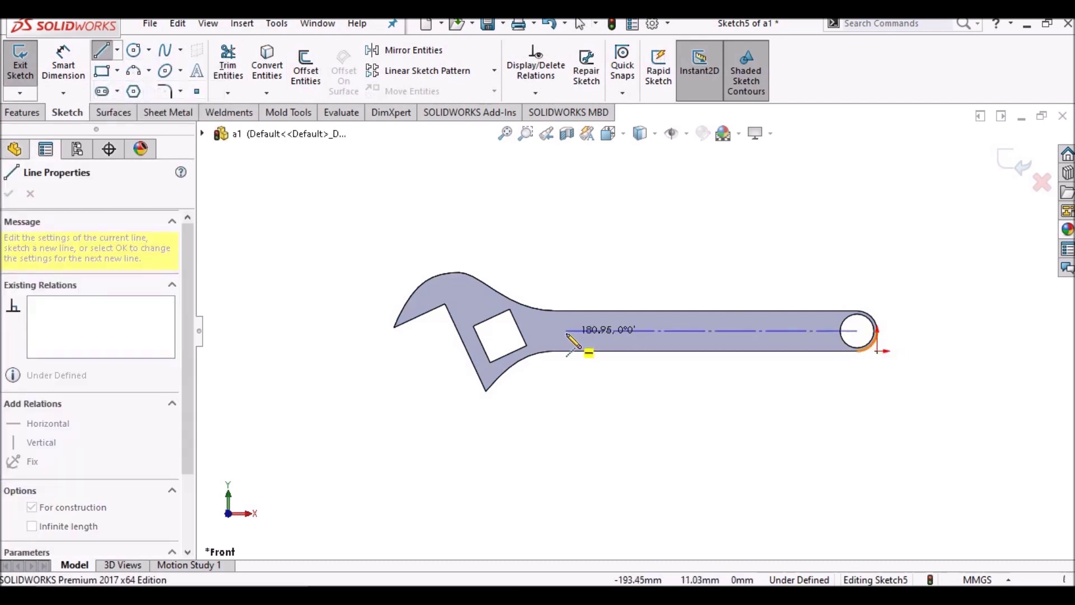
left_click(567, 331)
right_click(604, 263)
left_click(604, 258)
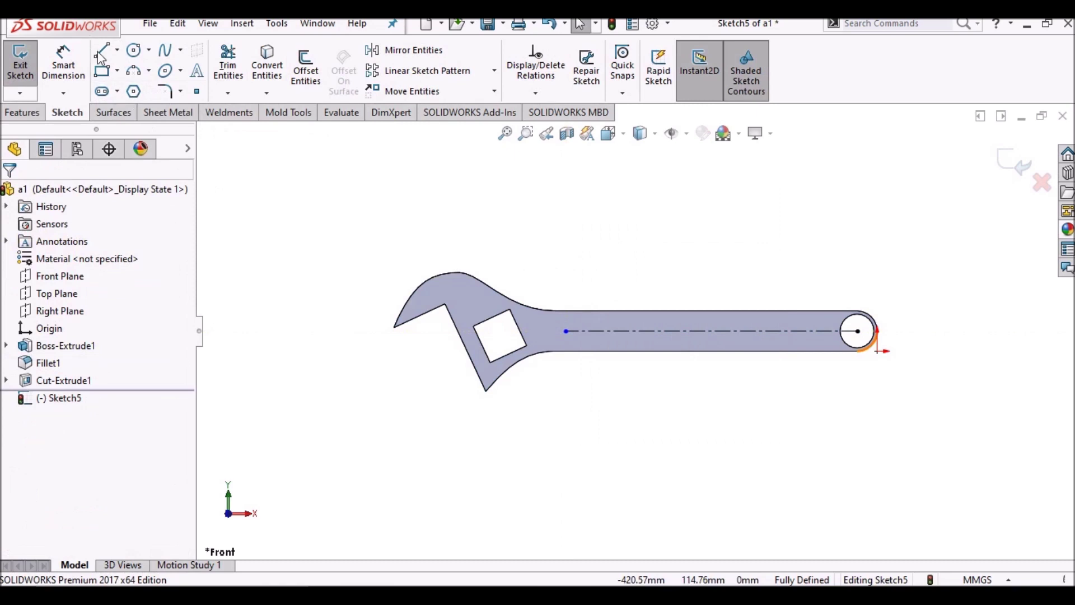
- Draw a larger circle centred on the handle hole
left_click(134, 50)
scroll(846, 336, "down", 2)
scroll(867, 356, "down", 1)
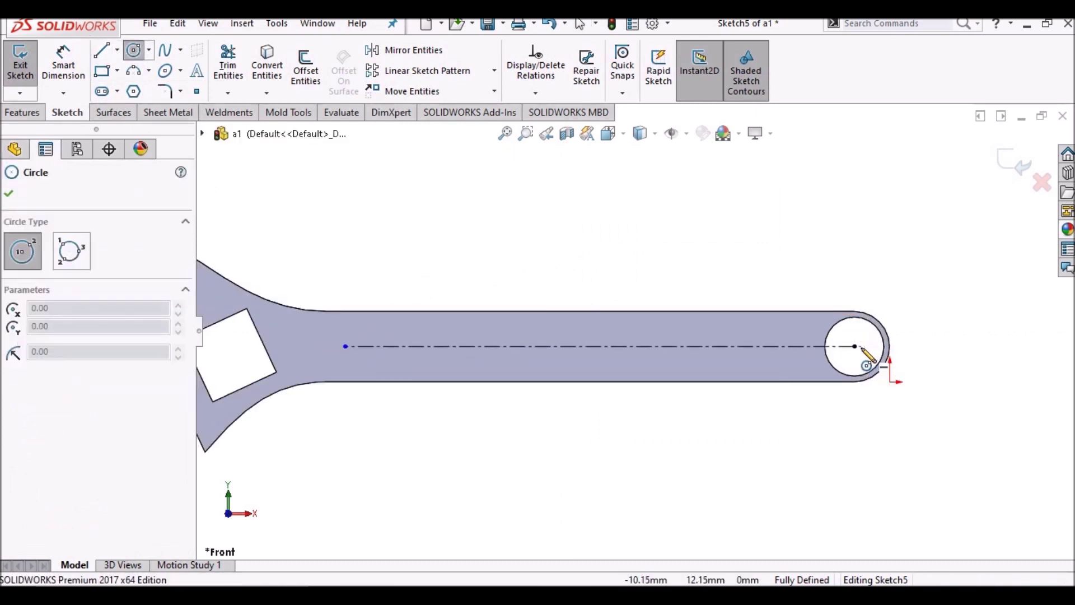
left_click(855, 346)
left_click(771, 365)
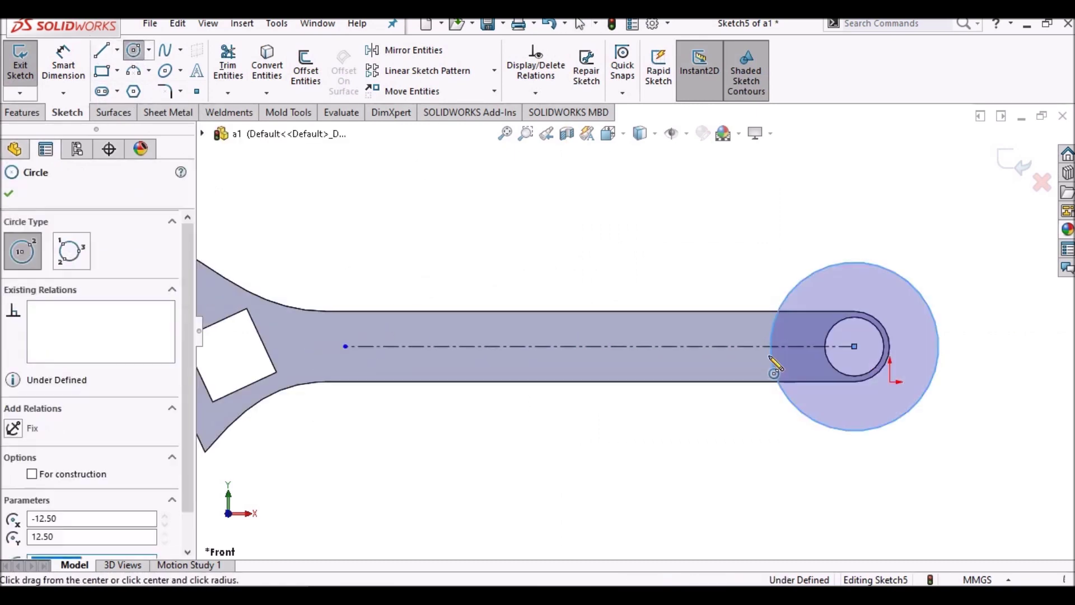
right_click(693, 221)
left_click(723, 226)
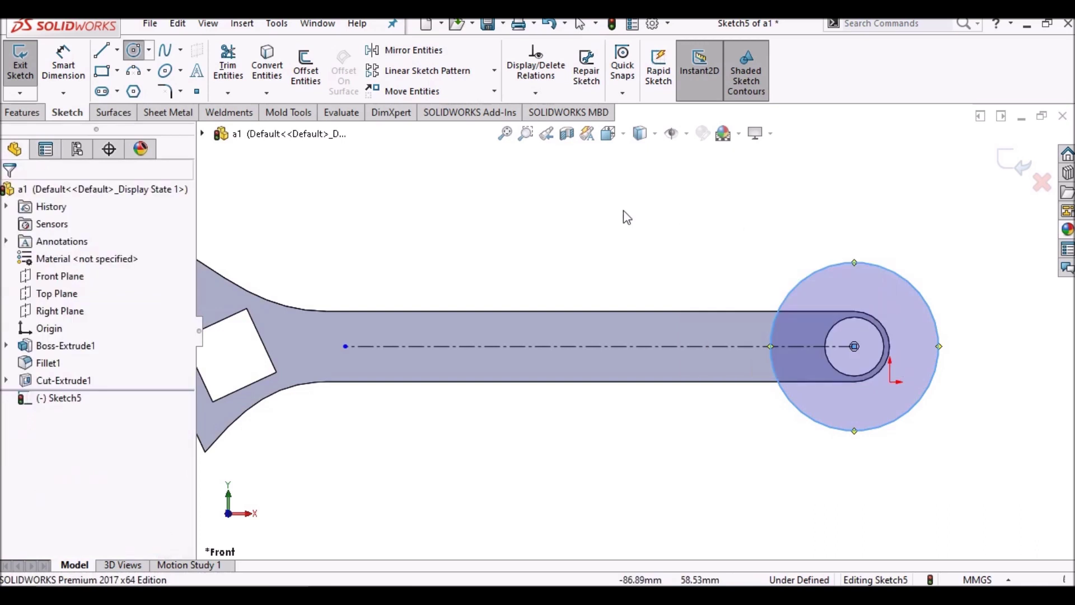
- Dimension the large circle's diameter to 30
left_click(65, 67)
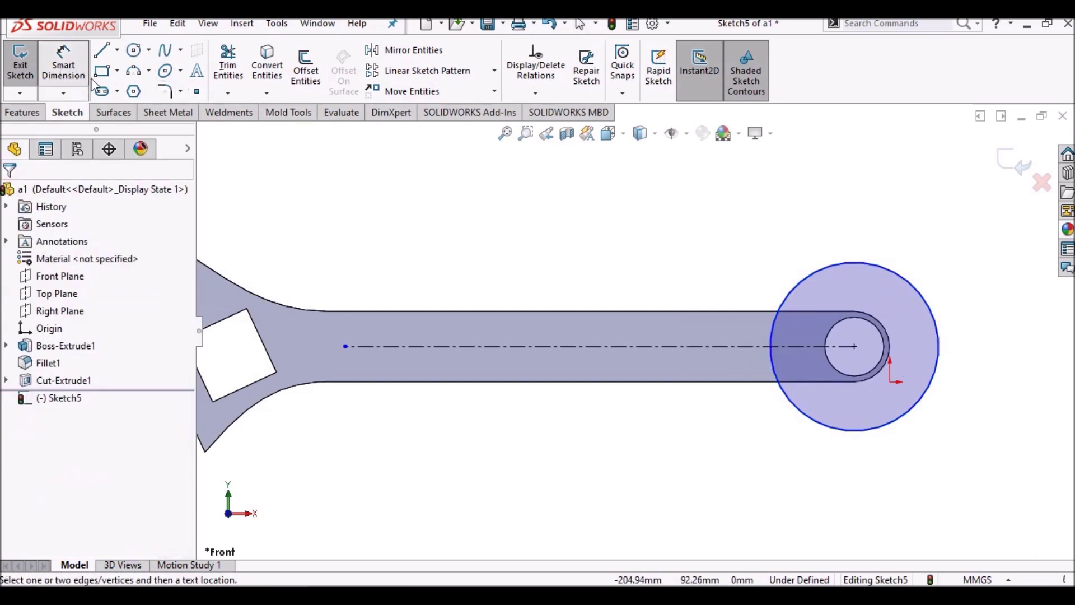
left_click(818, 277)
left_click(792, 227)
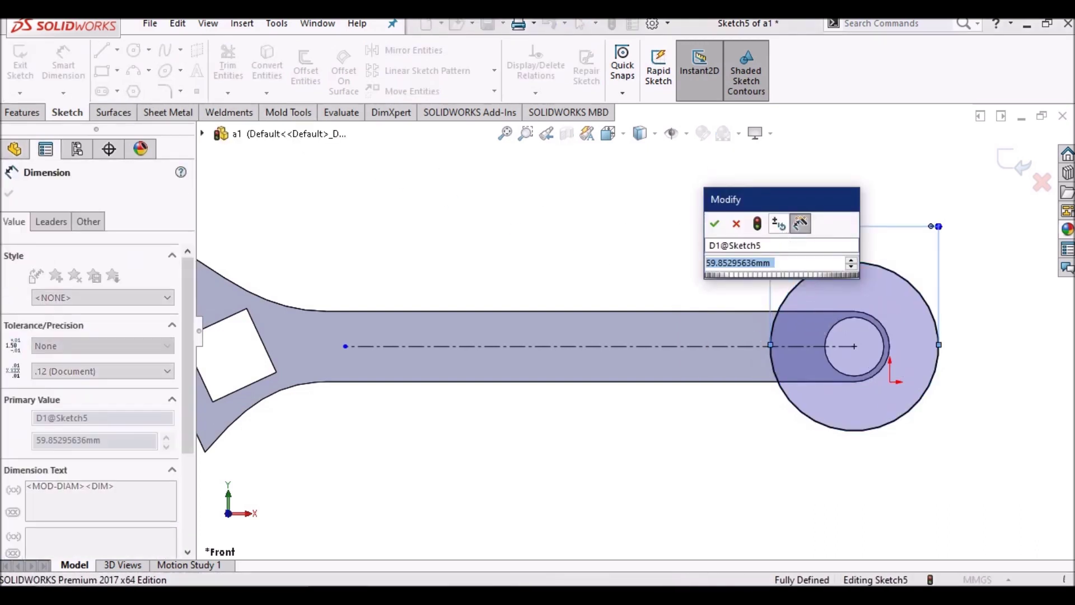
type("30")
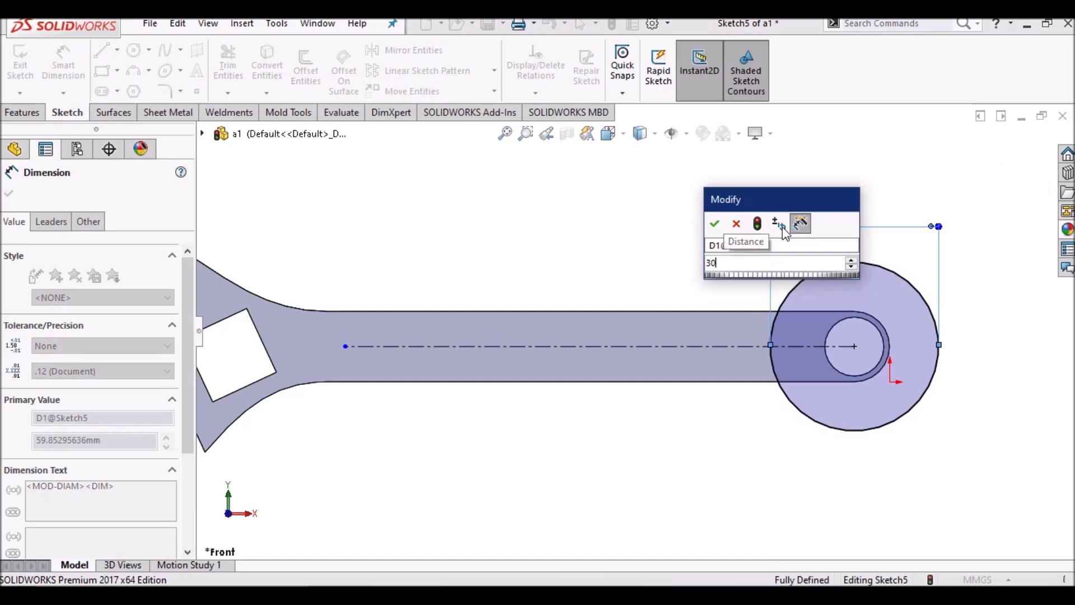
key("Return")
right_click(605, 255)
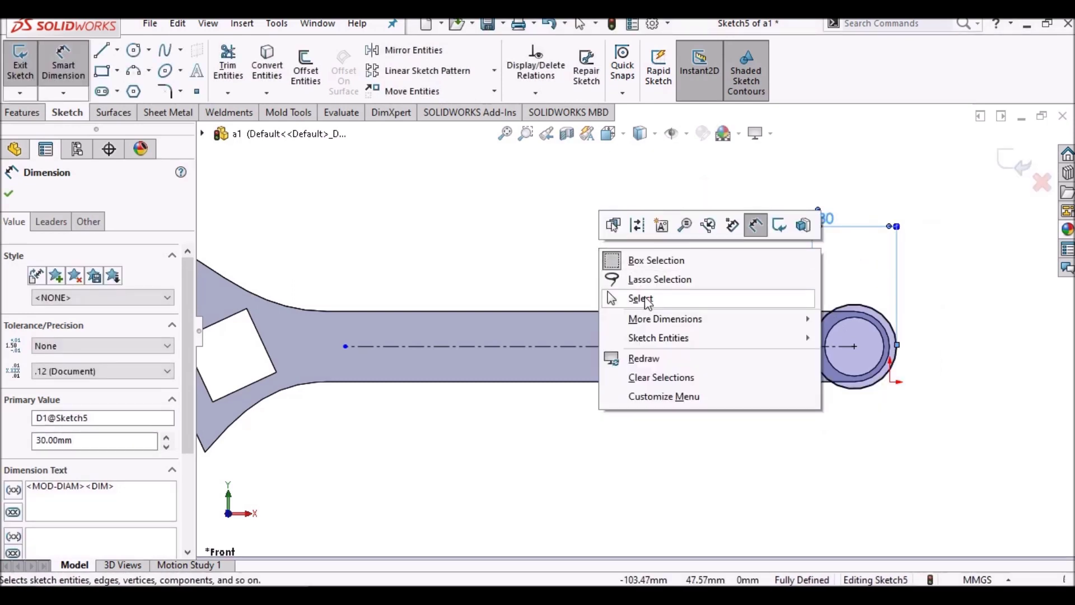
left_click(640, 297)
left_click(118, 54)
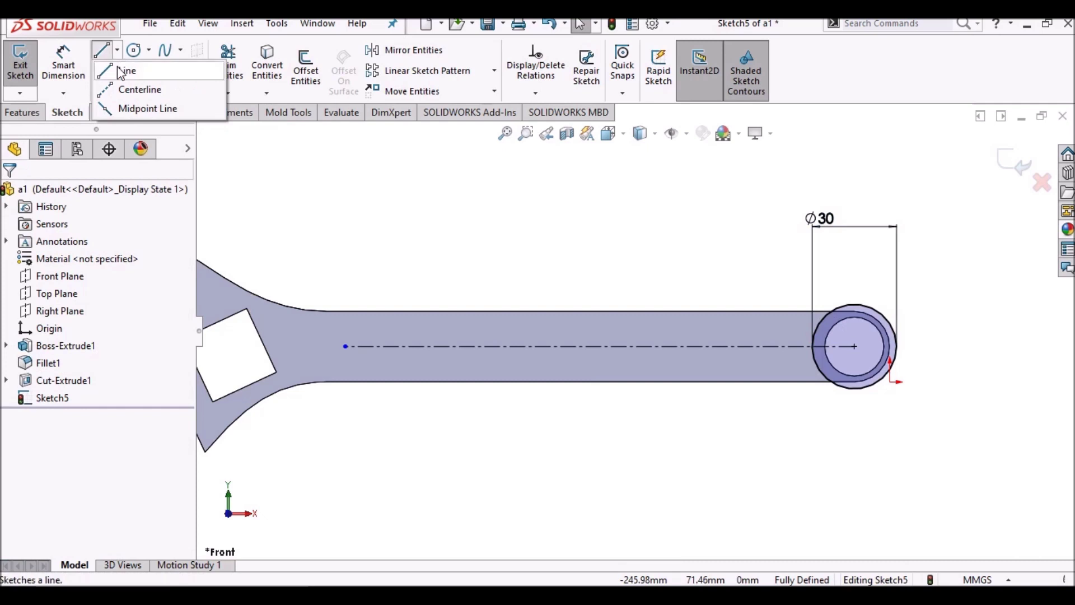
- Draw two horizontal lines along the handle, above and below the centreline, to the Ø30 circle
left_click(125, 70)
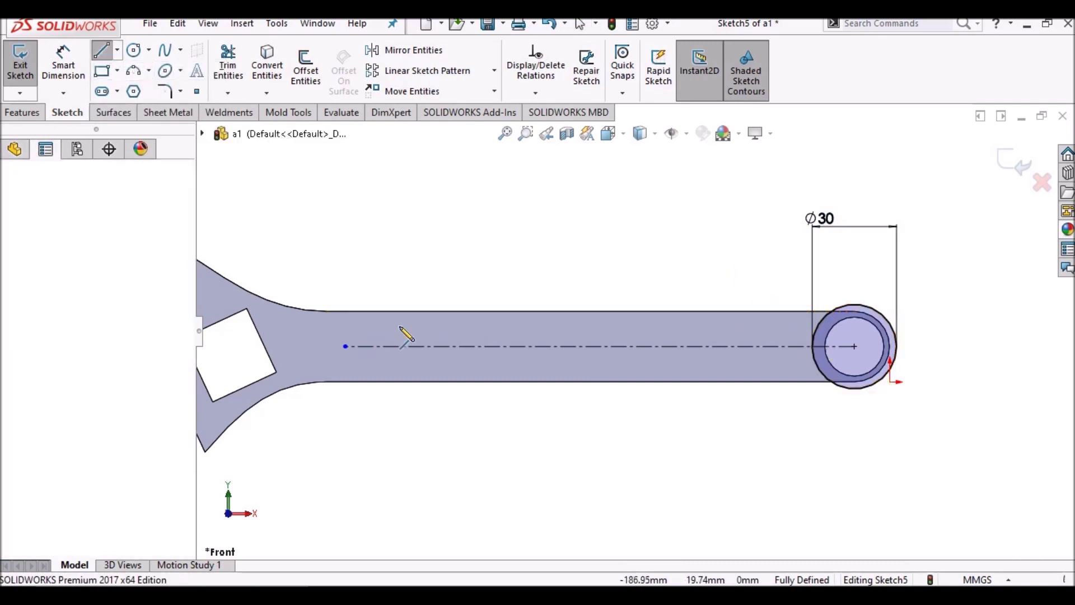
left_click(362, 326)
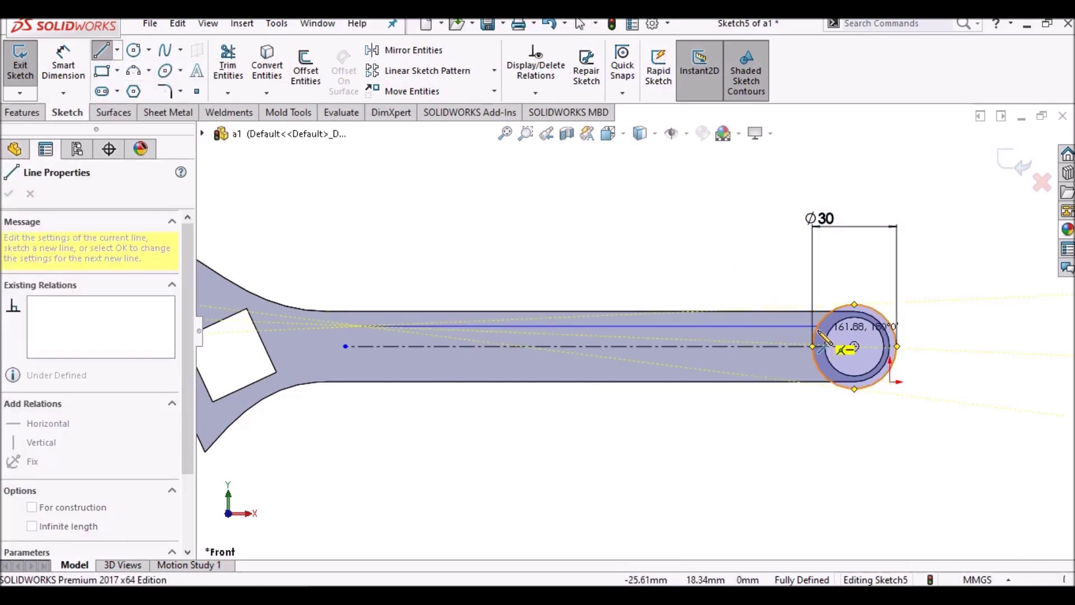
left_click(817, 325)
right_click(712, 261)
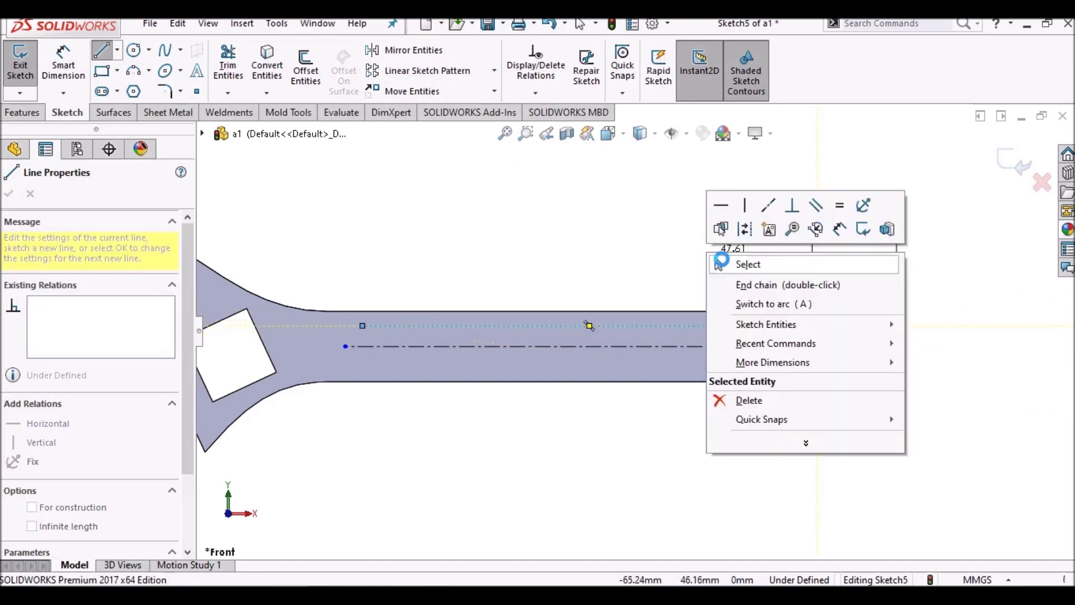
left_click(742, 261)
left_click(699, 326)
key("Escape")
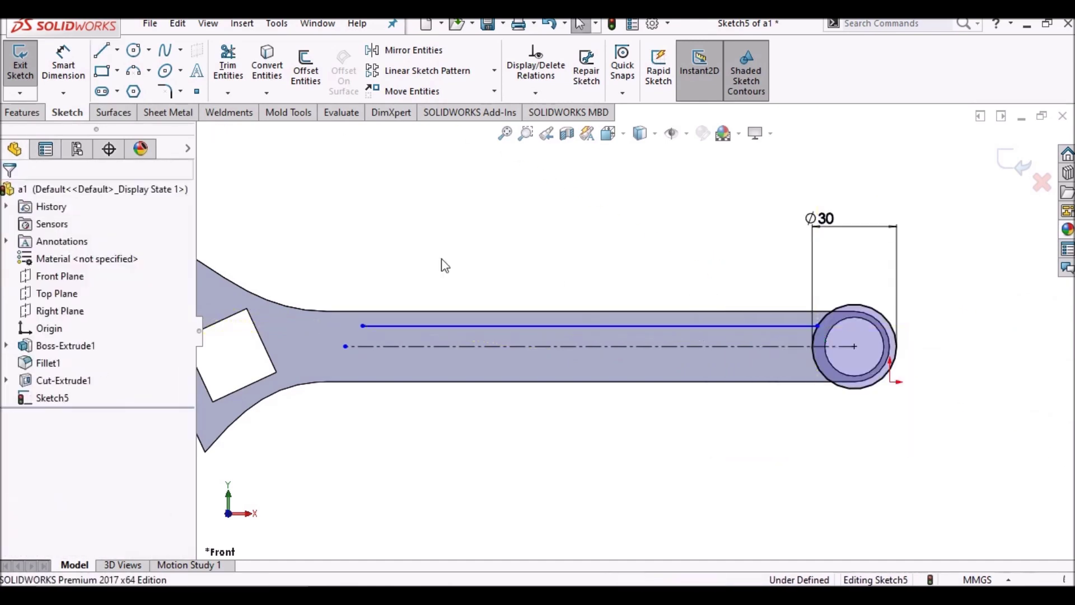
left_click(118, 50)
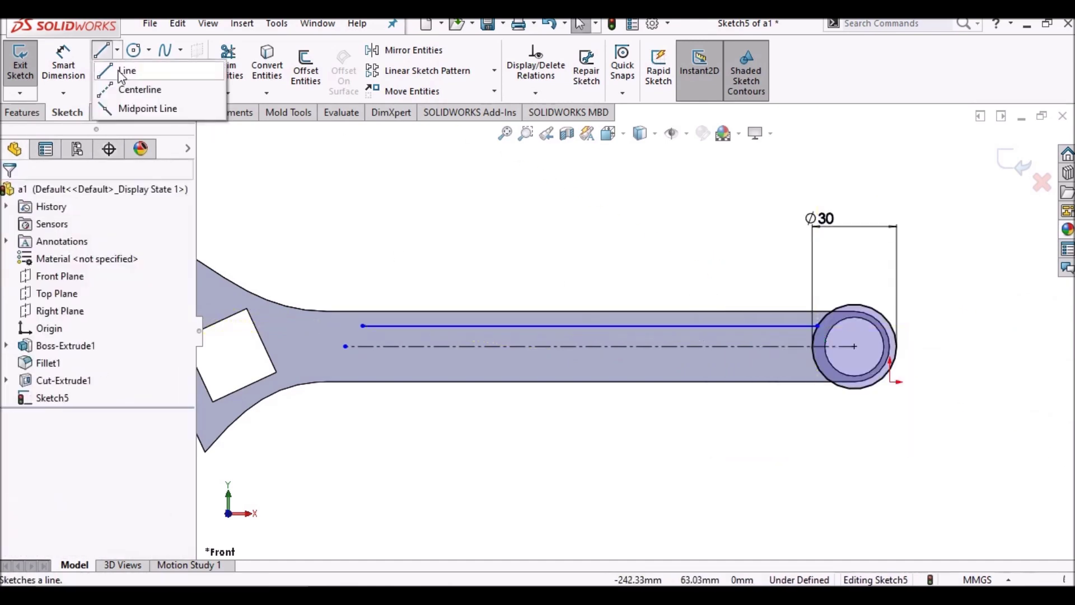
left_click(125, 68)
left_click(363, 365)
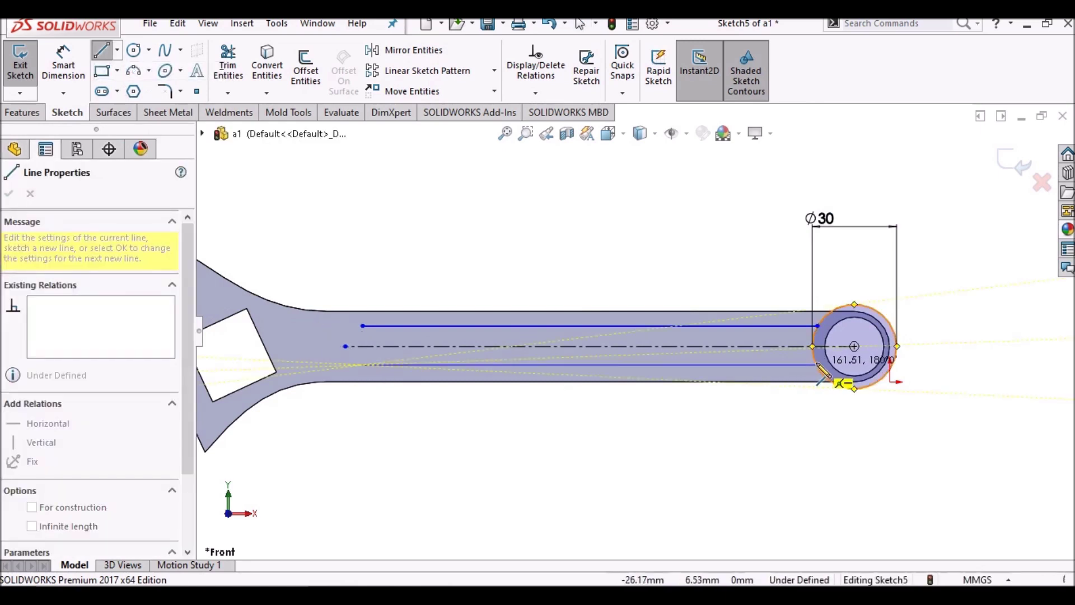
right_click(627, 208)
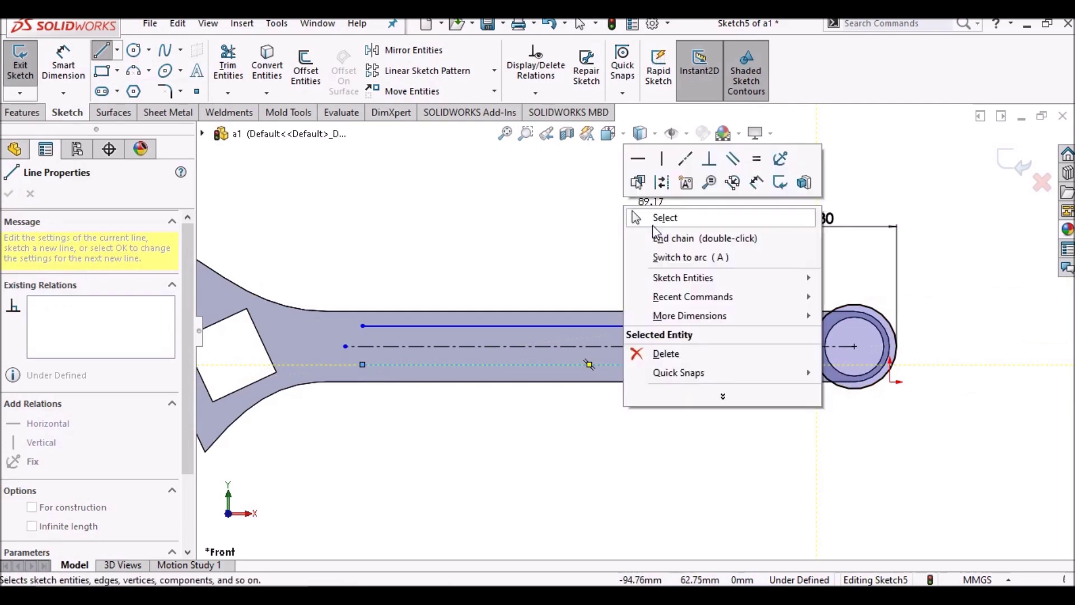
left_click(661, 218)
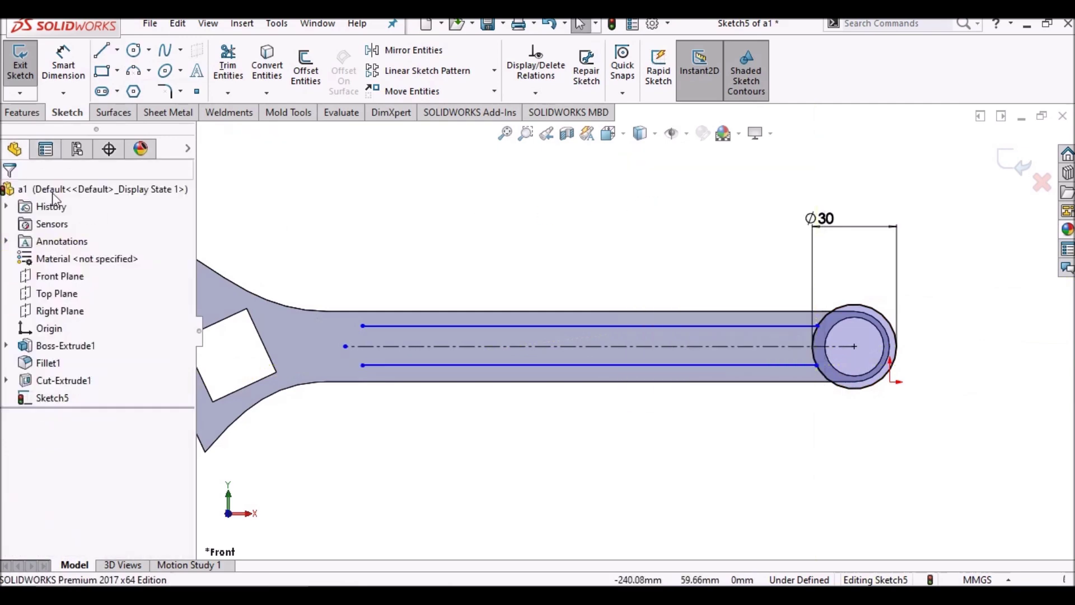
- Draw a circle centred on the centreline's left end
left_click(134, 52)
left_click(346, 346)
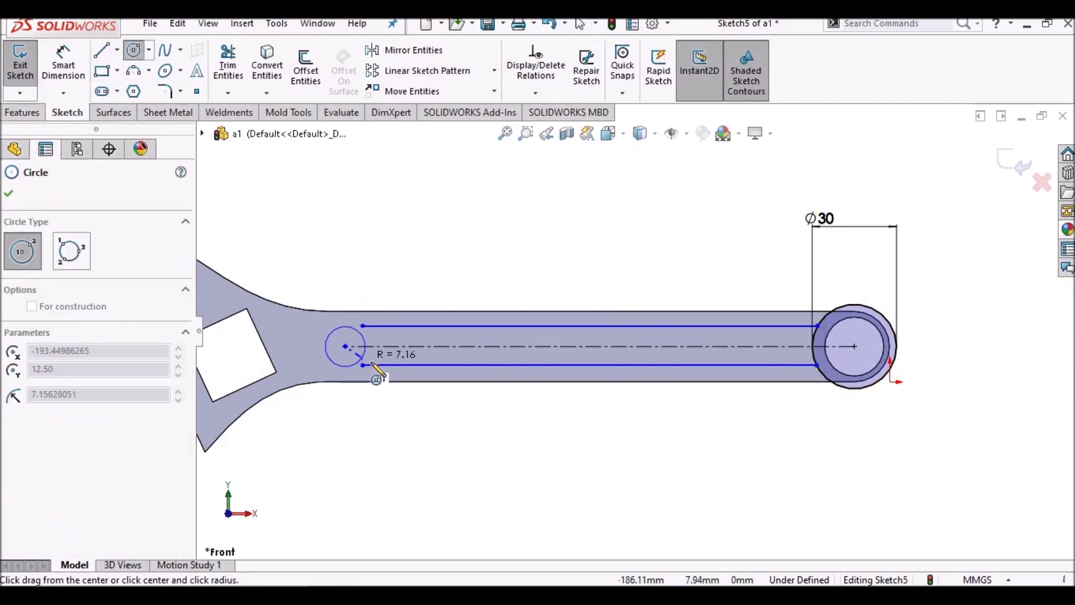
left_click(453, 319)
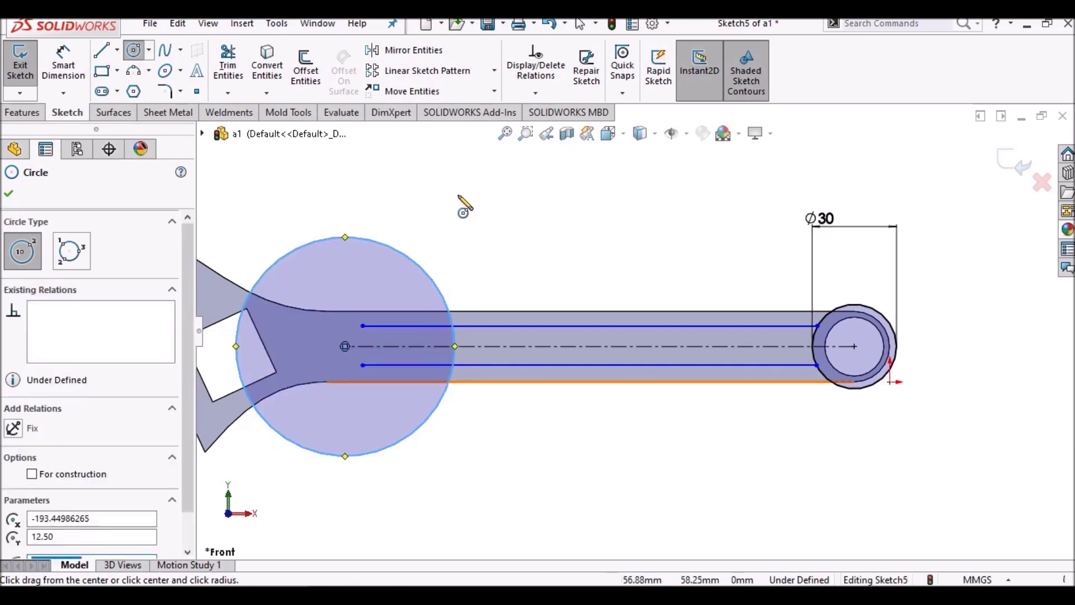
right_click(469, 188)
left_click(492, 194)
- Dimension the left-end circle's diameter to 16
left_click(68, 64)
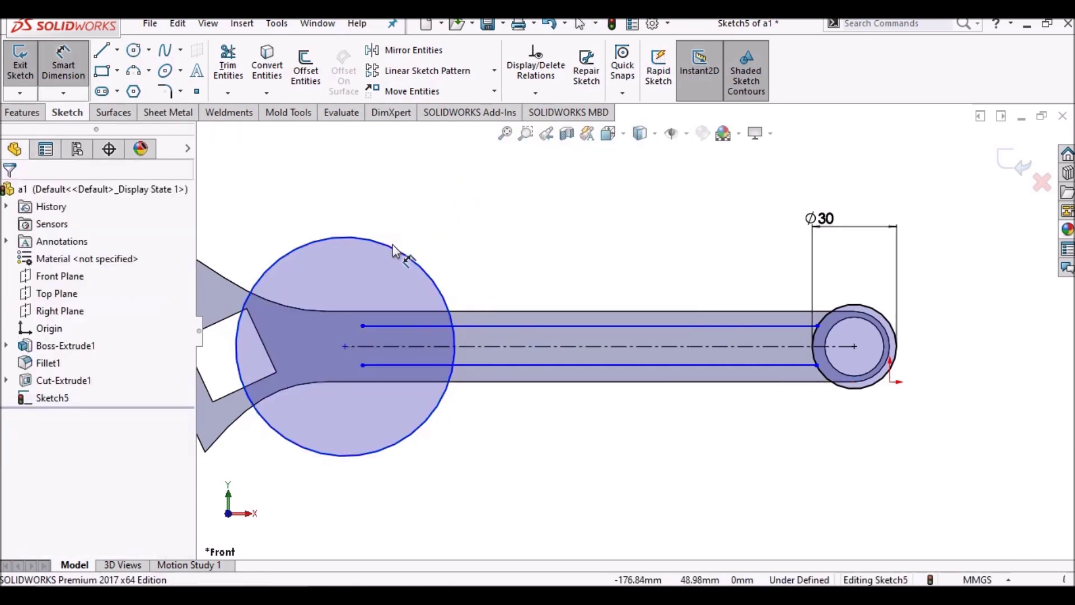
left_click(396, 247)
left_click(439, 216)
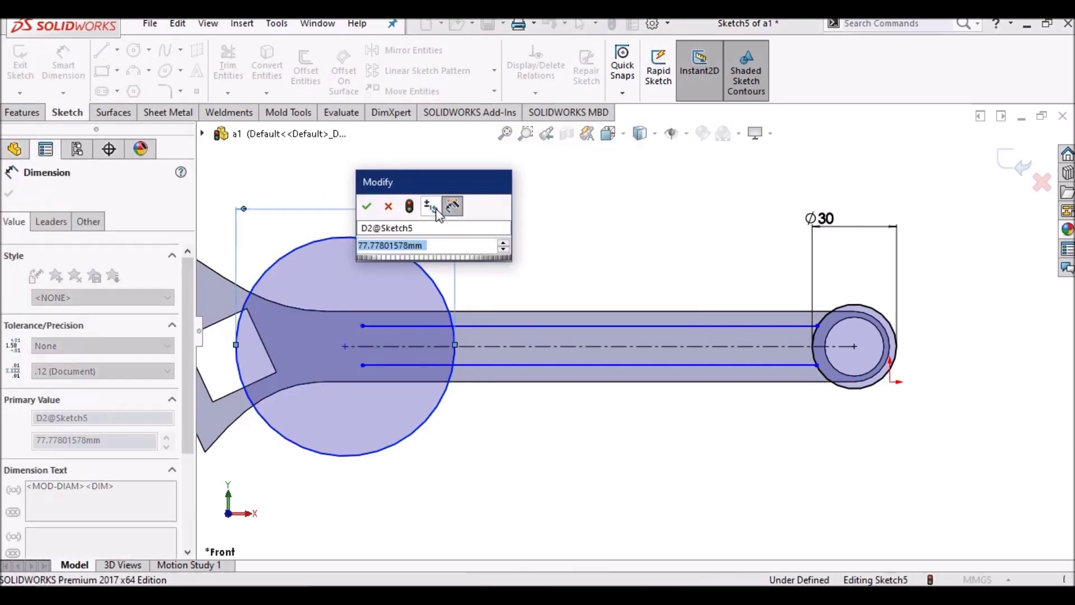
type("16")
key("Return")
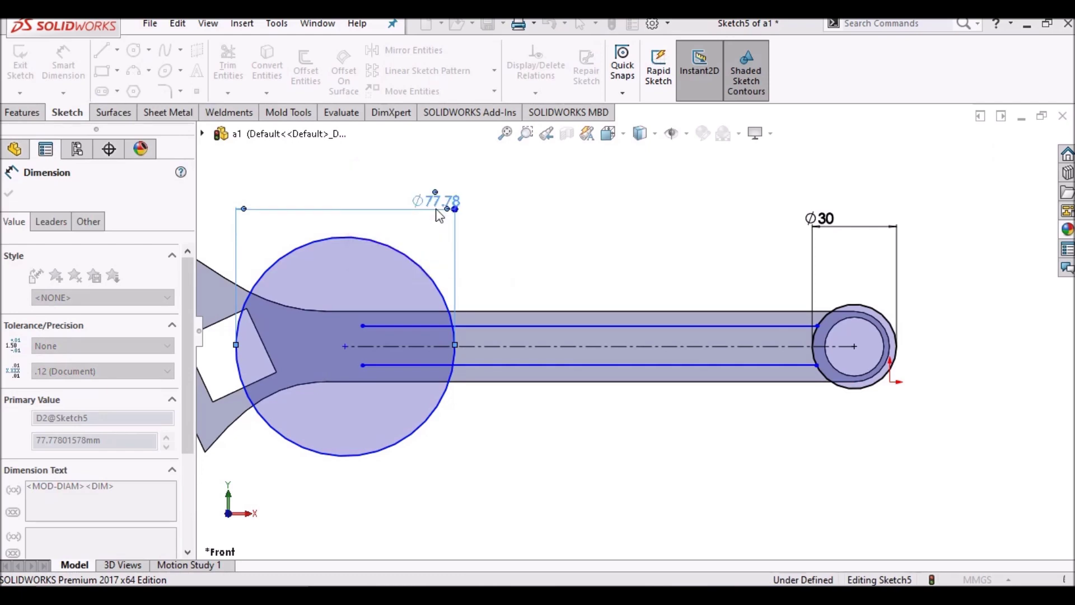
left_click(462, 231)
right_click(468, 238)
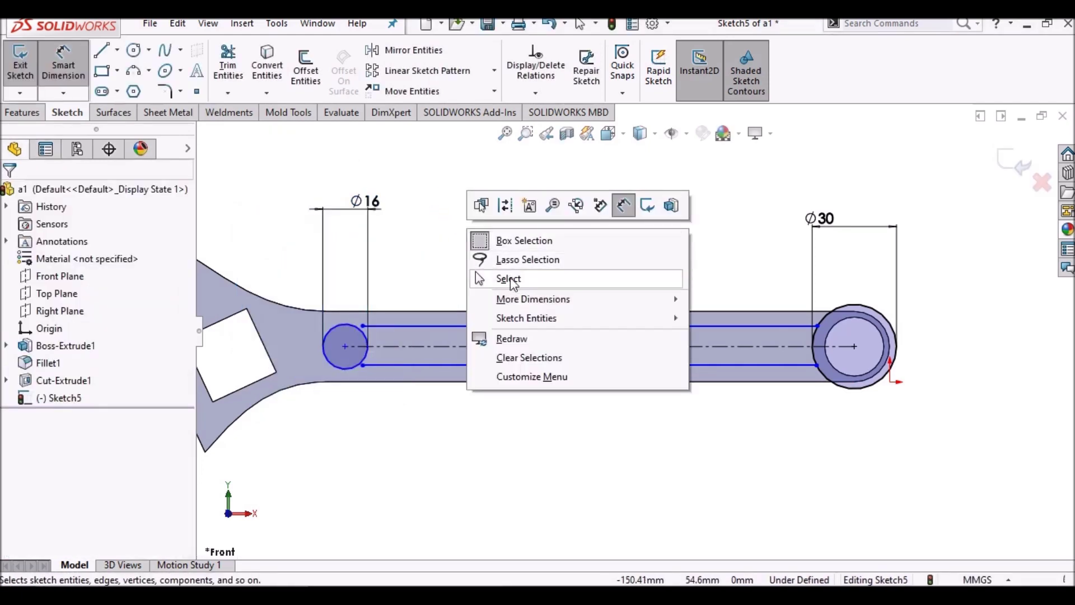
left_click(506, 280)
- Make the two groove lines symmetric about the centerline
left_click(509, 325)
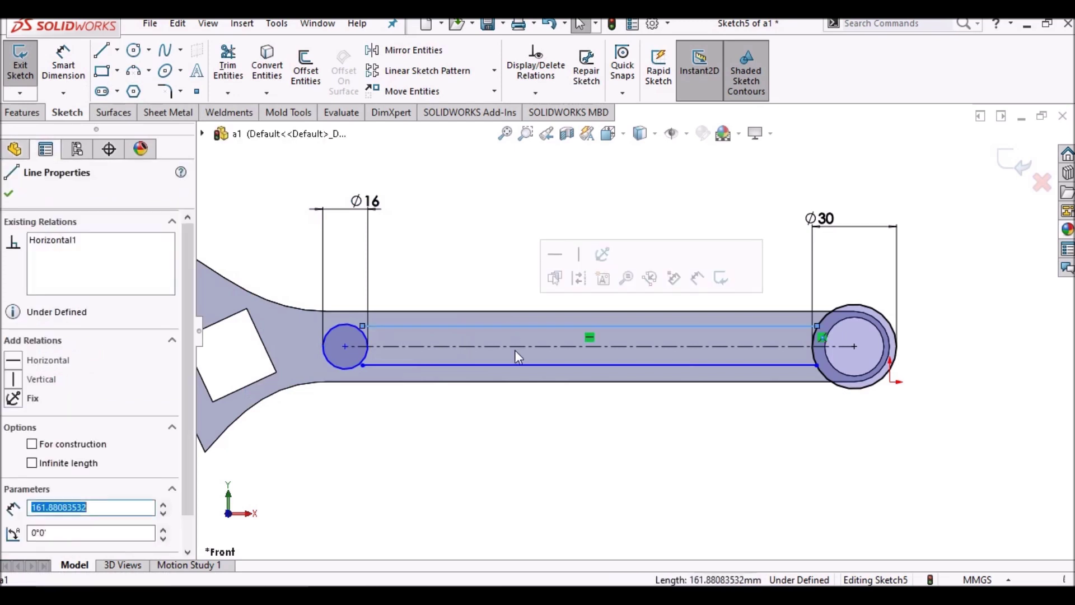
left_click(515, 346, "ctrl")
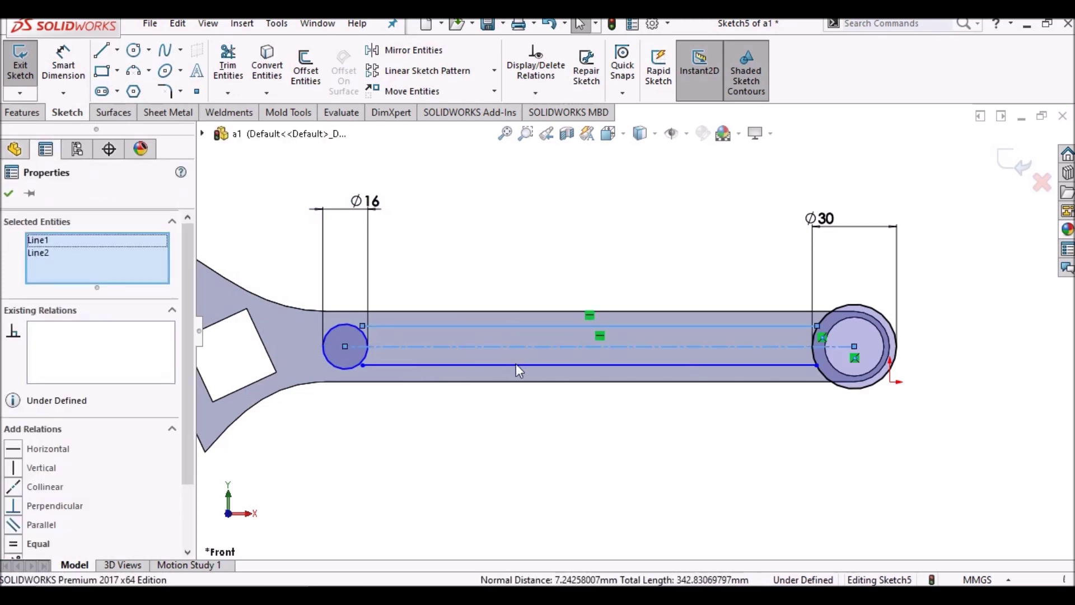
left_click(516, 365, "ctrl")
left_click(35, 544)
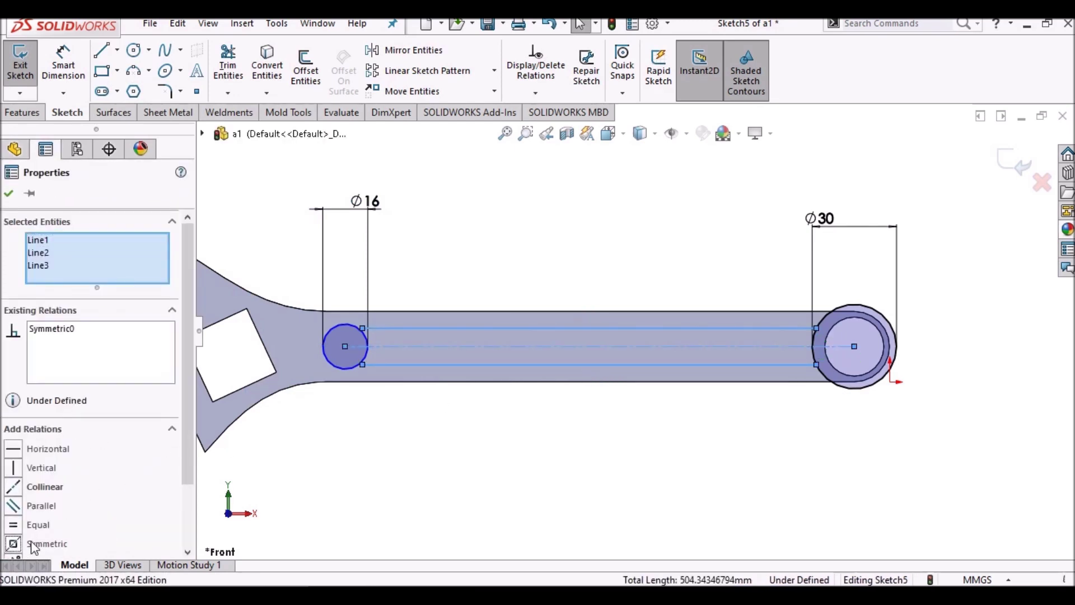
left_click(7, 195)
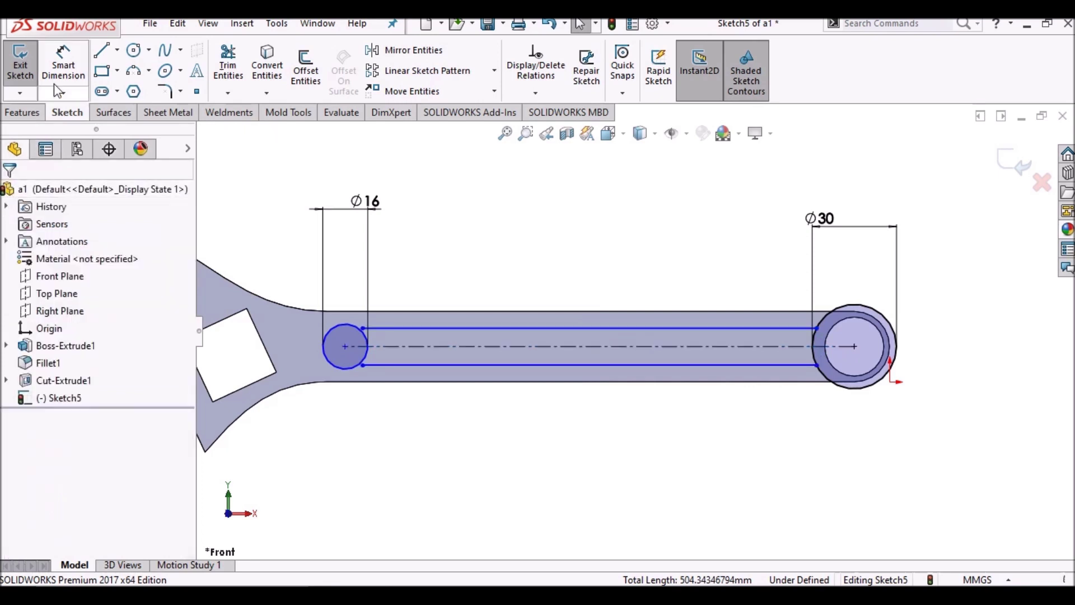
- Dimension the spacing between the two groove lines as 16
left_click(62, 56)
left_click(523, 328)
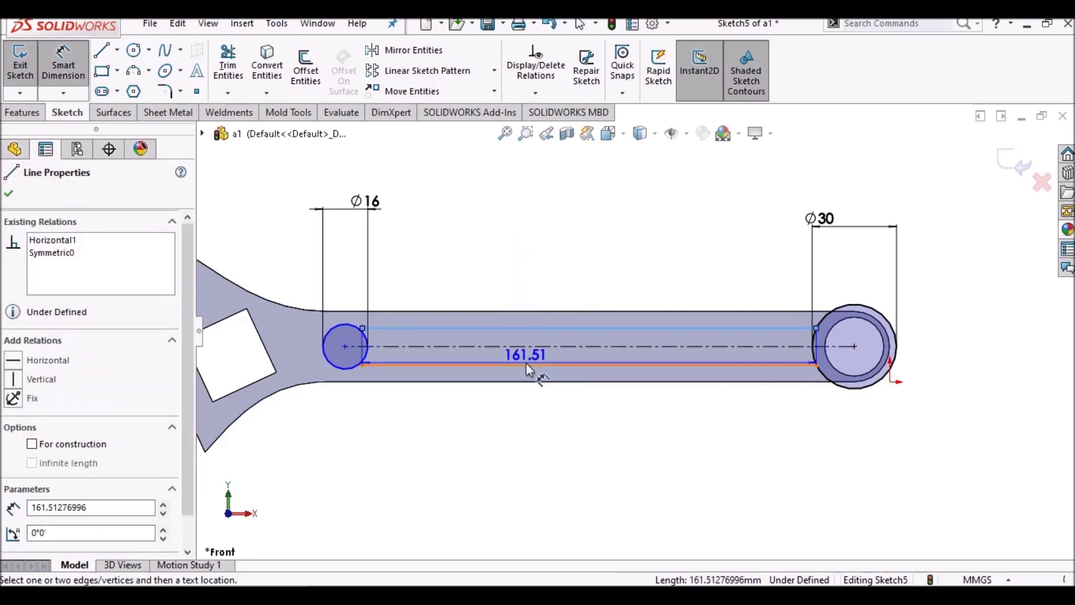
left_click(526, 363)
left_click(534, 260)
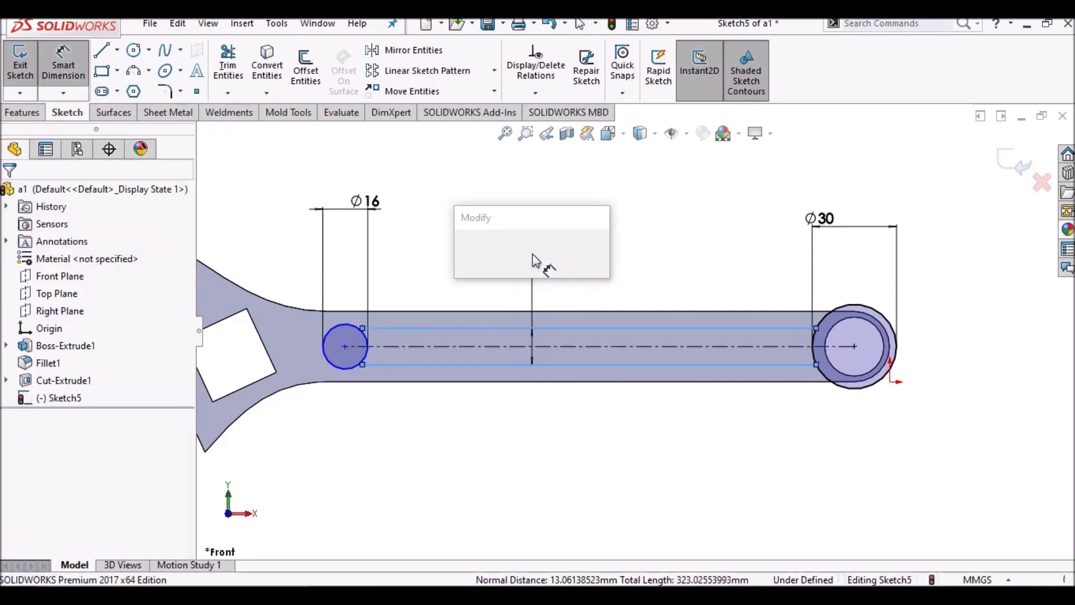
type("16")
key("Return")
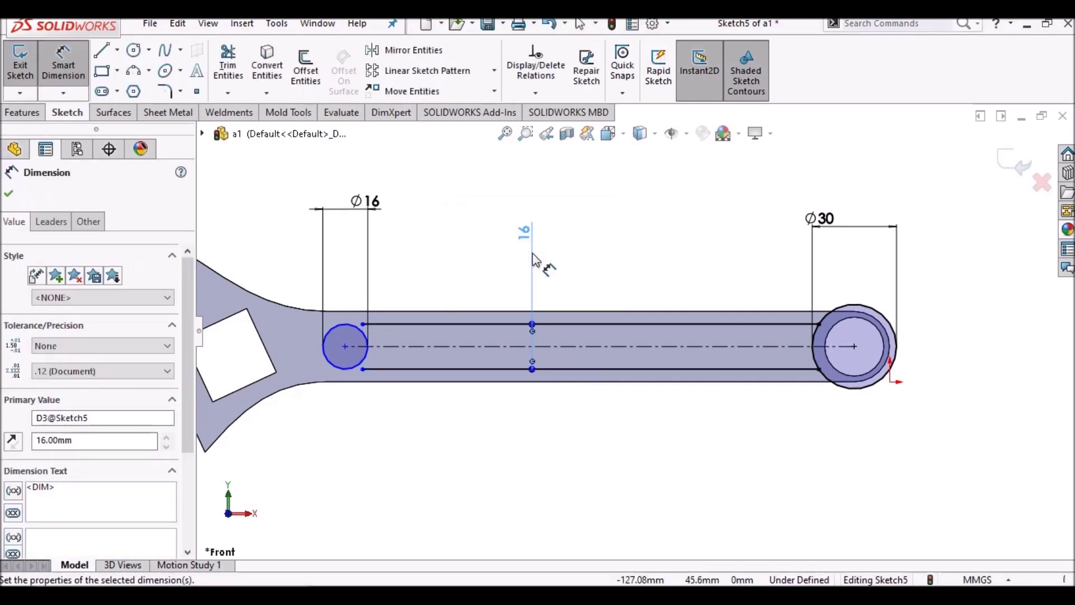
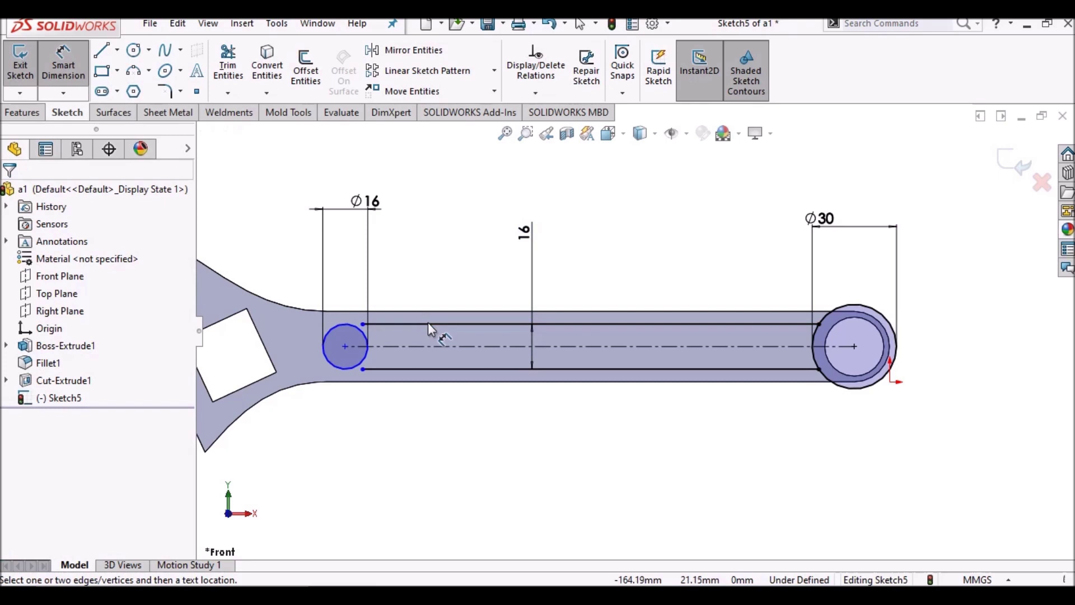
- Dimension the slot length from the left endpoint to the right circle as 190
left_click(362, 324)
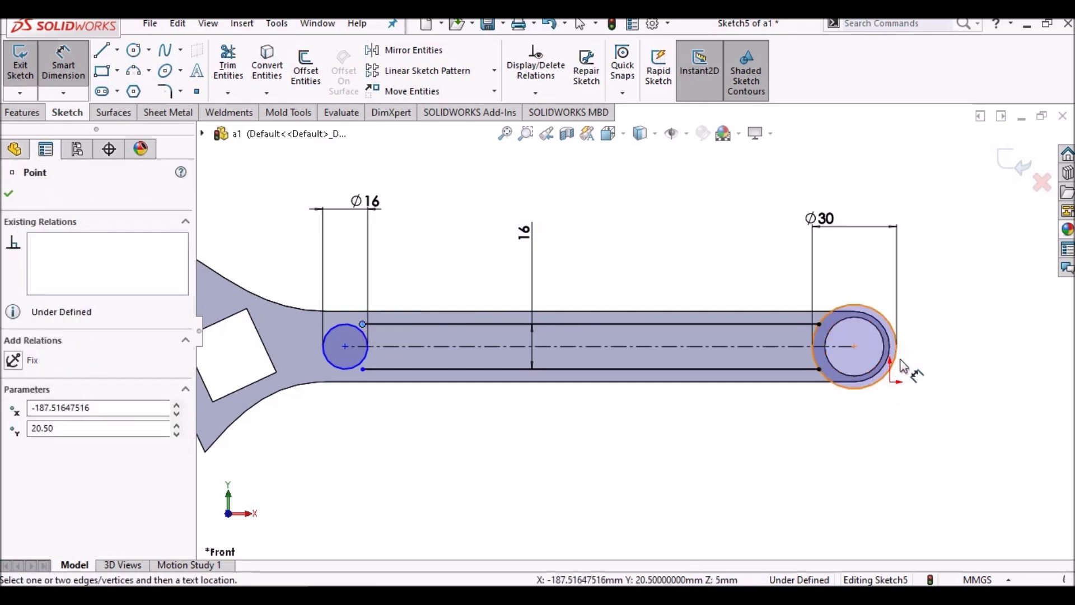
left_click(892, 383)
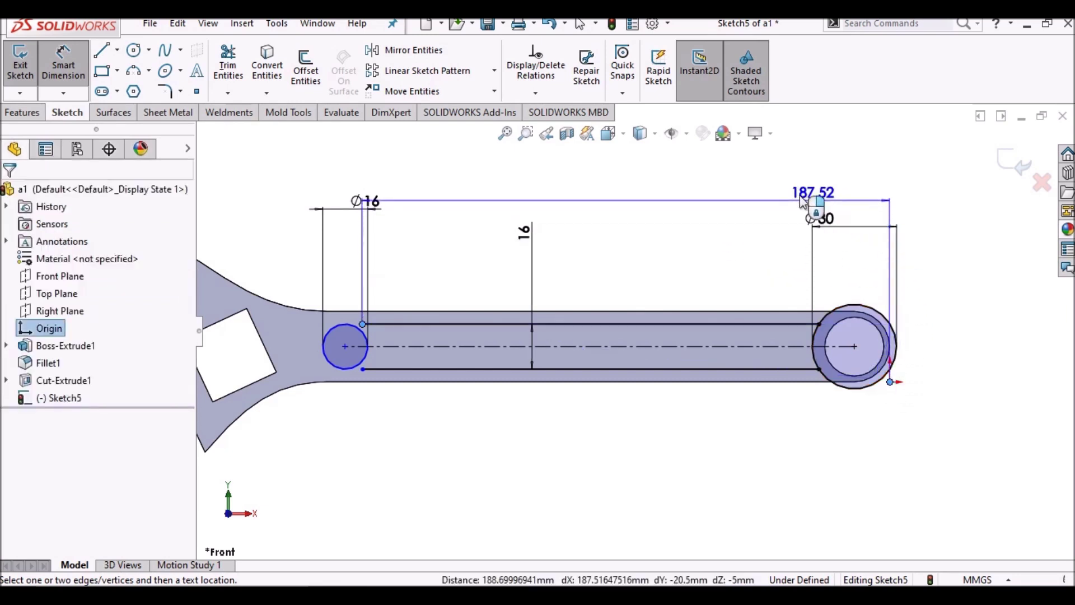
left_click(742, 192)
type("190")
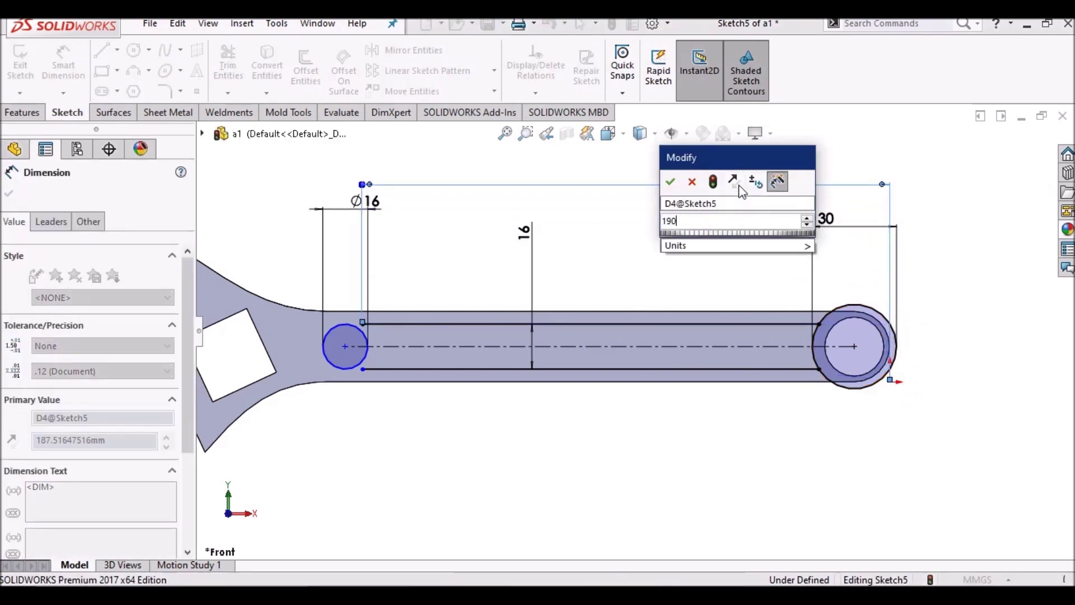
key("Return")
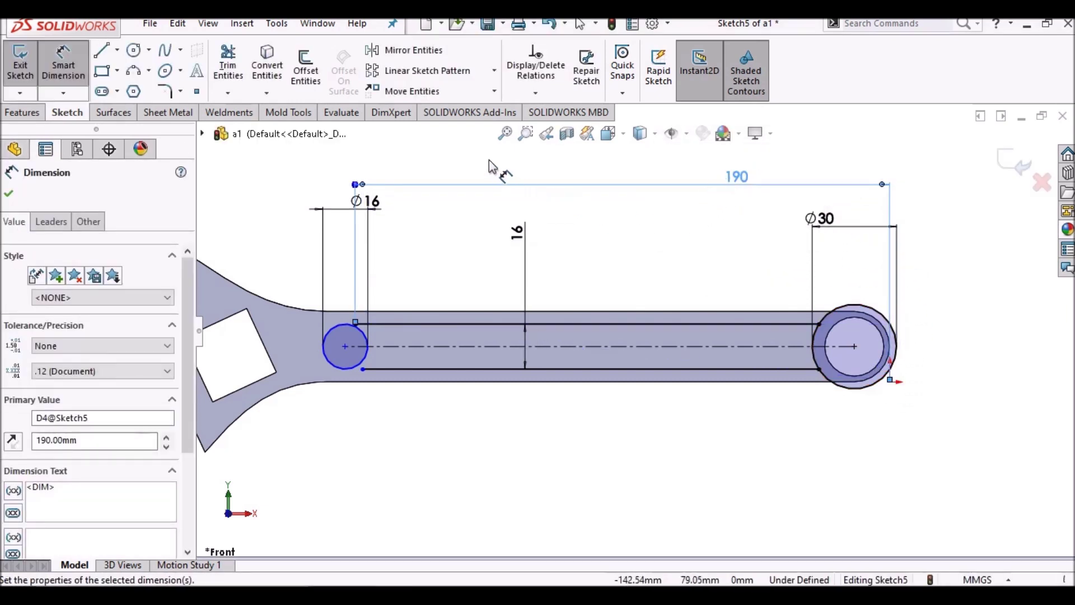
right_click(491, 164)
left_click(529, 210)
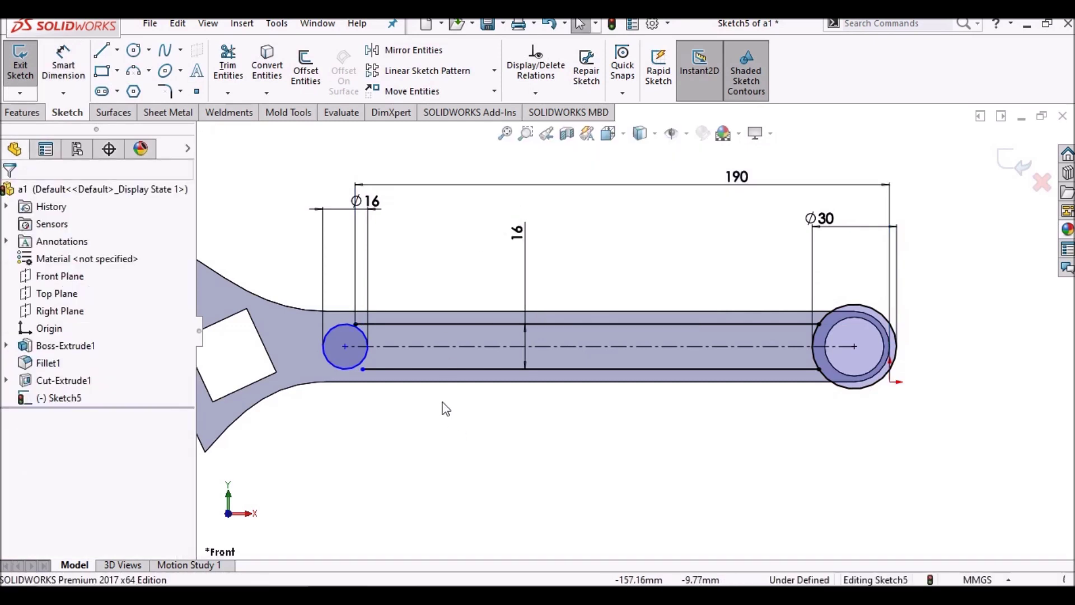
- Add an Equal relation between the top and bottom slot lines
left_click(387, 371)
left_click(393, 325, "ctrl")
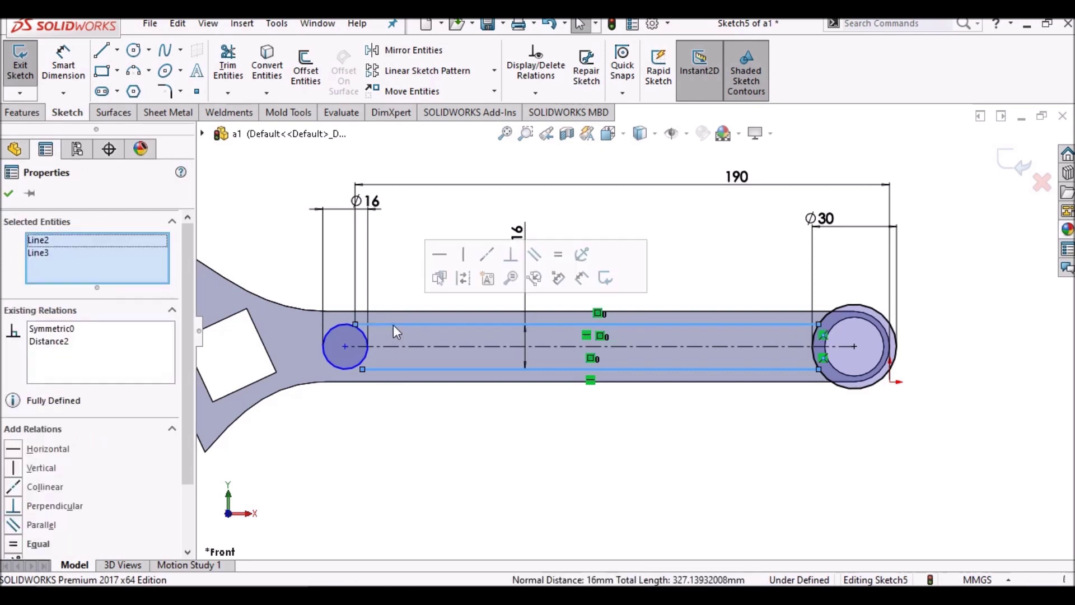
left_click(54, 546)
left_click(9, 194)
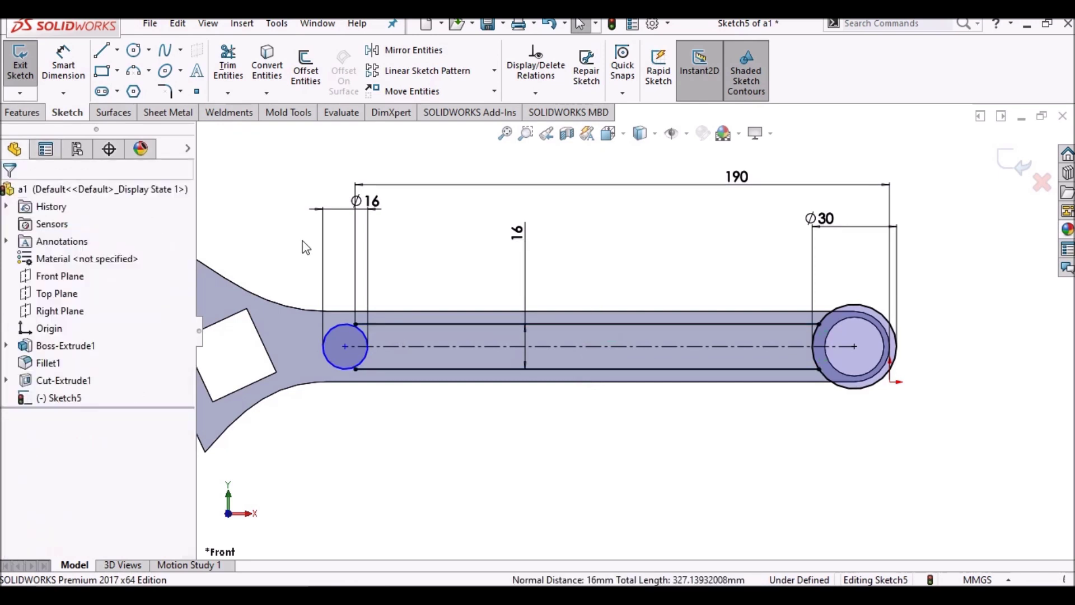
- Make the Ø16 circle's centre coincident with the slot line's left endpoint
scroll(212, 216, "down", 2)
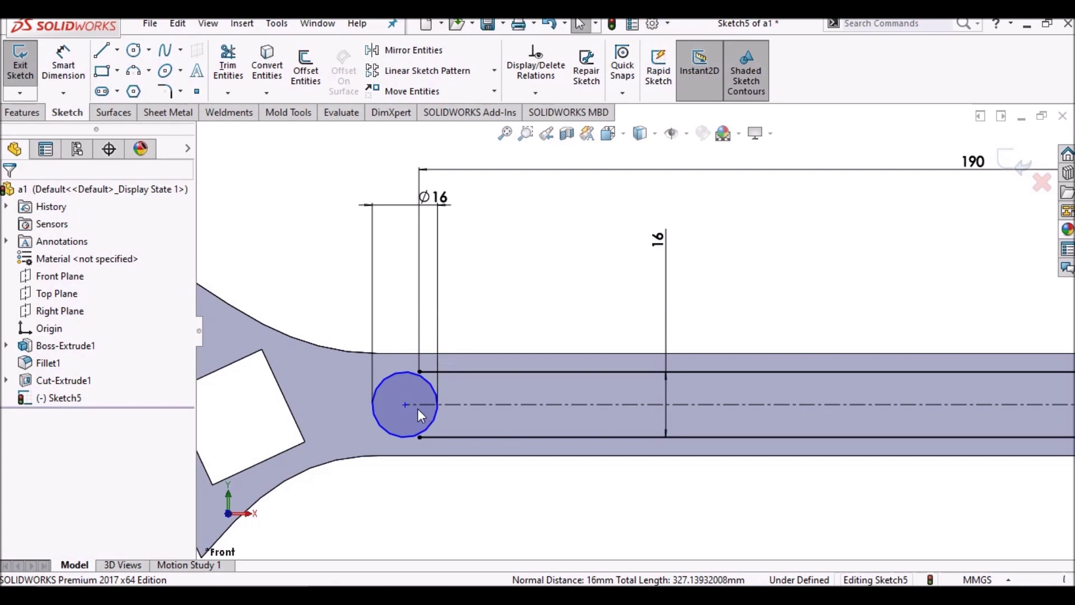
mouse_move(406, 401)
left_mouse_down()
mouse_move(426, 403)
mouse_move(398, 403)
left_mouse_up()
key("Escape")
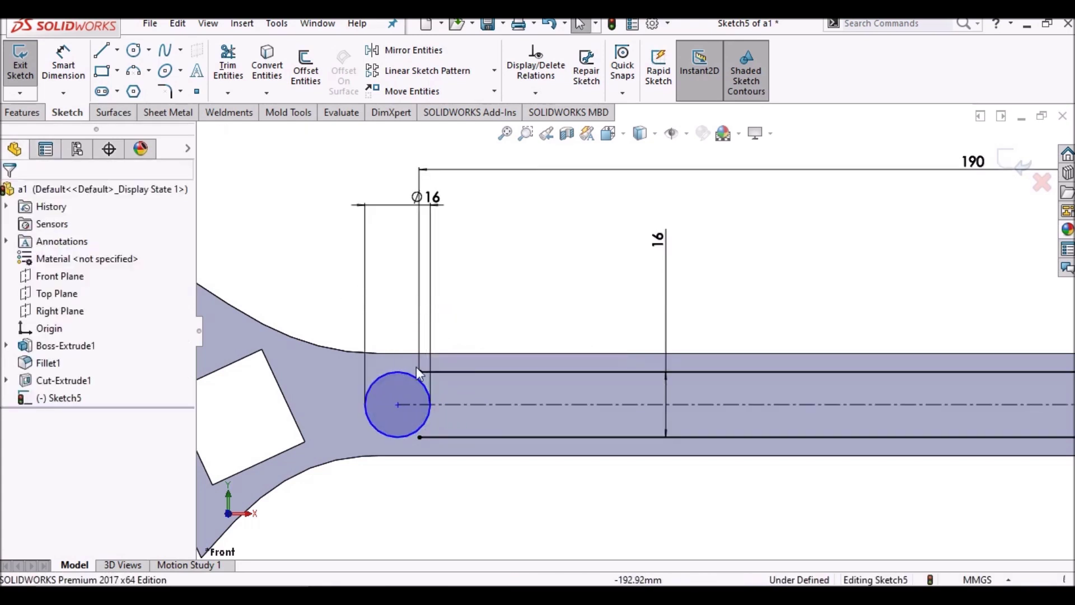
left_click(417, 378)
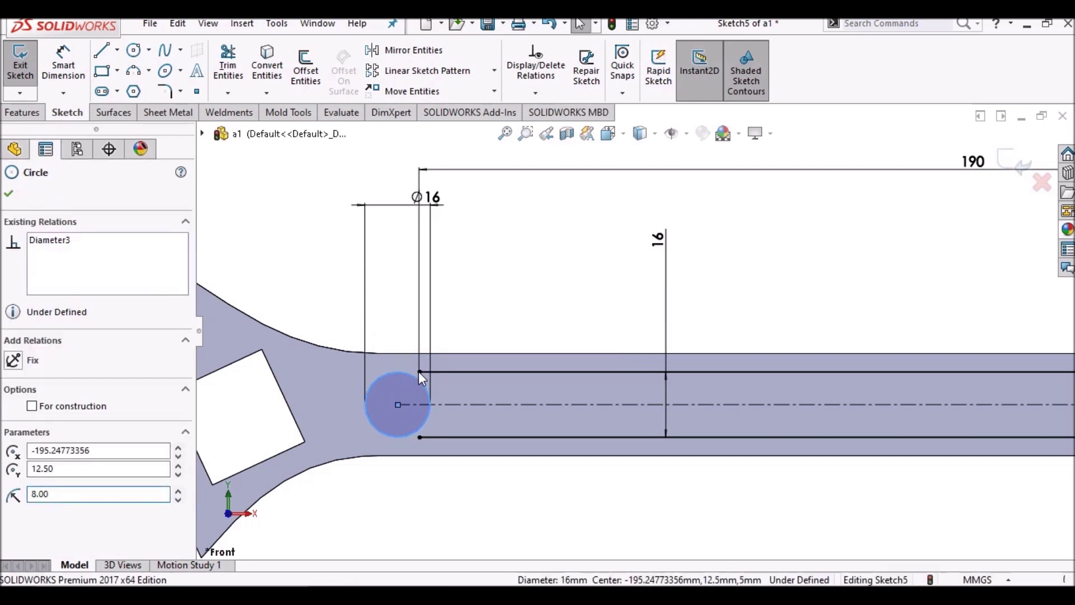
left_click(418, 371)
left_click(49, 467)
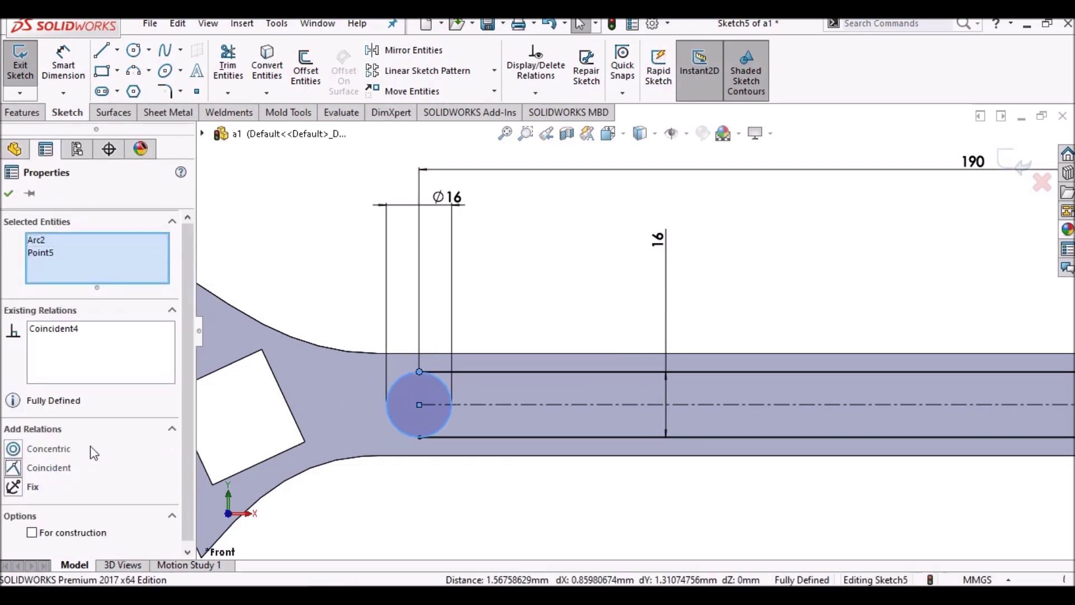
left_click(278, 268)
- Trim the inner half of the Ø16 circle and the overlapping arc of the right circle
key("f")
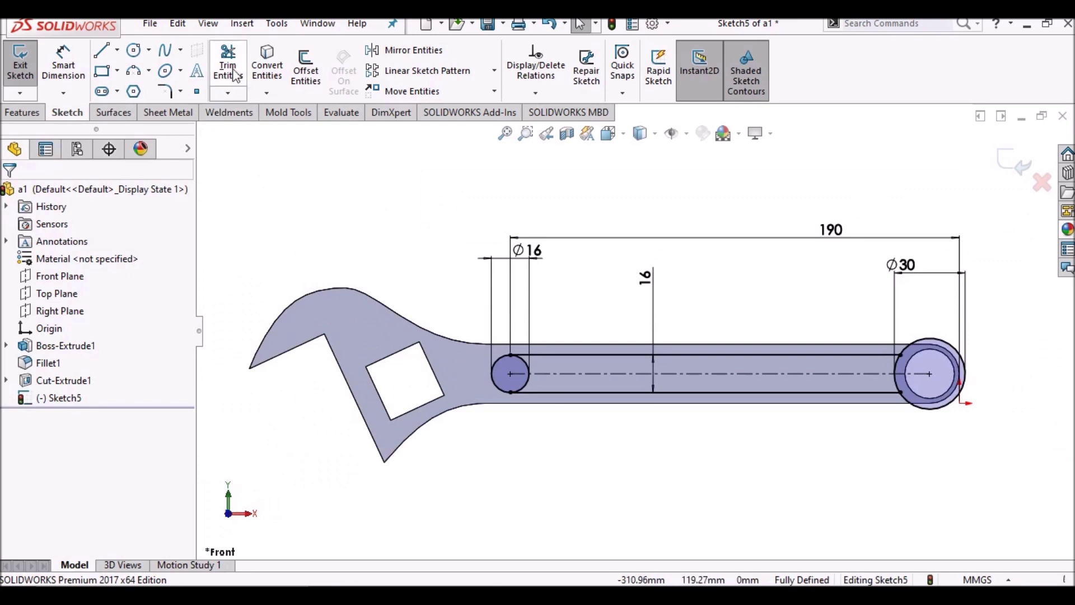
right_click_drag(470, 287, 554, 384)
scroll(532, 369, "down", 3)
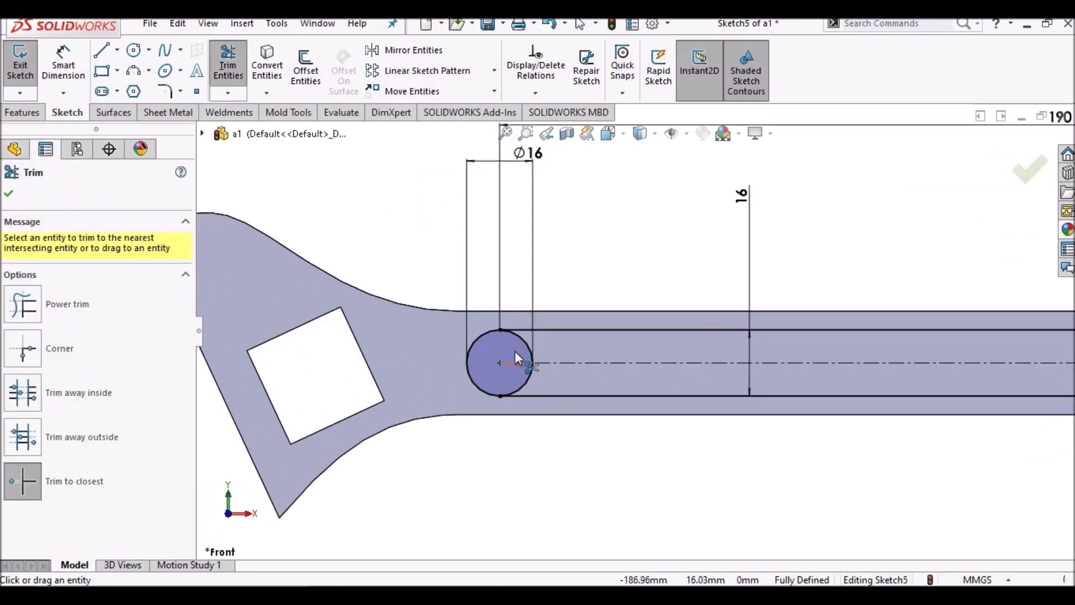
left_click(527, 347)
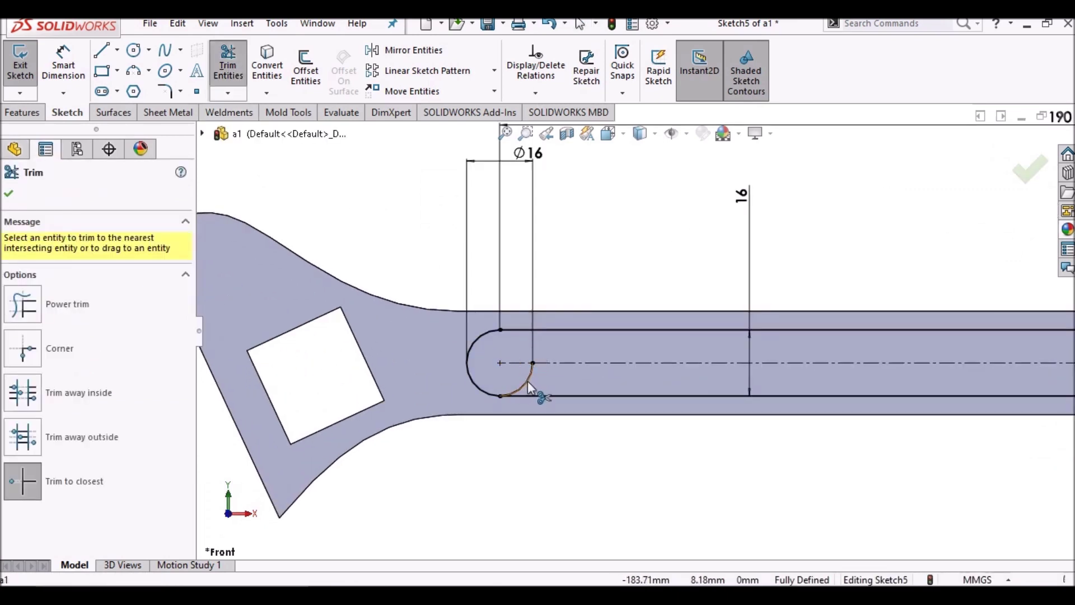
key("f")
scroll(884, 348, "down", 2)
scroll(816, 317, "down", 3)
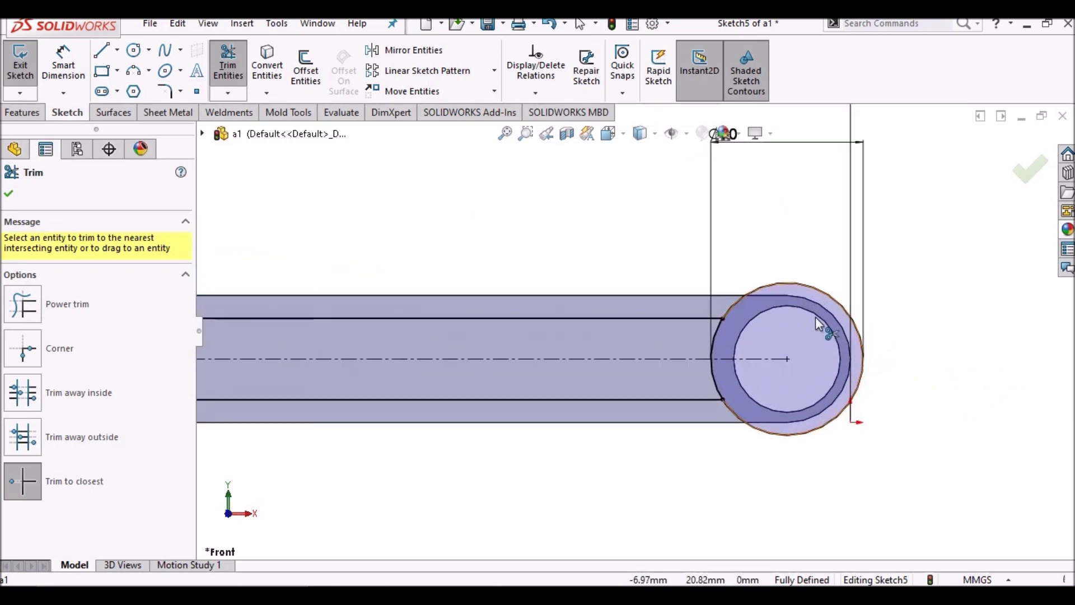
left_click(756, 291)
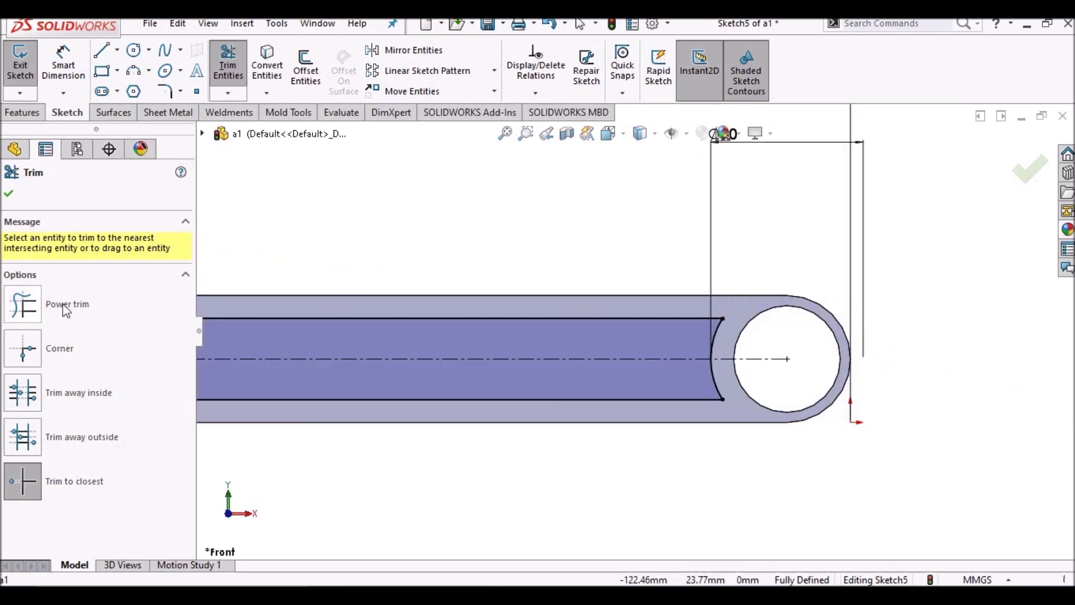
left_click(10, 196)
key("f")
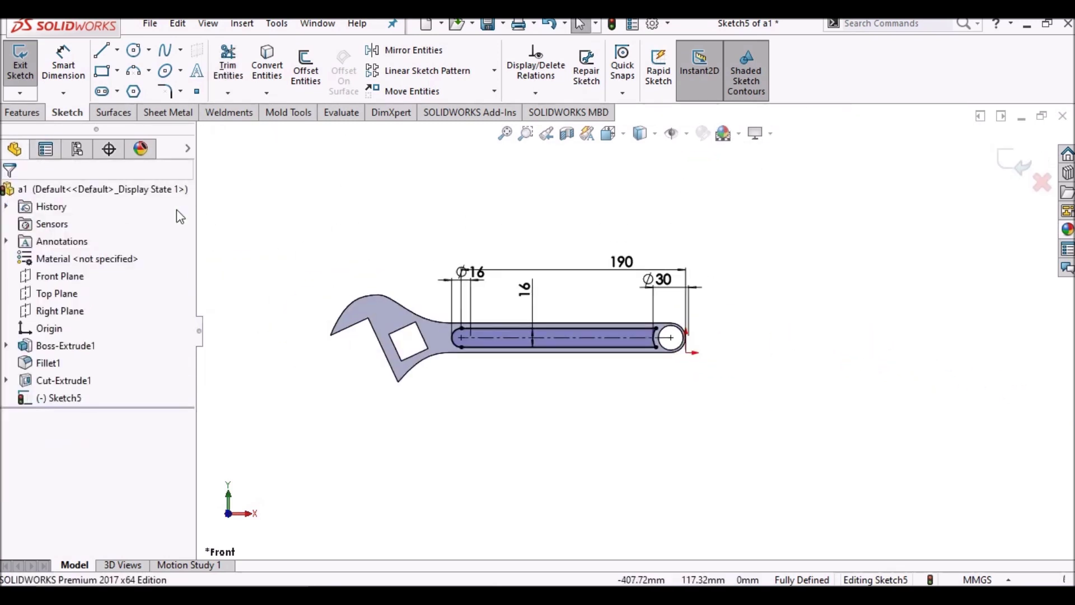
left_click(23, 112)
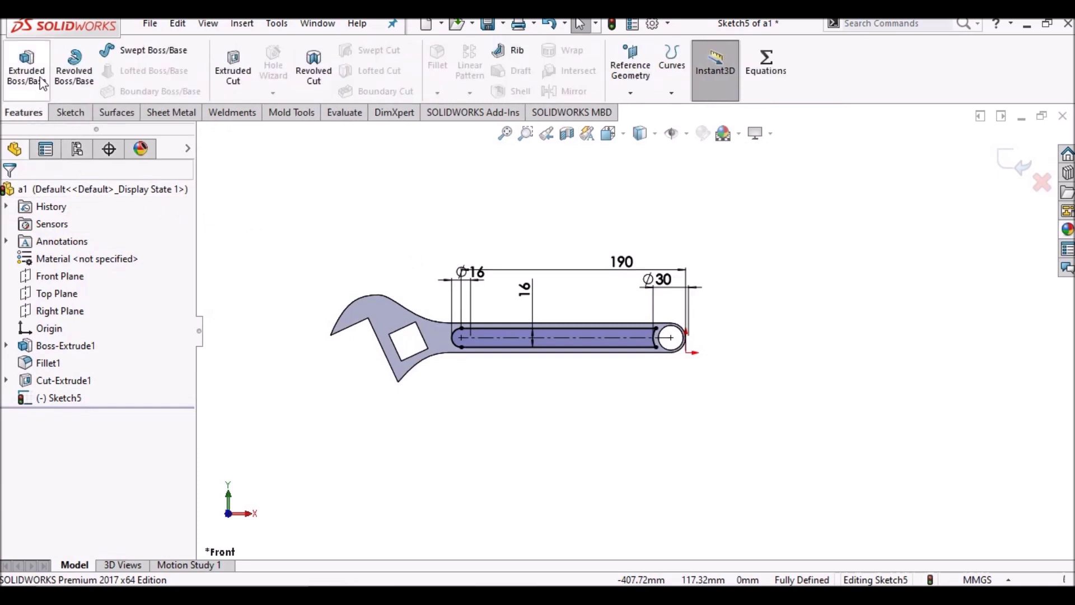
- Extrude-cut the slot sketch 3.00mm deep (Blind) into the handle as Cut-Extrude2
left_click(237, 64)
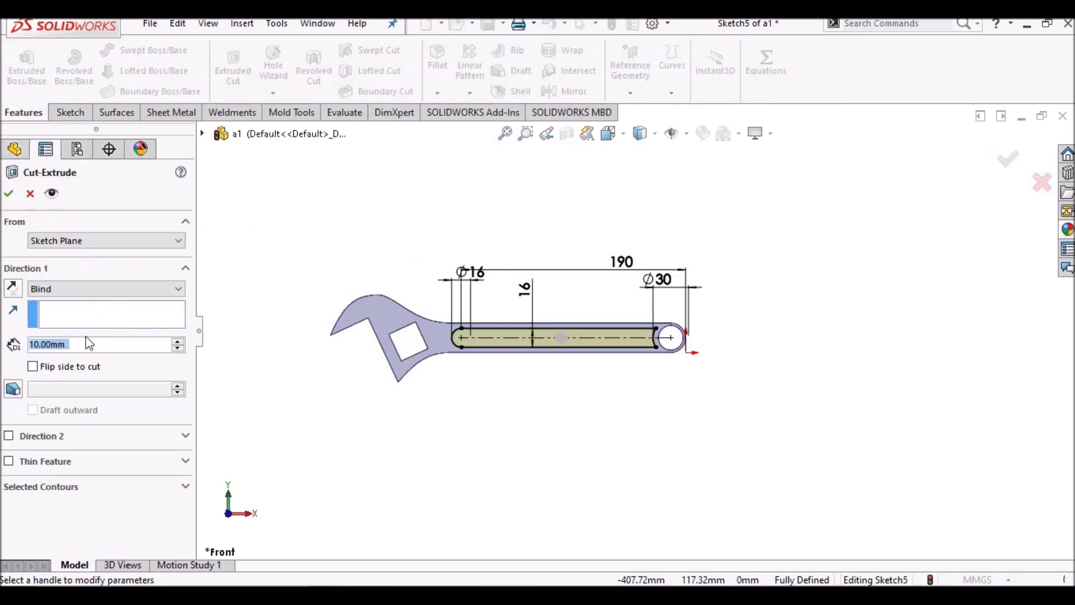
type("3")
key("Return")
middle_click_drag(435, 242, 360, 288)
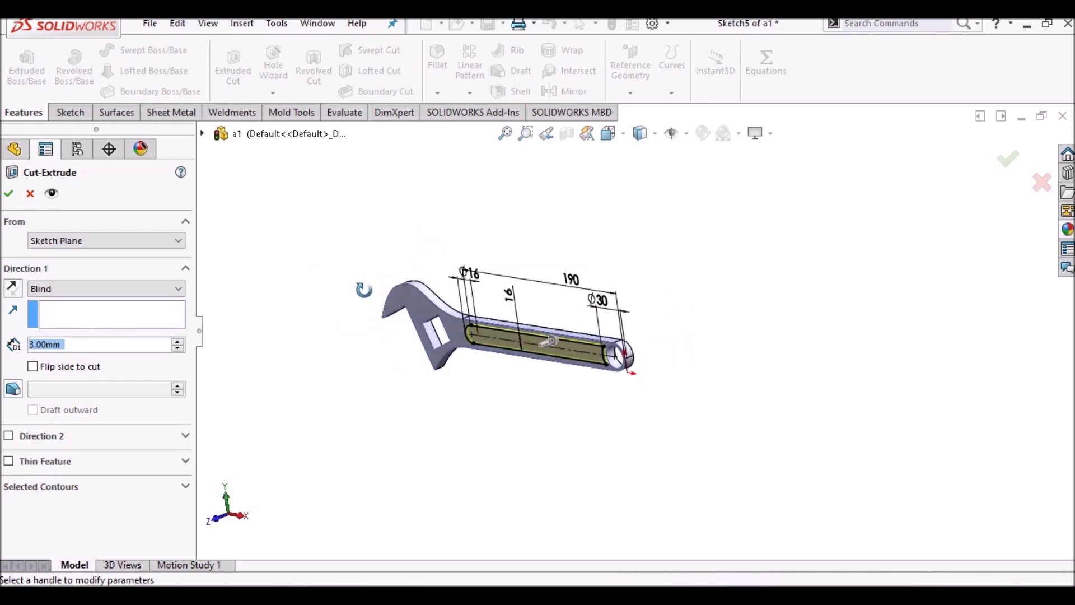
left_click(8, 195)
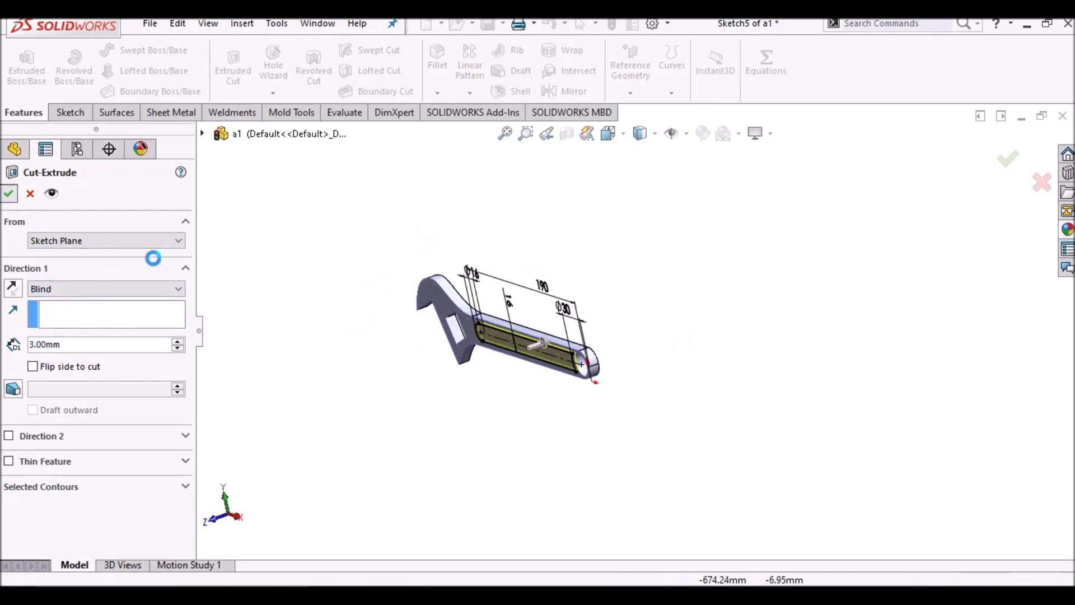
mouse_move(413, 408)
middle_mouse_down()
mouse_move(427, 359)
mouse_move(413, 386)
middle_mouse_up()
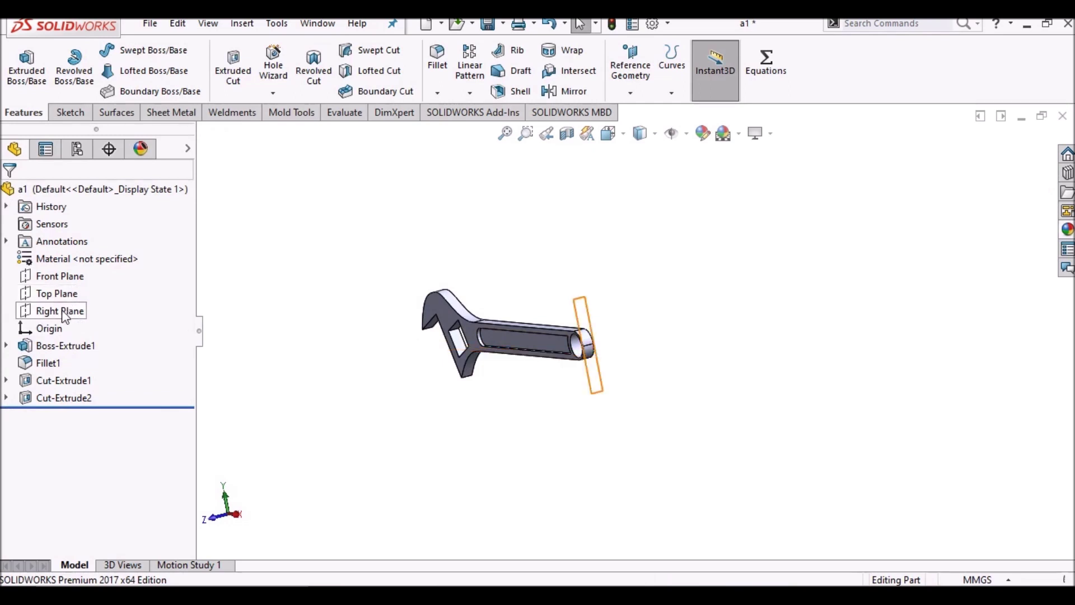
- Mirror Cut-Extrude2 about the Front Plane to create Mirror1
left_click(56, 276)
middle_click_drag(417, 374, 509, 364)
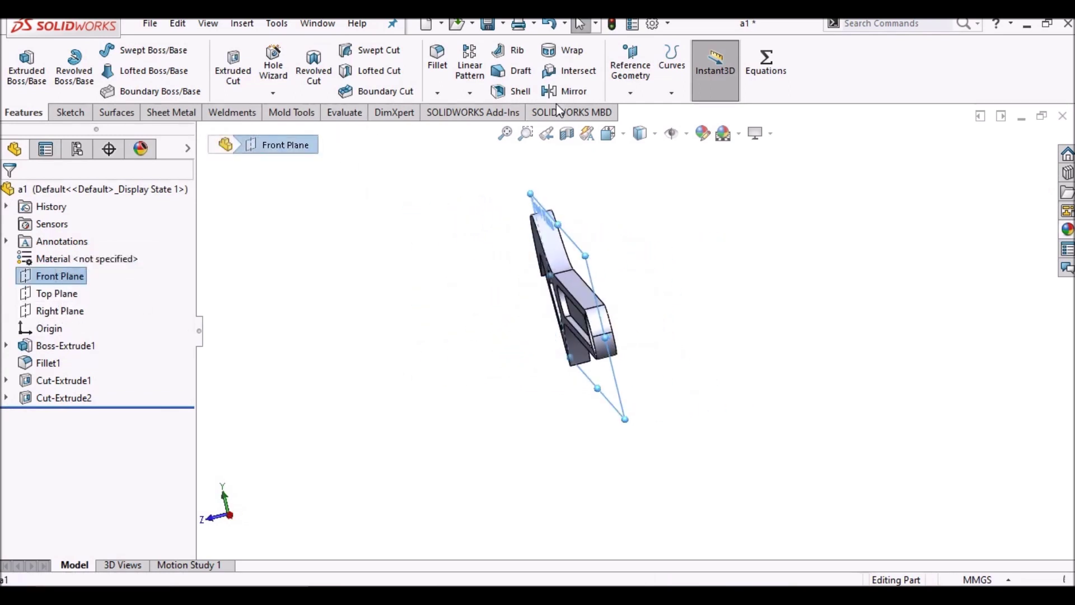
left_click(470, 93)
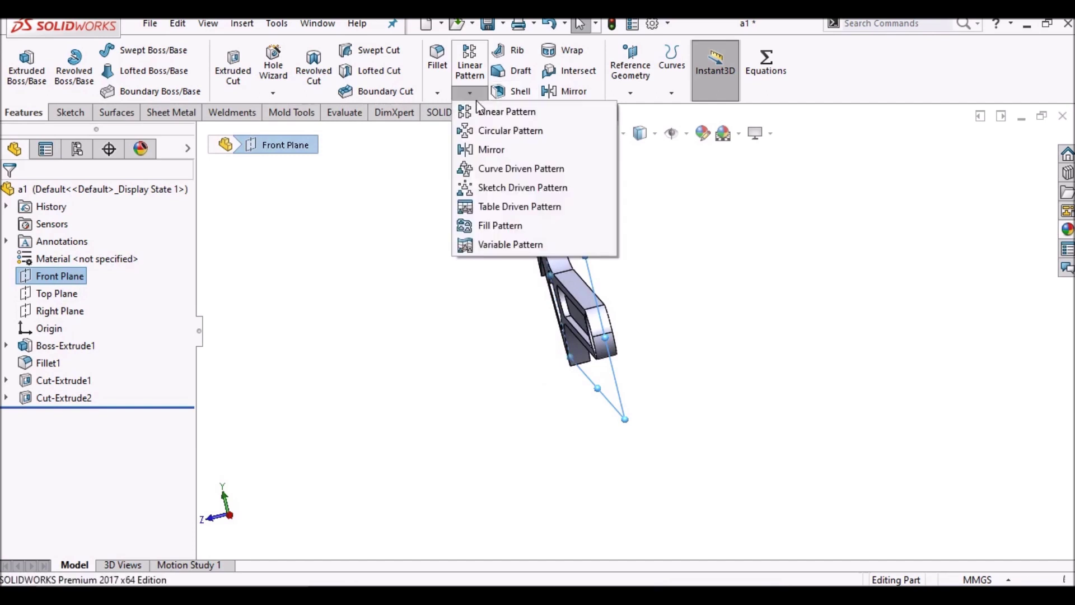
left_click(486, 149)
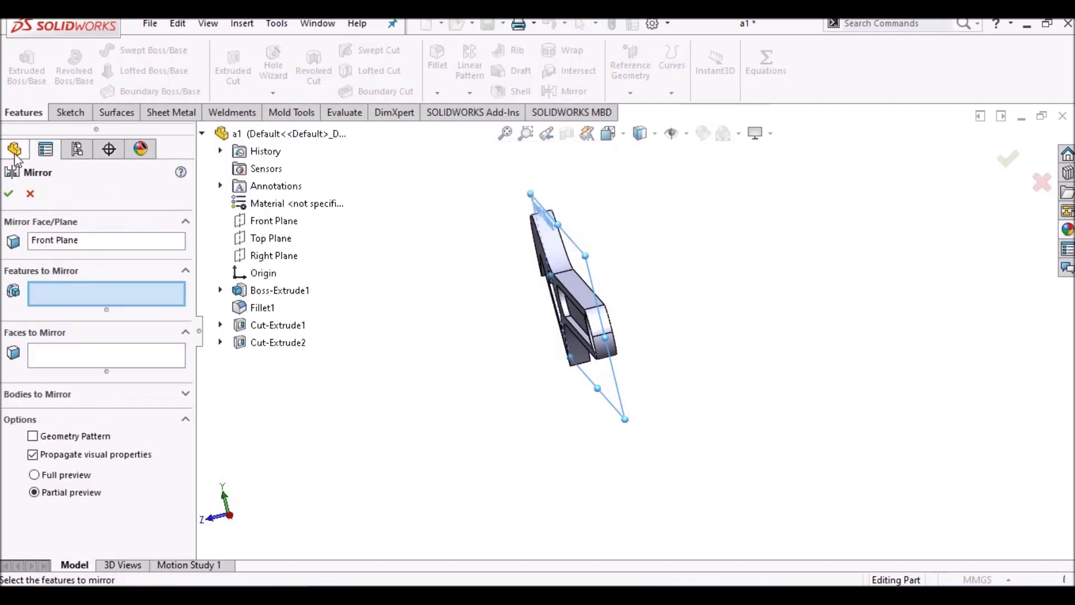
left_click(288, 343)
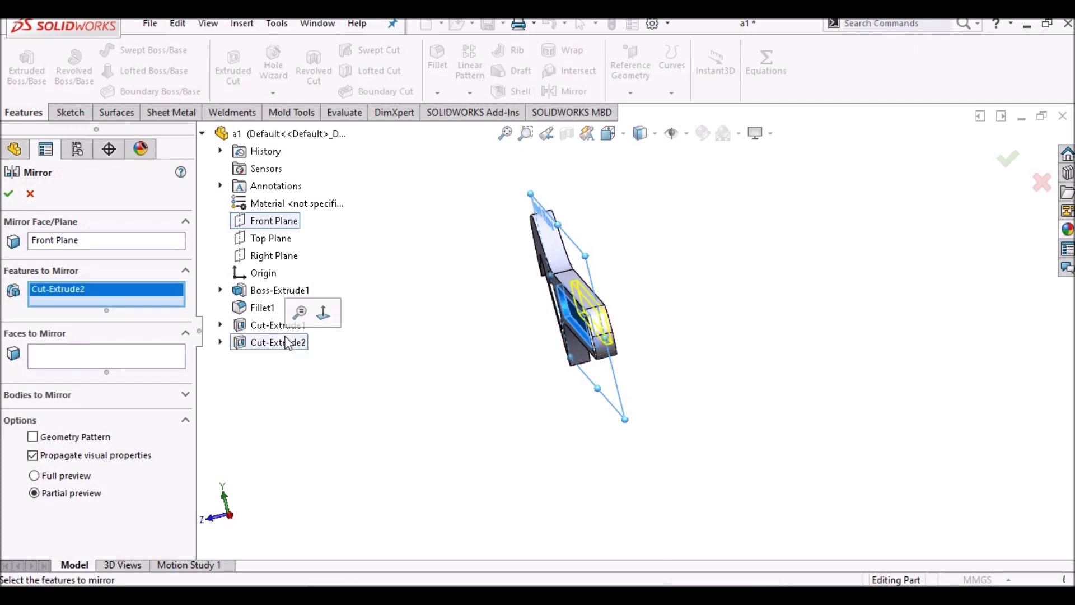
left_click(8, 195)
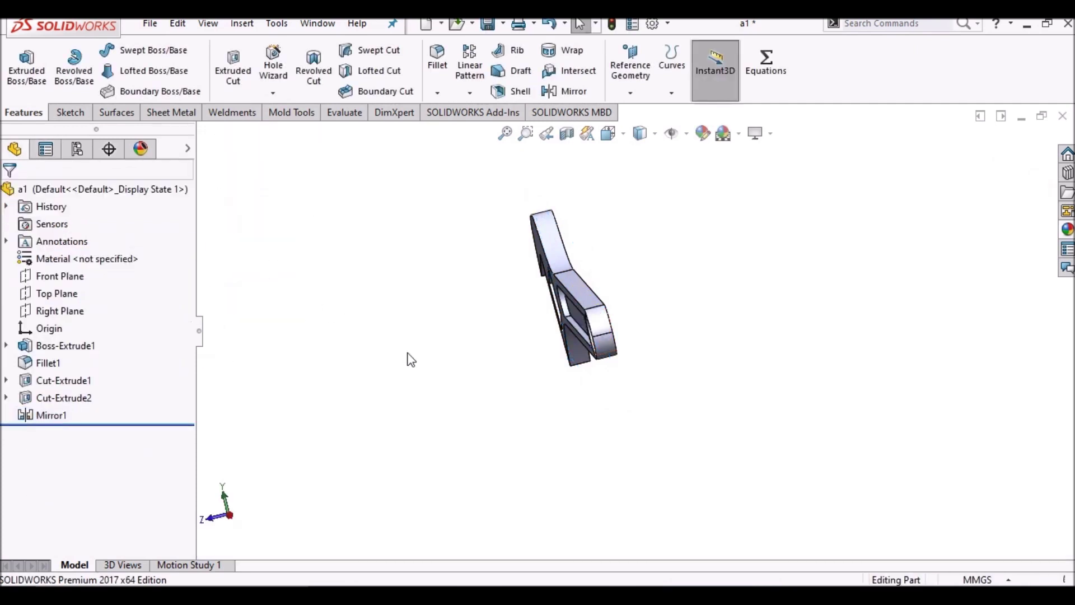
- Start a fillet with a 0.50mm radius
left_click(444, 92)
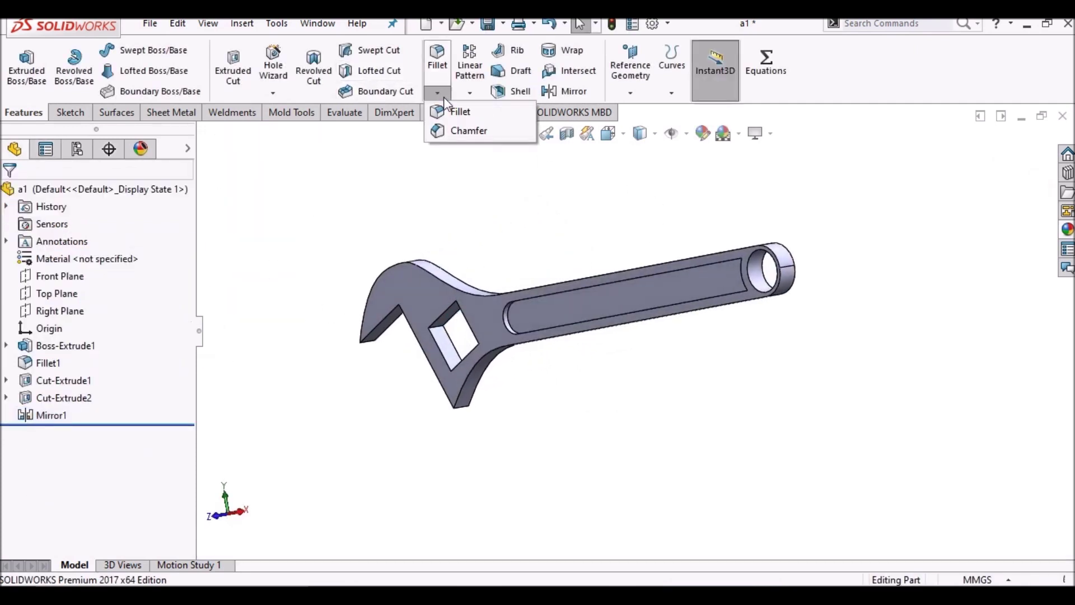
left_click(452, 114)
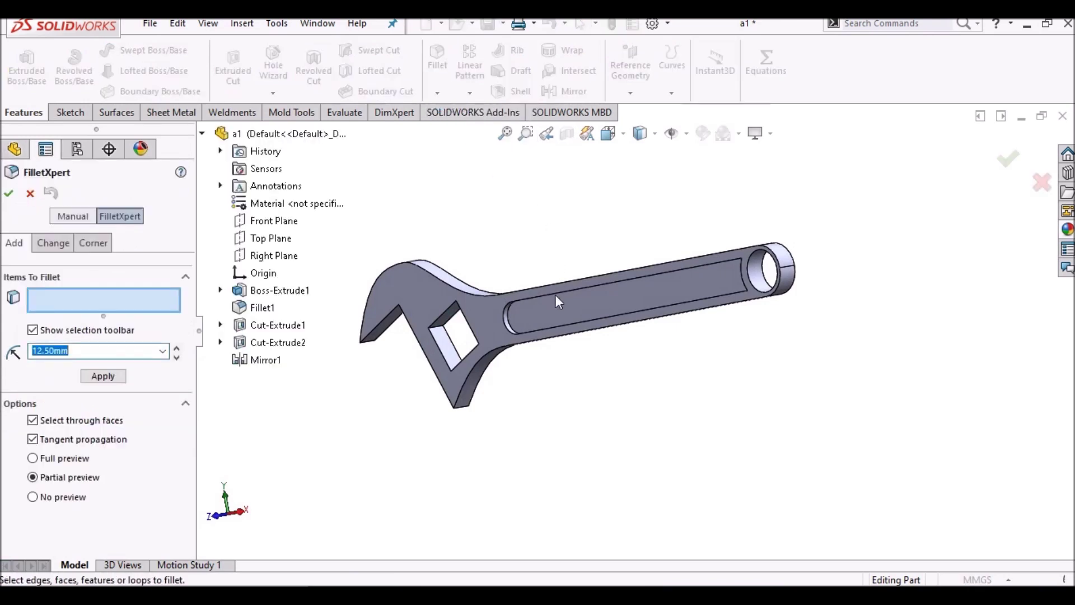
scroll(542, 300, "down", 5)
double_click(68, 351)
type("0")
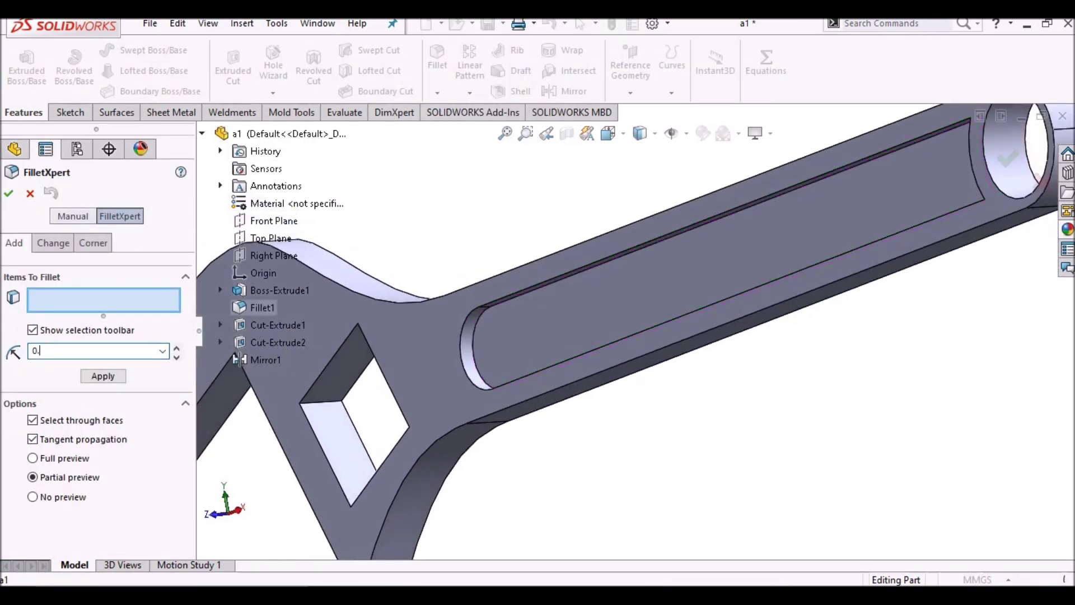
type("5")
key("Return")
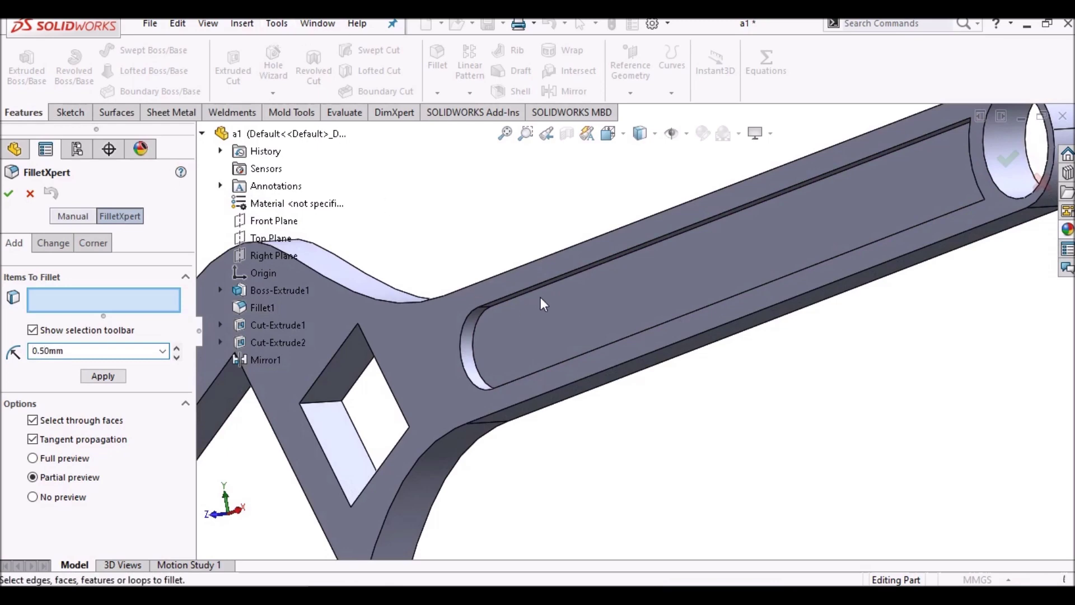
- Select the four slot pocket edges and apply the 0.50mm fillet as Fillet2
left_click(550, 286)
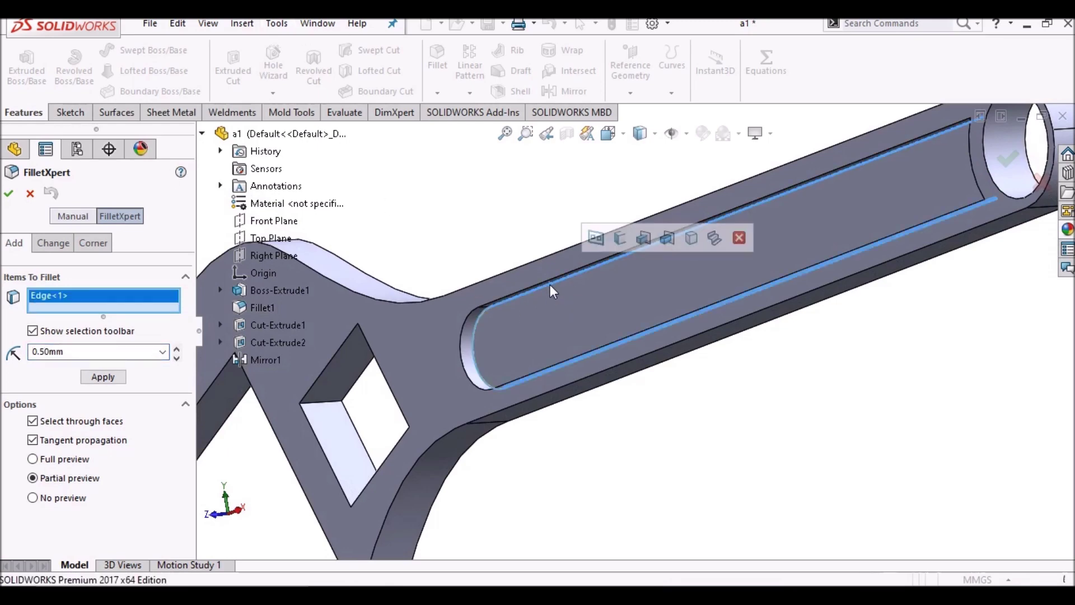
scroll(551, 289, "down", 1)
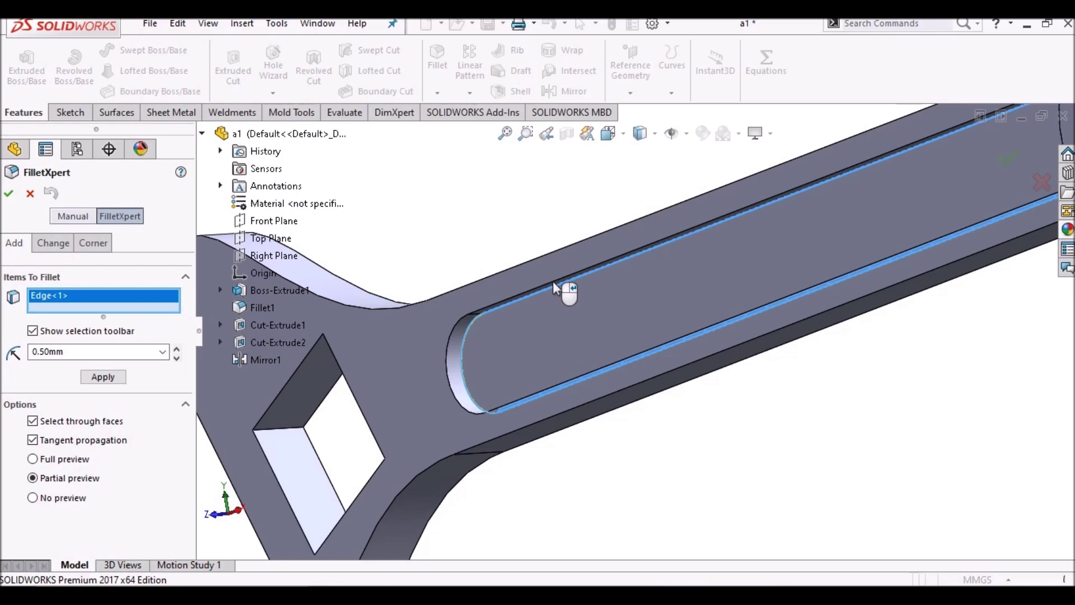
left_click(553, 287)
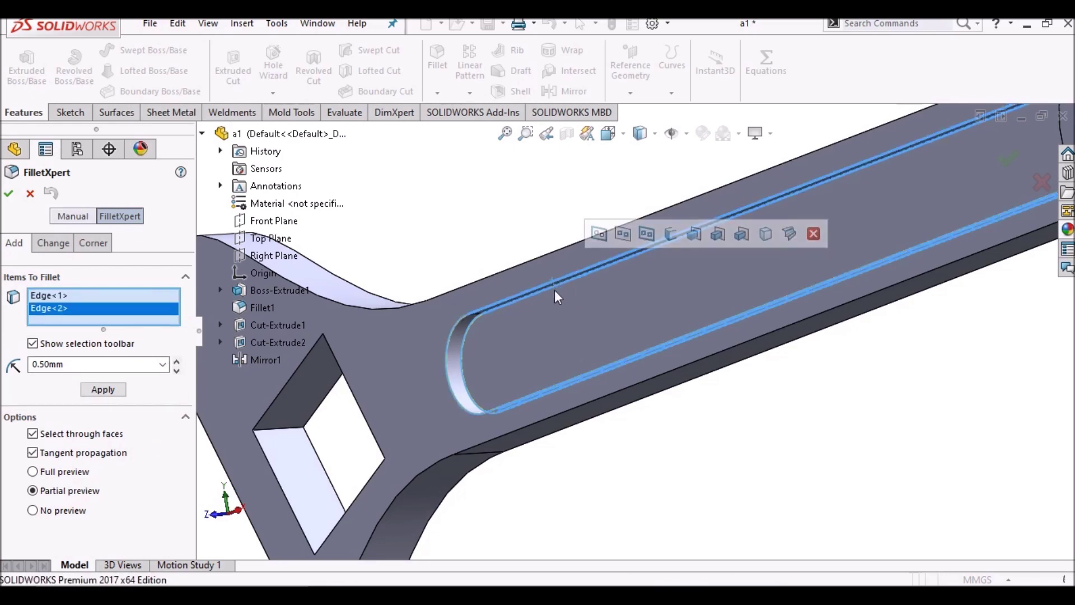
scroll(554, 289, "up", 5)
mouse_move(554, 288)
middle_mouse_down()
mouse_move(650, 374)
mouse_move(638, 372)
middle_mouse_up()
scroll(664, 285, "down", 3)
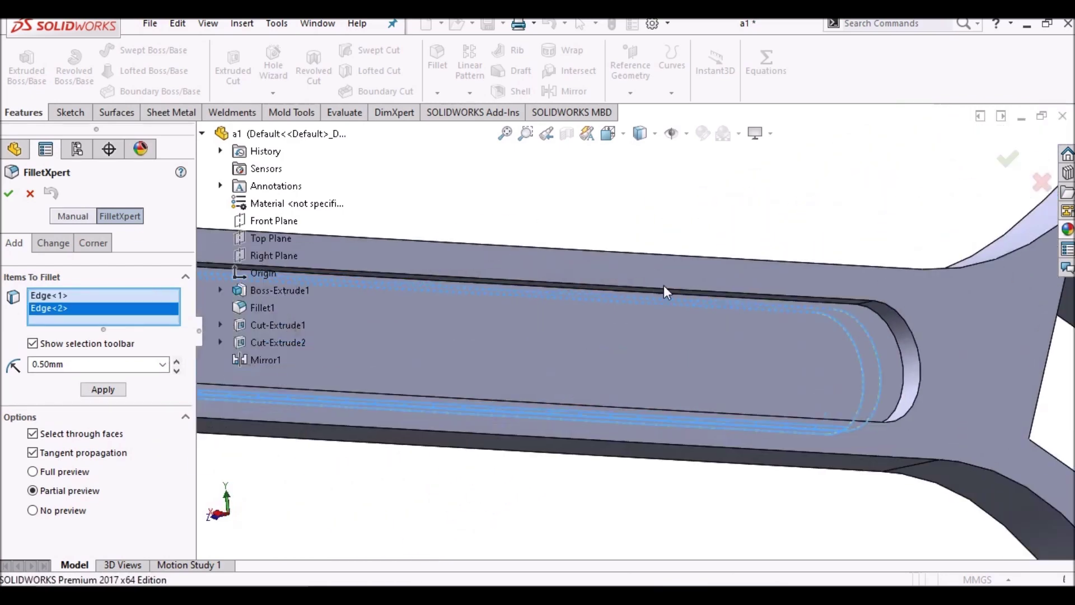
scroll(684, 288, "down", 3)
left_click(672, 317)
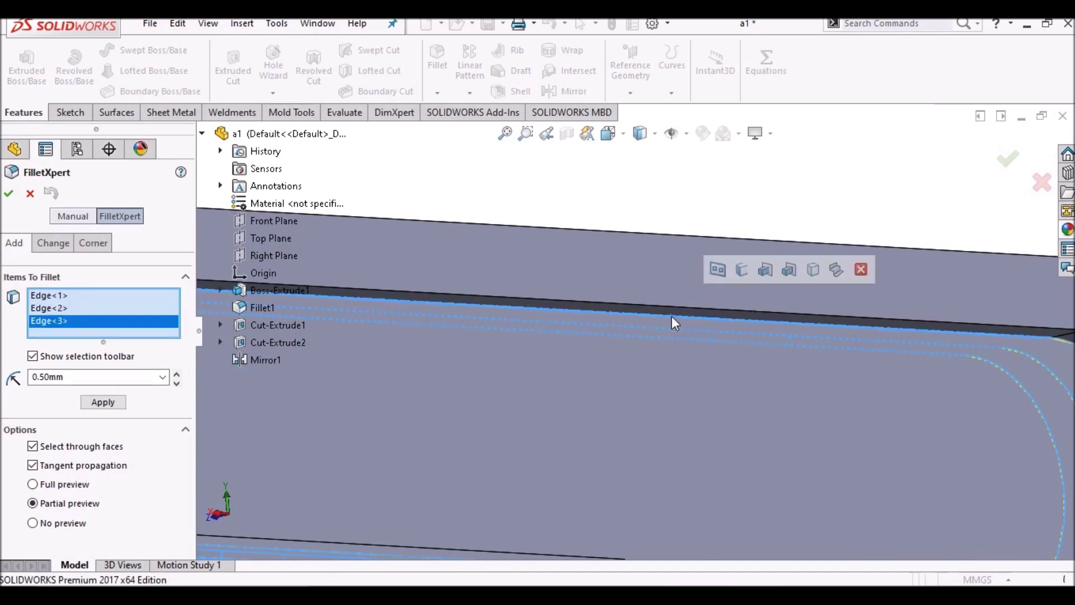
left_click(673, 309)
scroll(672, 305, "up", 3)
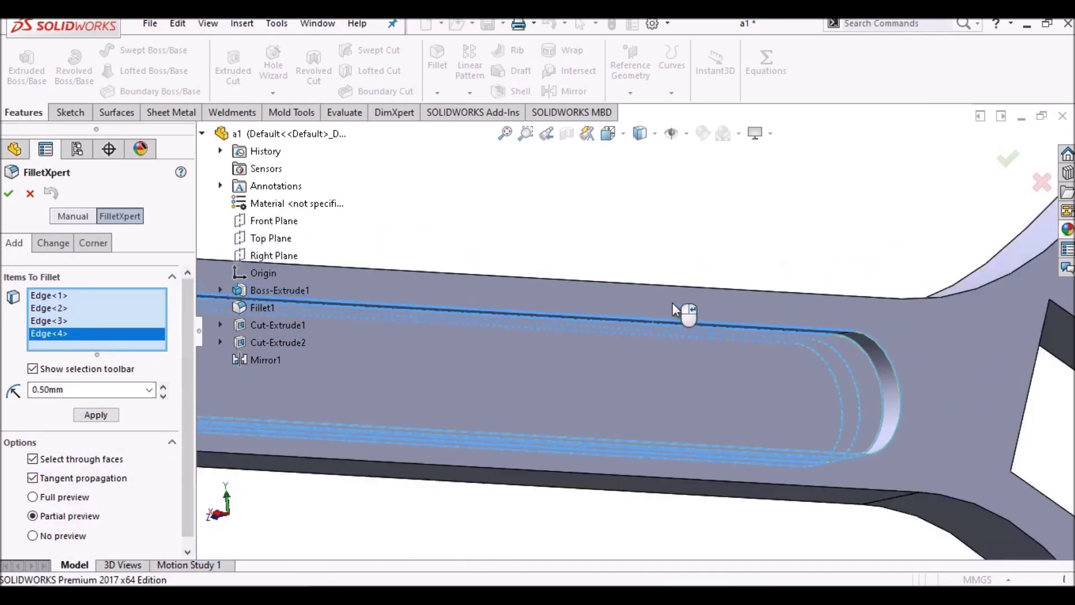
middle_click_drag(535, 222, 620, 250)
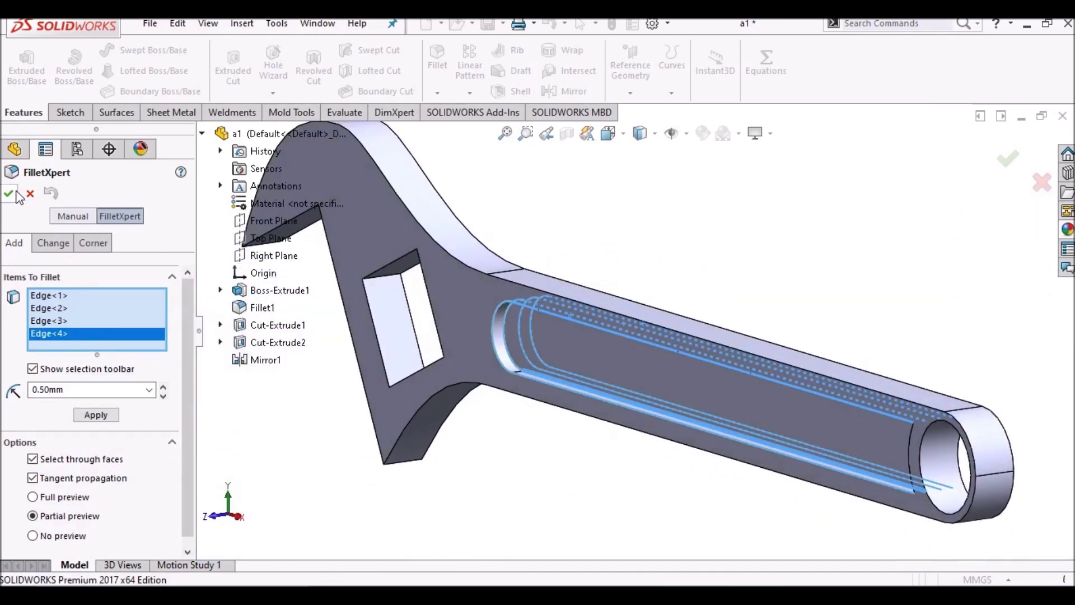
left_click(9, 193)
scroll(551, 364, "up", 5)
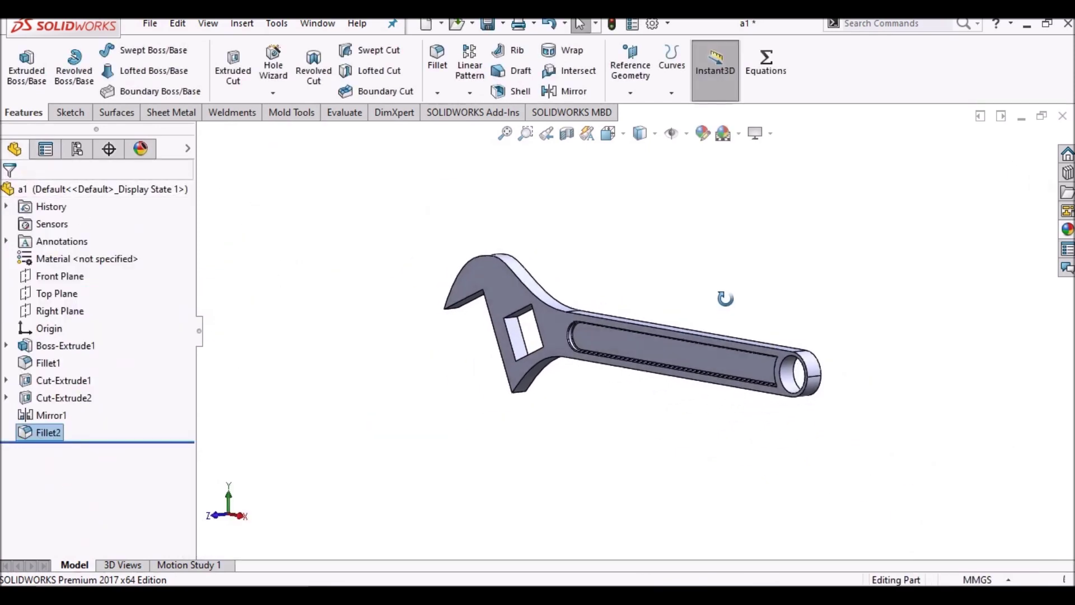
- Fillet the wrench's two outer outline edges with a 2.00mm radius
middle_click_drag(725, 299, 732, 297)
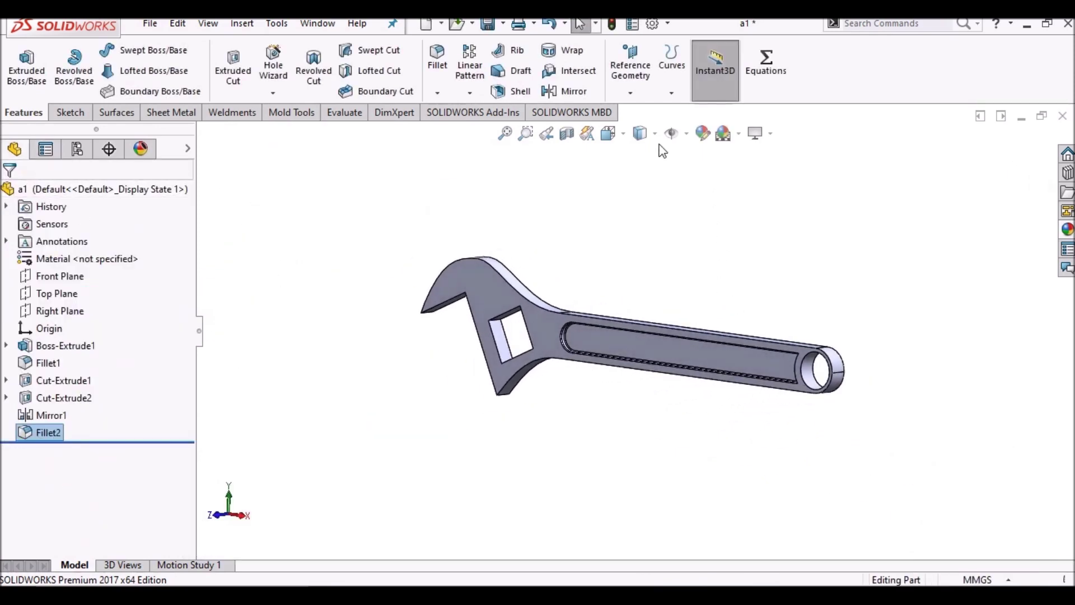
left_click(438, 93)
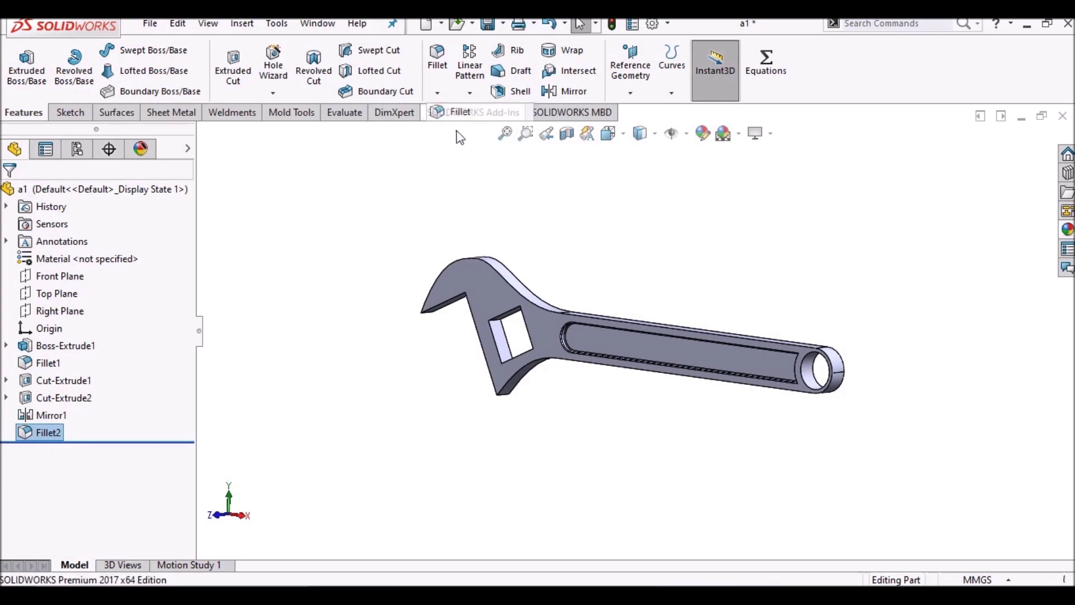
scroll(620, 321, "down", 3)
middle_click_drag(611, 340, 619, 343)
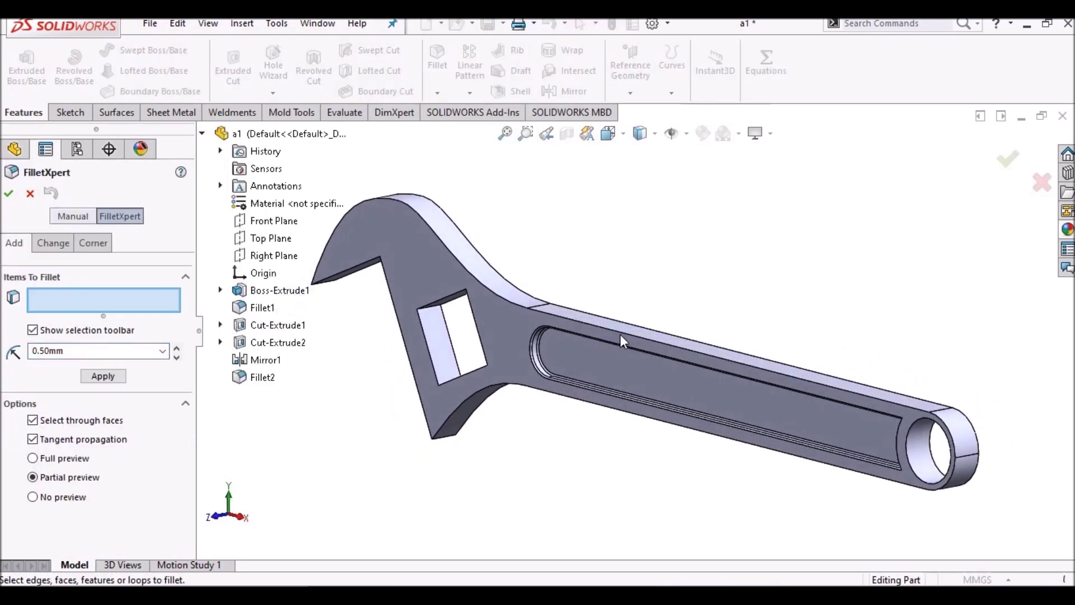
left_click(621, 331)
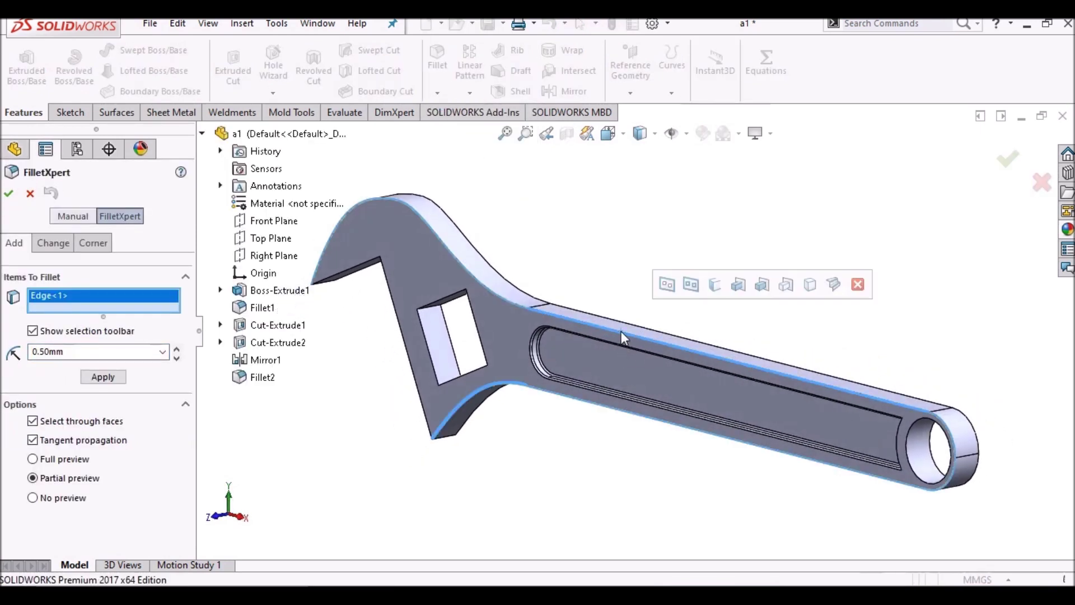
left_click(657, 329)
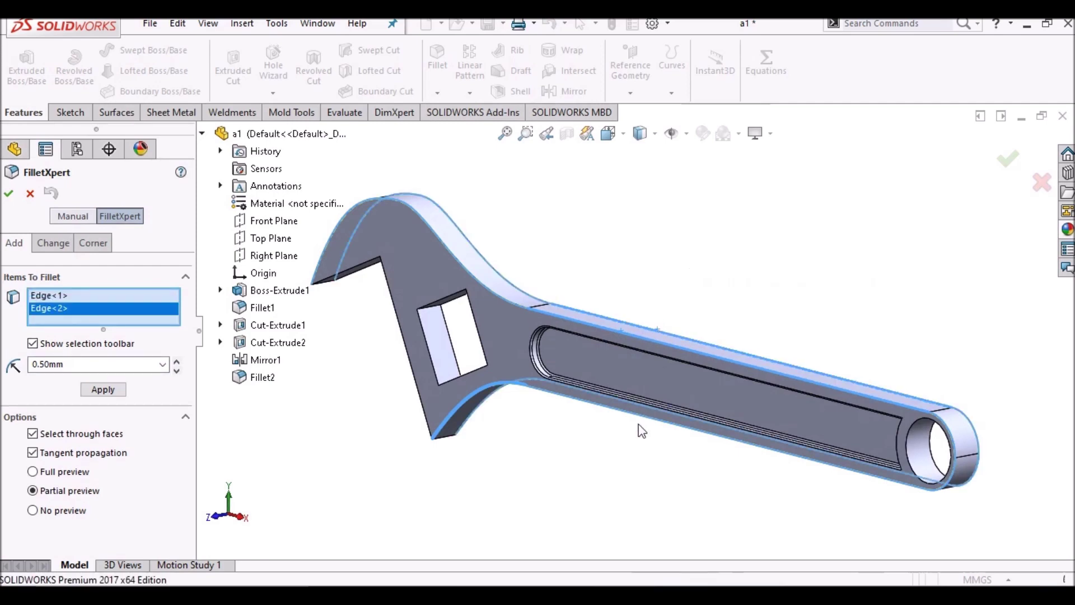
mouse_move(638, 424)
middle_mouse_down()
mouse_move(623, 398)
mouse_move(659, 407)
middle_mouse_up()
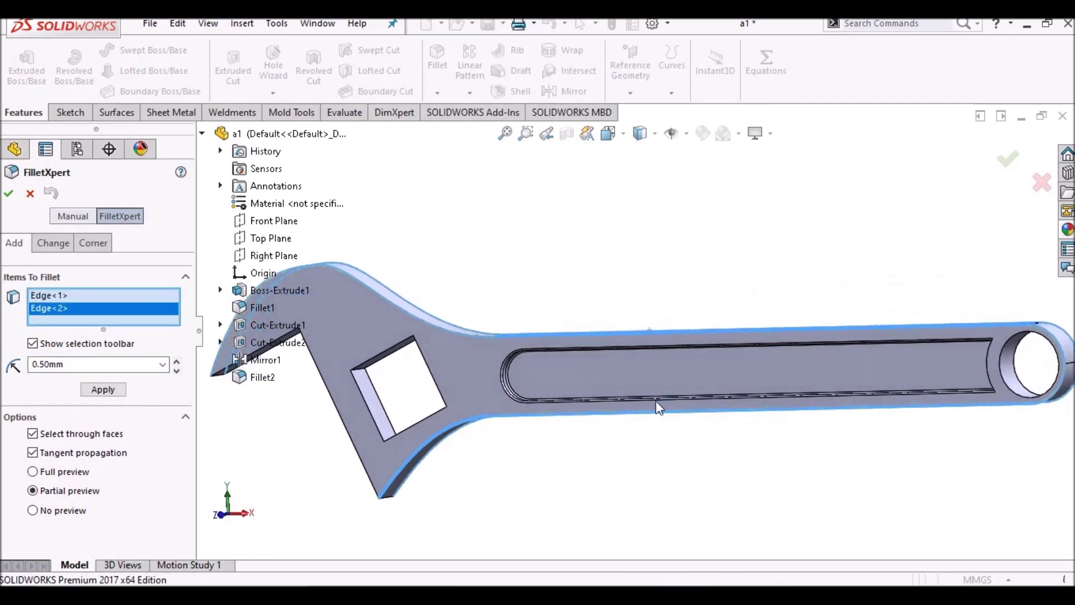
double_click(84, 367)
type("2")
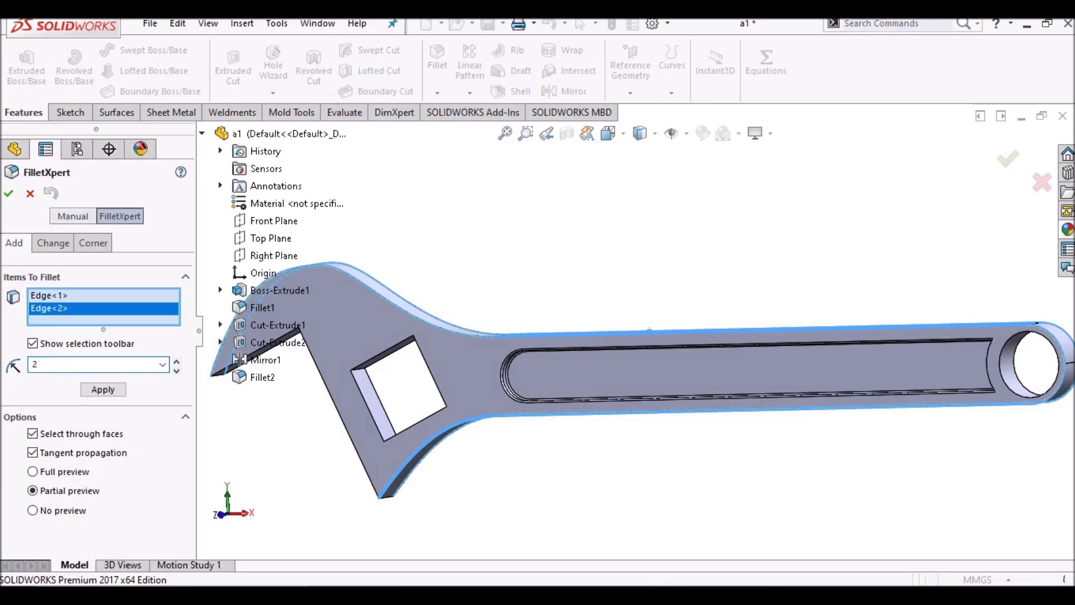
key("Return")
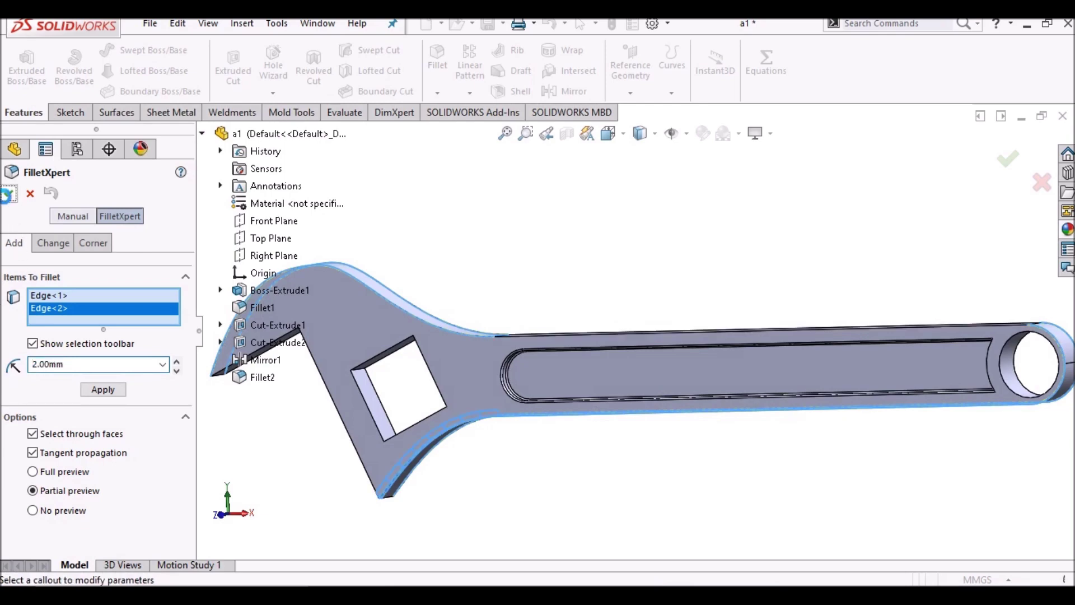
key("Return")
middle_click_drag(612, 287, 633, 309)
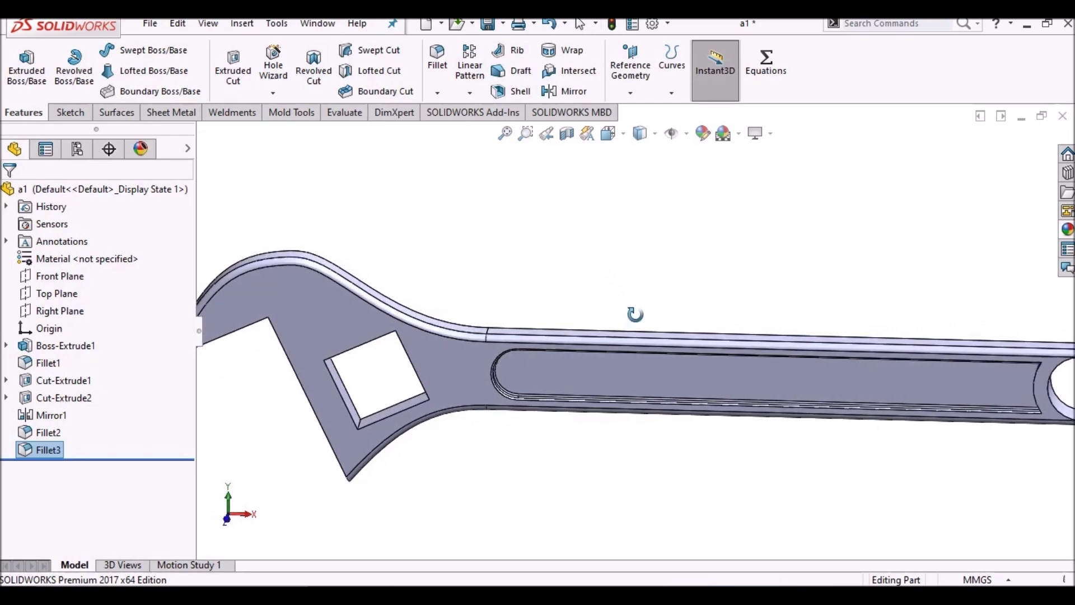
scroll(658, 268, "up", 3)
- Fillet the jaw's inner corner edge at 2.00mm as Fillet4
scroll(657, 269, "up", 2)
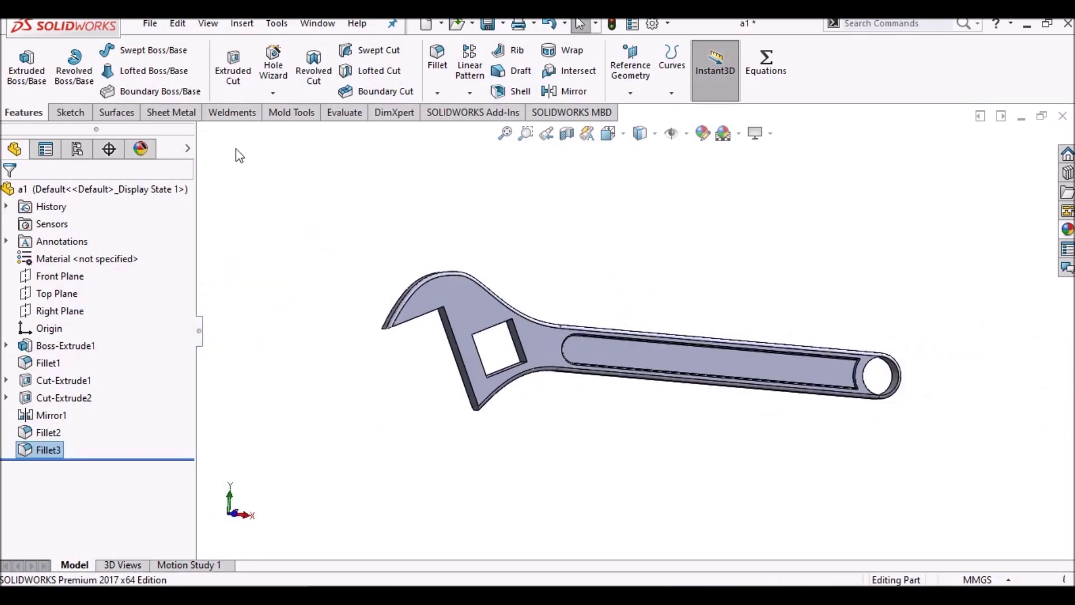
left_click(441, 92)
scroll(485, 311, "down", 2)
scroll(502, 277, "down", 1)
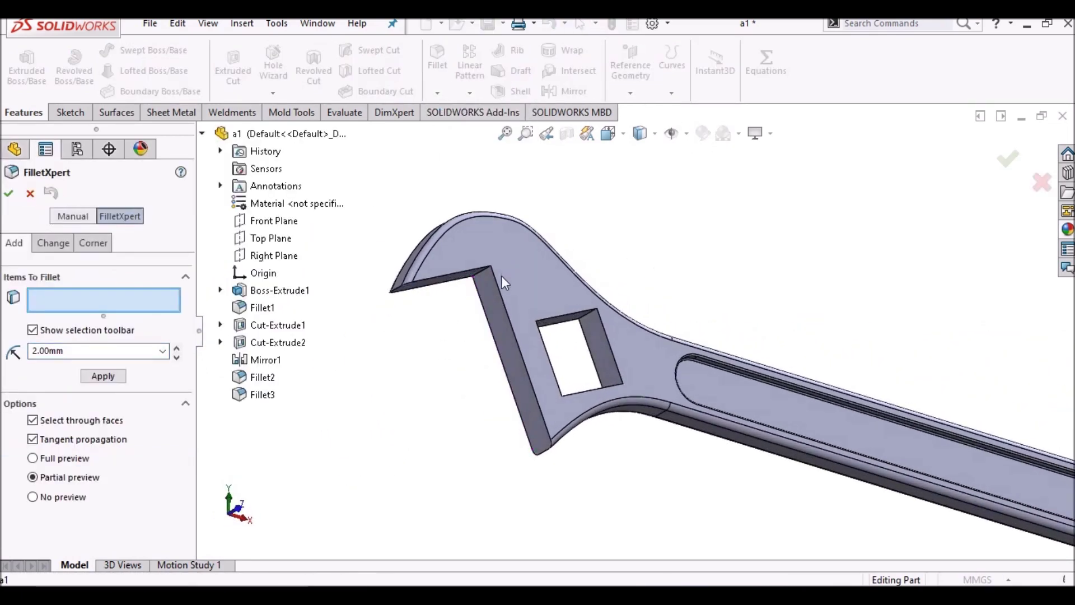
scroll(489, 278, "down", 3)
left_click(507, 270)
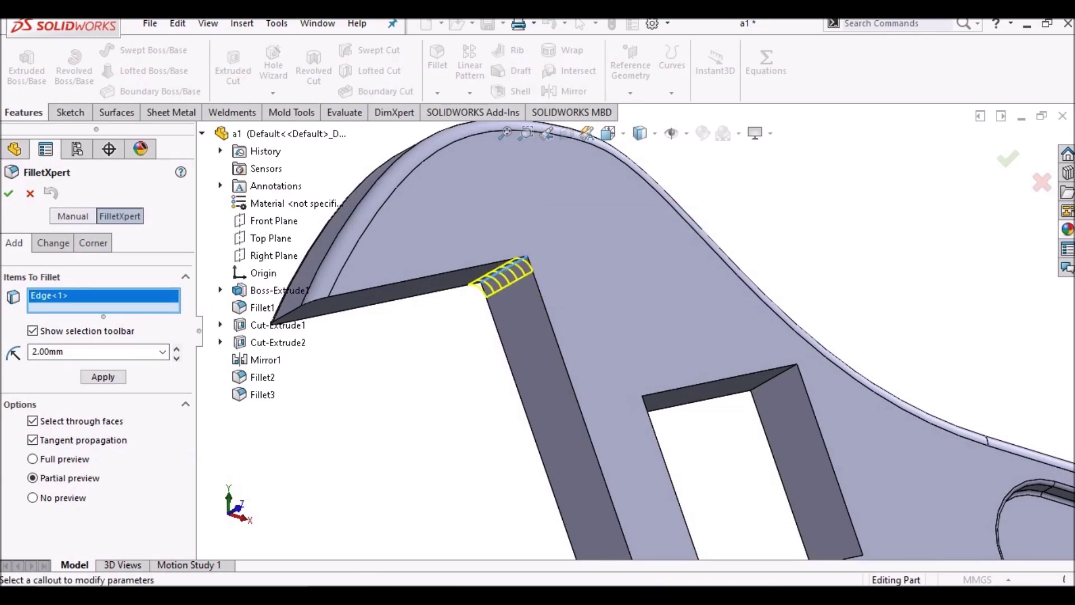
left_click(8, 194)
scroll(619, 395, "up", 3)
scroll(728, 359, "down", 1)
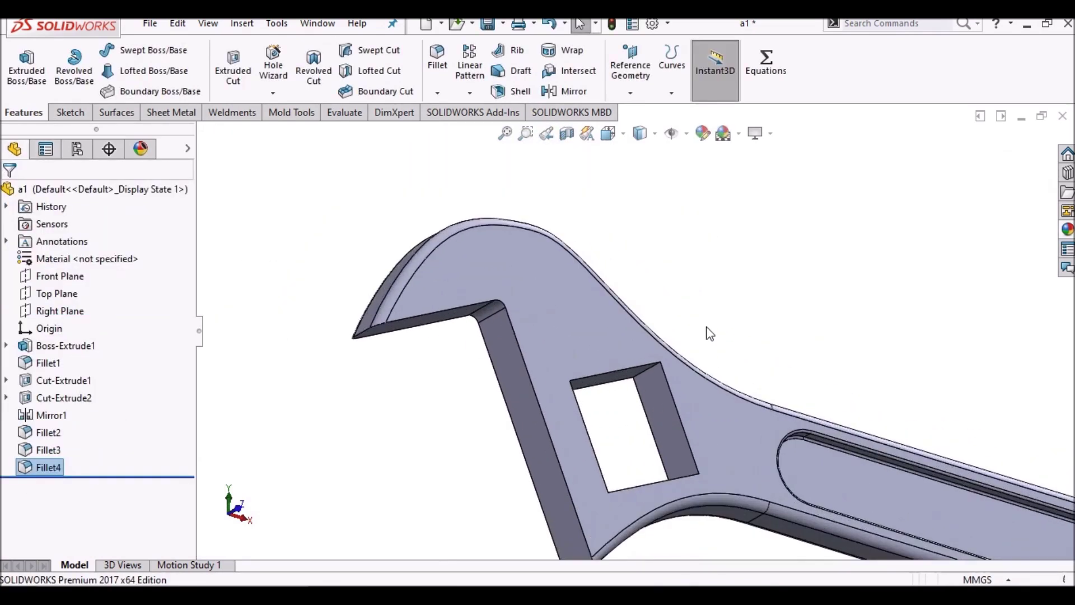
- Fillet the square hole's four corner edges at 0.50mm as Fillet5
left_click(445, 91)
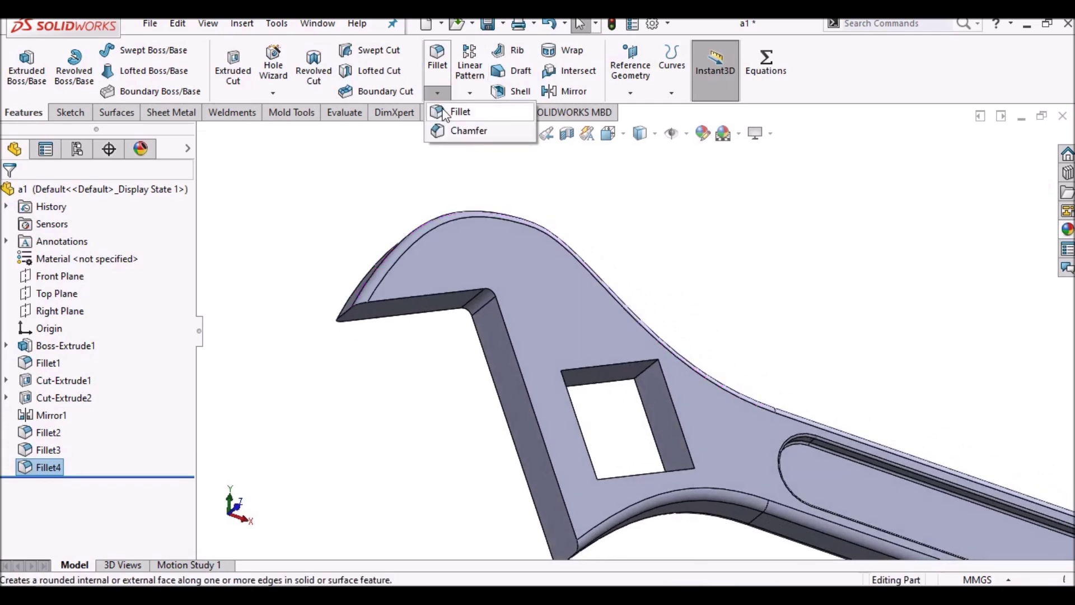
left_click(454, 108)
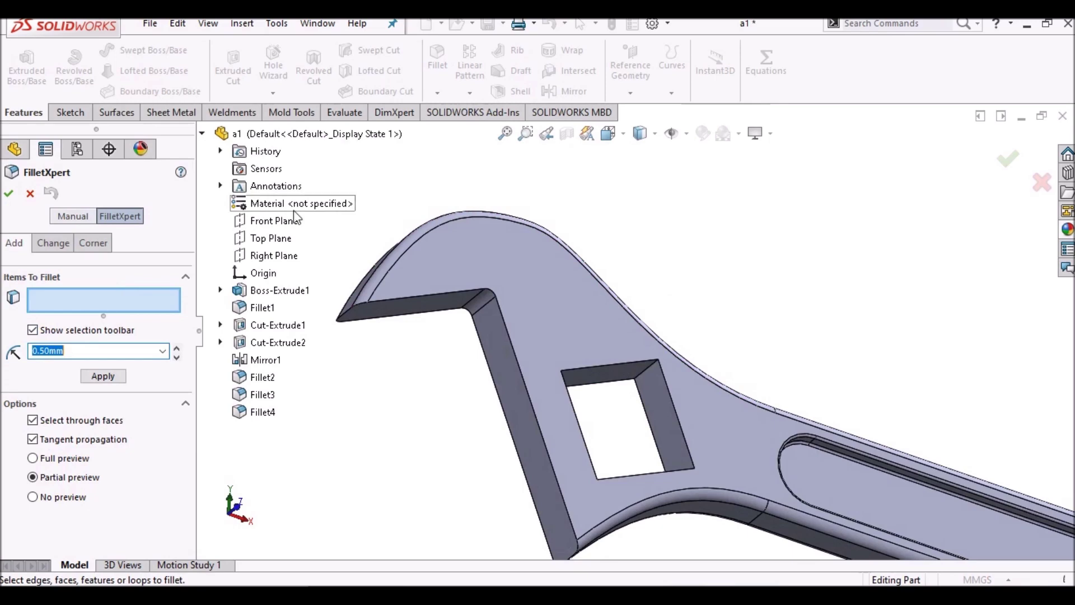
left_click(646, 370)
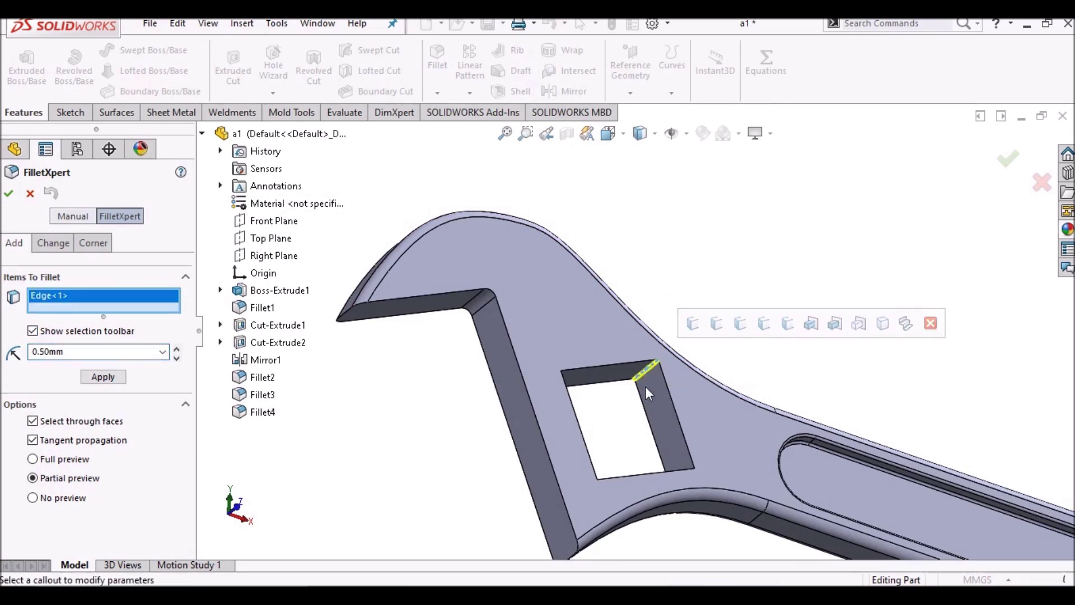
mouse_move(646, 386)
middle_mouse_down()
mouse_move(556, 411)
mouse_move(539, 513)
mouse_move(654, 521)
middle_mouse_up()
left_click(539, 395)
left_click(537, 508)
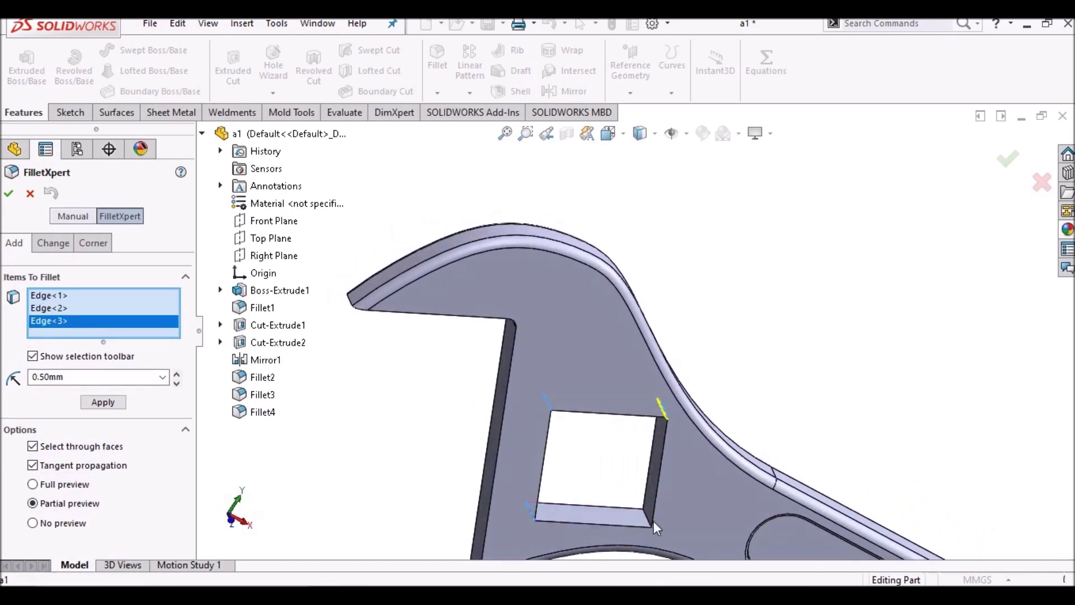
left_click(647, 520)
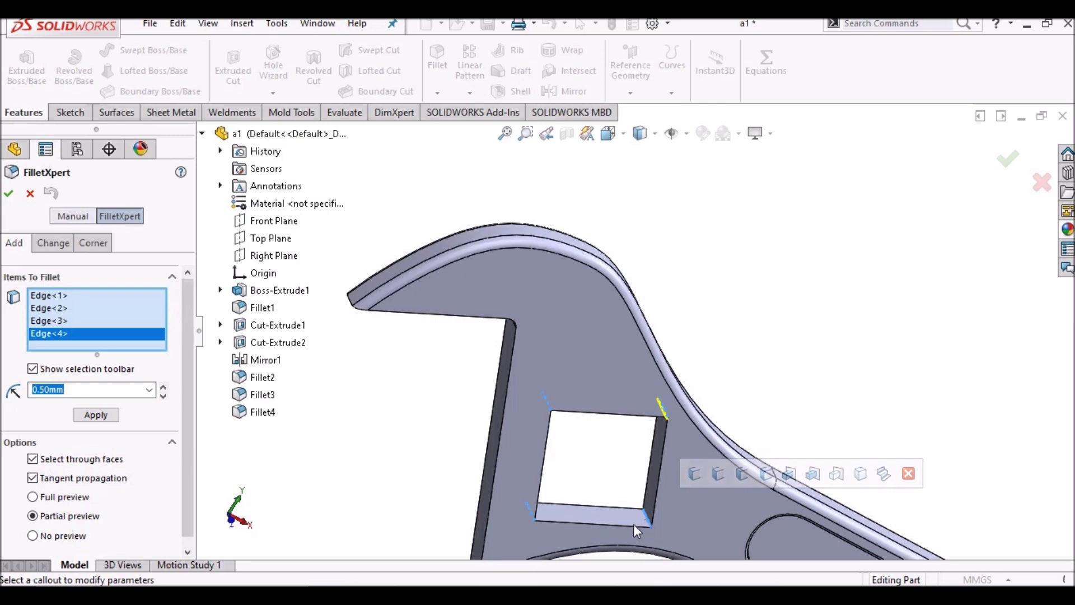
left_click(8, 194)
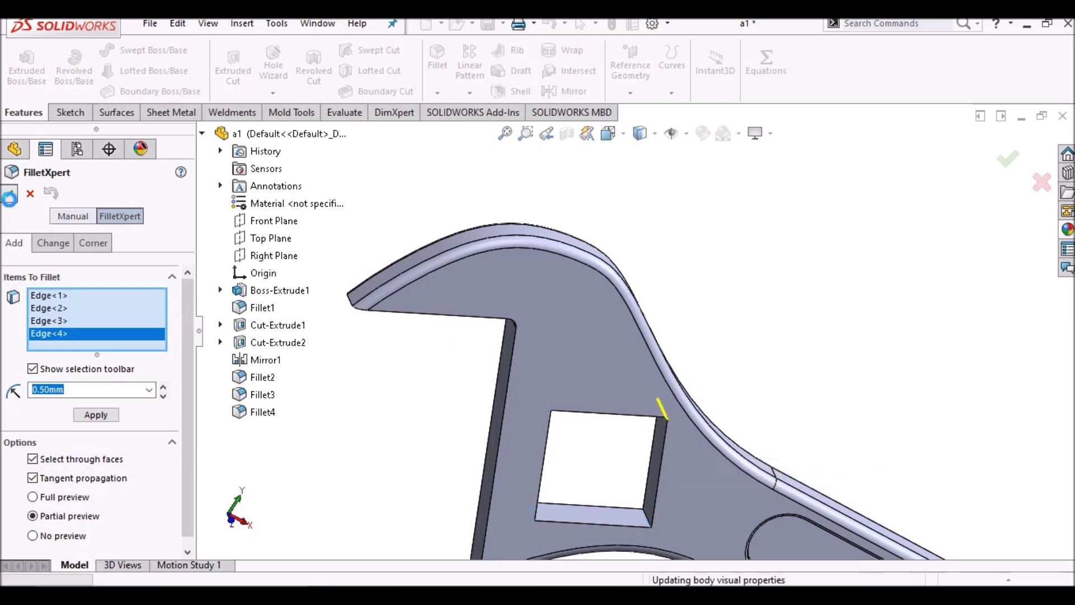
- Orbit and zoom in to inspect the rounded square-hole corners
mouse_move(578, 340)
middle_mouse_down()
mouse_move(763, 379)
mouse_move(737, 331)
mouse_move(756, 331)
mouse_move(591, 311)
middle_mouse_up()
scroll(591, 312, "down", 3)
scroll(641, 321, "down", 4)
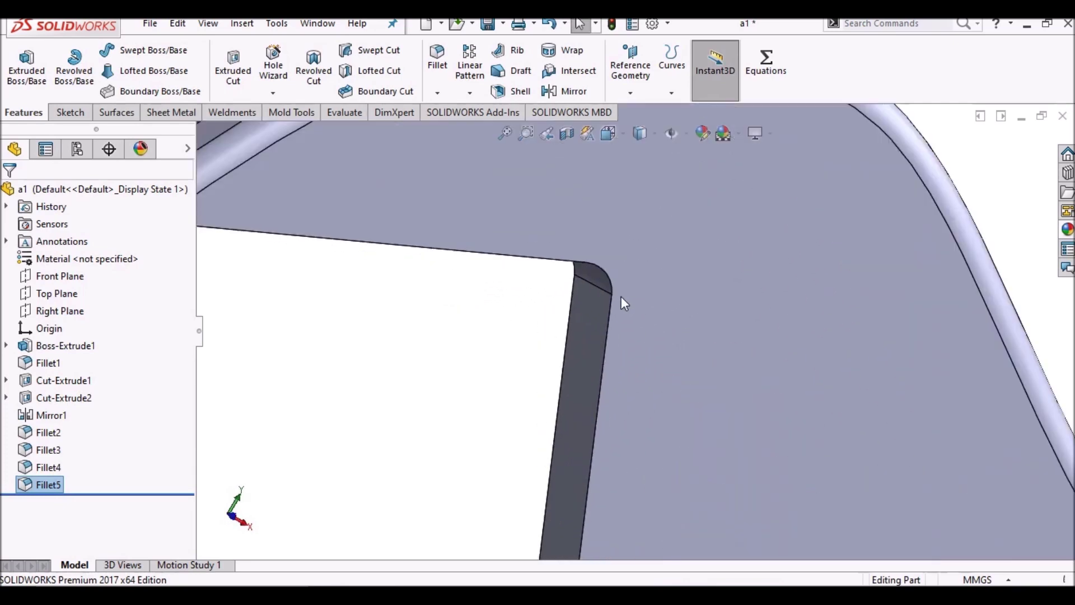
left_click(600, 277)
- Edit Fillet4 and change its radius from 2 mm to 8 mm
right_click(56, 474)
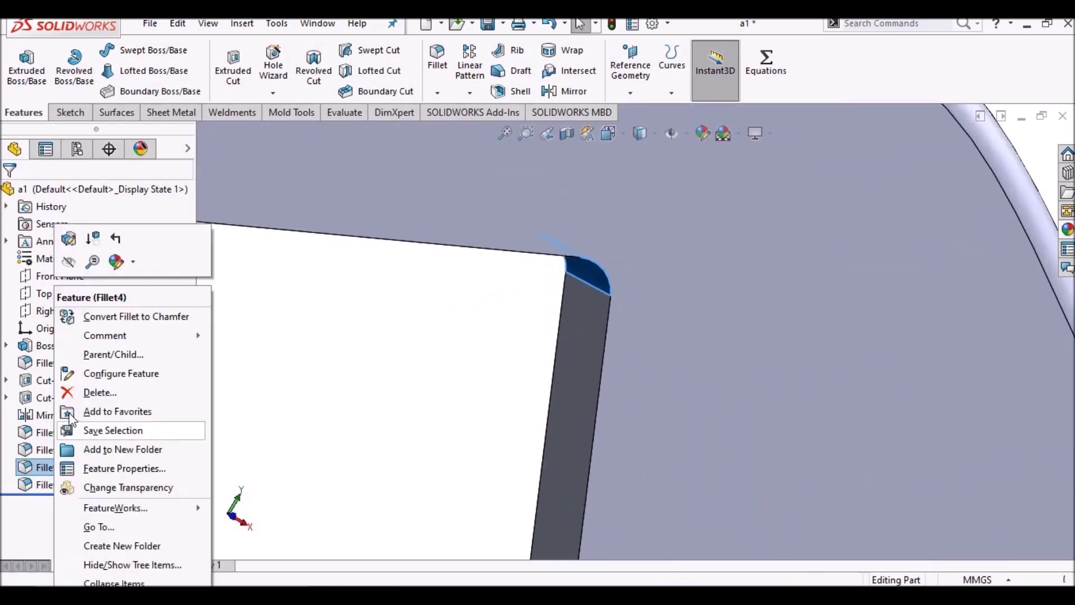
left_click(69, 238)
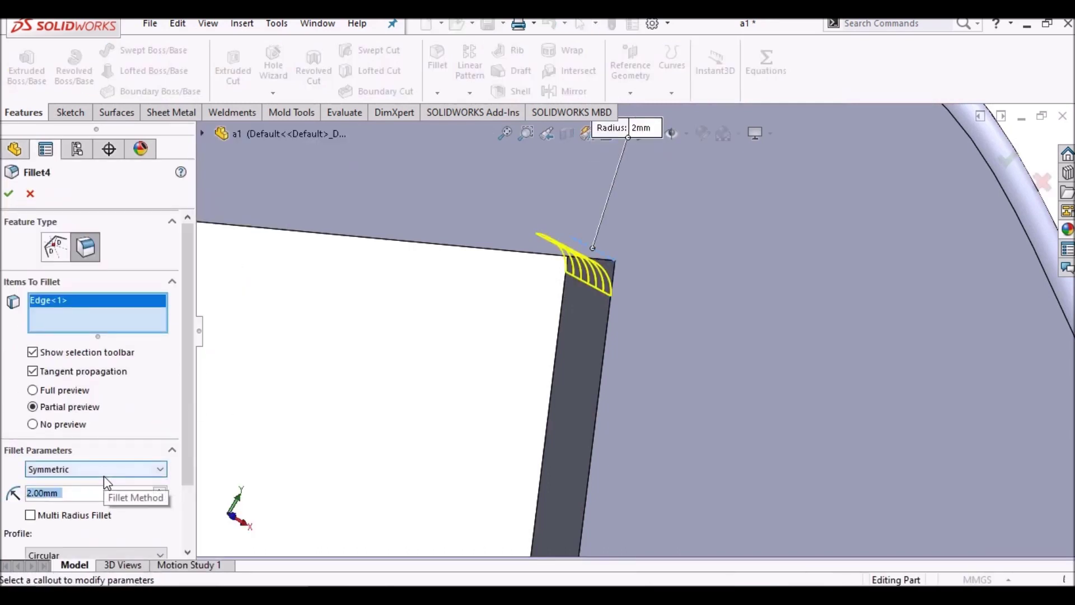
type("8")
key("Return")
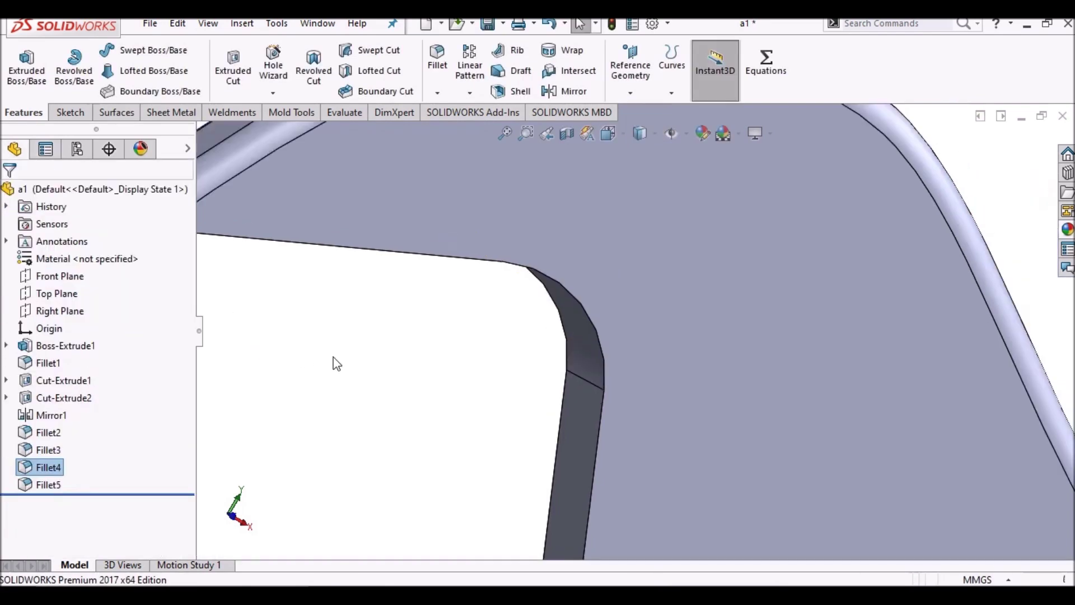
- Create reference Plane3 coincident with the jaw's flat inner face
key("z")
left_click(610, 135)
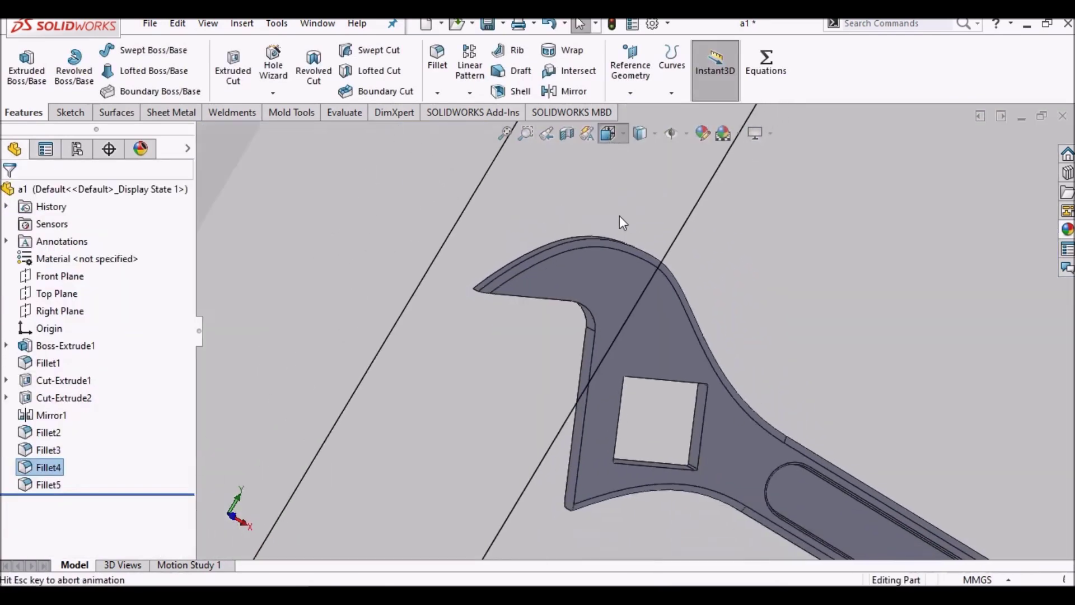
left_click(641, 328)
middle_click_drag(392, 384, 511, 300)
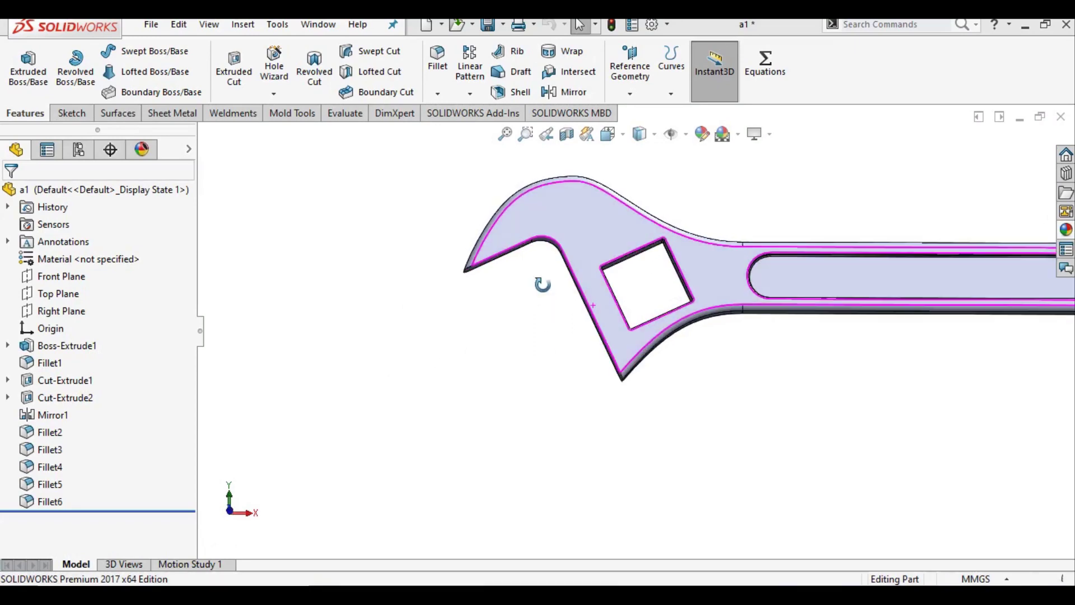
left_click(631, 97)
left_click(633, 113)
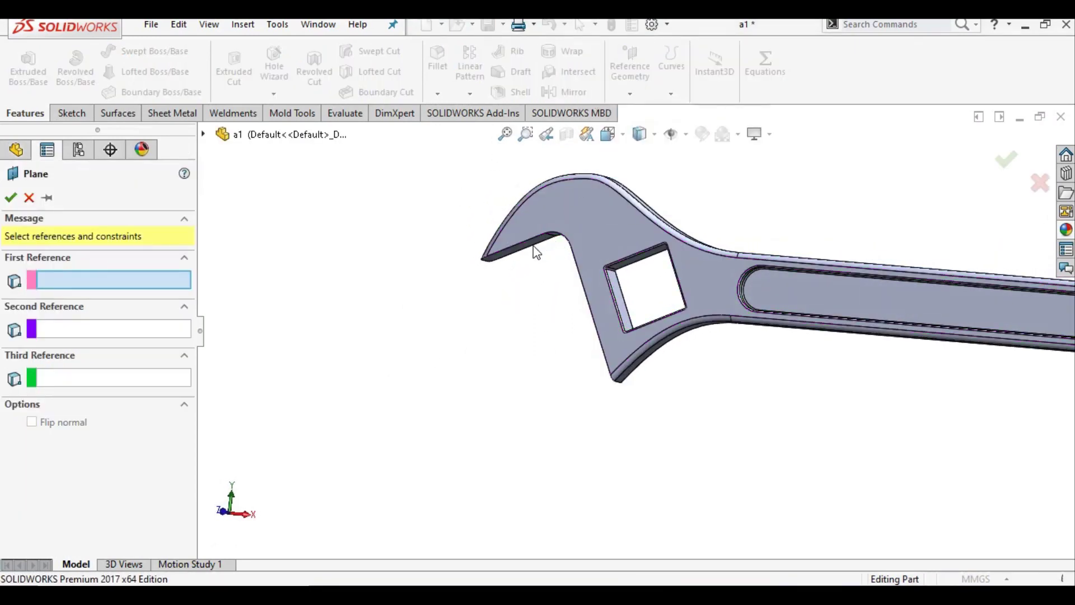
left_click(536, 252)
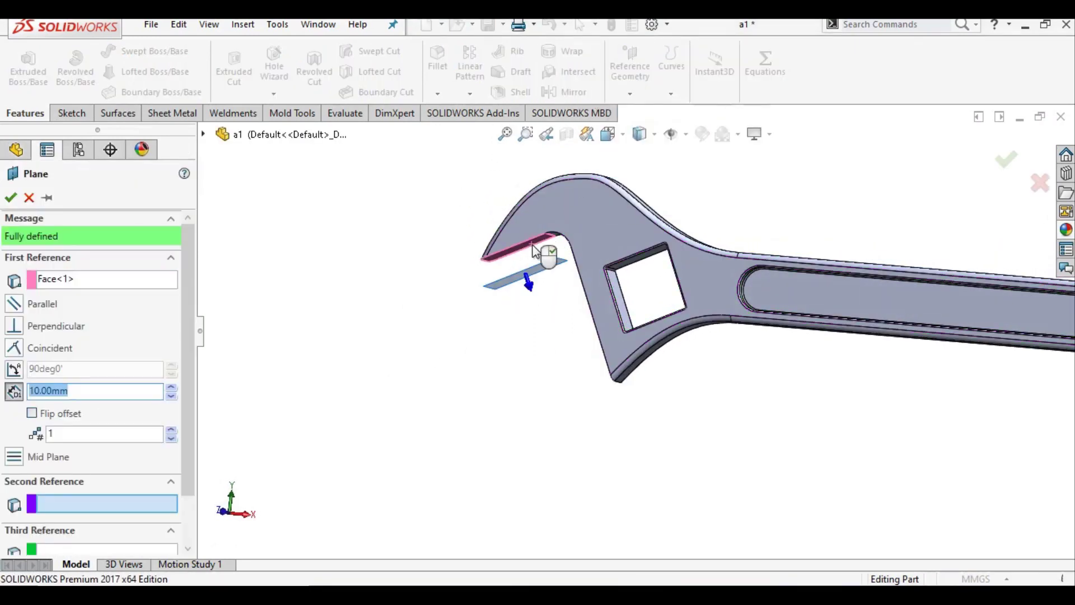
left_click(14, 350)
left_click(9, 198)
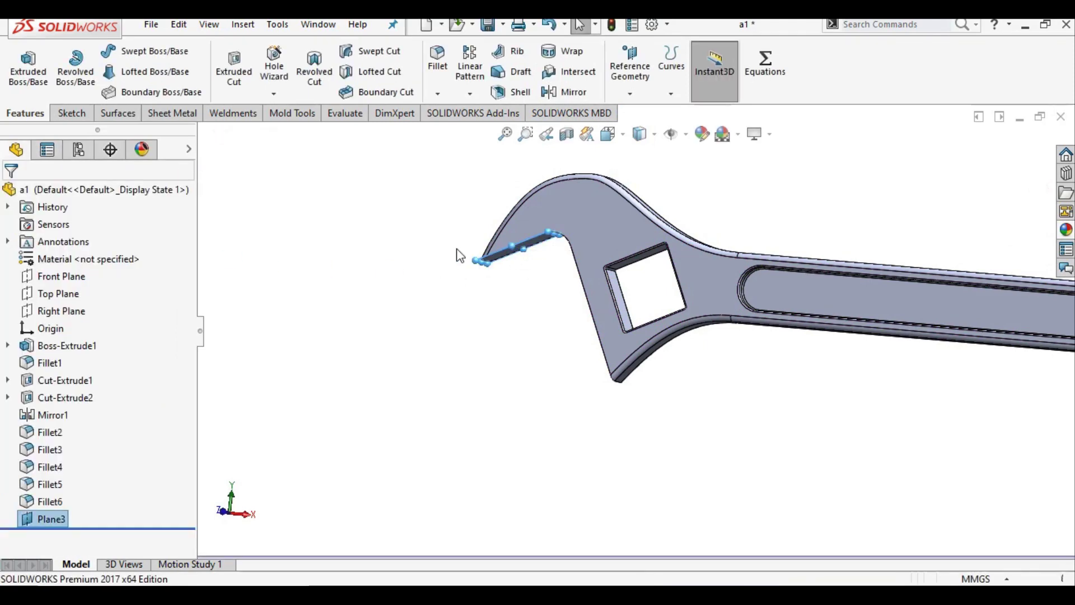
- View Plane3 straight on and open the new Sketch9 on it
scroll(571, 247, "down", 2)
scroll(549, 257, "down", 2)
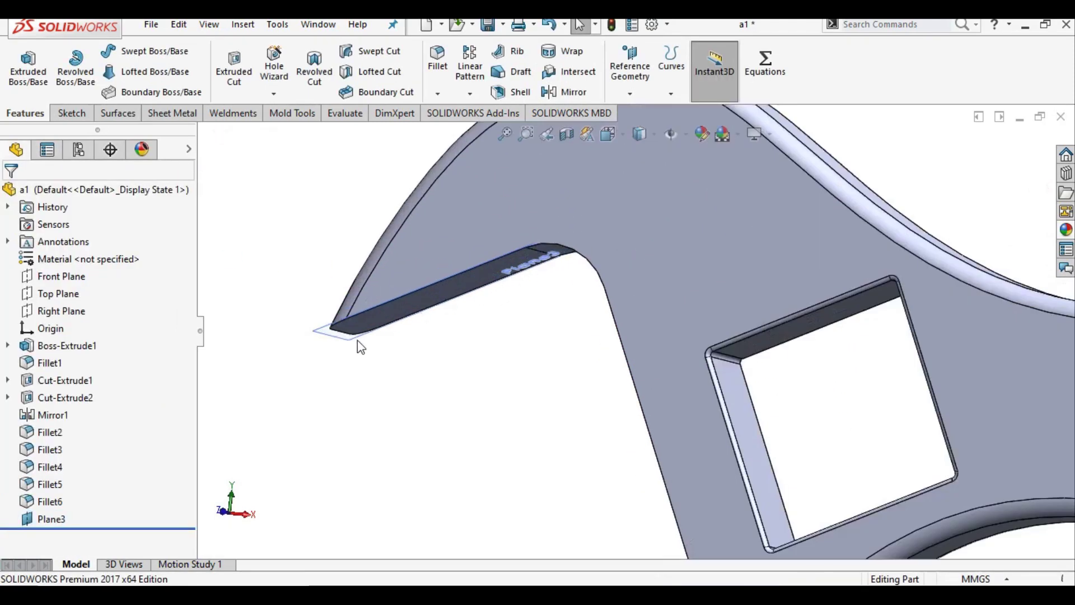
right_click(328, 335)
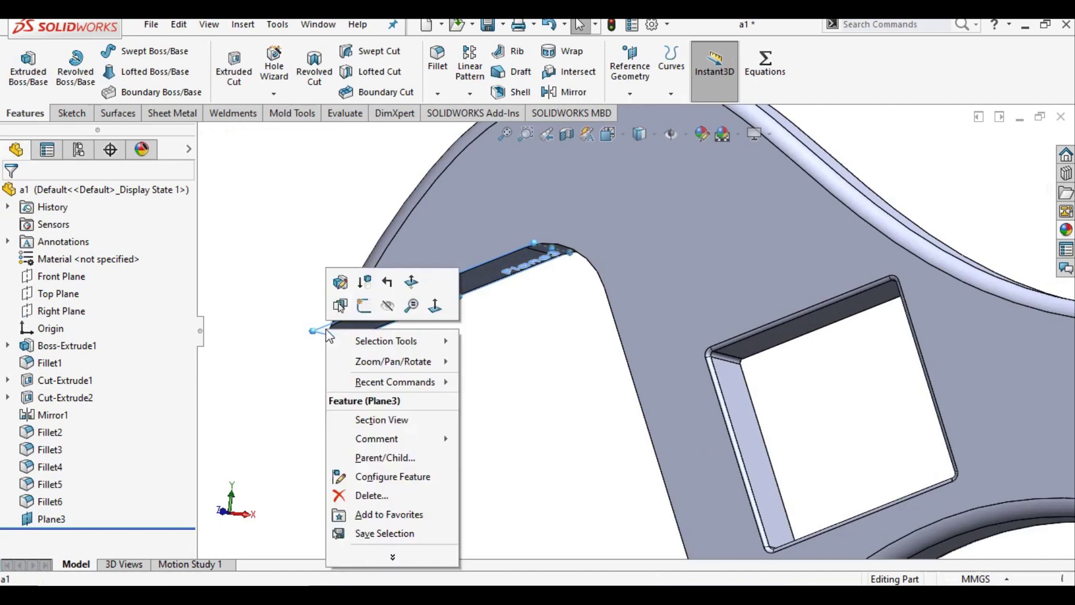
left_click(413, 304)
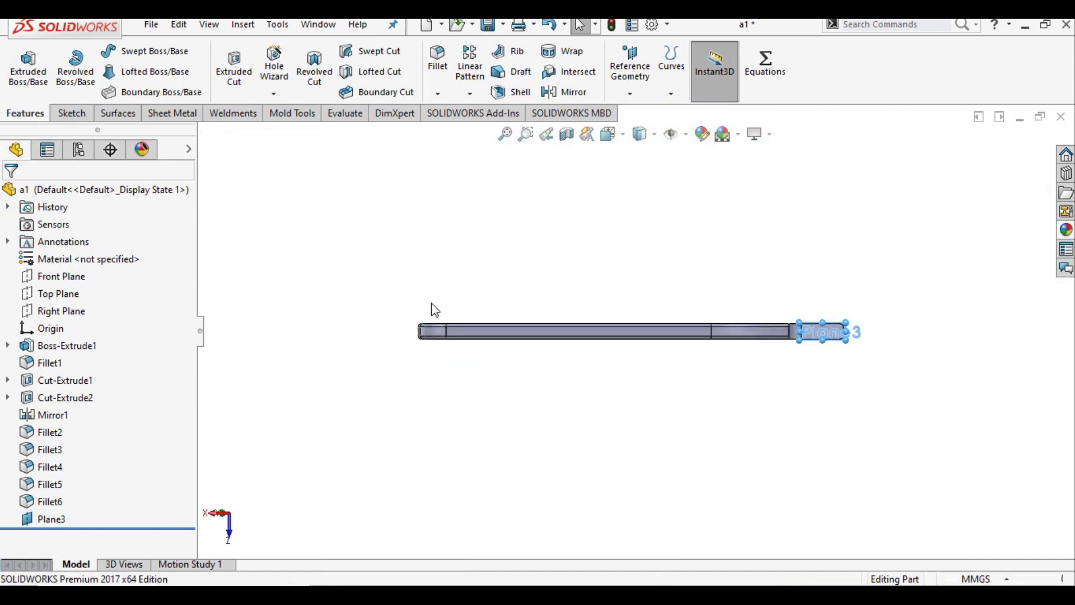
scroll(812, 336, "down", 3)
scroll(858, 287, "down", 2)
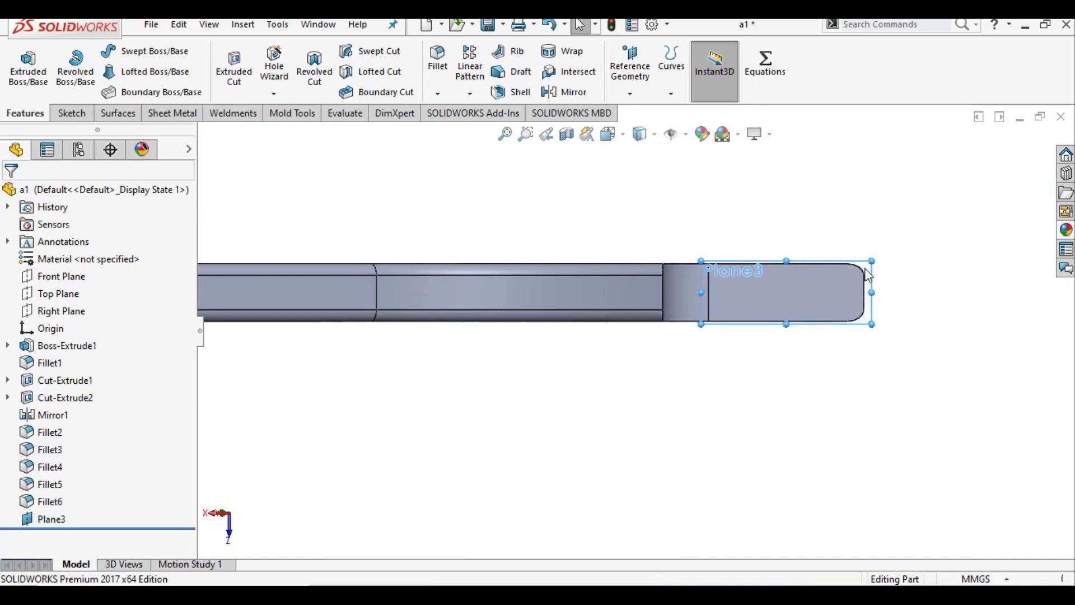
right_click(865, 270)
left_click(904, 245)
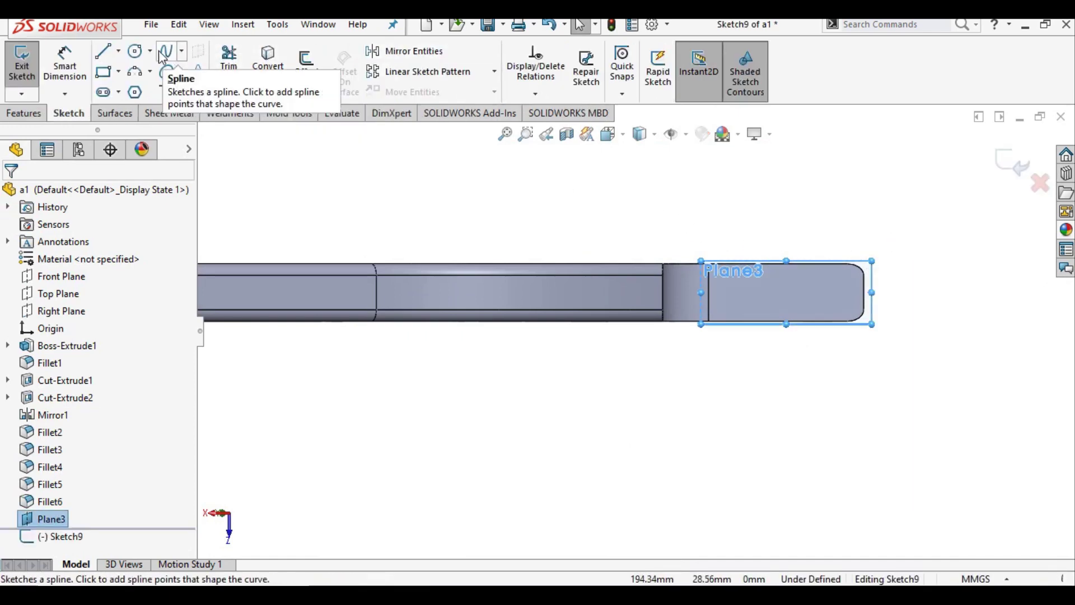
- Draw a horizontal centreline from the jaw face's end midpoint along the jaw face
left_click(119, 51)
left_click(121, 91)
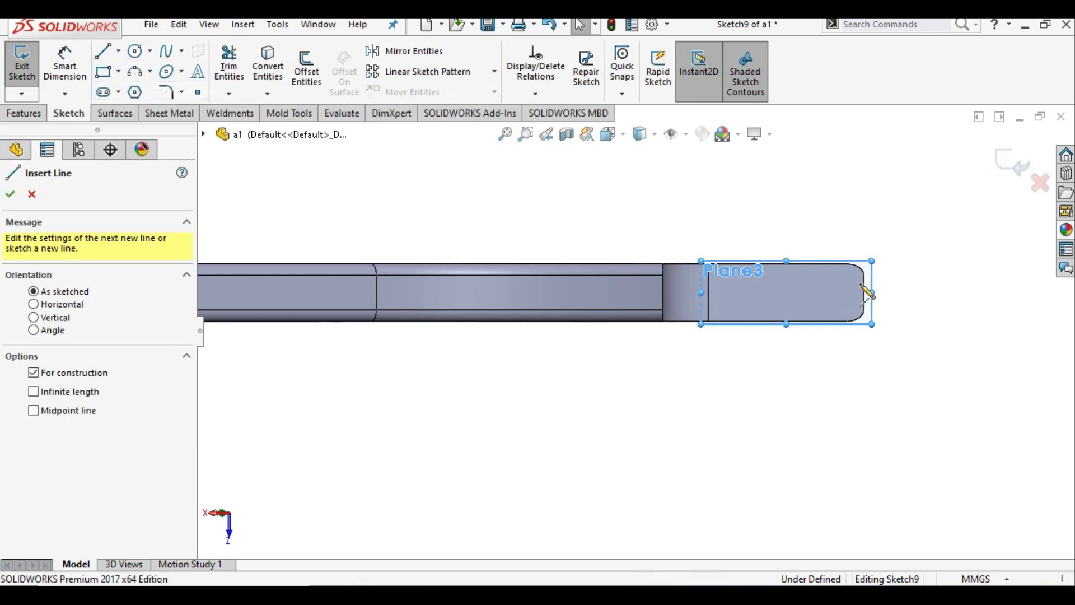
left_click(864, 292)
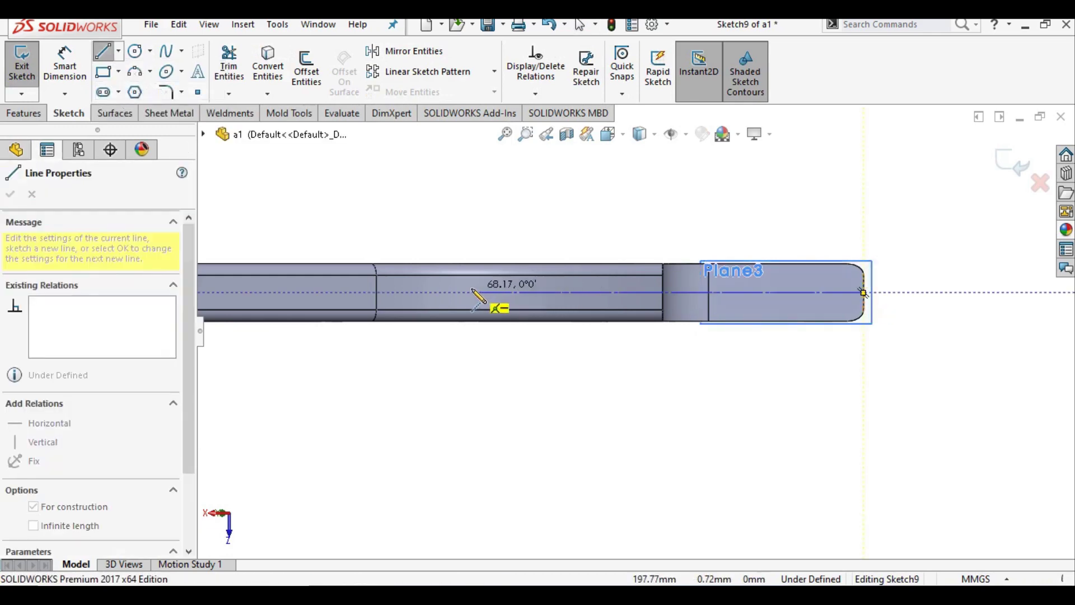
left_click(470, 292)
right_click(467, 191)
left_click(468, 200)
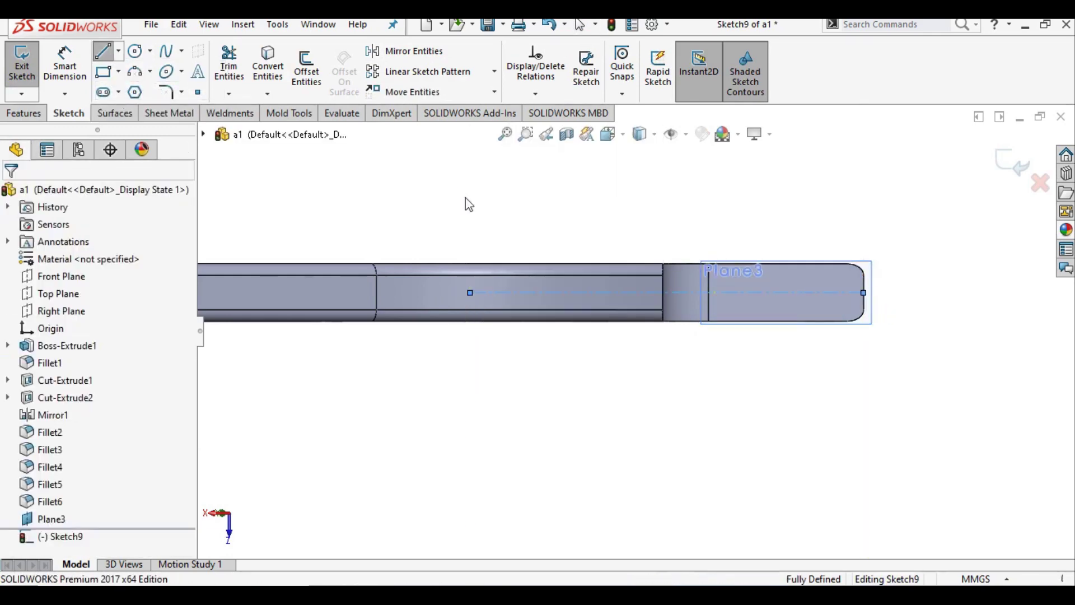
- Add a vertical midpoint line across the centreline
left_click(118, 51)
left_click(127, 110)
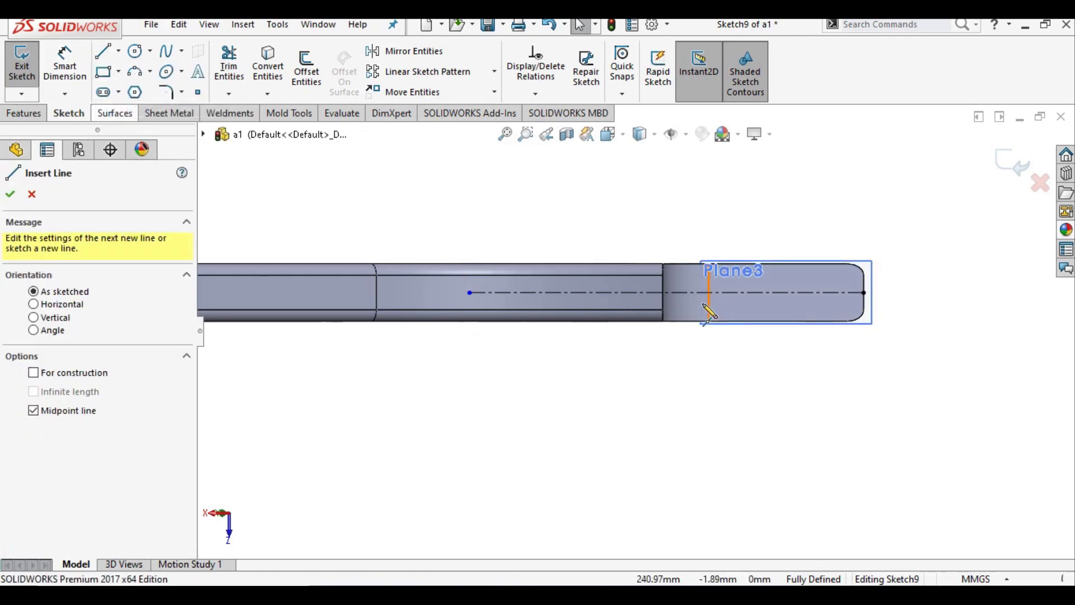
scroll(672, 301, "down", 3)
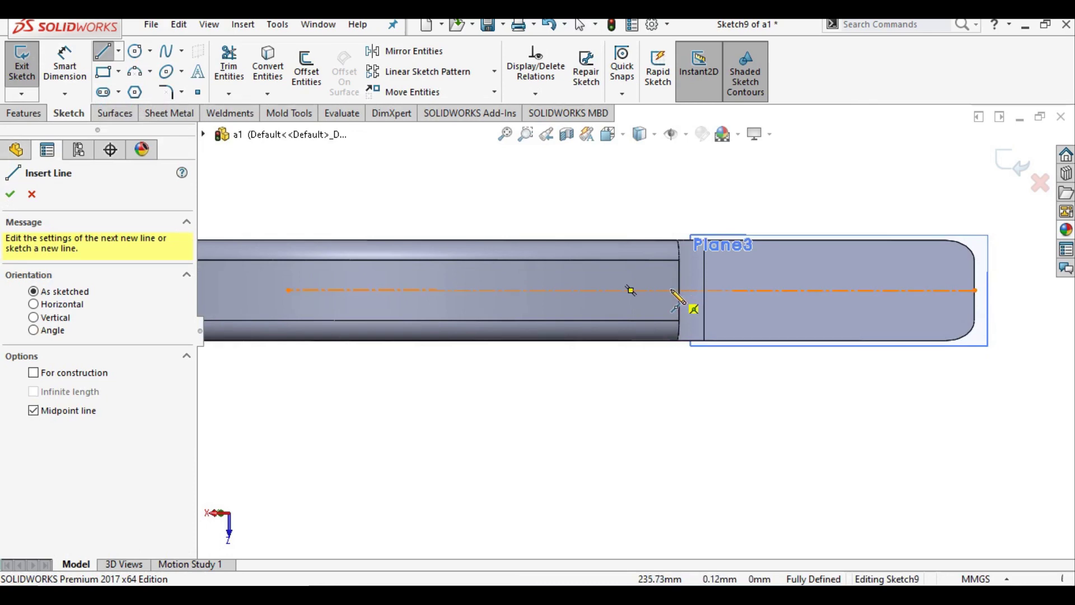
left_click(672, 290)
right_click(653, 365)
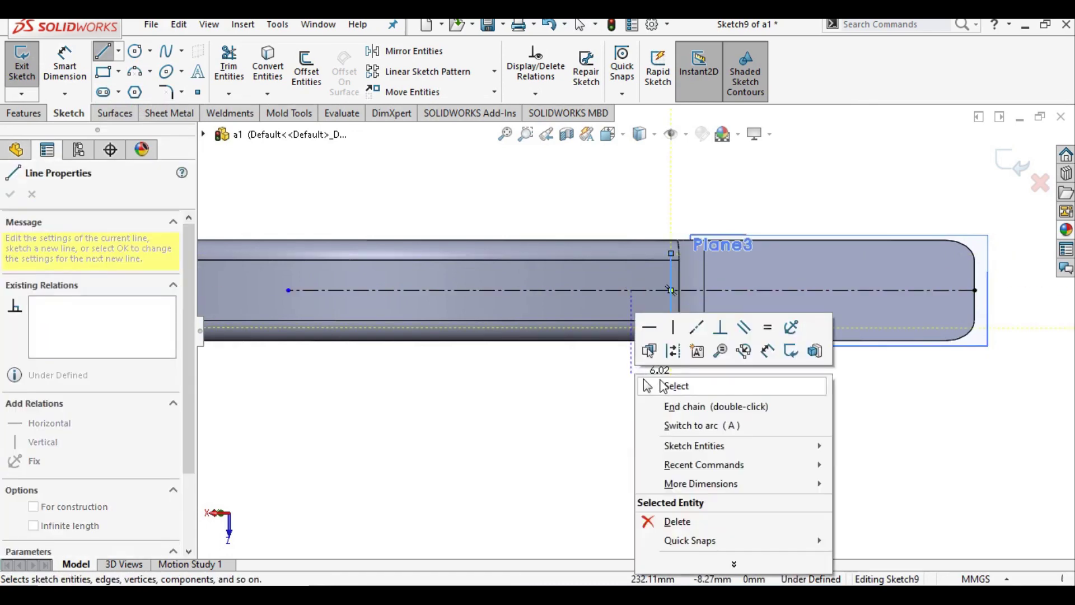
left_click(663, 386)
- Make the vertical line collinear with the model edge where the jaw face steps
right_click(45, 520)
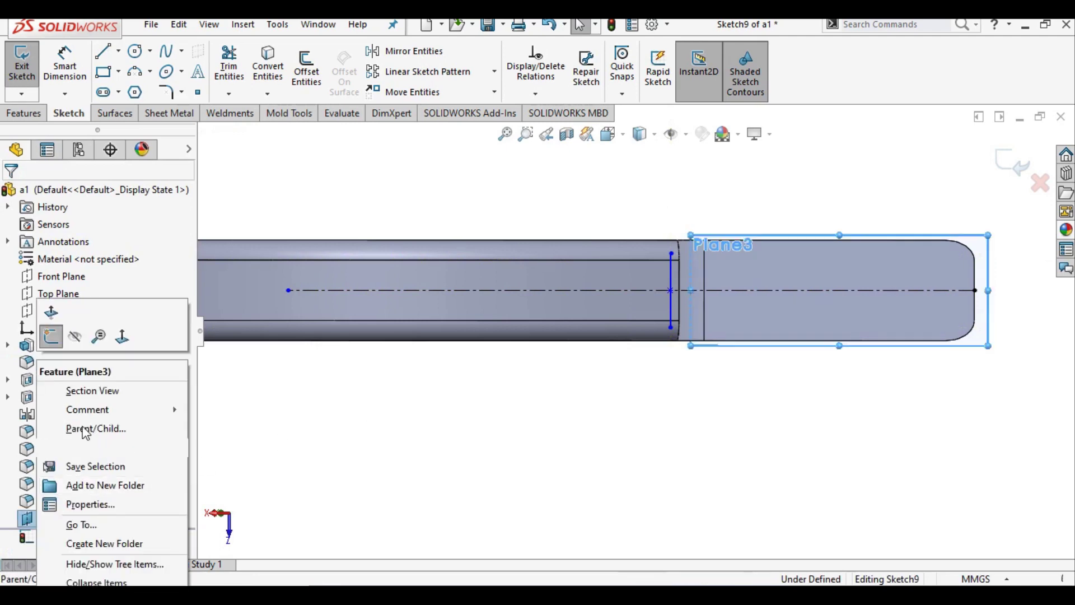
left_click(116, 343)
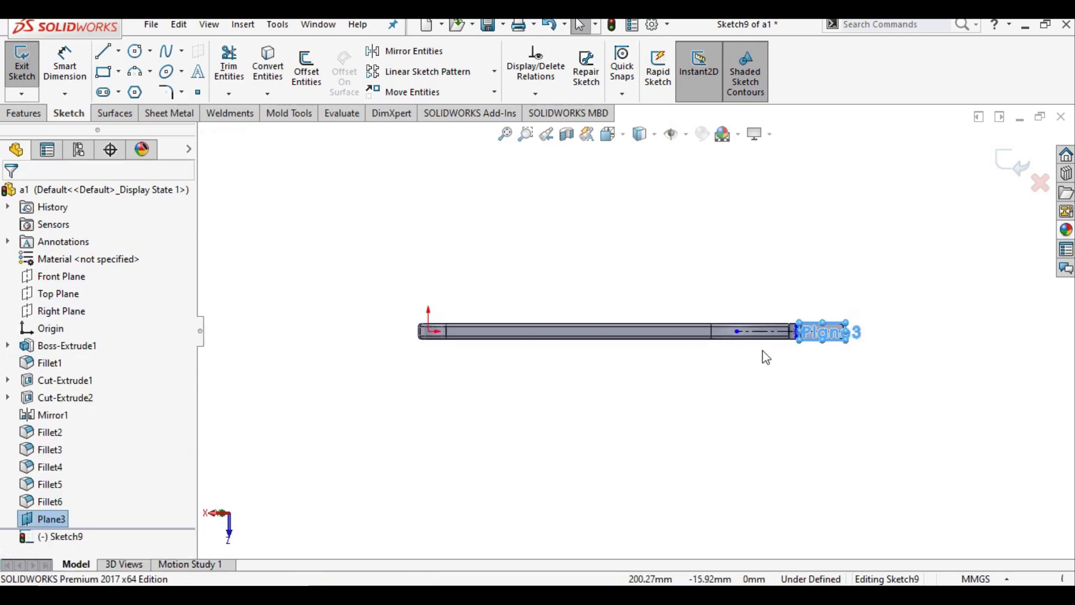
scroll(756, 350, "down", 2)
scroll(706, 336, "down", 2)
left_click(640, 294)
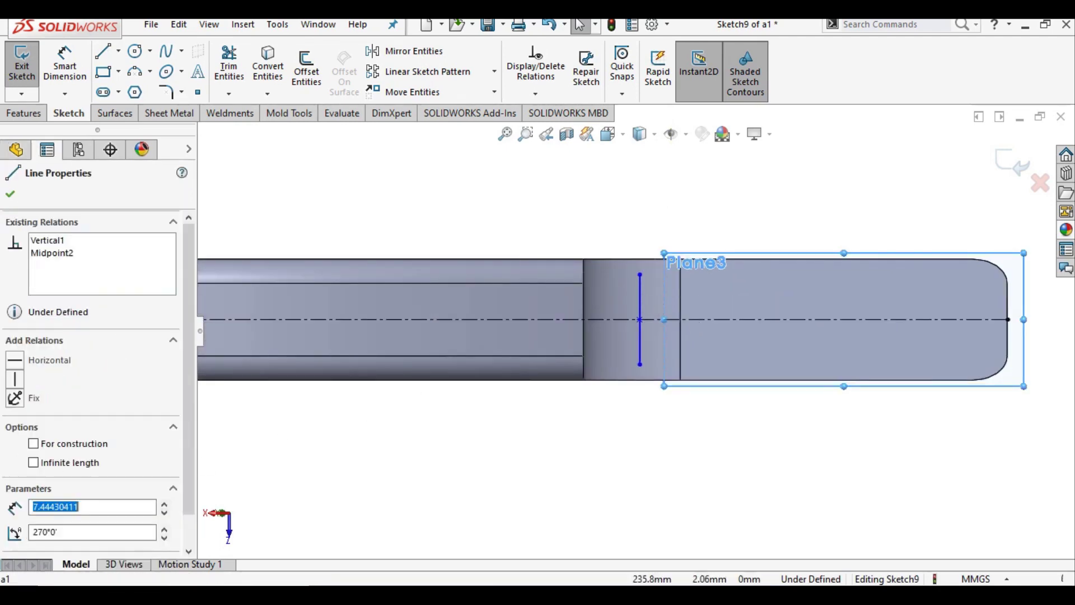
left_click(584, 296, "ctrl")
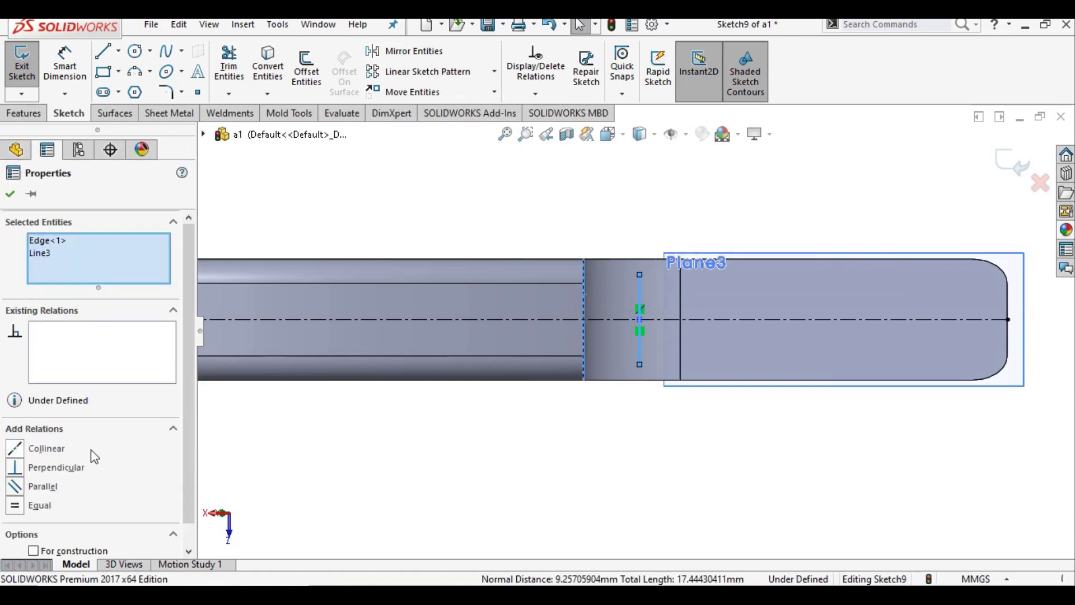
left_click(46, 448)
left_click(459, 215)
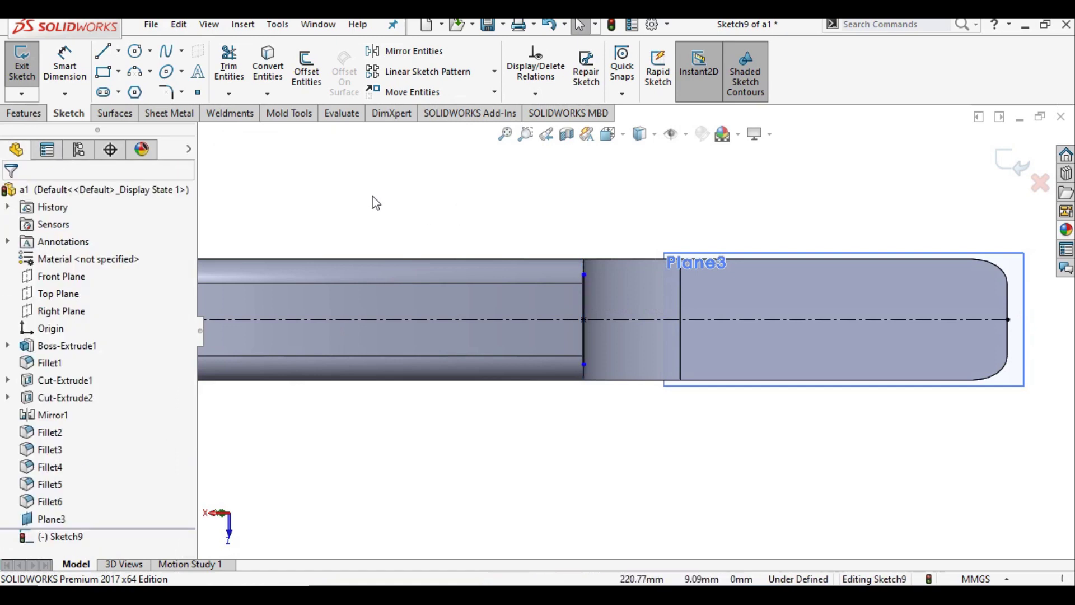
- Draw a circle centred on the centreline
left_click(136, 52)
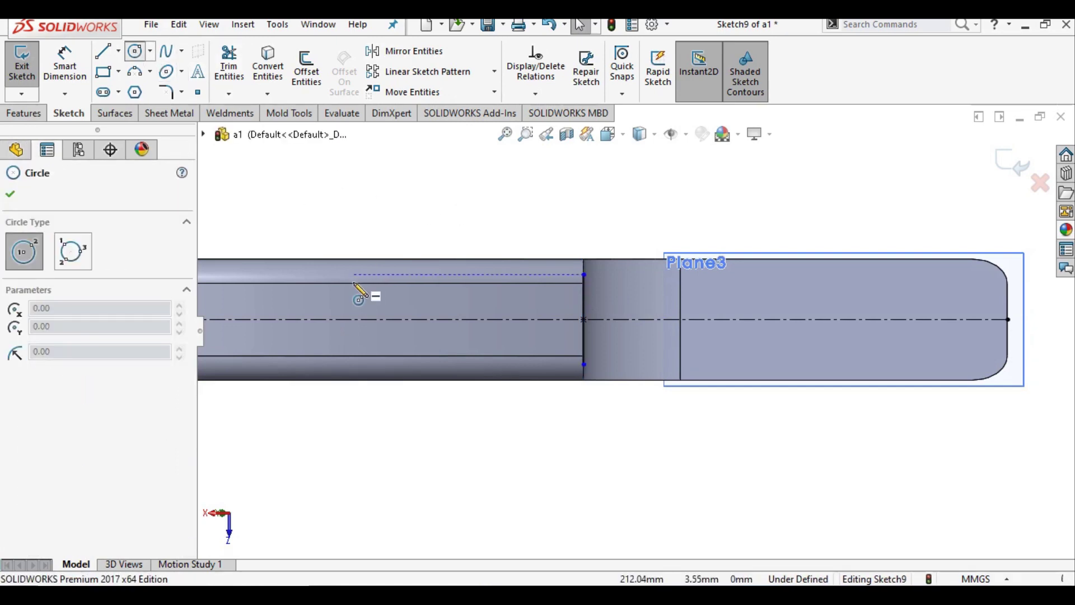
left_click(376, 320)
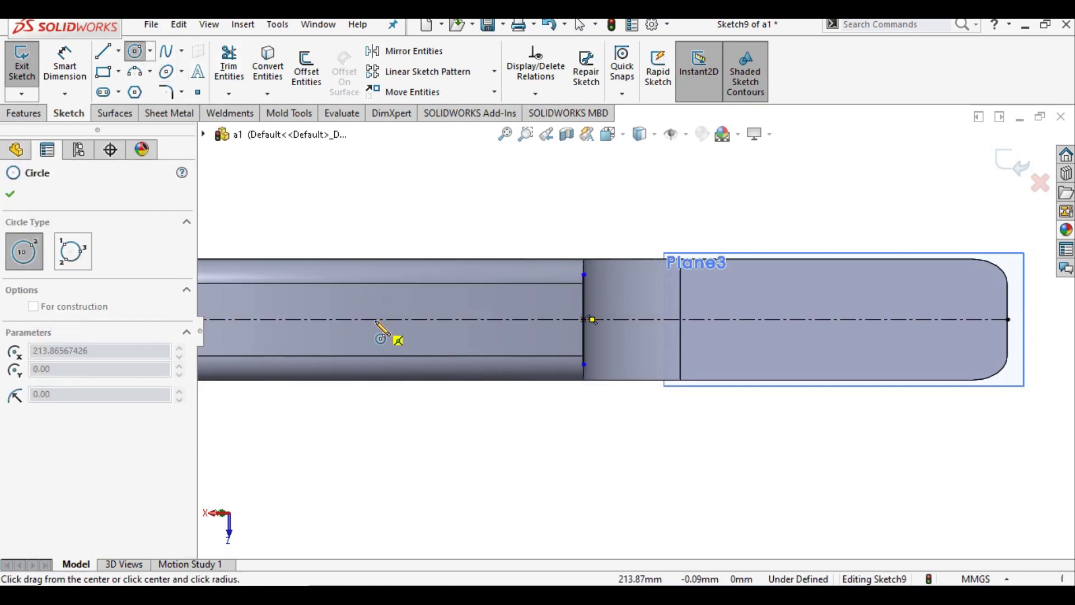
left_click(404, 342)
right_click(379, 166)
left_click(384, 173)
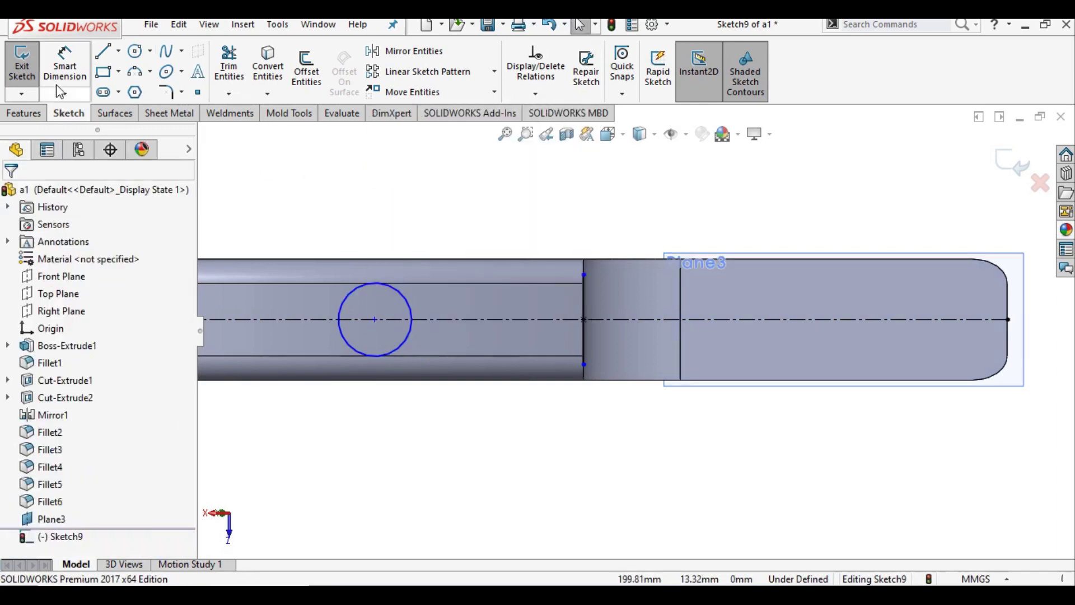
- Dimension the circle's diameter to 8 mm
left_click(63, 61)
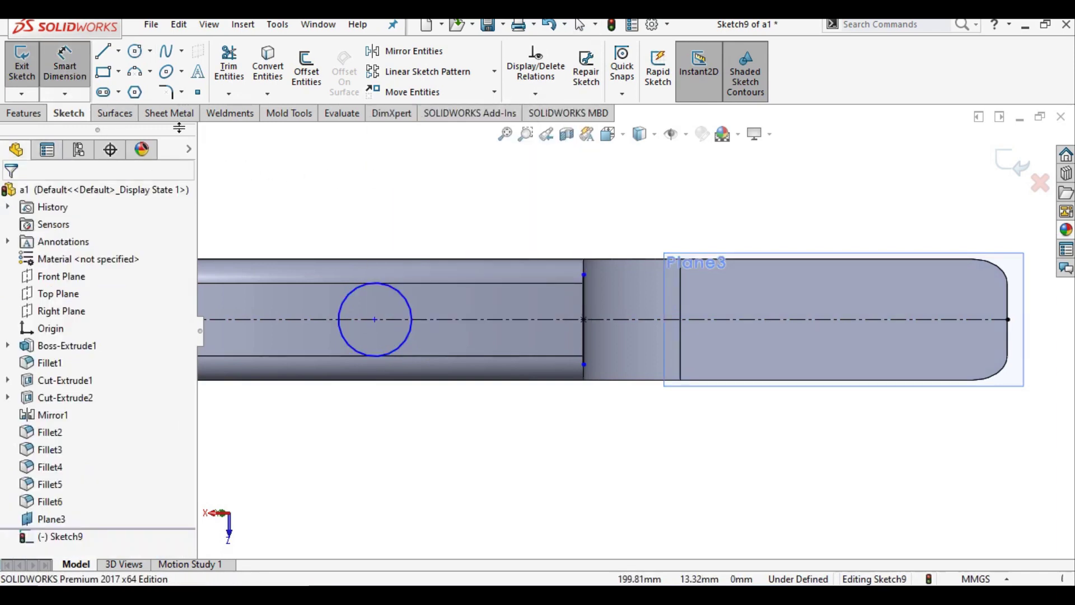
left_click(343, 312)
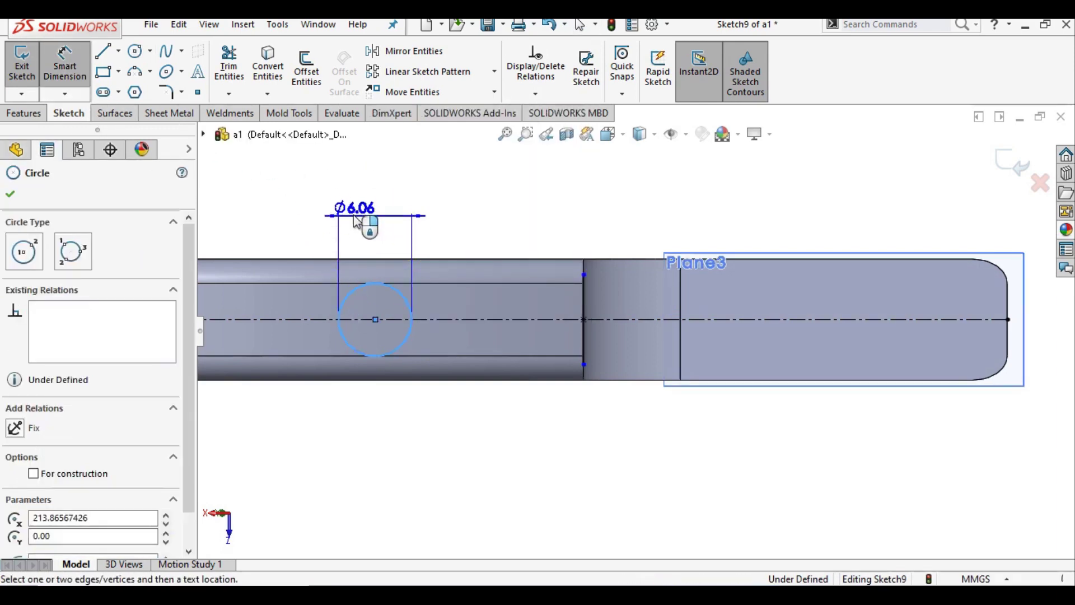
left_click(361, 212)
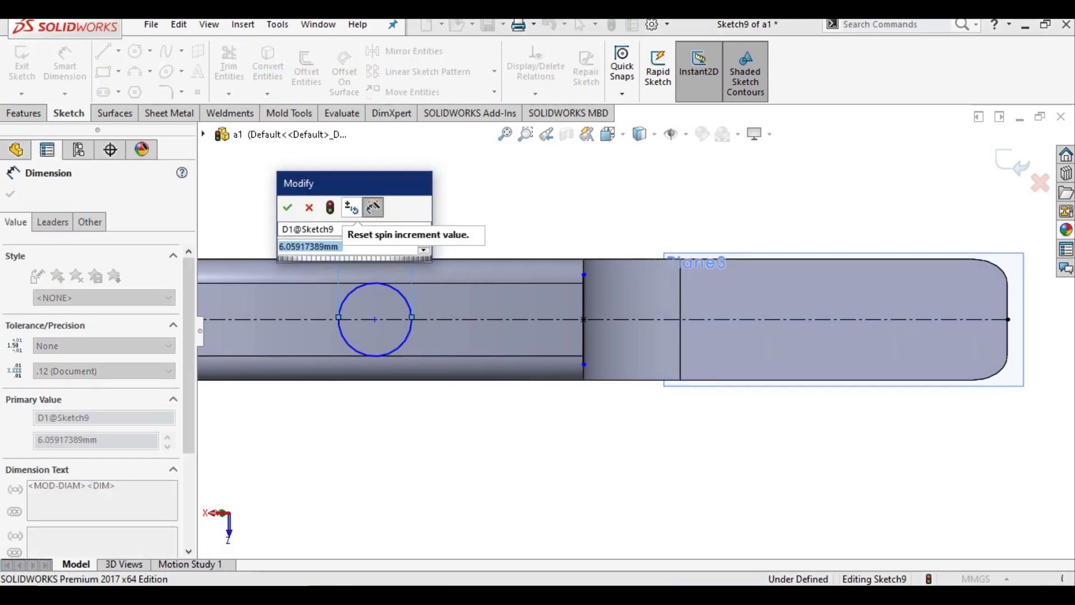
type("8")
key("Return")
- Draw the top line from the circle's top to the step edge
key("Escape")
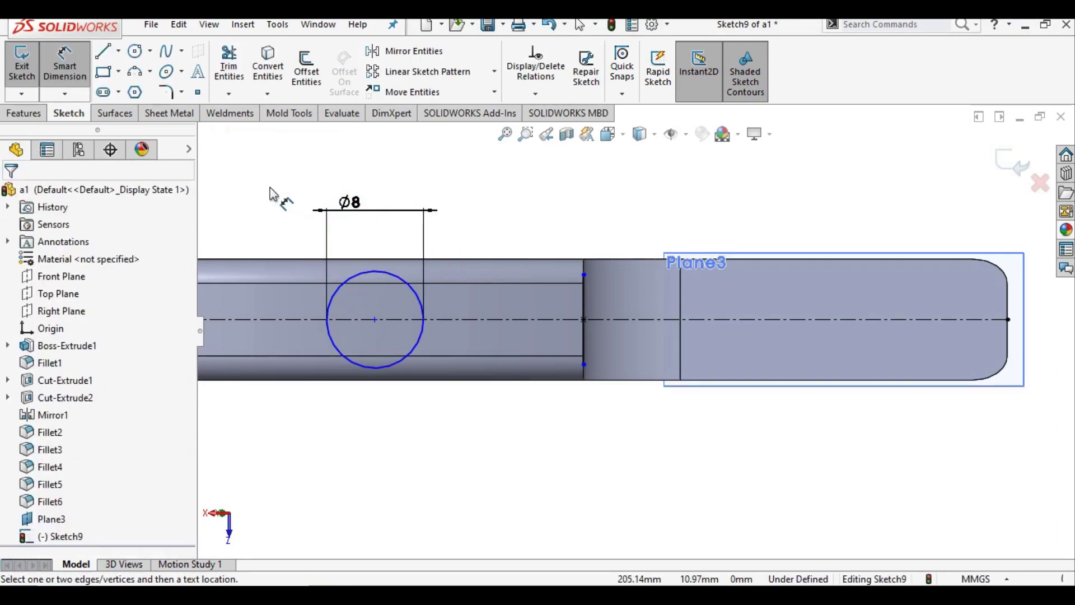
right_click(274, 193)
left_click(307, 238)
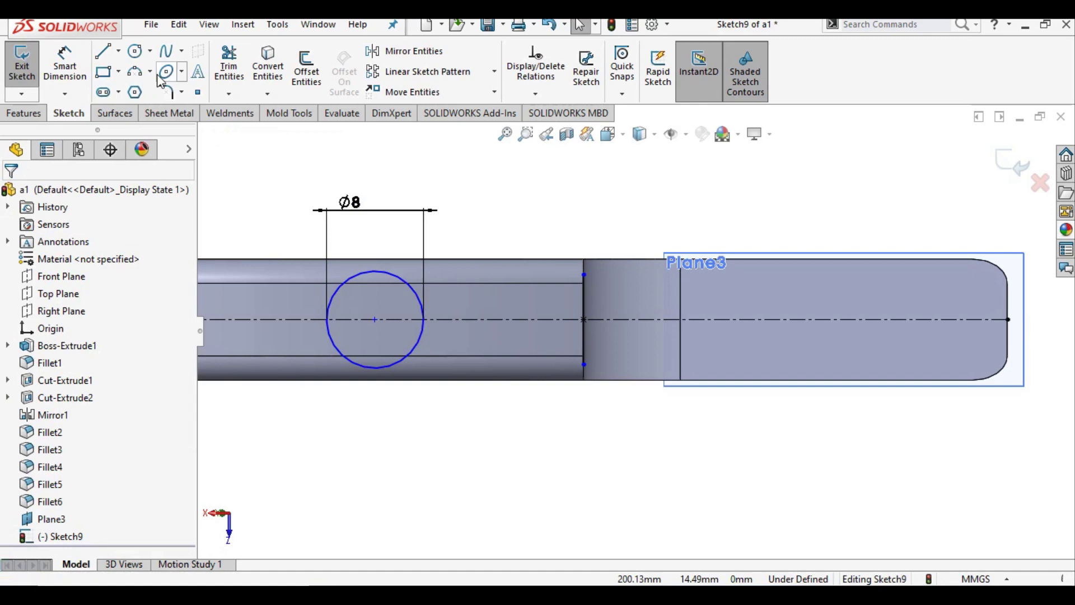
left_click(120, 52)
left_click(126, 70)
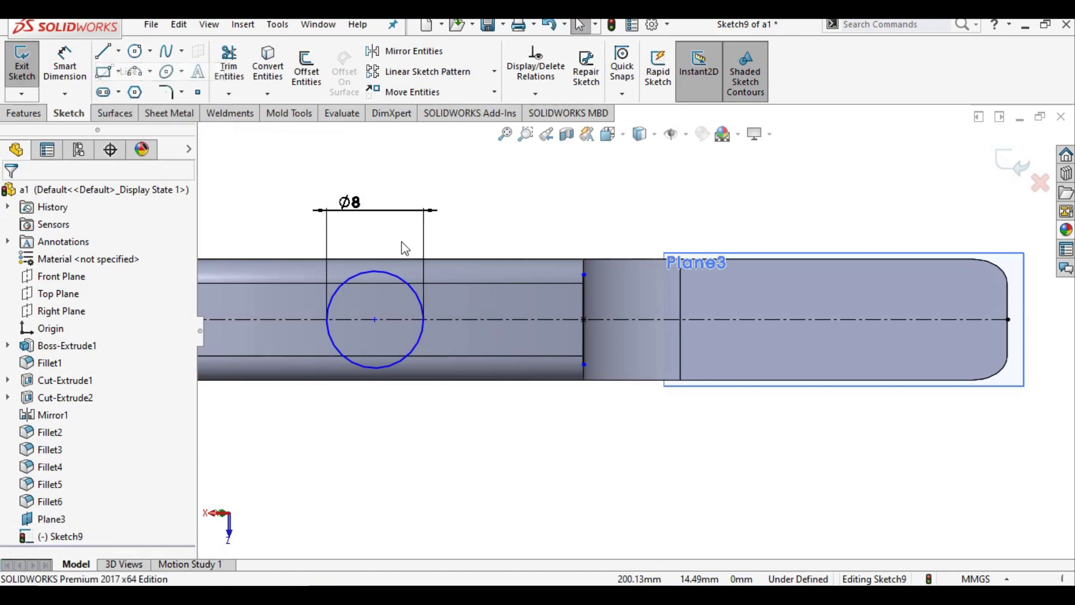
left_click(396, 275)
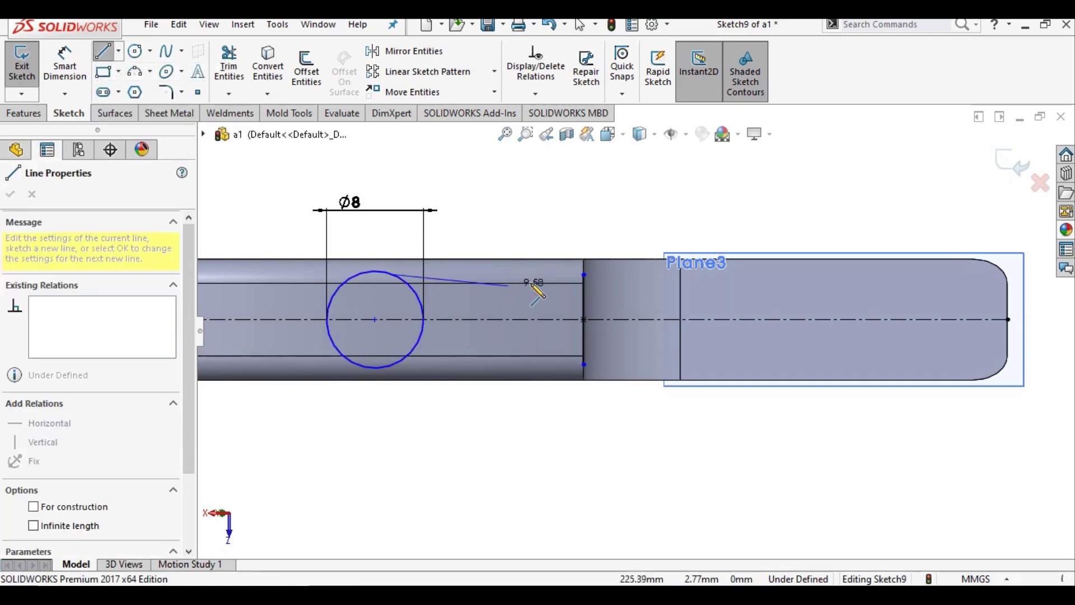
left_click(584, 275)
key("Escape")
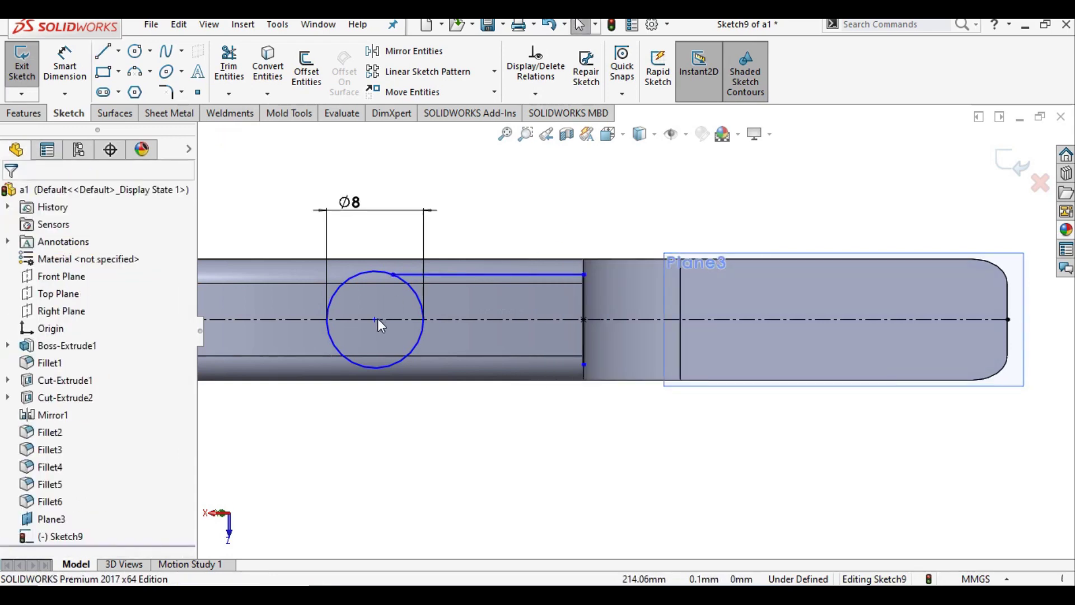
- Shift the circle right and draw the bottom line from the step edge to the circle
left_click_drag(377, 320, 427, 319)
left_click(372, 227)
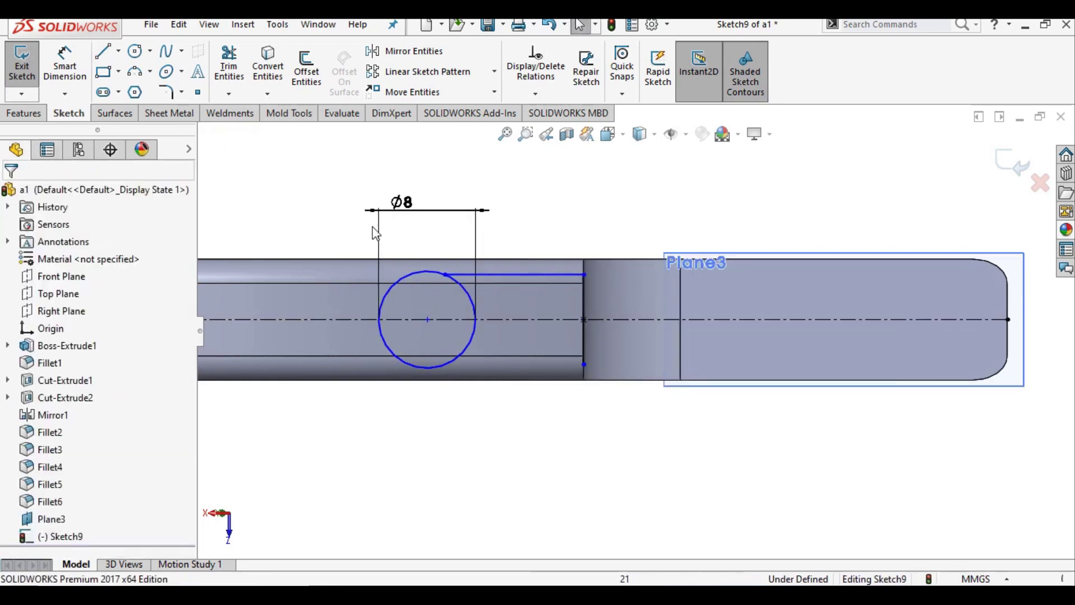
left_click(118, 51)
left_click(129, 70)
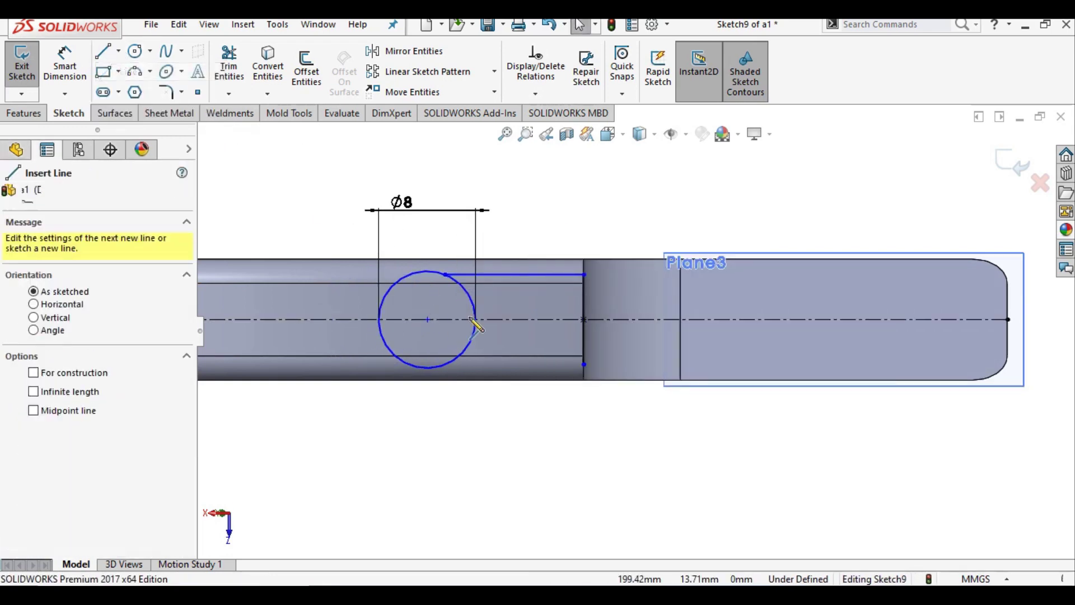
left_click(583, 365)
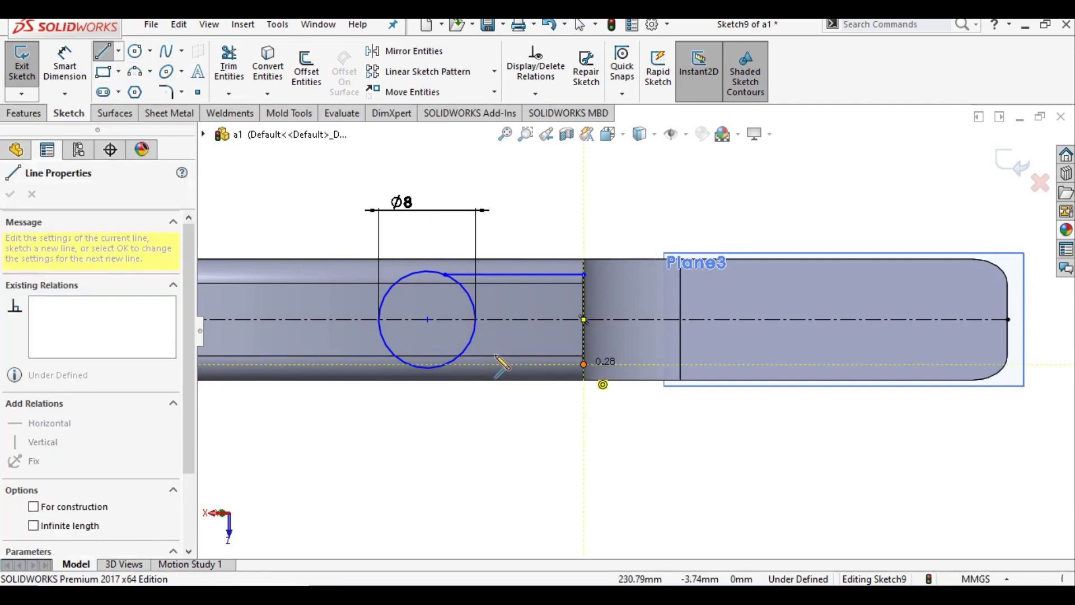
left_click(468, 345)
- Delete the top line's Horizontal relation and slant its end down onto the circle
right_click(525, 198)
left_click(549, 210)
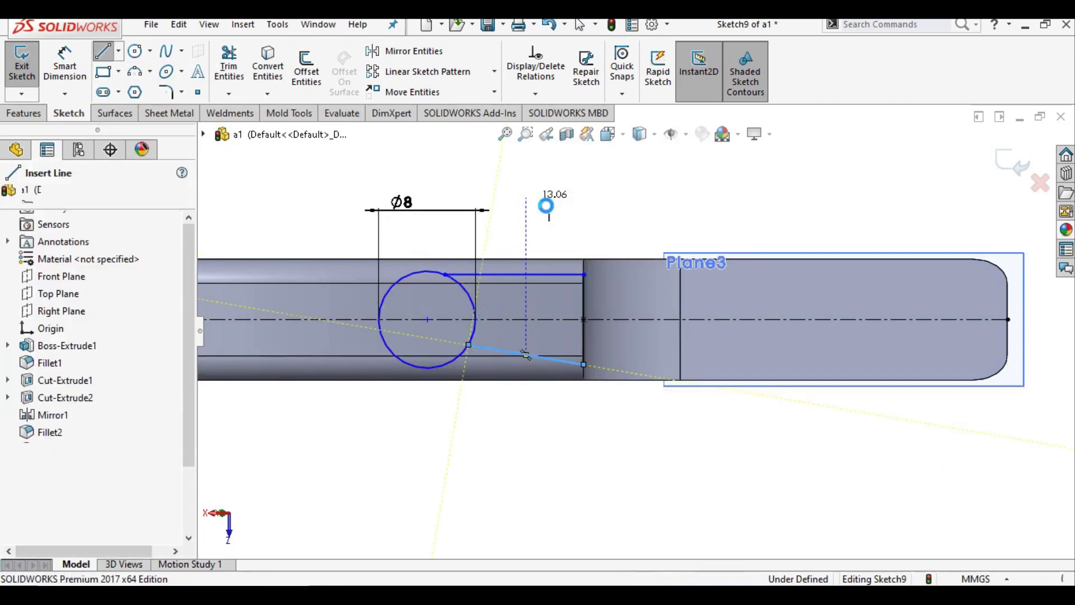
left_click(517, 274)
right_click(515, 285)
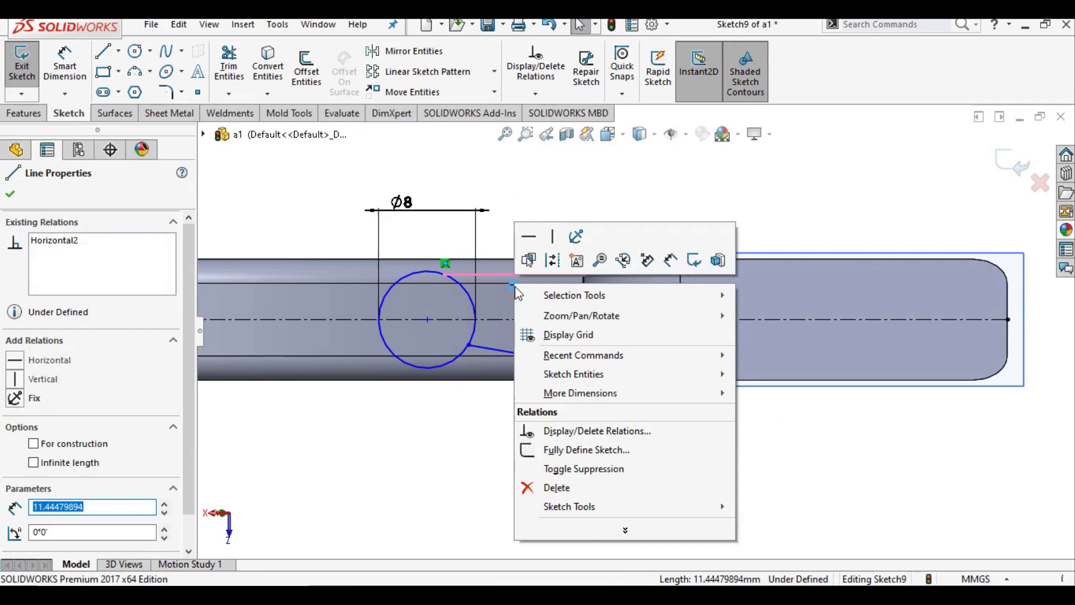
left_click(549, 487)
left_click_drag(445, 275, 458, 291)
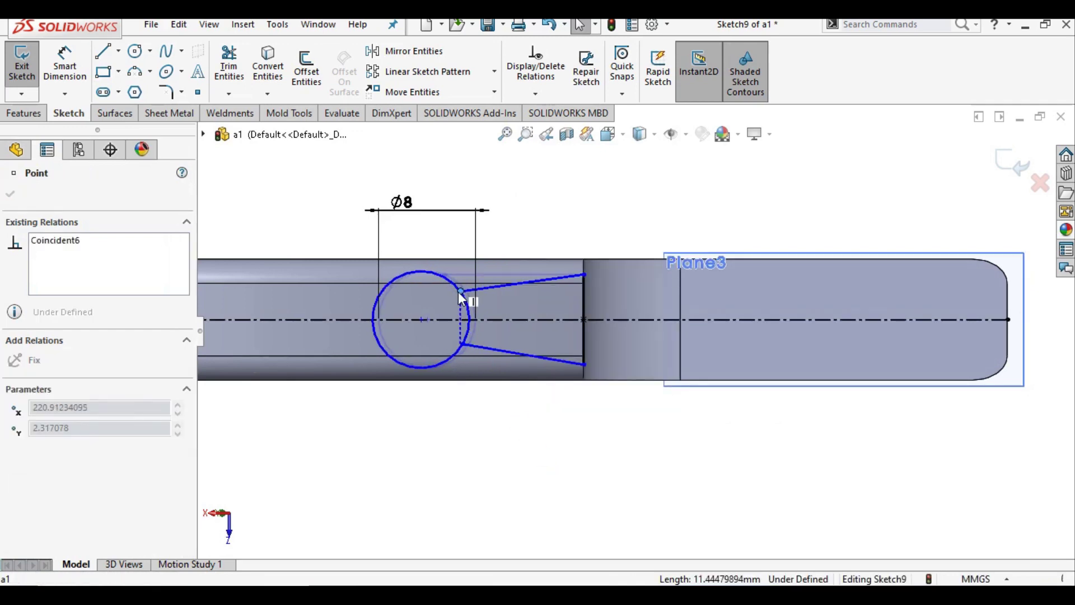
left_click(328, 251)
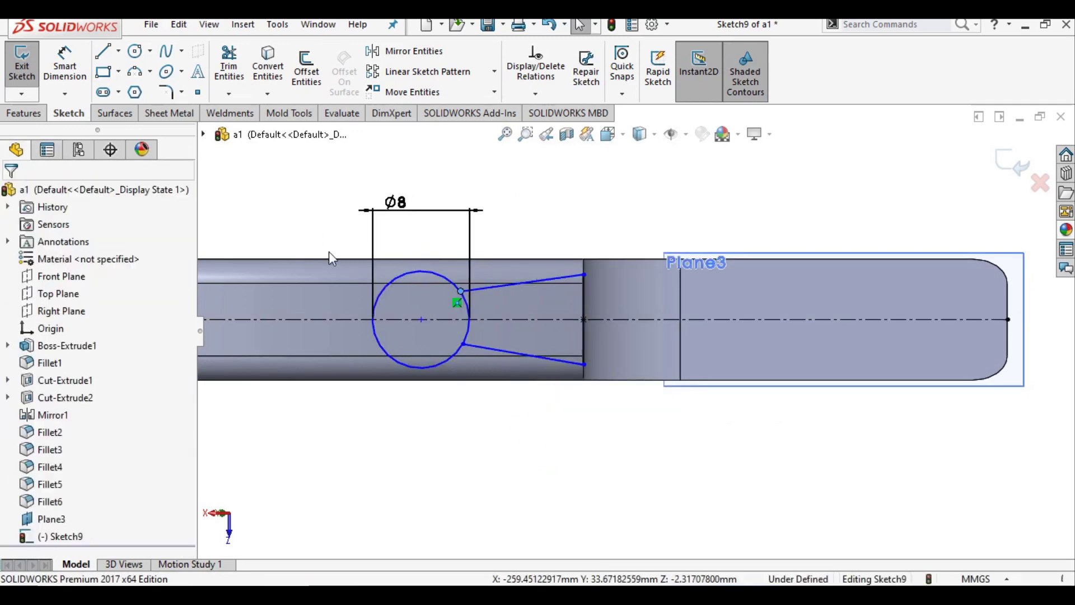
- Make the top and bottom slanted lines equal in length
left_click(533, 282)
left_click(531, 358, "ctrl")
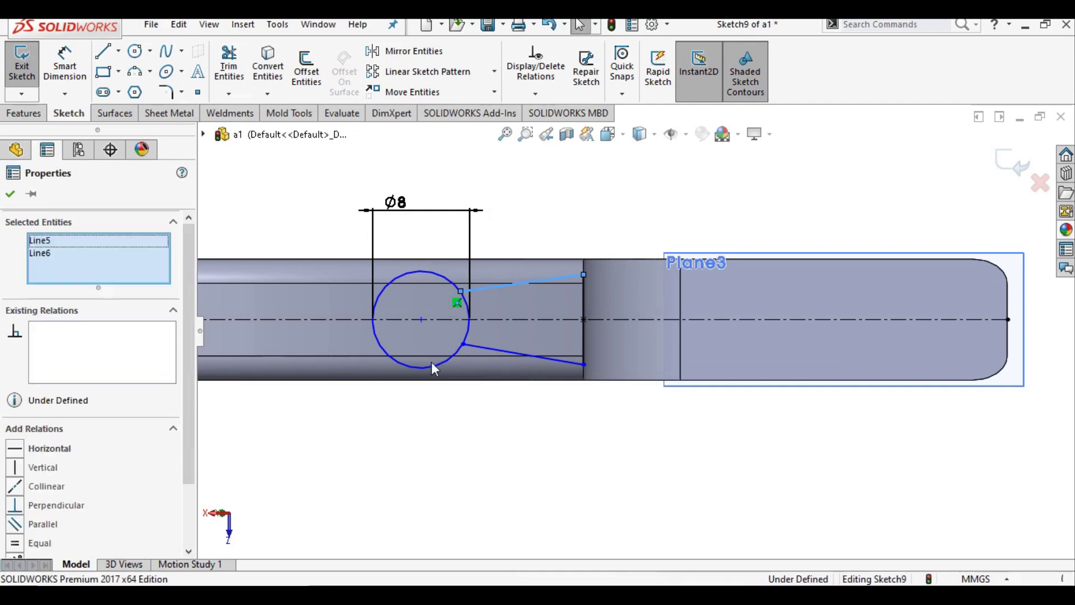
left_click(56, 541)
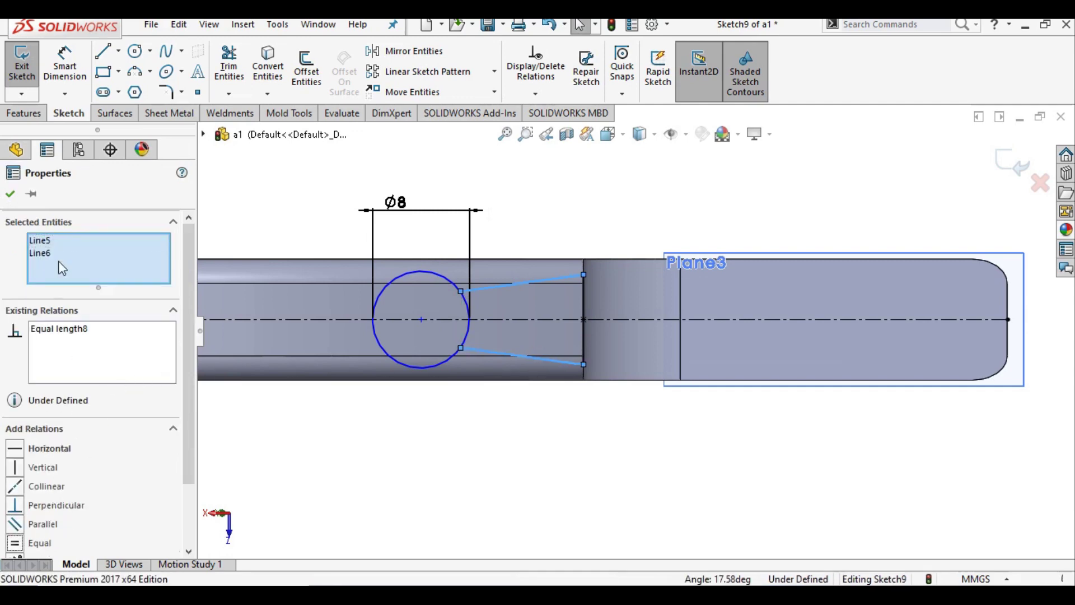
left_click(23, 187)
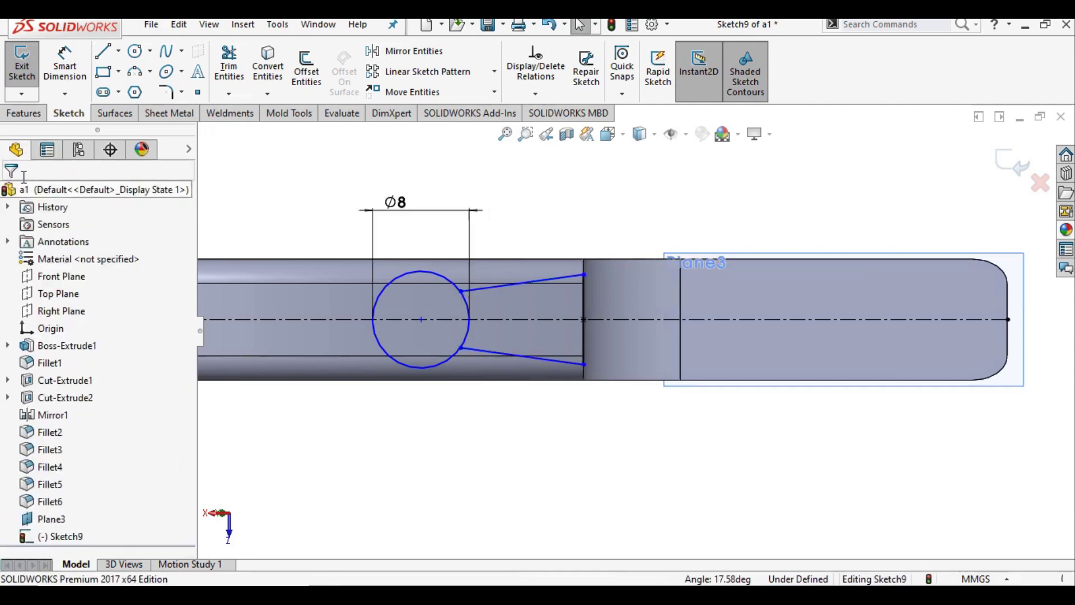
- Dimension the vertical step-edge line to 5
left_click(72, 72)
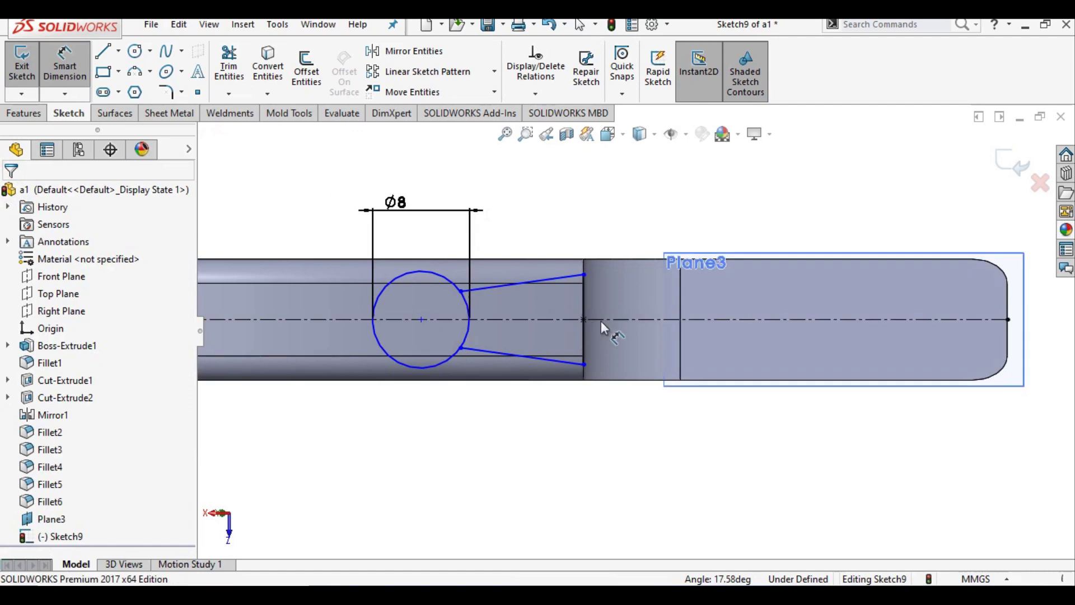
left_click(583, 287)
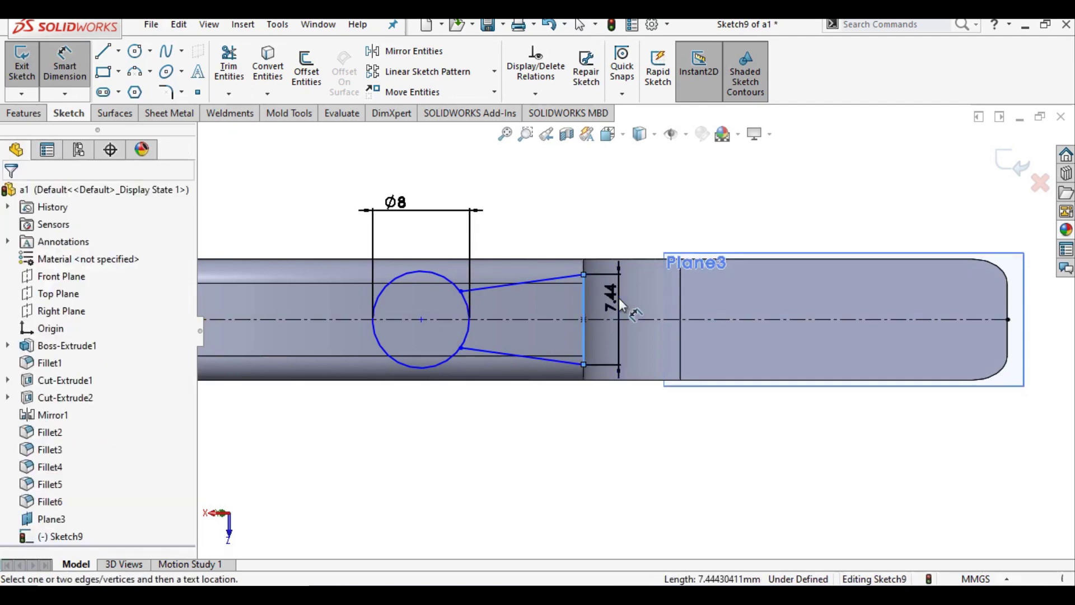
left_click(620, 300)
key("Return")
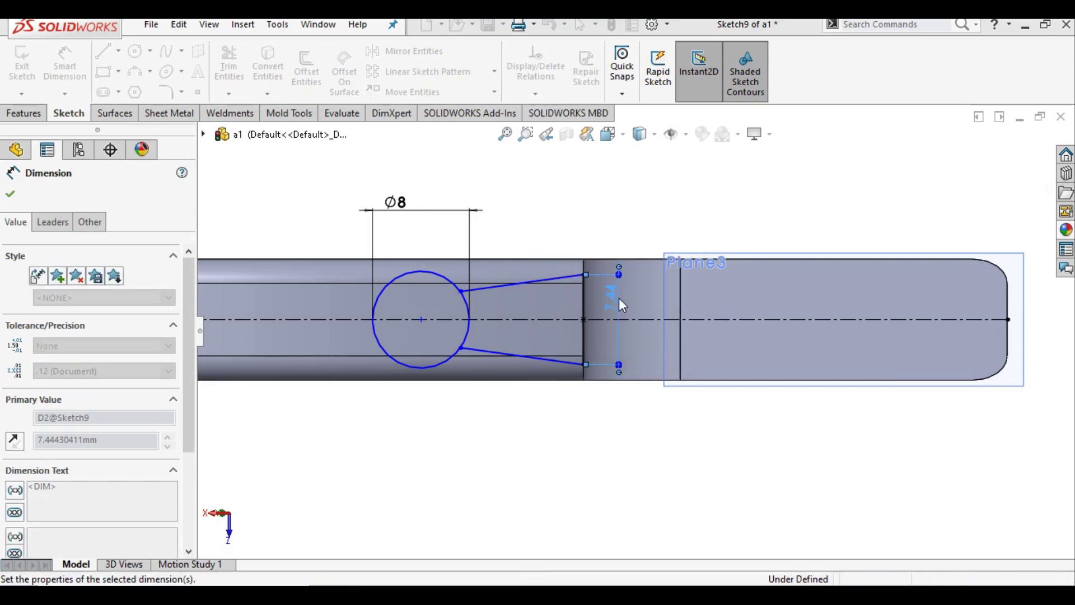
type("5")
key("Return")
- Dimension the top line's circle-side endpoint 5.32 from the step edge
scroll(487, 291, "down", 3)
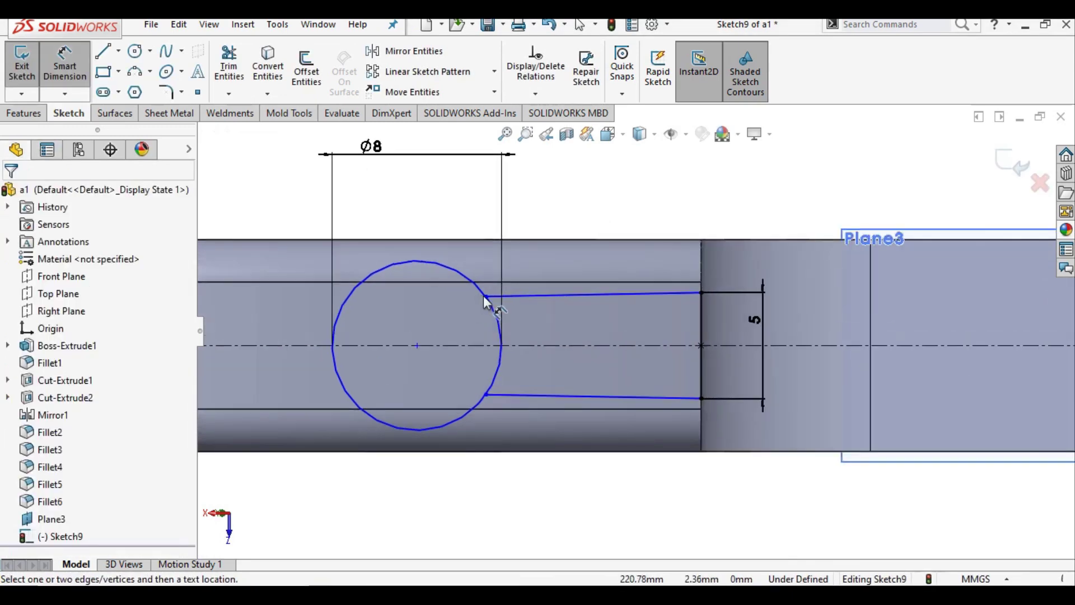
left_click(485, 297)
left_click(701, 305)
left_click(658, 197)
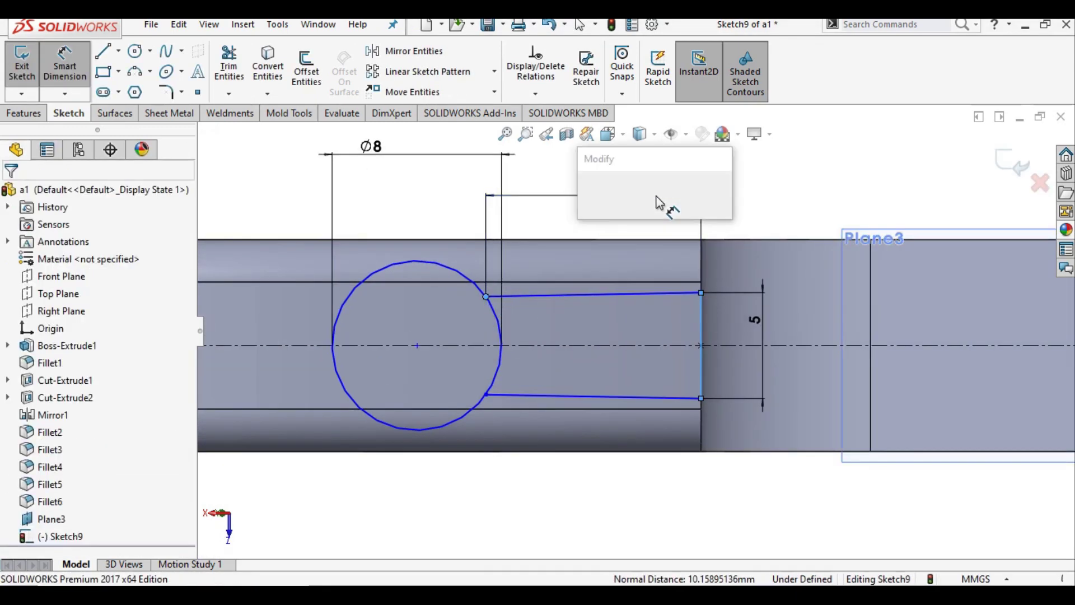
type("5.32")
key("Return")
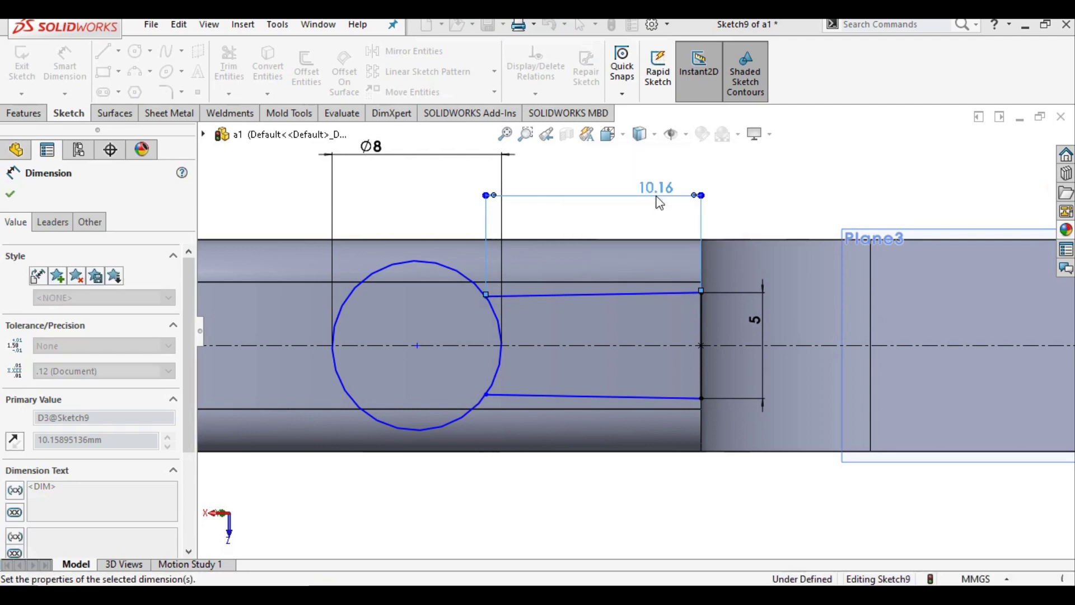
left_click(812, 227)
scroll(792, 226, "up", 3)
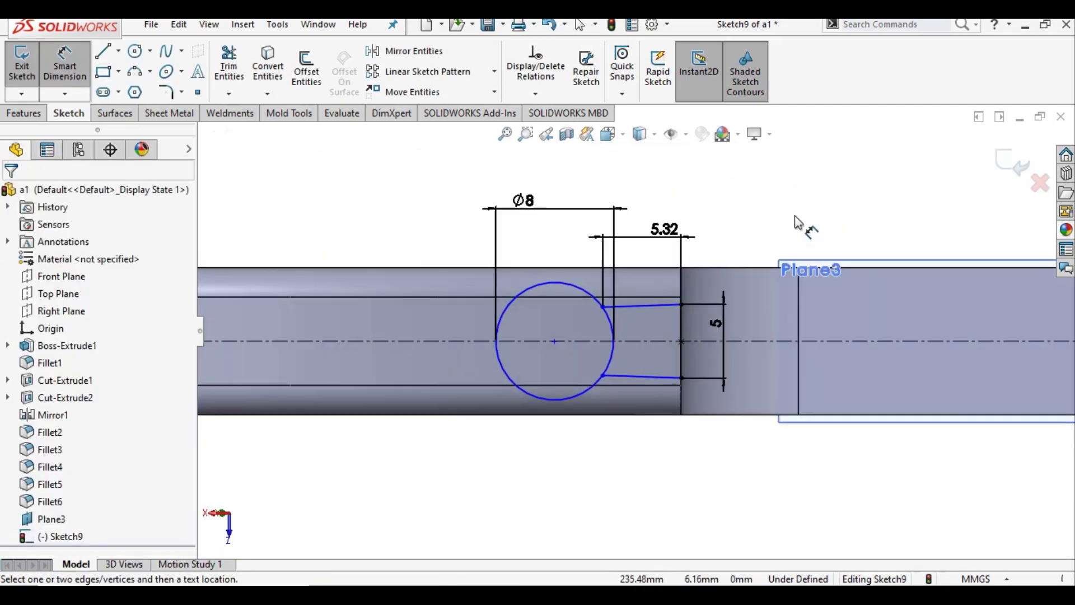
scroll(784, 218, "up", 2)
scroll(704, 227, "down", 2)
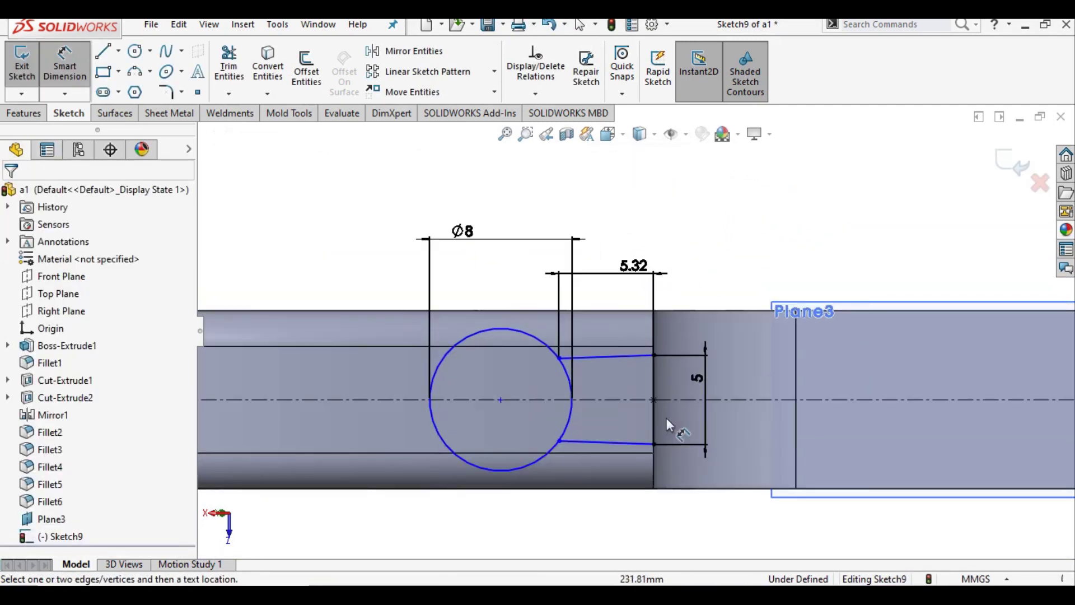
scroll(633, 330, "up", 1)
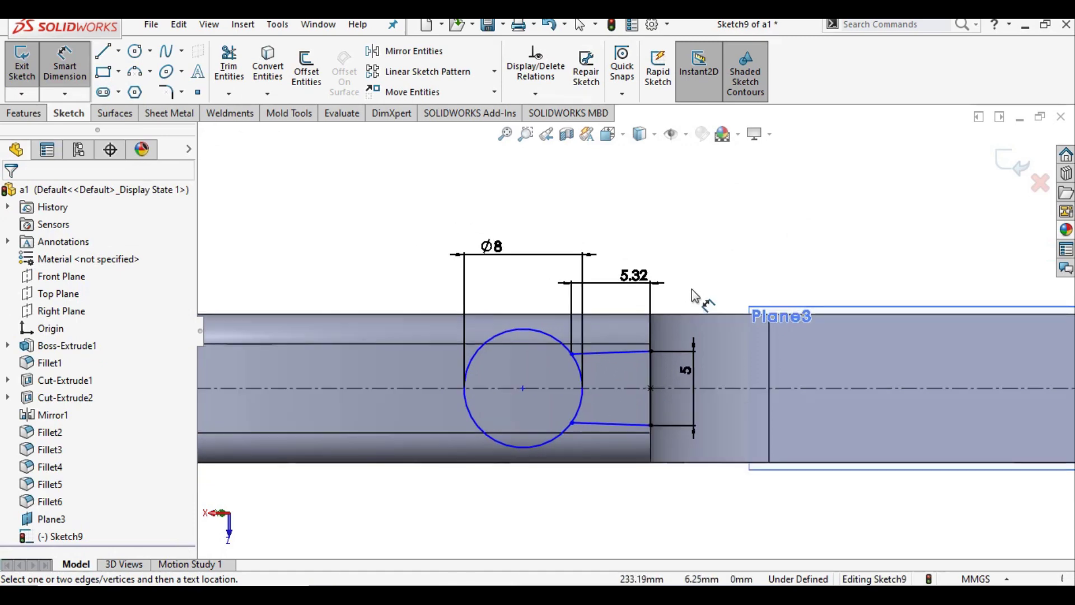
right_click(719, 246)
left_click(746, 293)
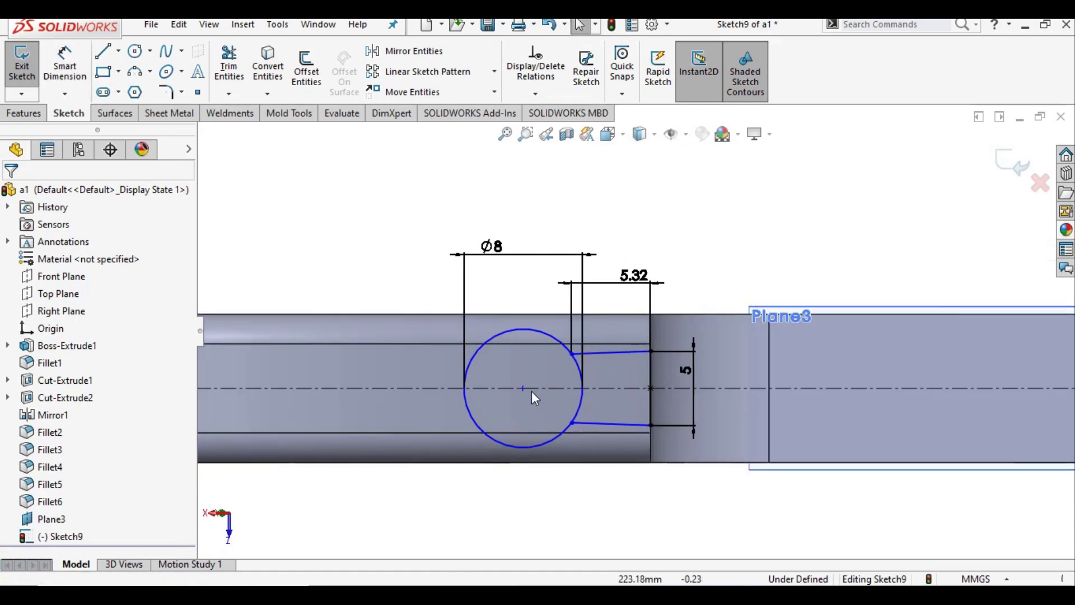
left_click(521, 387)
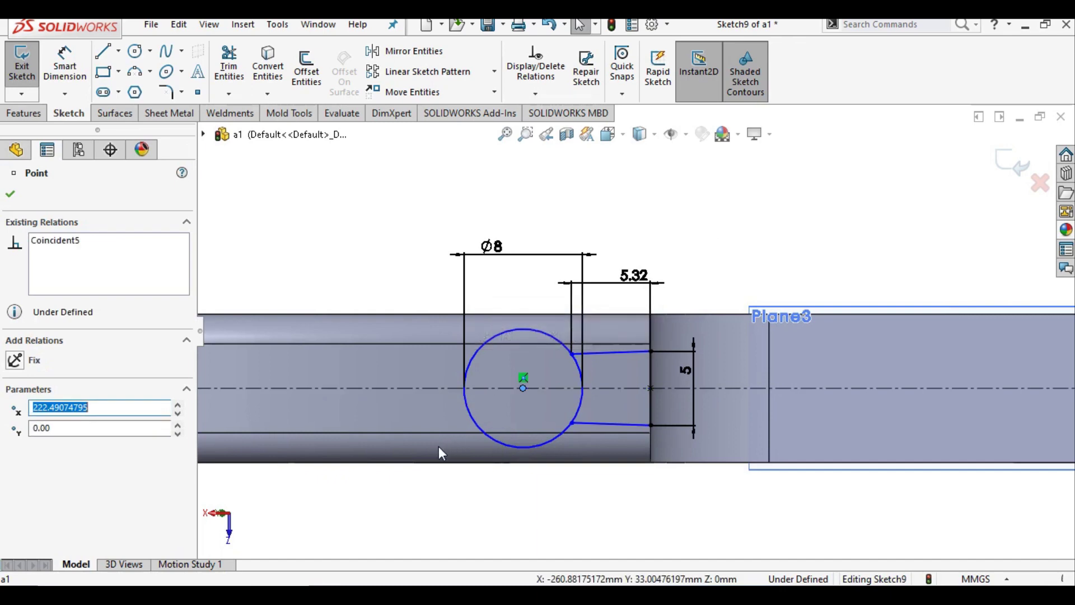
- Slide the circle along the centreline toward the slanted lines
left_click(439, 446)
left_click(620, 473)
scroll(642, 464, "down", 3)
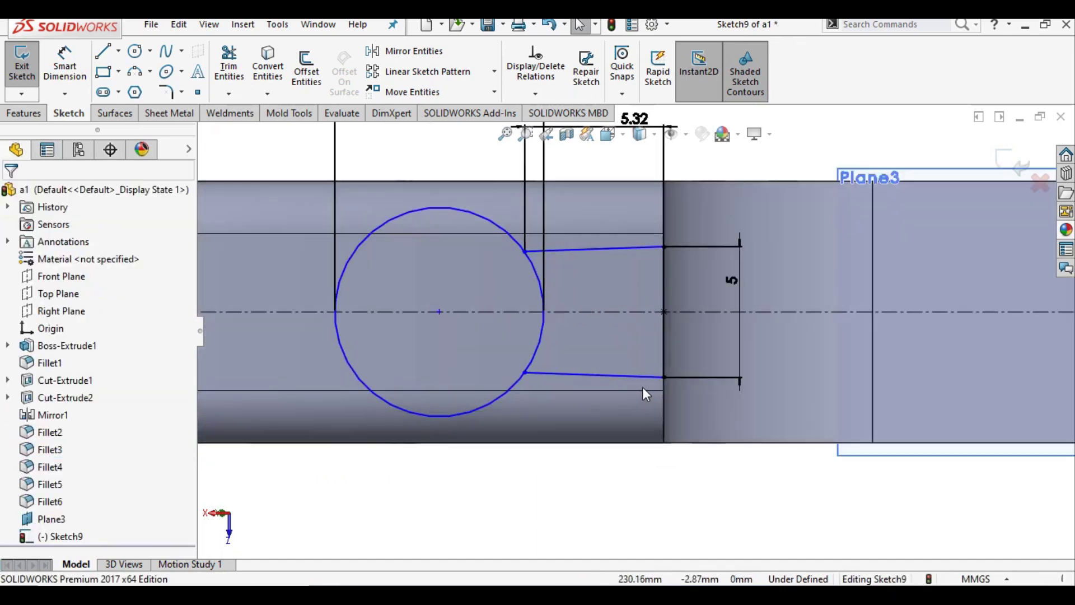
left_click(665, 377)
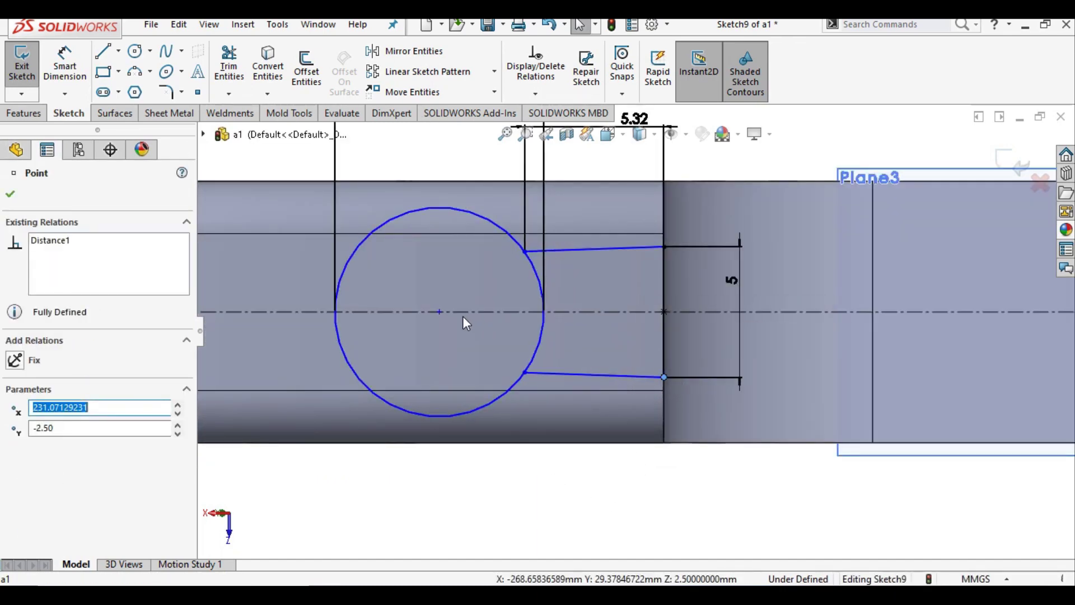
mouse_move(439, 312)
left_mouse_down()
mouse_move(447, 333)
mouse_move(522, 338)
mouse_move(441, 325)
mouse_move(468, 331)
left_mouse_up()
scroll(476, 329, "up", 3)
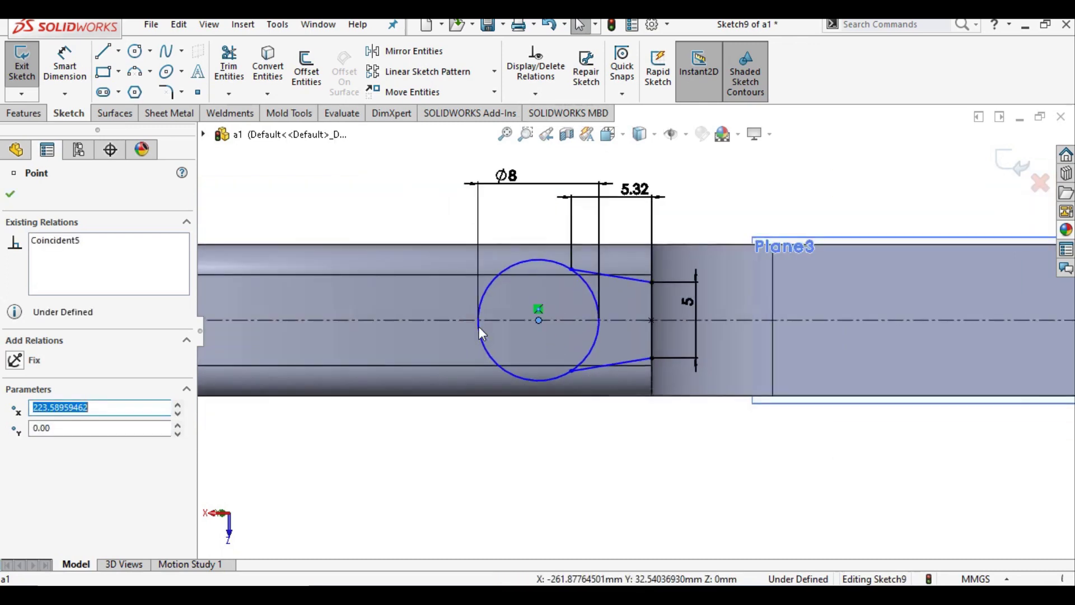
left_click(765, 190)
- Fine-tune the circle centre's position along the centreline
scroll(625, 284, "down", 2)
left_click(628, 280)
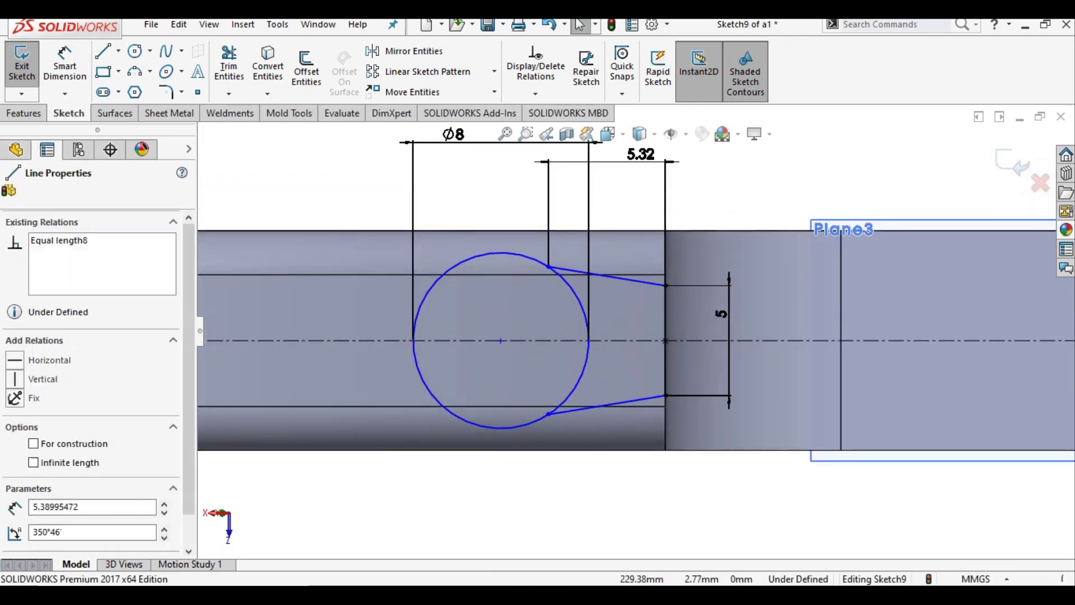
left_click(710, 498)
scroll(682, 465, "up", 2)
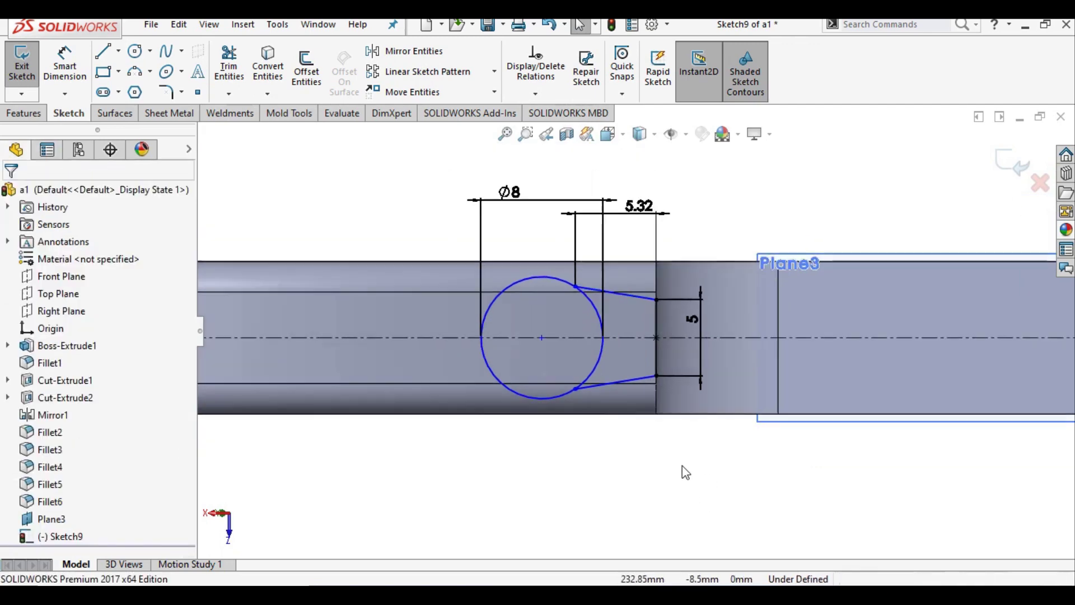
scroll(587, 276, "down", 2)
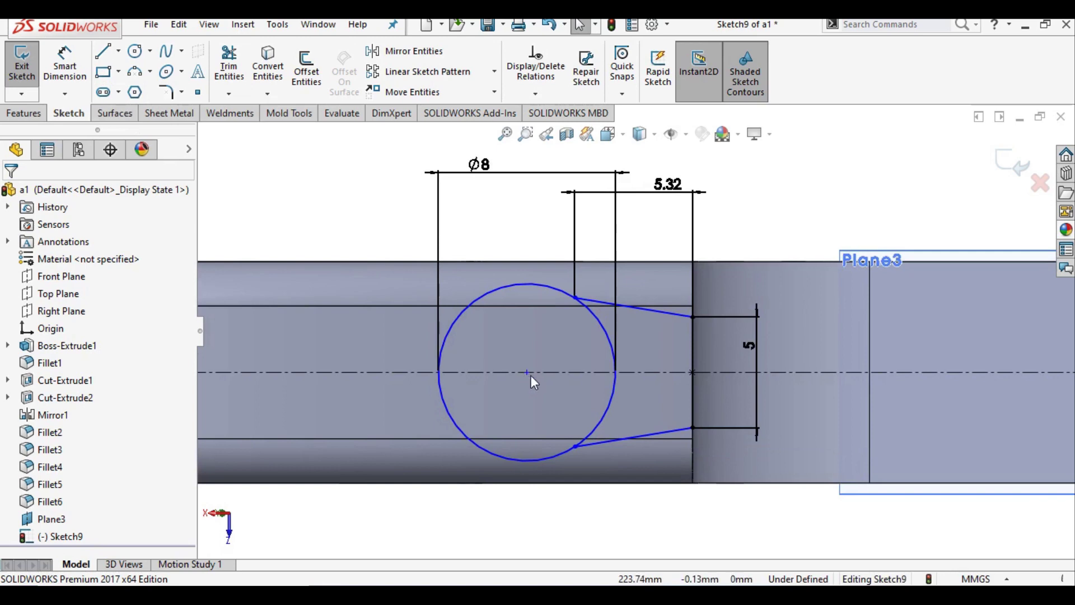
left_click_drag(527, 373, 539, 373)
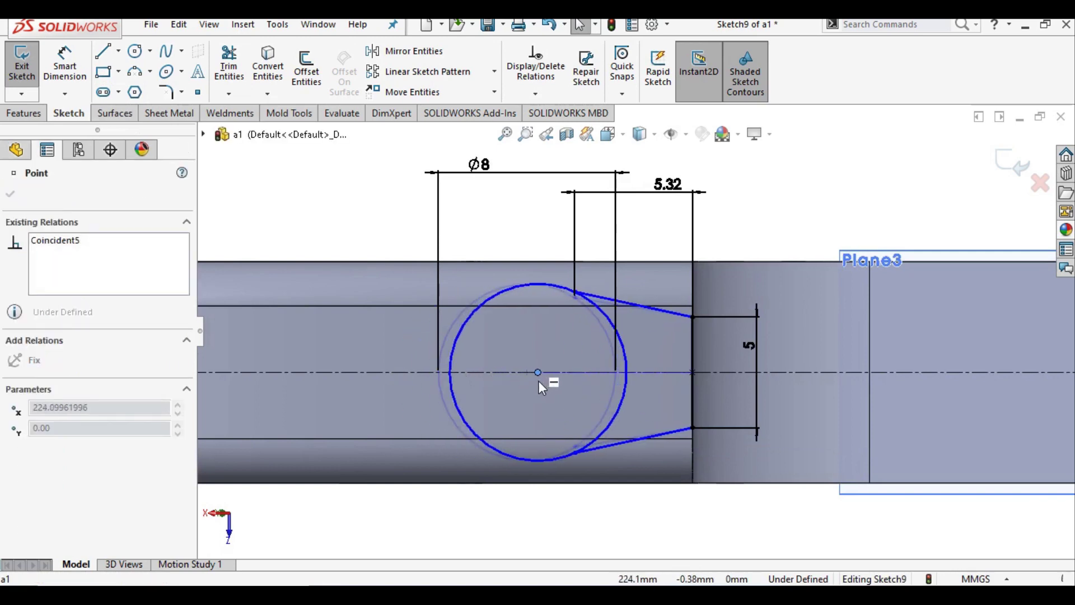
left_click_drag(539, 381, 548, 381)
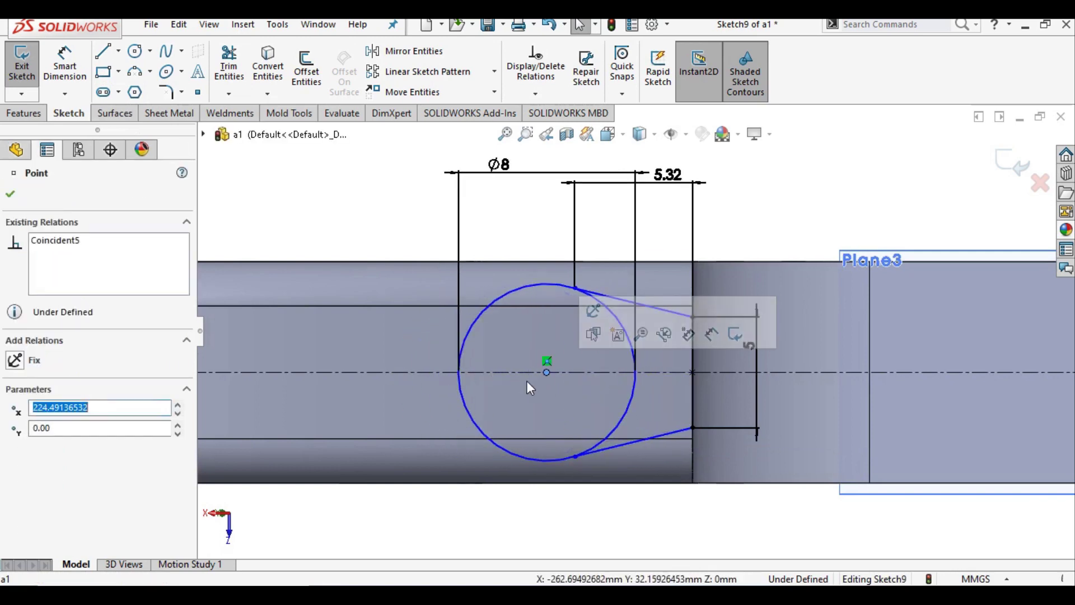
scroll(526, 383, "up", 3)
left_click(693, 485)
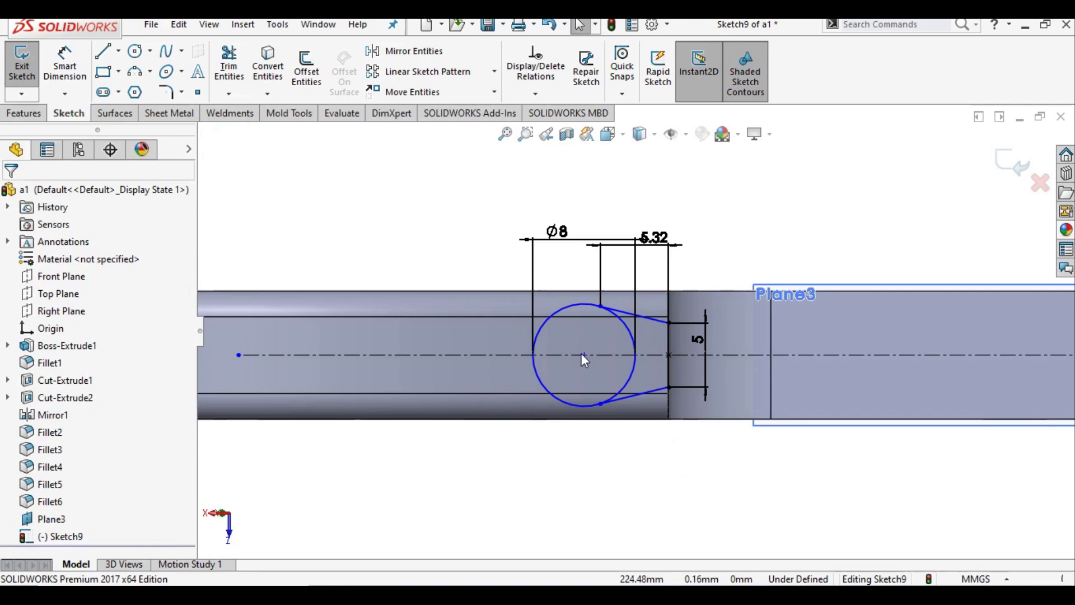
mouse_move(581, 354)
left_mouse_down()
mouse_move(556, 352)
mouse_move(581, 359)
left_mouse_up()
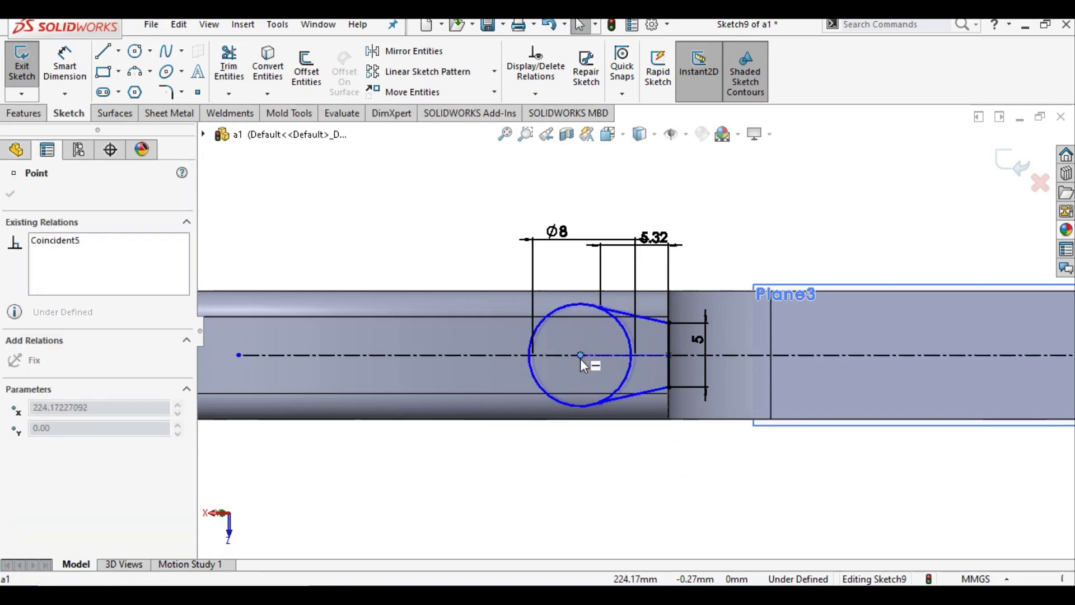
left_click(497, 480)
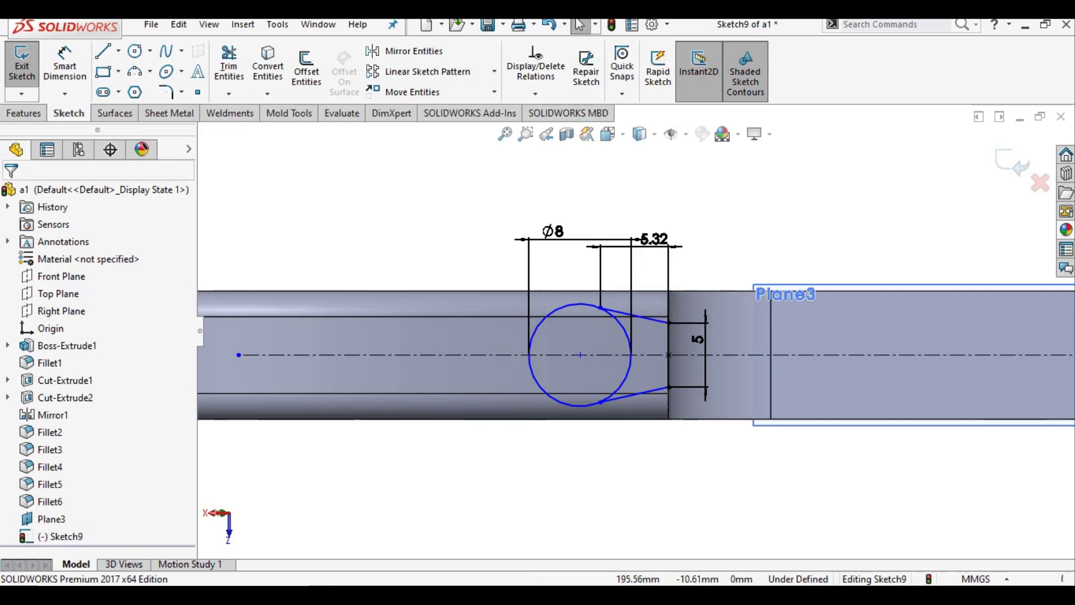
- Make the upper slanted line tangent to the circle
left_click(581, 354)
scroll(575, 360, "down", 1)
scroll(574, 361, "down", 1)
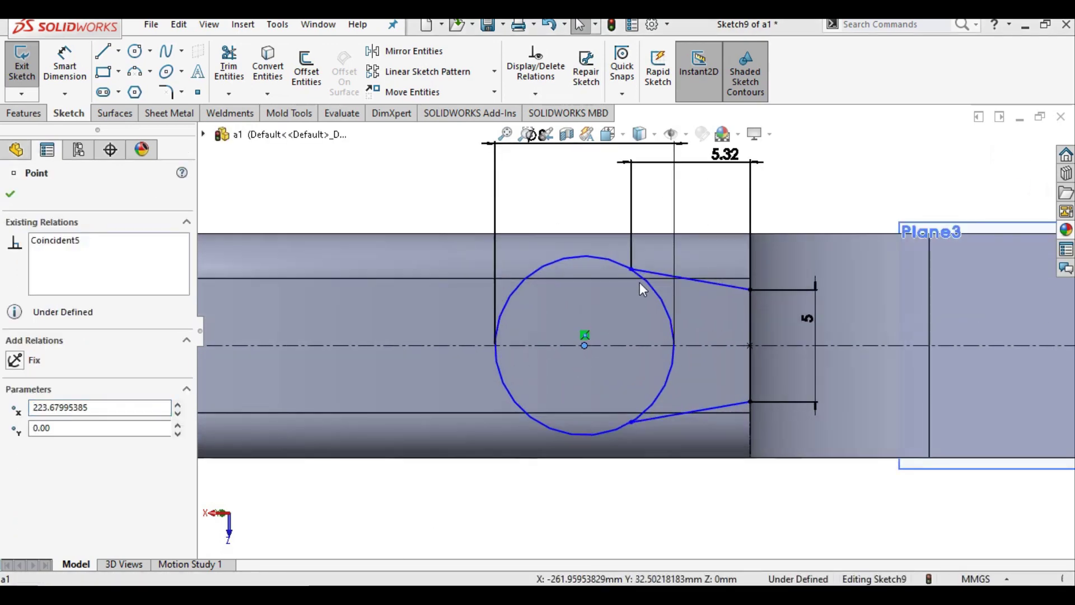
left_click(644, 280)
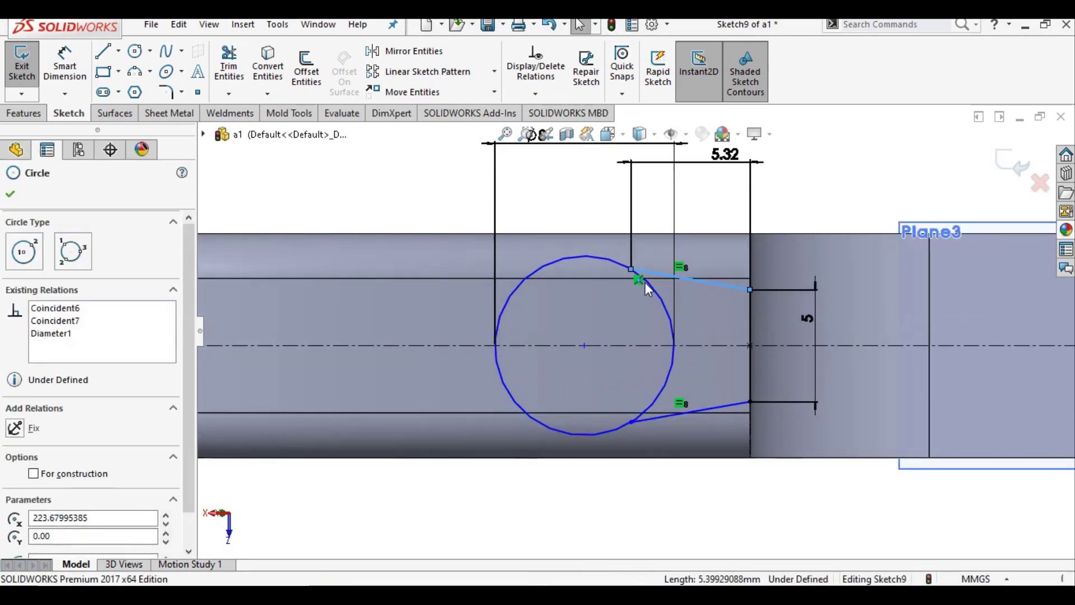
left_click(646, 282, "ctrl")
left_click(53, 451)
key("z")
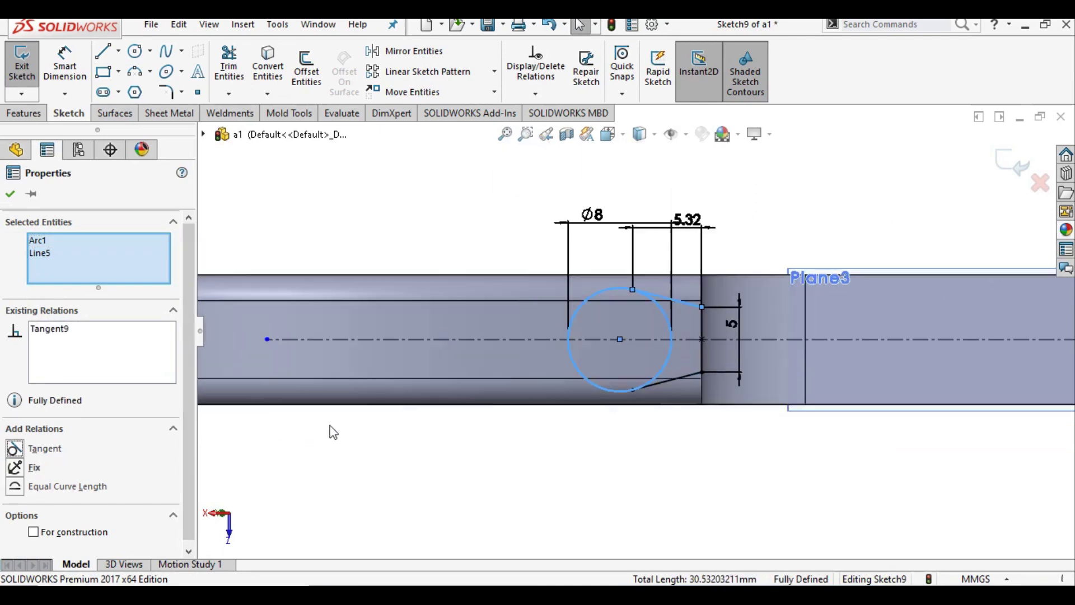
left_click(434, 242)
- Trim away the circle's inner right arc between the tangent lines
left_click(221, 67)
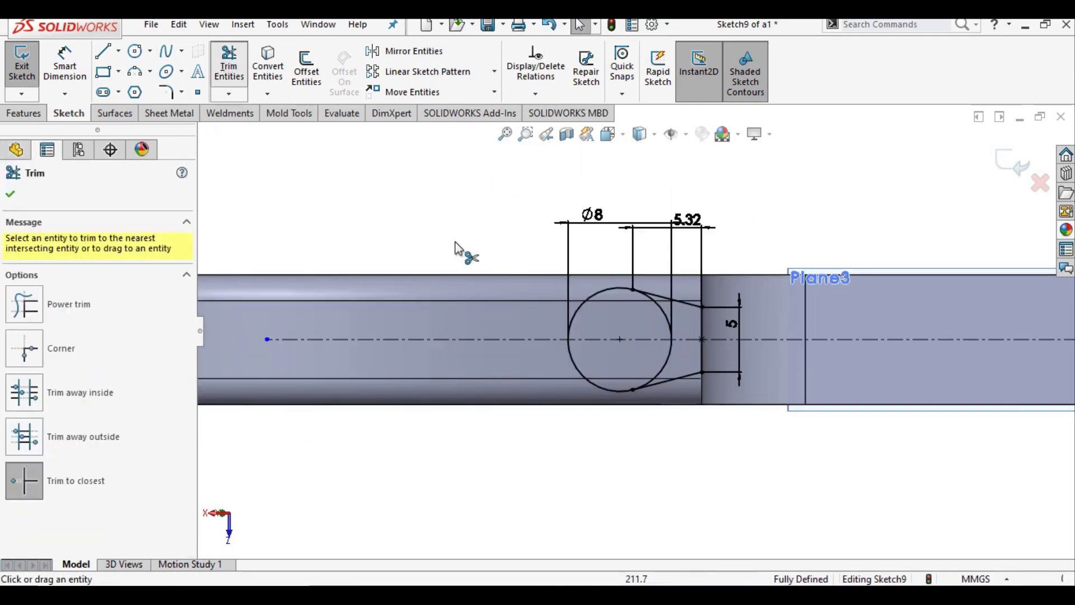
scroll(578, 293, "down", 3)
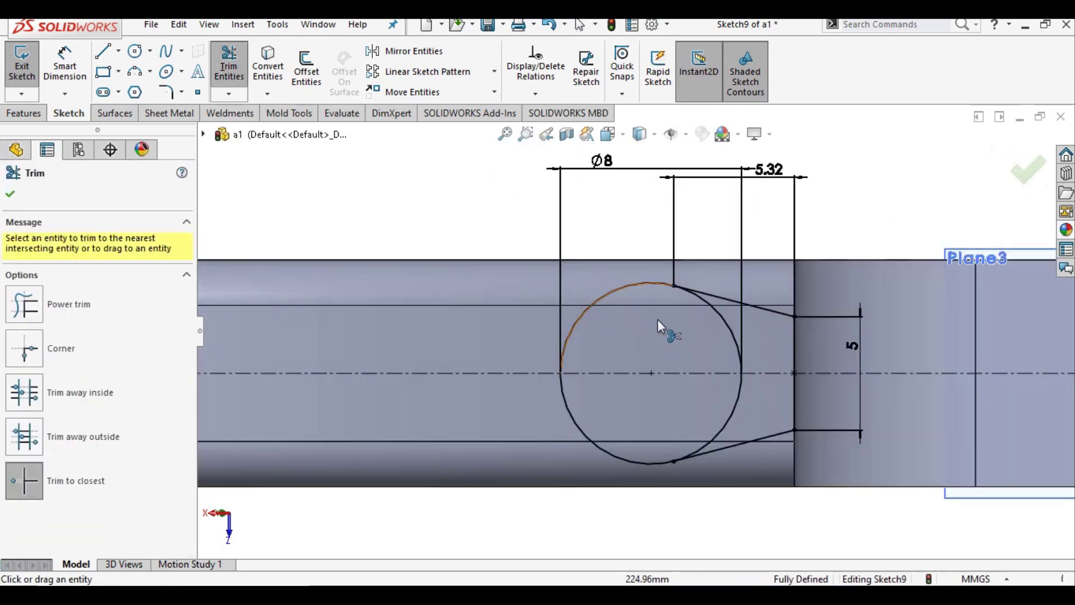
left_click(738, 396)
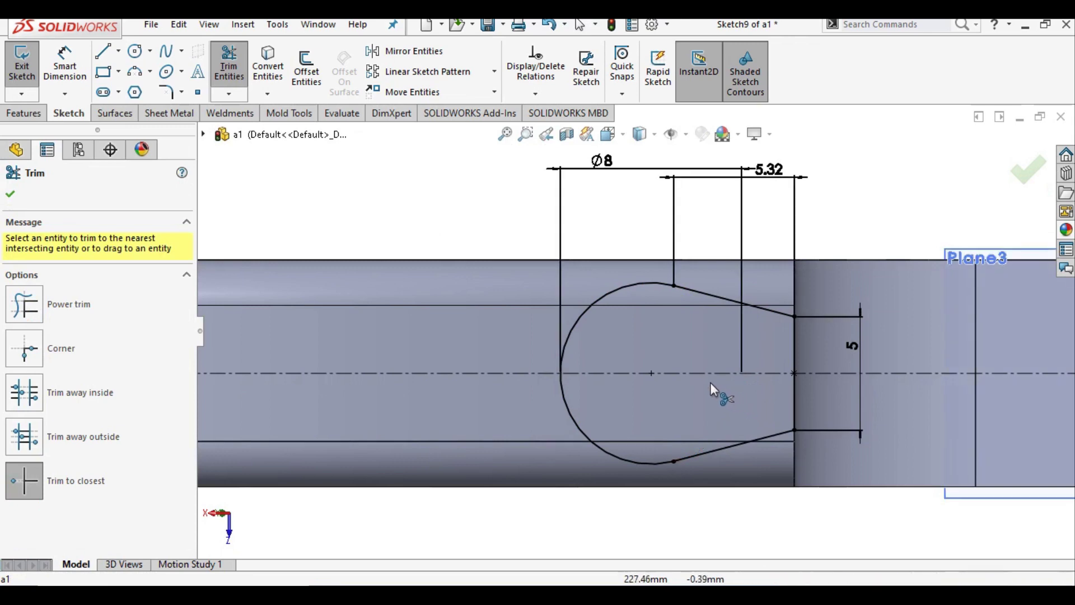
left_click(13, 196)
left_click(23, 113)
- Extrude-cut Sketch9 Through All - Both, then select the slot's inner face
left_click(234, 67)
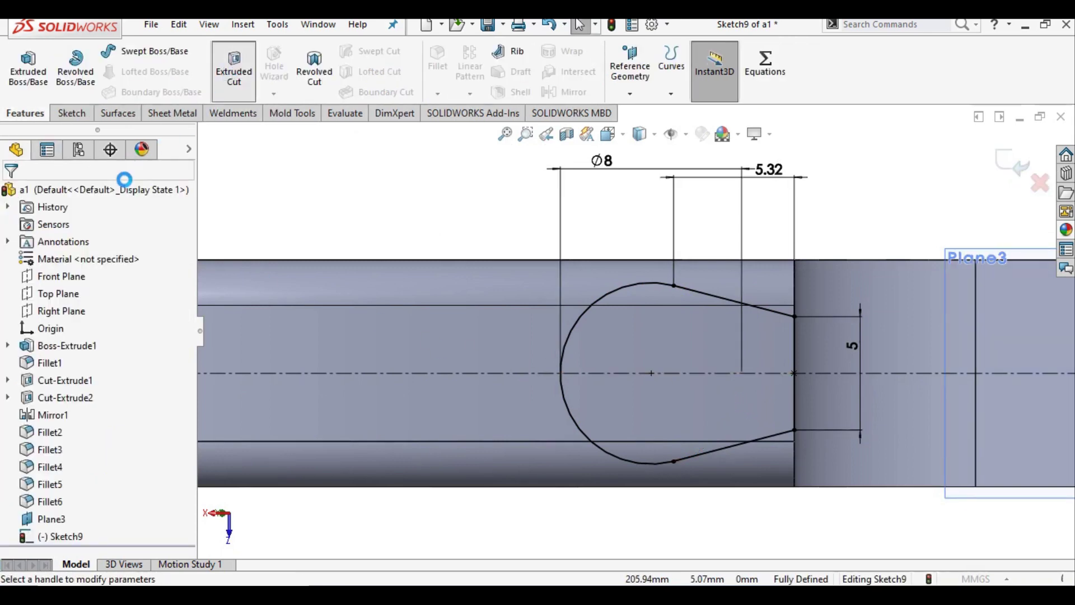
left_click(87, 290)
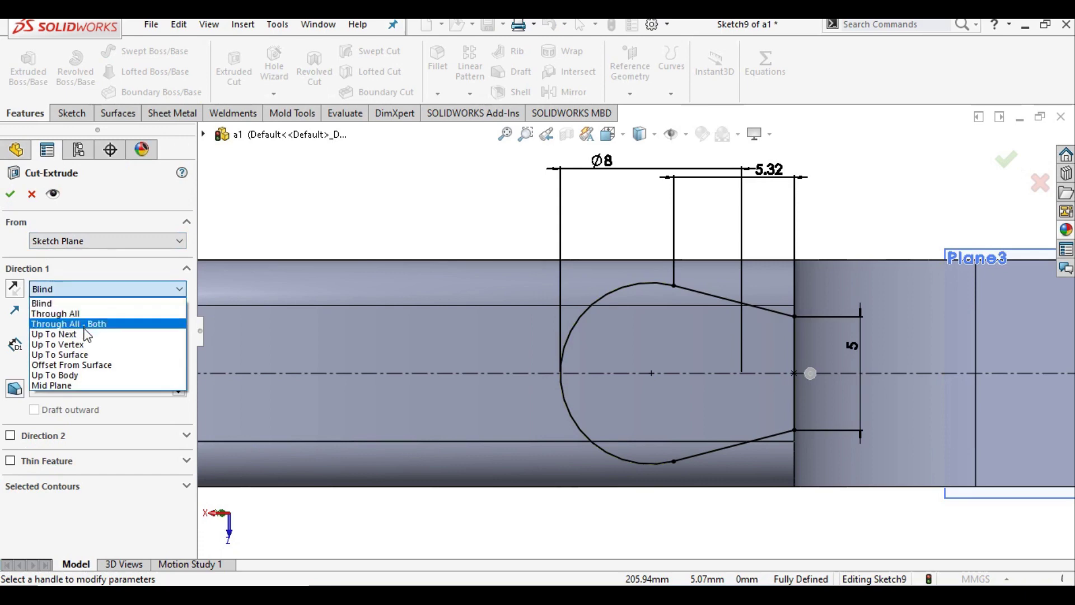
left_click(84, 323)
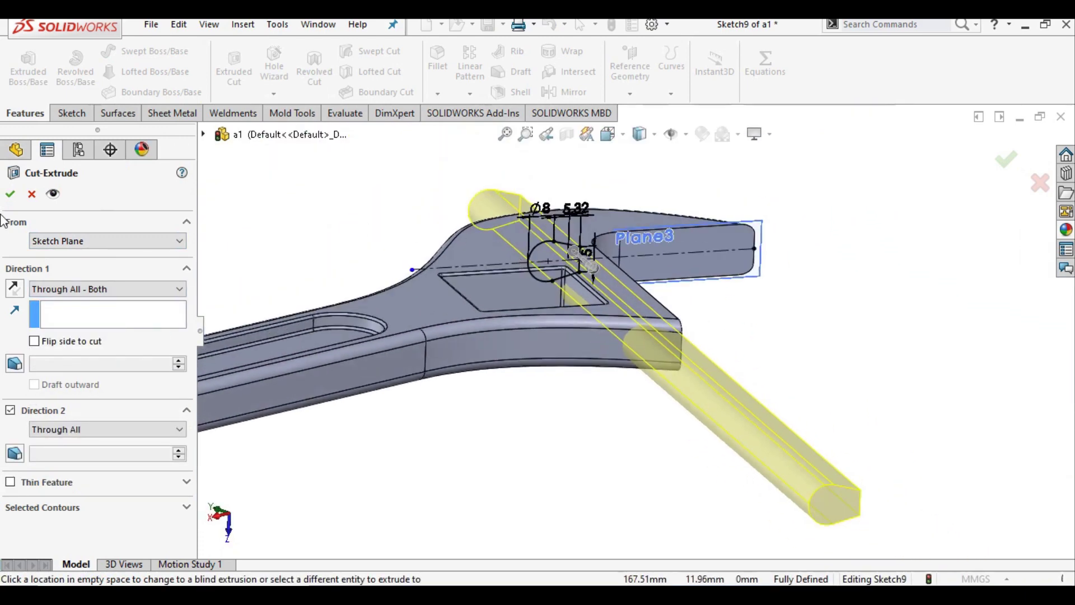
left_click(10, 195)
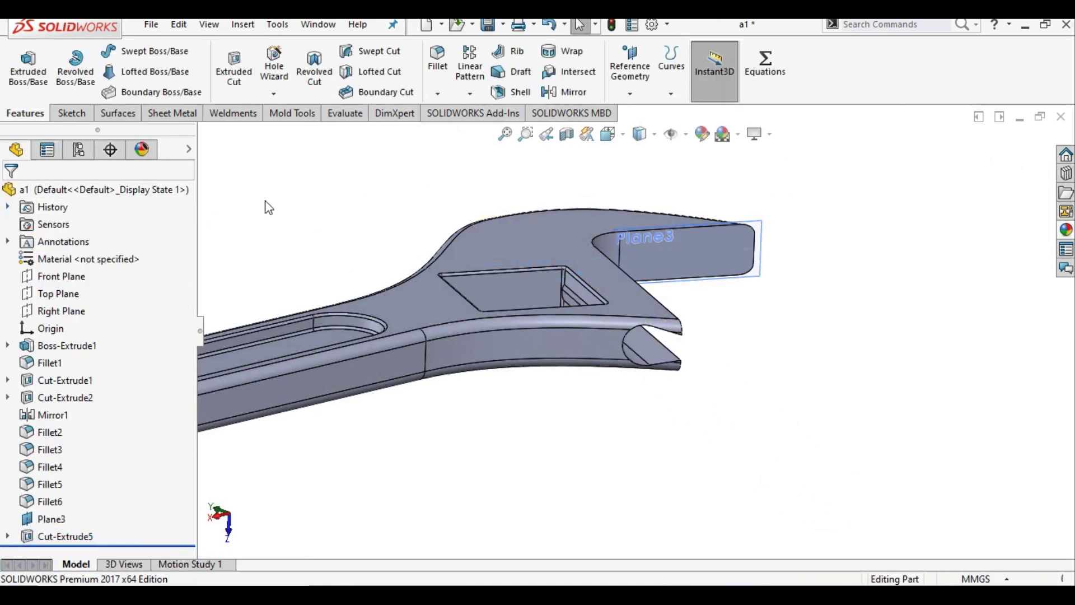
scroll(577, 302, "down", 3)
middle_click_drag(576, 303, 657, 381)
left_click(648, 405)
- Start a sketch on the slot's inner face and draw a centreline across the slot
right_click(648, 404)
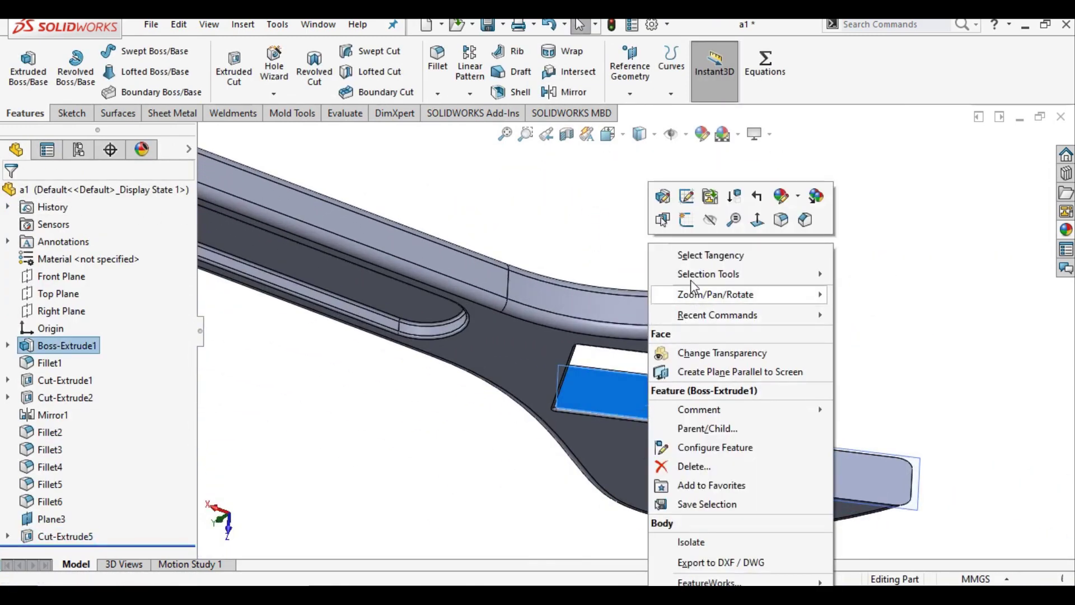
left_click(686, 220)
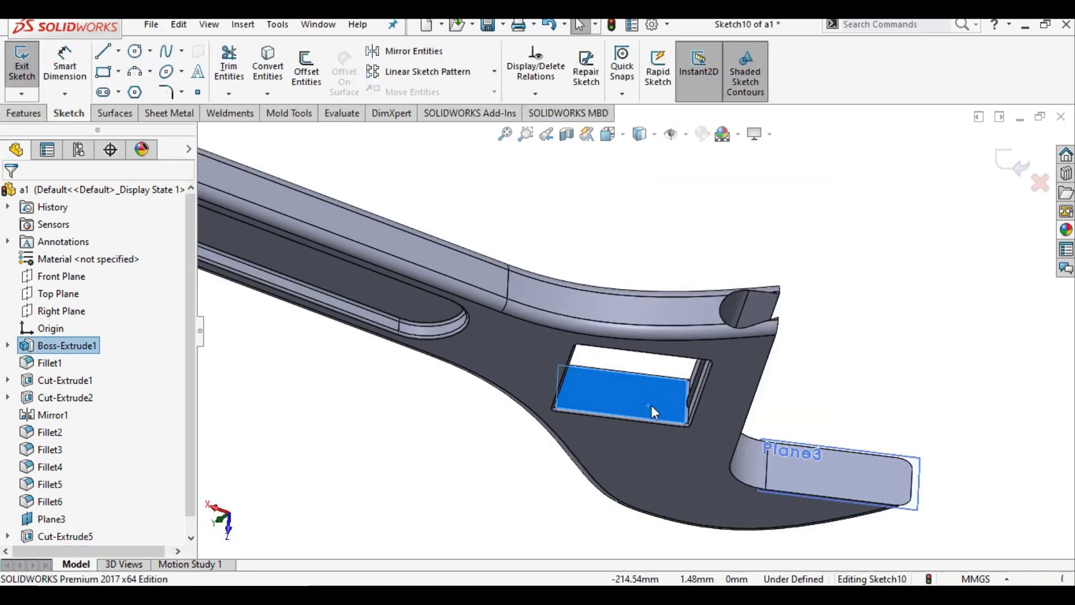
left_click(119, 50)
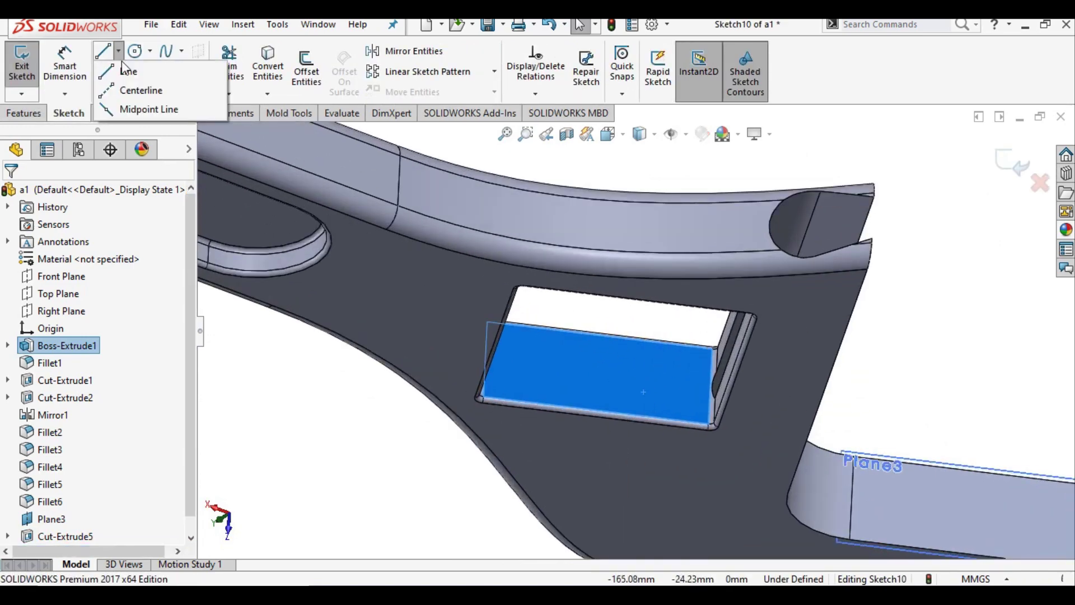
left_click(129, 91)
scroll(701, 374, "down", 2)
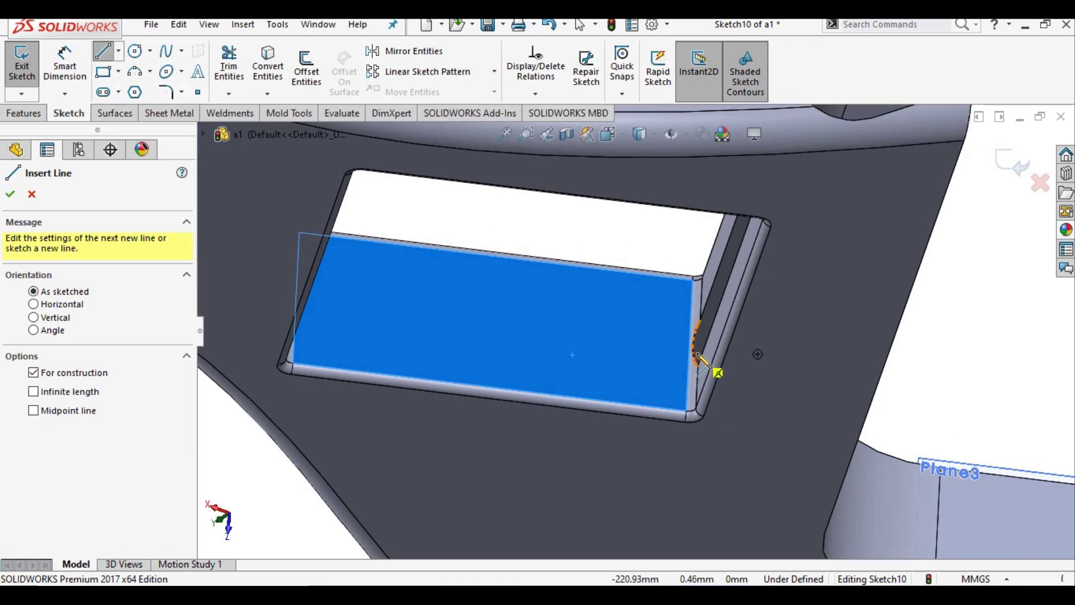
middle_click_drag(370, 352, 307, 313)
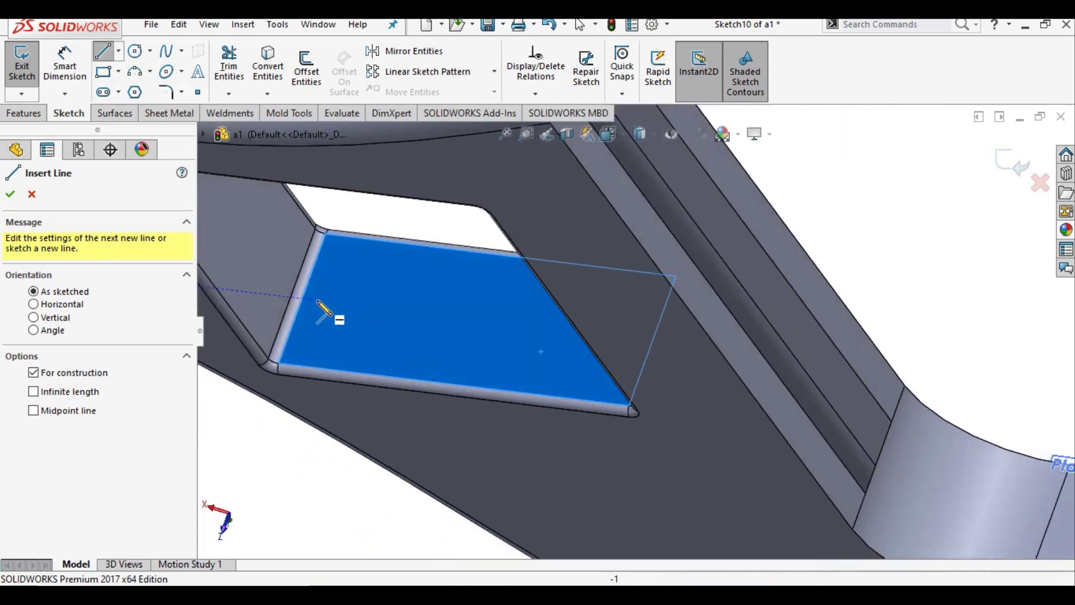
left_click(305, 298)
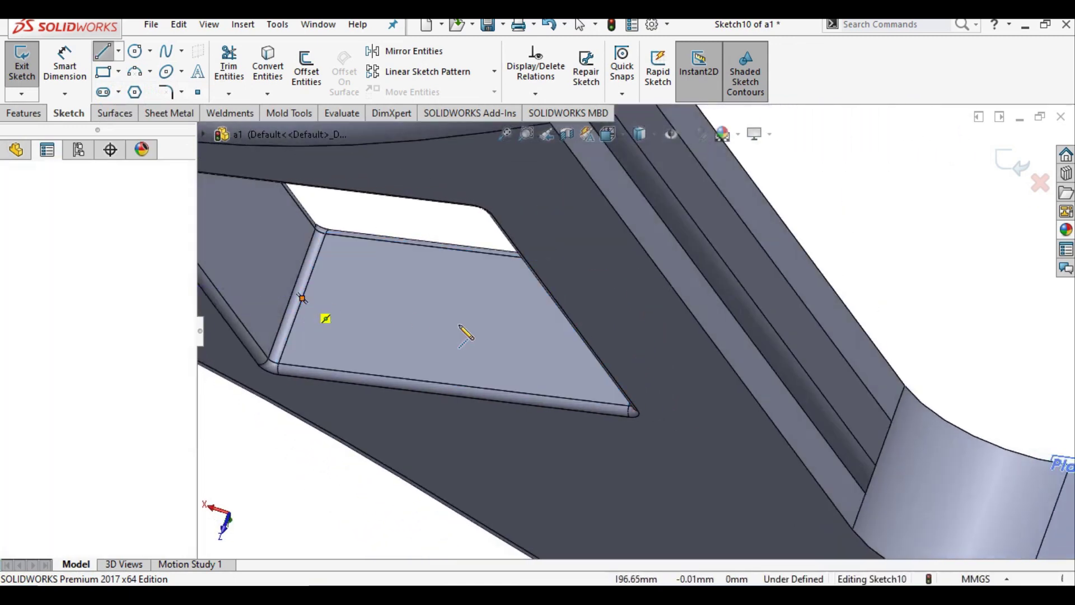
mouse_move(463, 332)
middle_mouse_down()
mouse_move(637, 356)
mouse_move(720, 348)
middle_mouse_up()
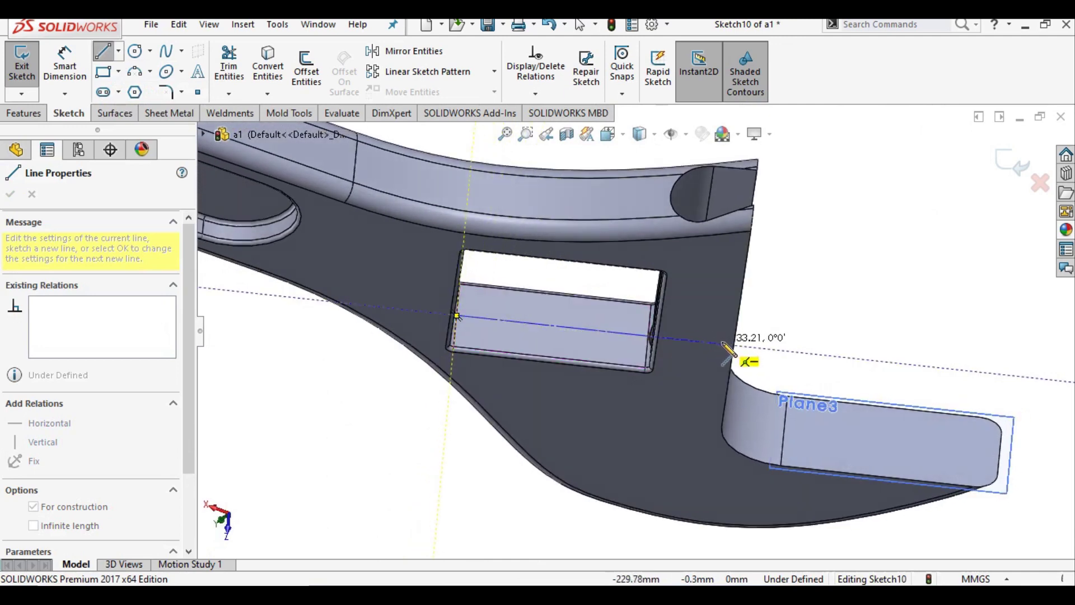
left_click(721, 344)
right_click(826, 305)
left_click(827, 307)
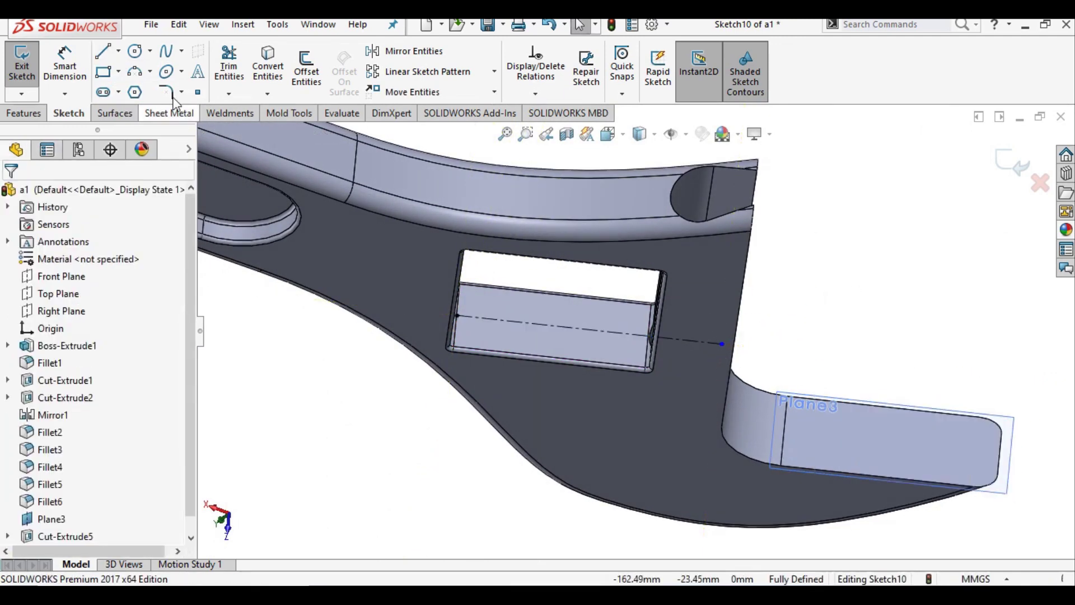
- Draw a small circle centred on the centreline
left_click(134, 52)
left_click(601, 332)
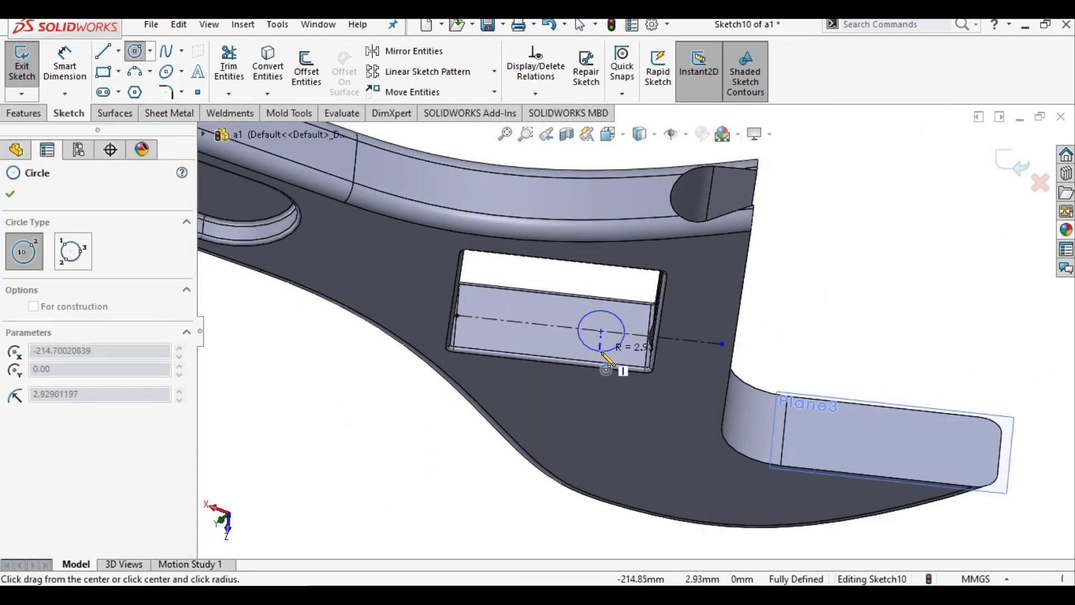
left_click(602, 355)
right_click(587, 268)
left_click(616, 276)
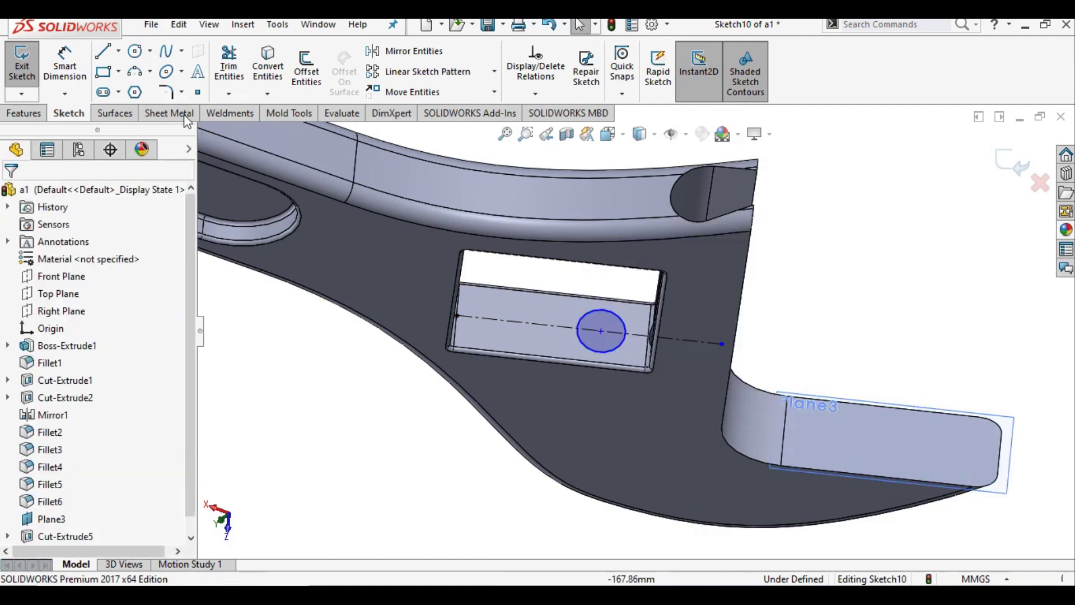
left_click(60, 65)
- Dimension the pin-hole circle's diameter as 7.95
left_click(589, 351)
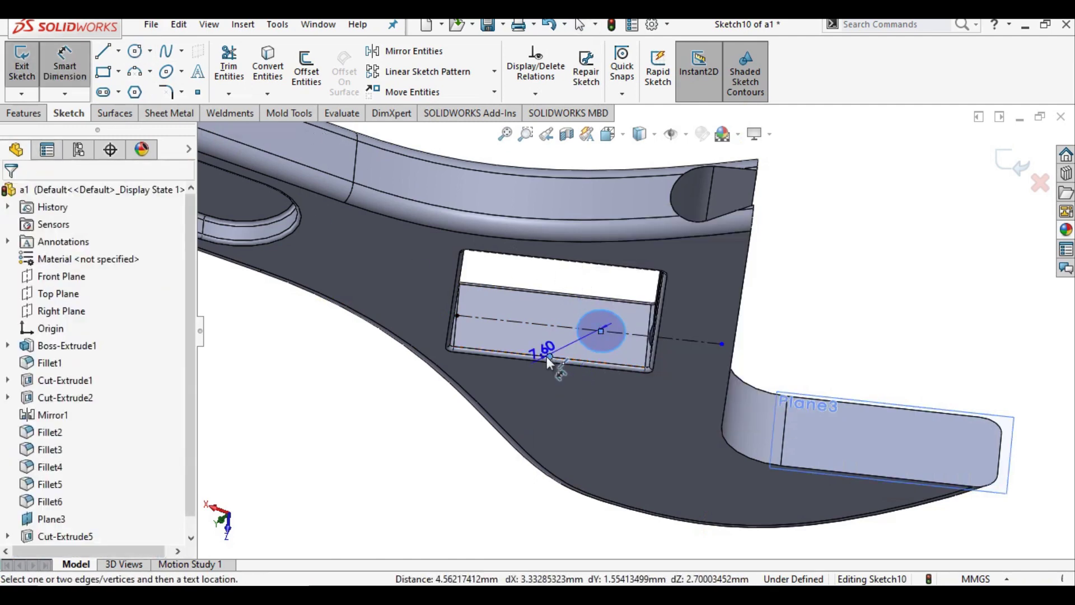
left_click(549, 356)
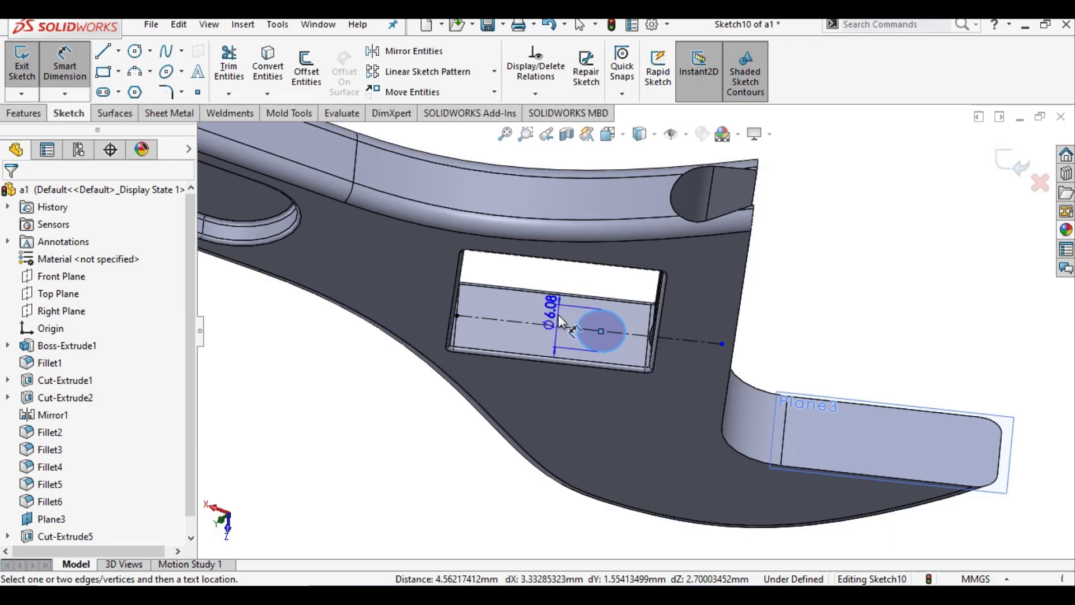
left_click(565, 317)
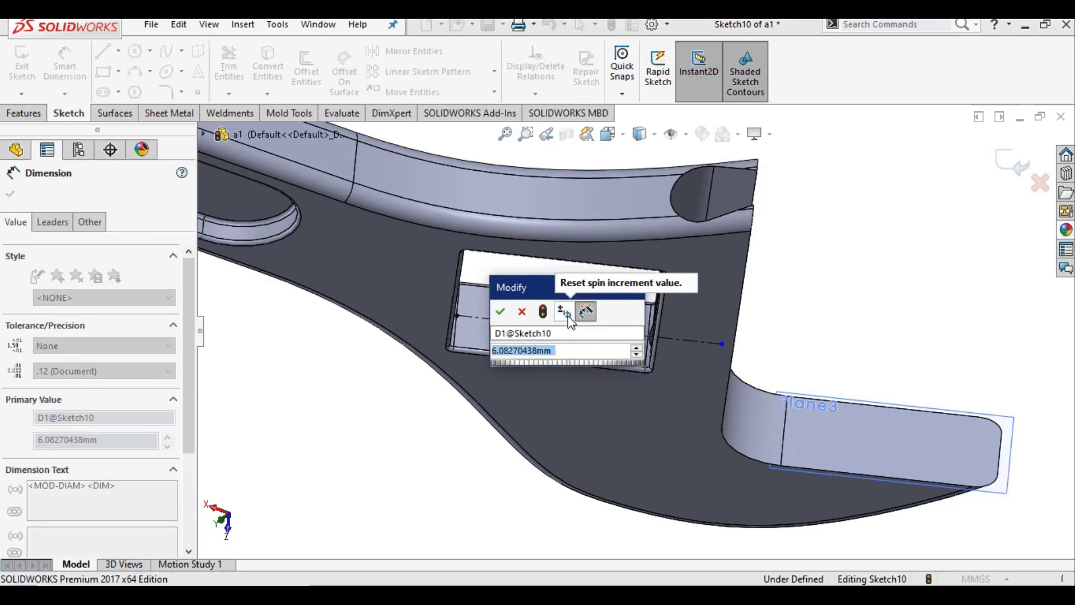
type("7")
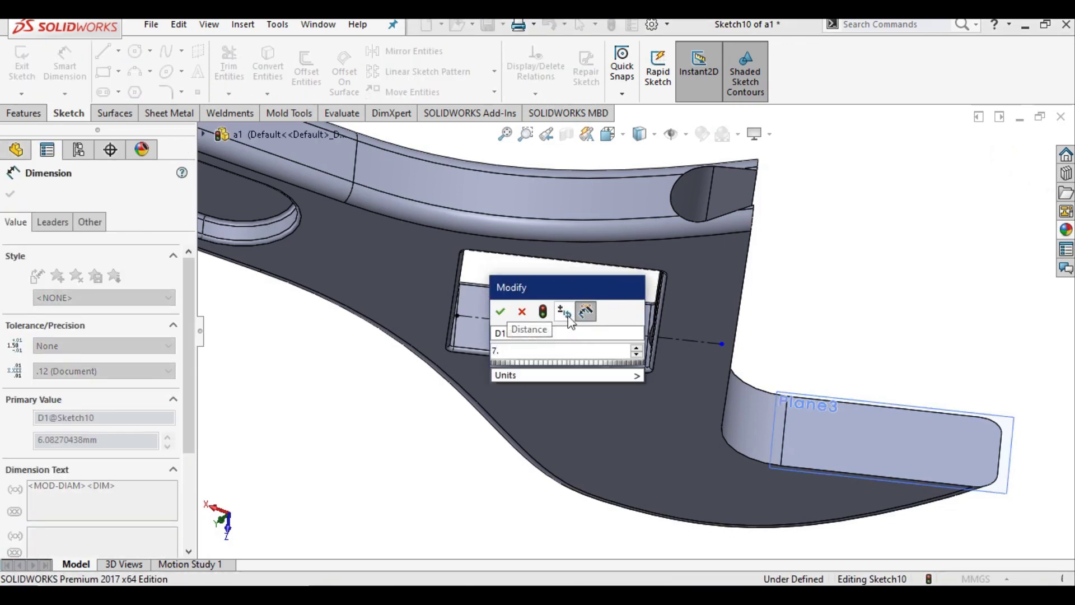
type(".95")
key("Return")
key("Escape")
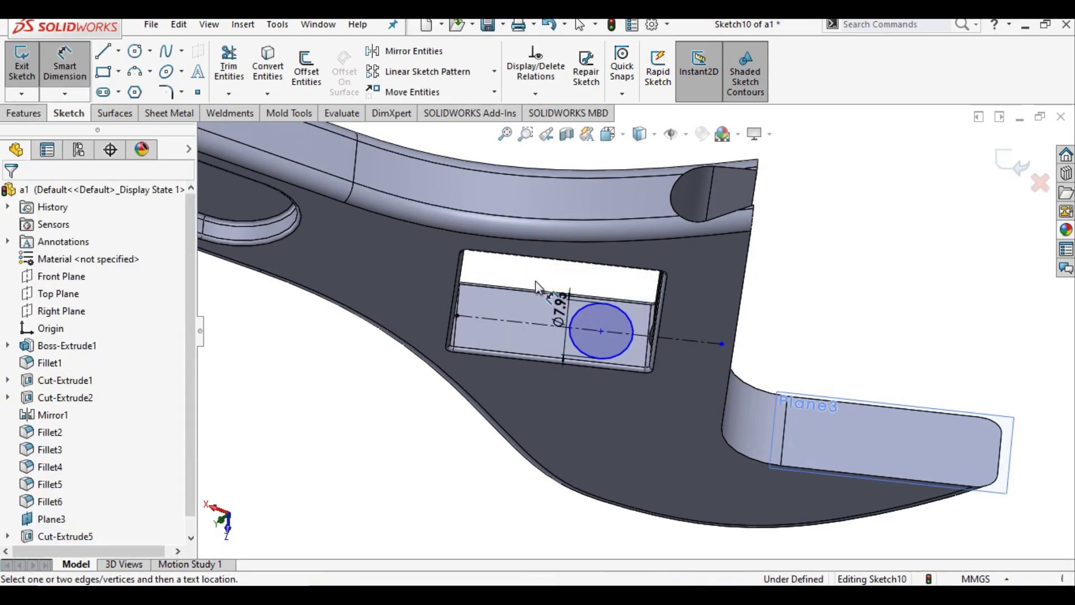
- Set the circle centre 12 mm from the jaw slot's lower edge
scroll(603, 339, "down", 2)
left_click(597, 331)
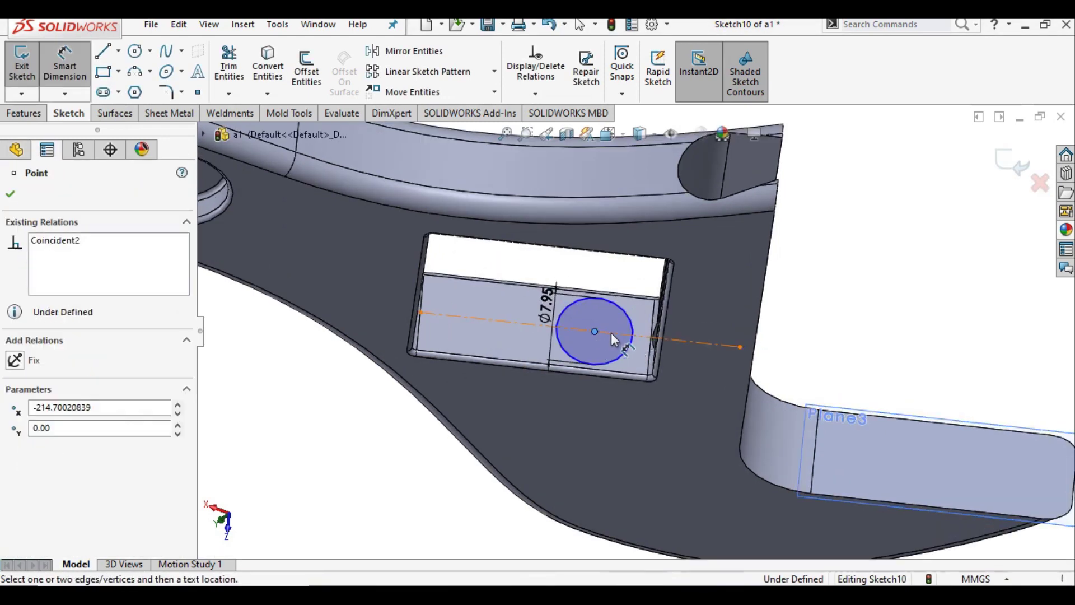
scroll(653, 363, "down", 2)
left_click(640, 365)
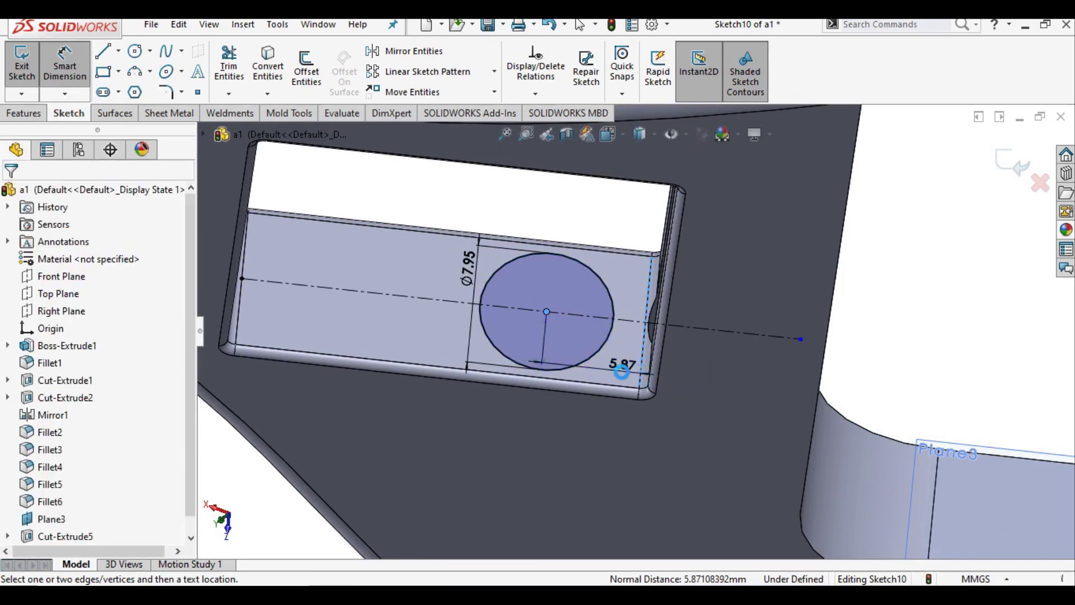
type("12")
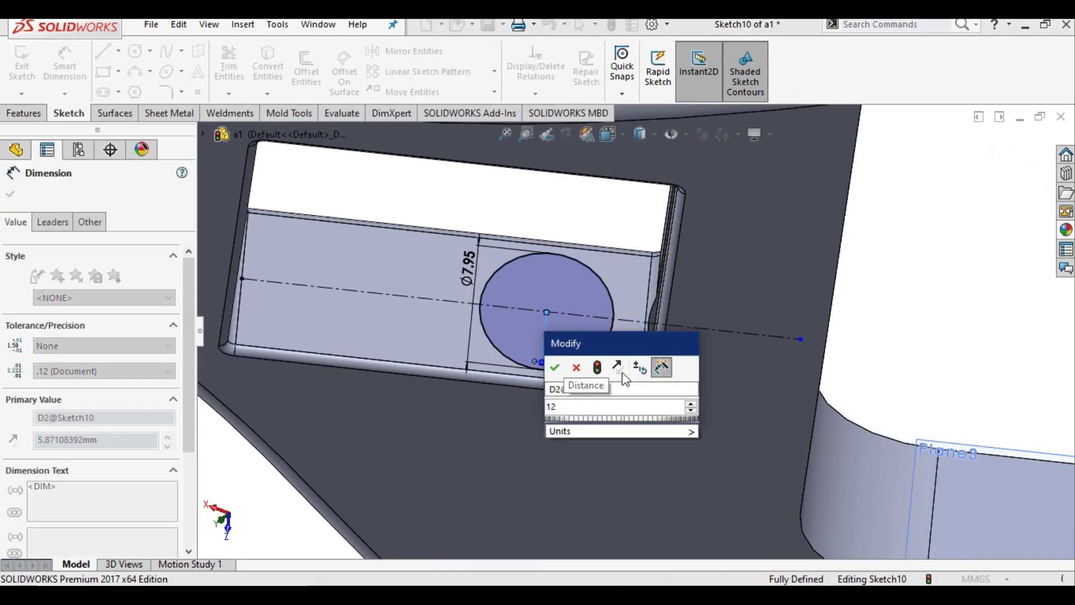
key("Return")
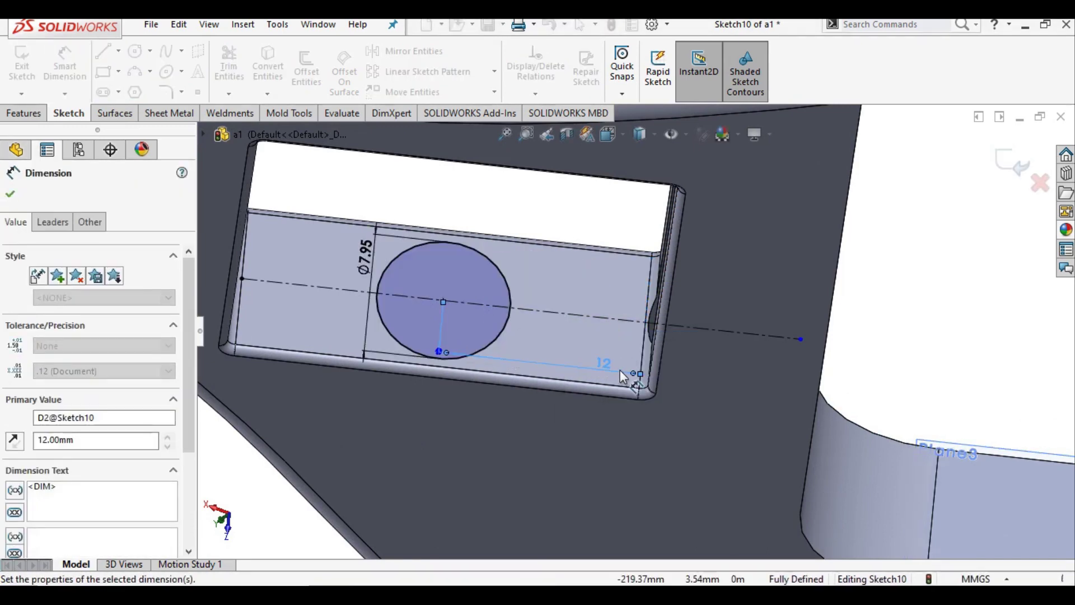
scroll(613, 364, "up", 2)
key("Escape")
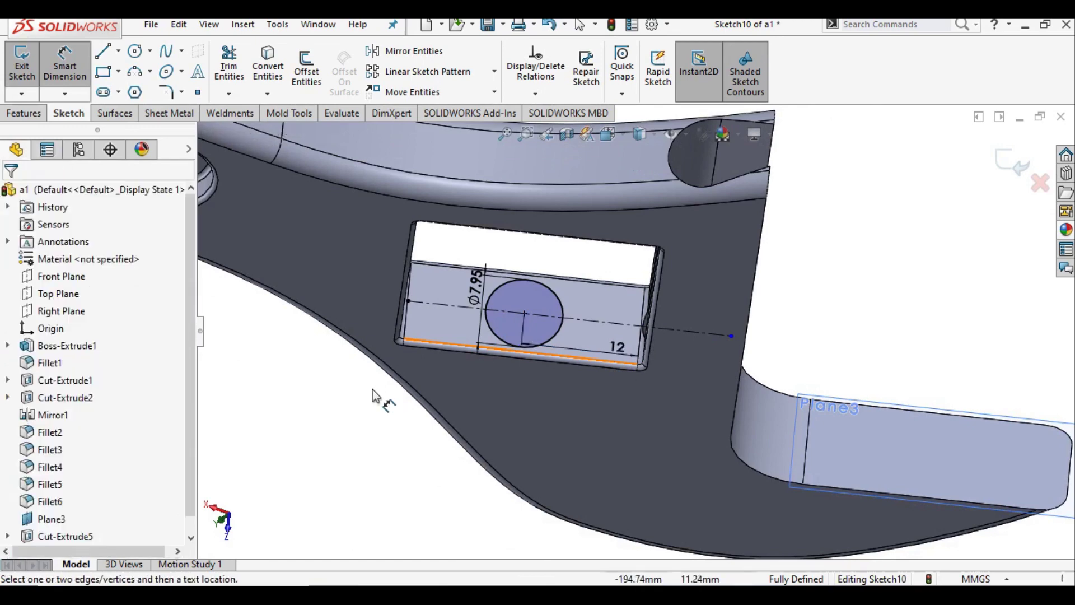
- Exit Smart Dimension and return to select mode
right_click(372, 396)
left_click(374, 436)
scroll(368, 347, "up", 2)
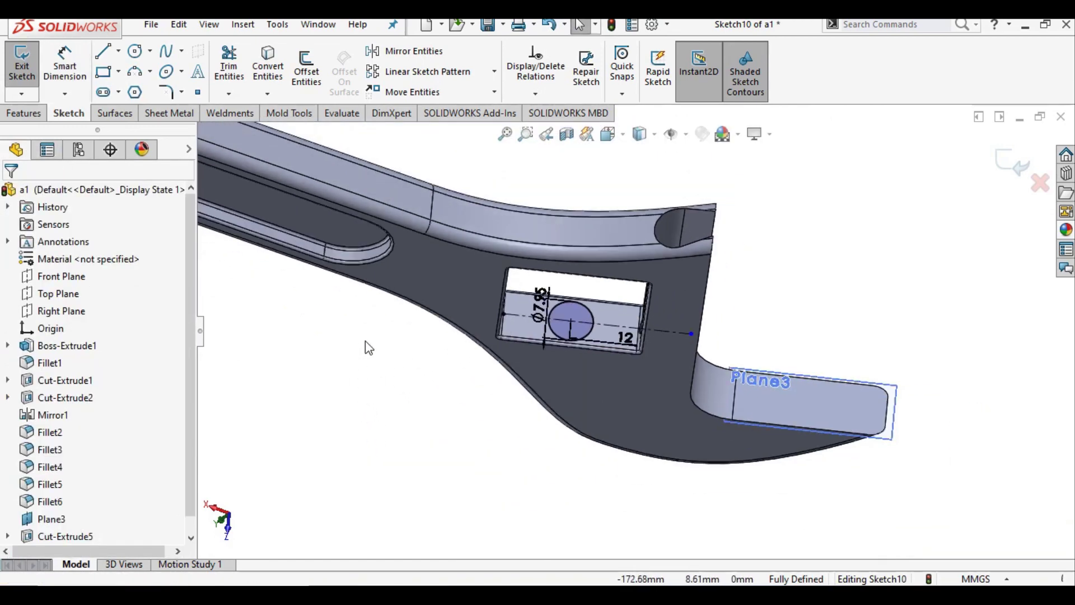
scroll(368, 347, "up", 1)
left_click(34, 114)
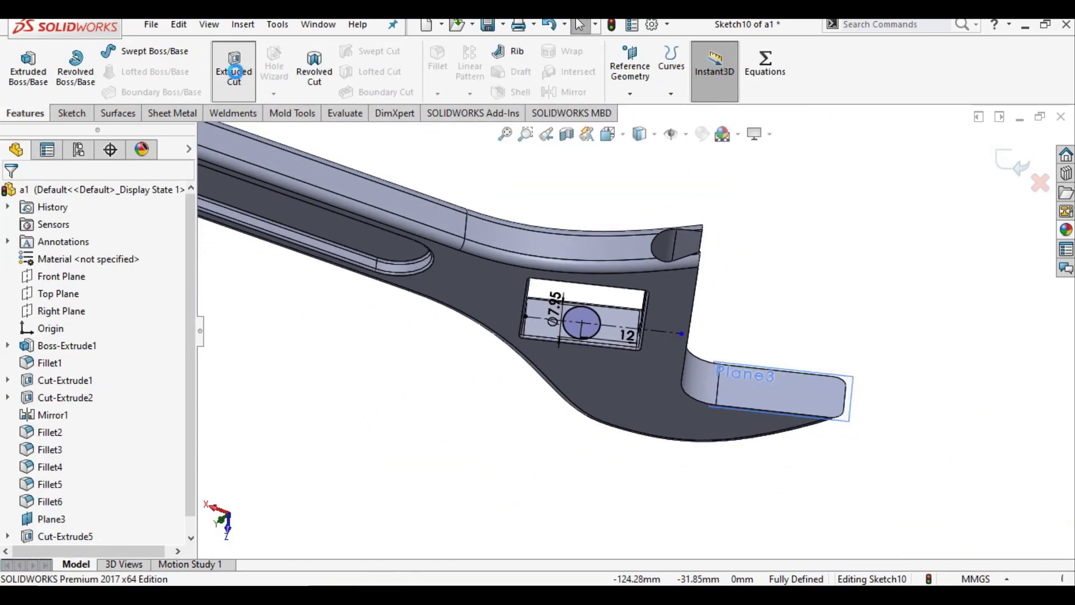
- Cut the Ø7.95 circle into the jaw, 3 mm blind one way and Through All the other
left_click(234, 66)
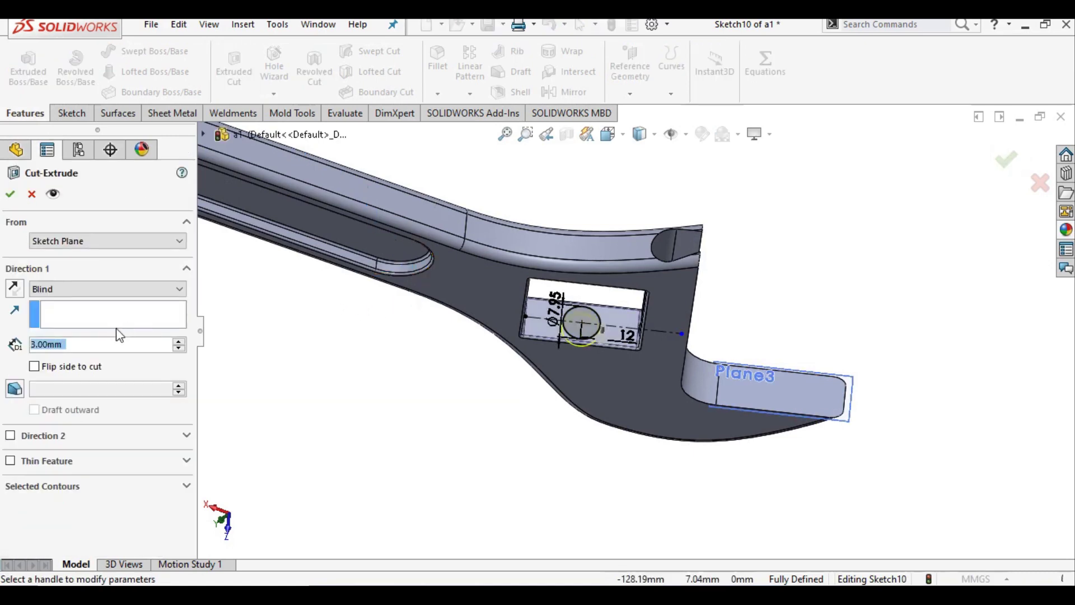
left_click(21, 439)
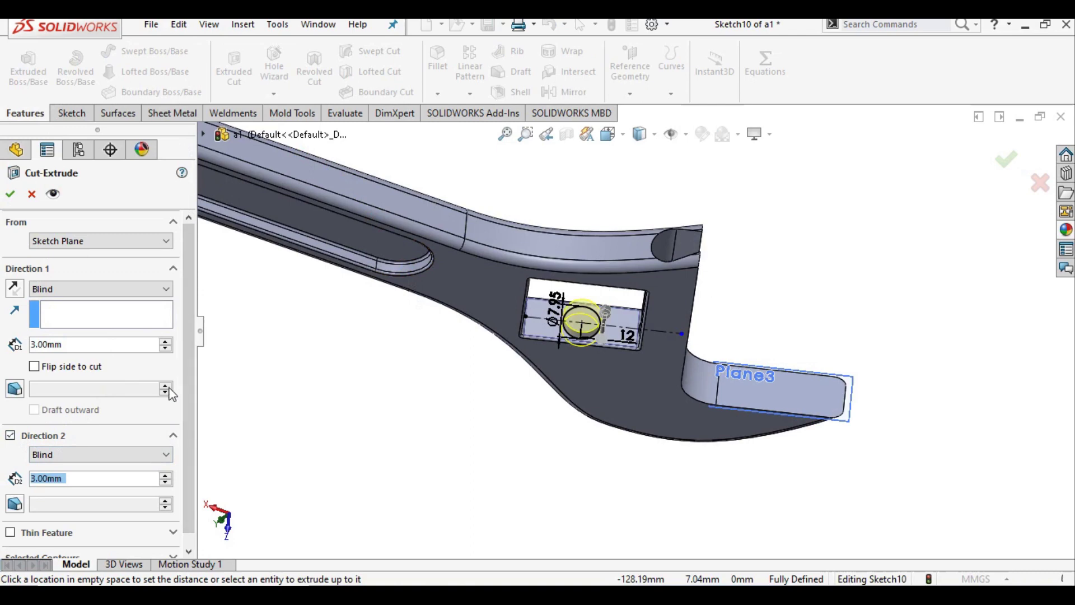
left_click(174, 459)
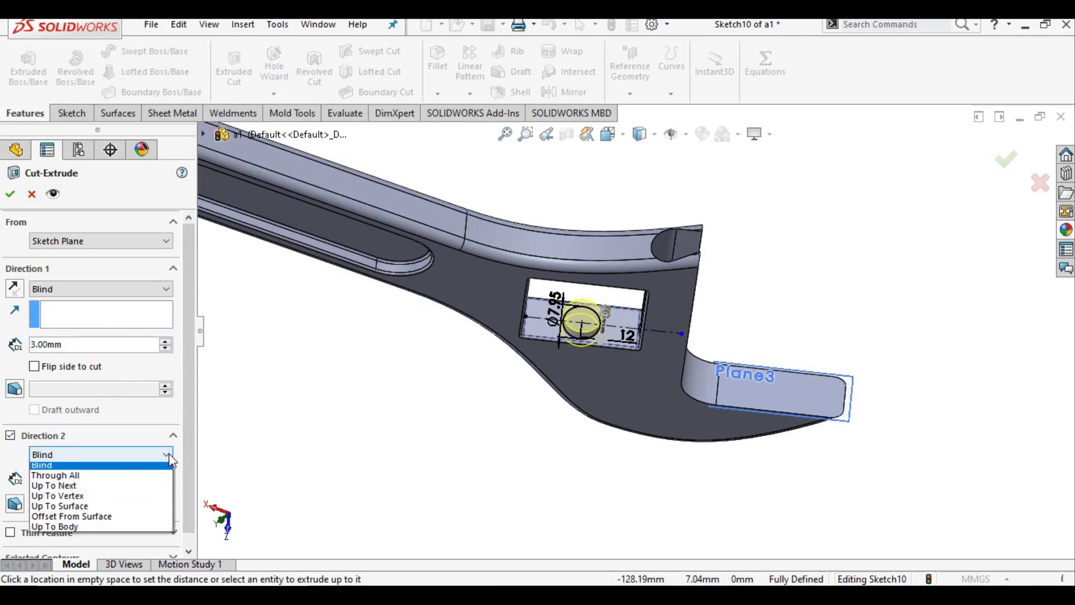
left_click(137, 480)
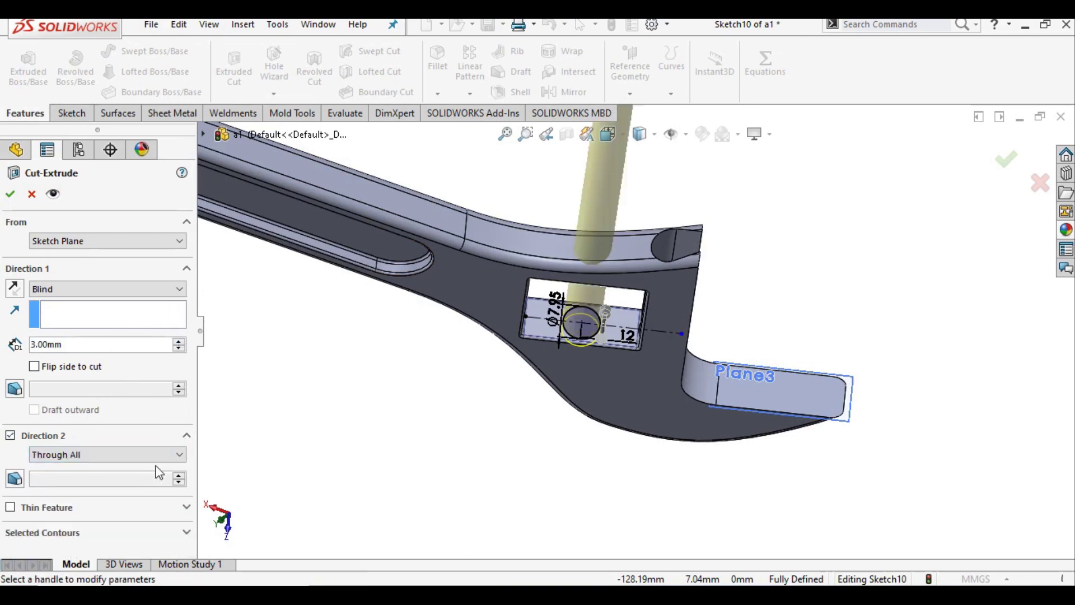
left_click(10, 194)
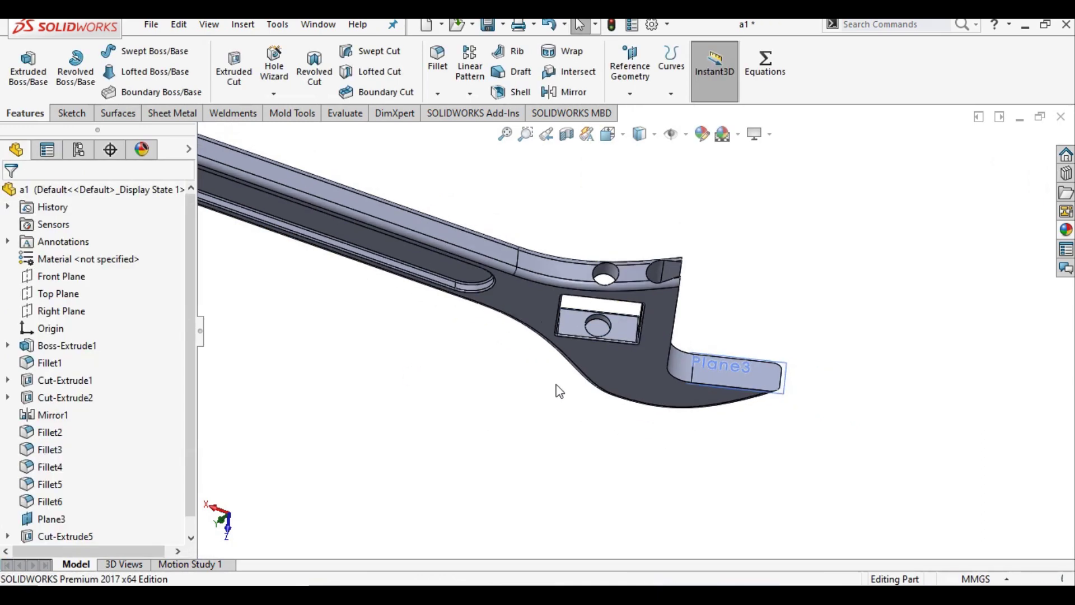
middle_click_drag(559, 391, 706, 334)
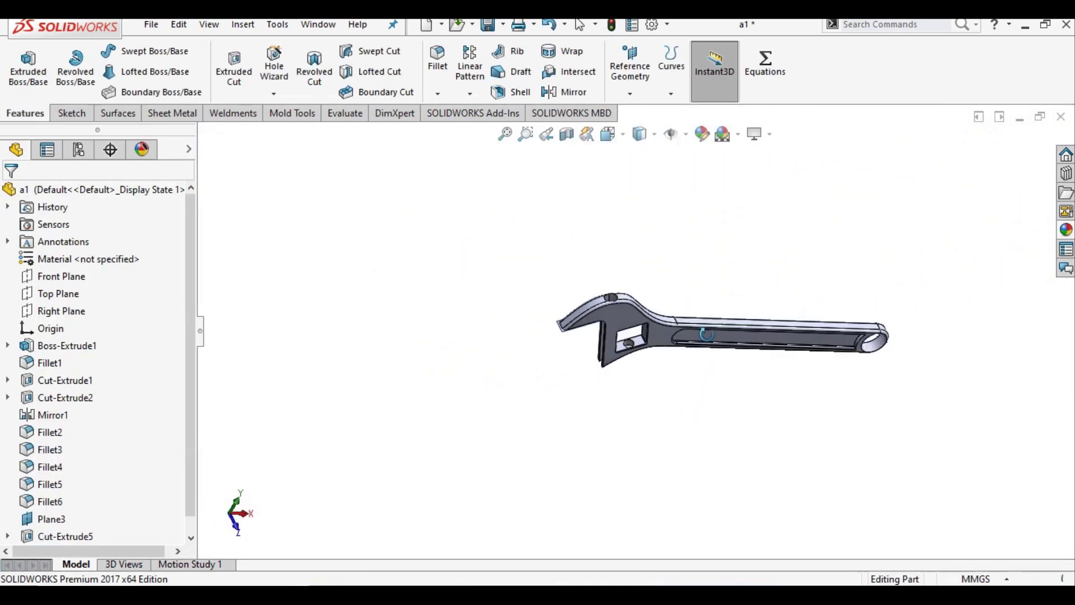
- Snap the wrench to the Front view orientation
left_click(609, 134)
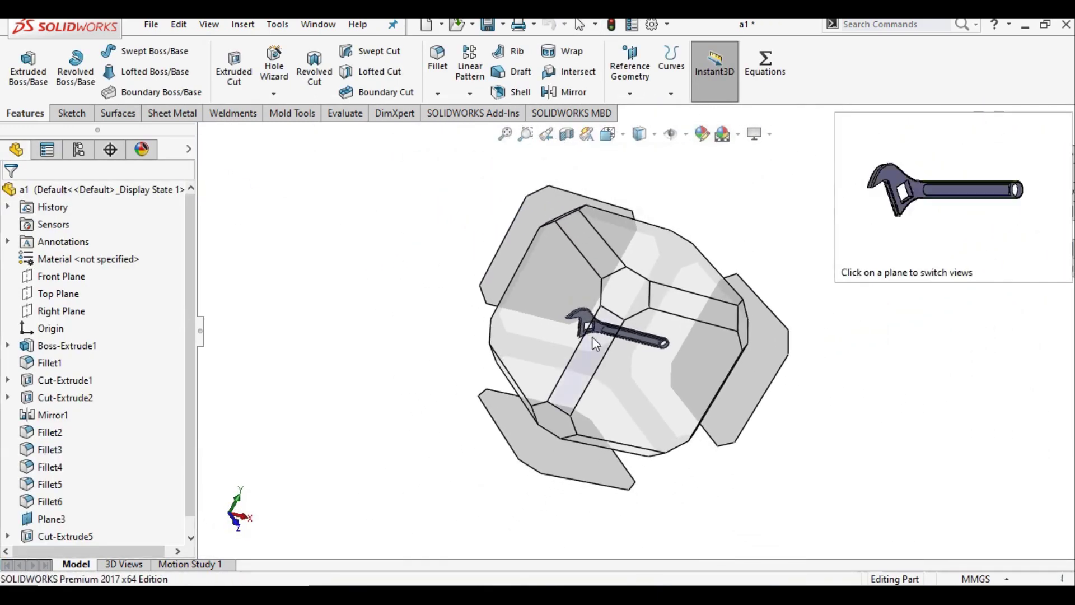
left_click(595, 343)
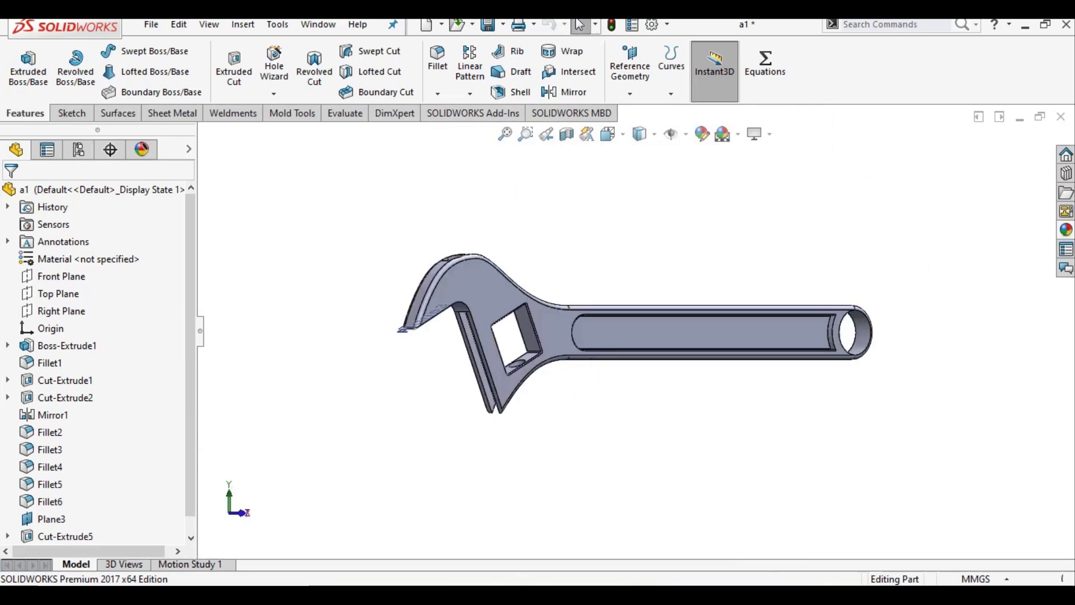
left_click(448, 94)
- Fillet the handle ring's two outer edges and inner hole edge at 0.50 mm
scroll(830, 306, "down", 5)
scroll(829, 305, "down", 2)
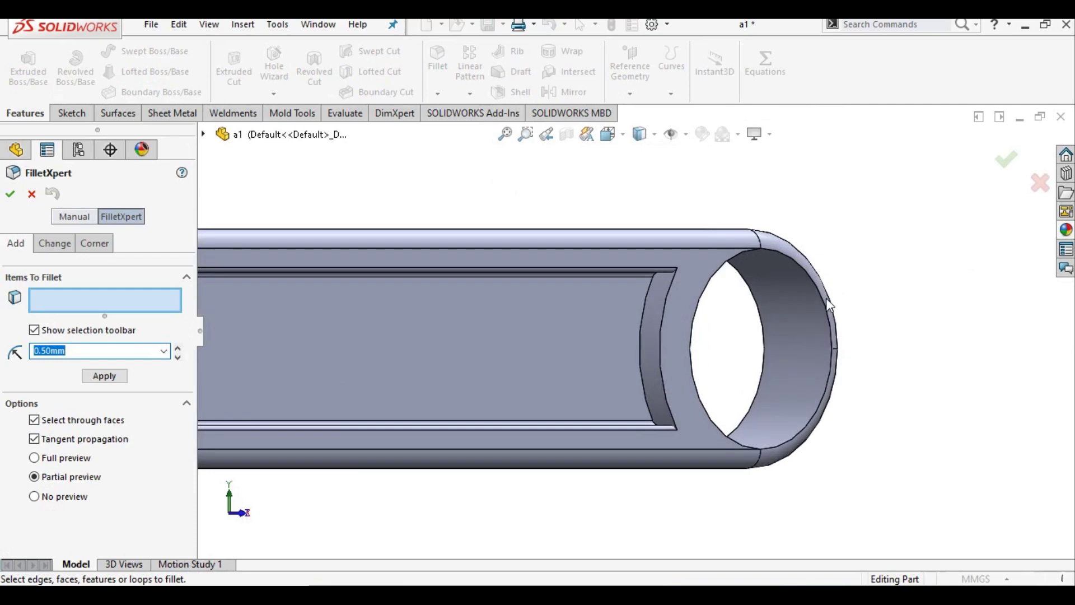
left_click(819, 295)
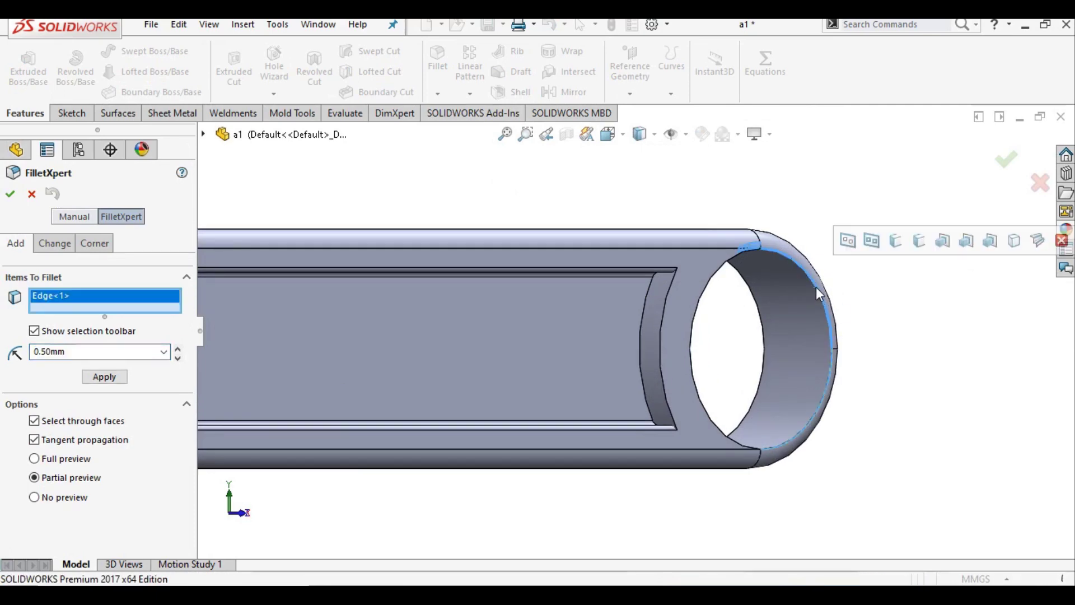
mouse_move(794, 318)
middle_mouse_down()
mouse_move(759, 355)
mouse_move(658, 364)
mouse_move(665, 349)
mouse_move(708, 351)
middle_mouse_up()
left_click(600, 278)
scroll(708, 351, "down", 3)
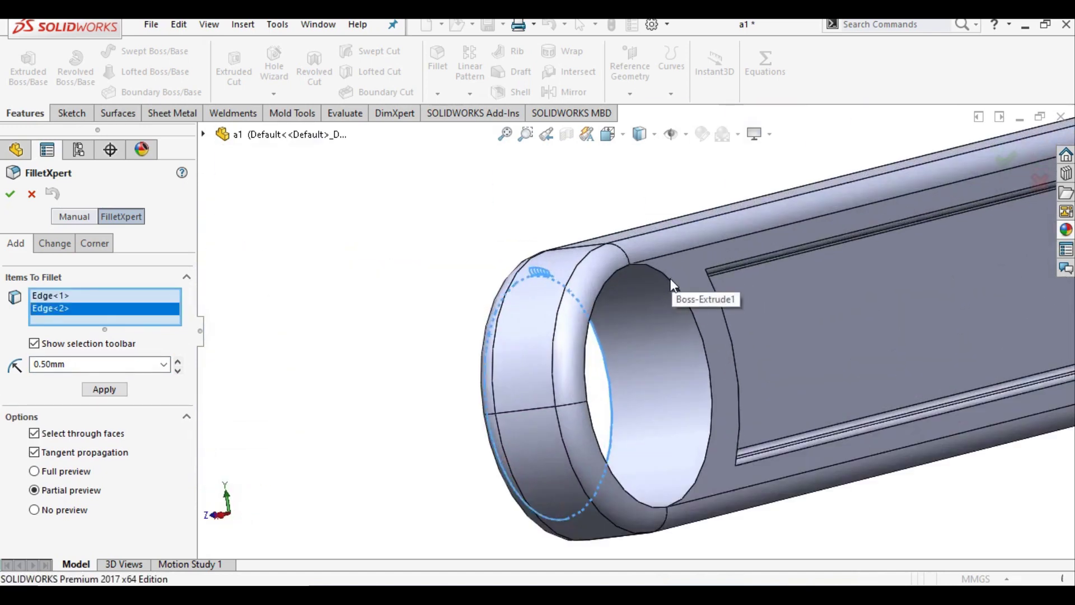
left_click(663, 273)
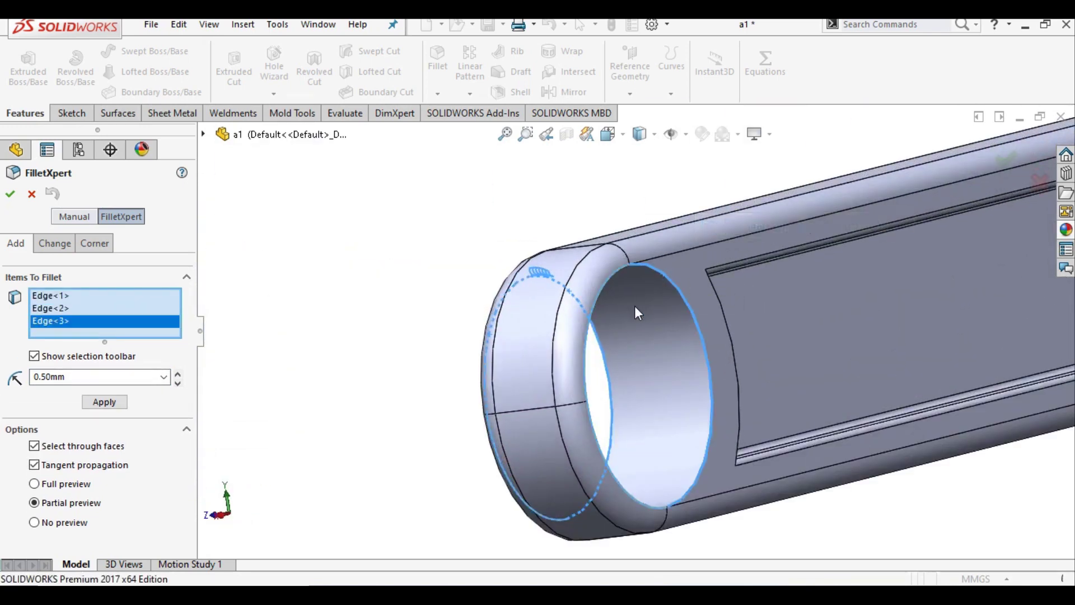
middle_click_drag(634, 306, 566, 355)
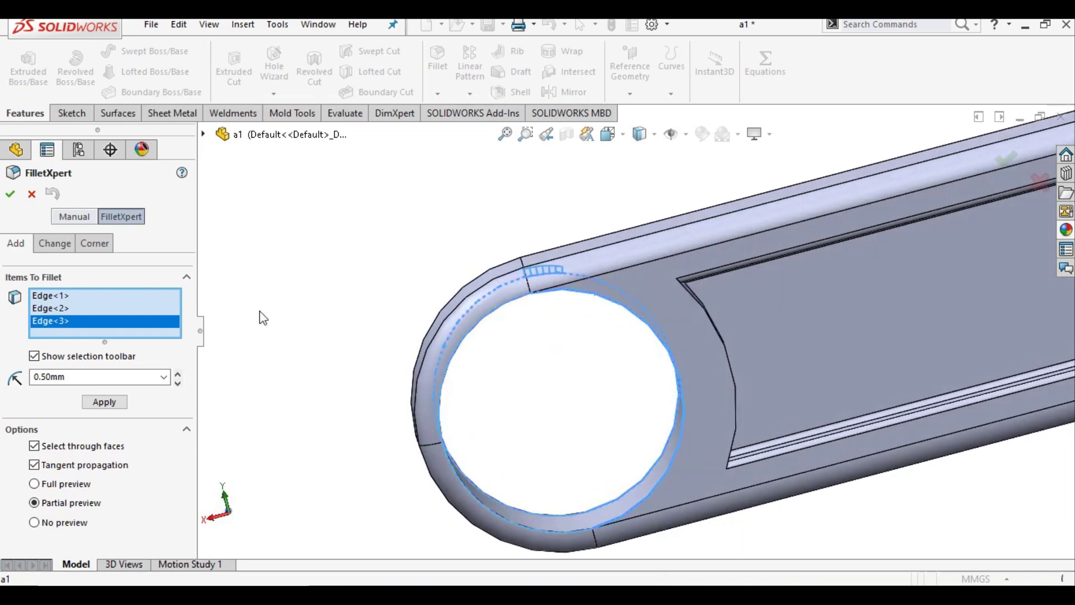
left_click(10, 194)
mouse_move(319, 341)
middle_mouse_down()
mouse_move(404, 308)
mouse_move(558, 298)
mouse_move(578, 318)
middle_mouse_up()
- Switch to the Front view and hide Plane3
left_click(613, 133)
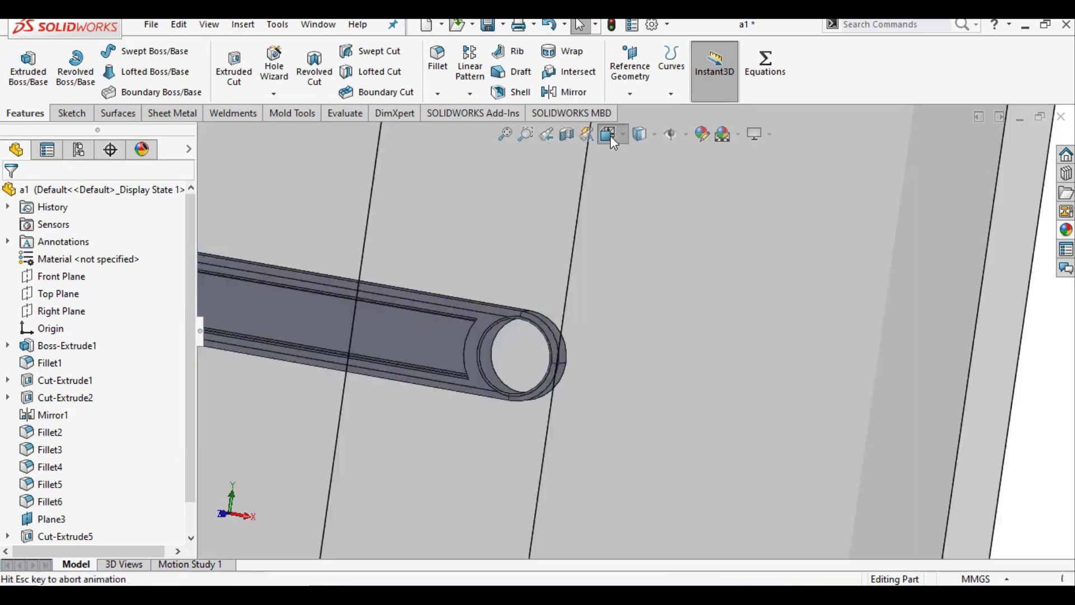
left_click(596, 319)
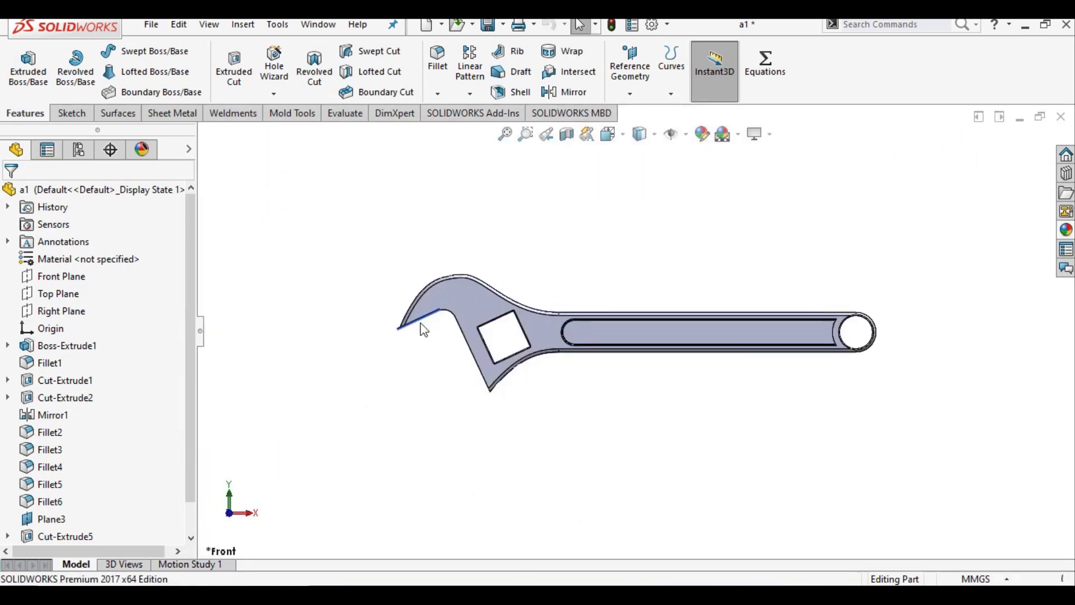
scroll(424, 324, "down", 5)
mouse_move(495, 355)
middle_mouse_down()
mouse_move(511, 377)
mouse_move(465, 336)
middle_mouse_up()
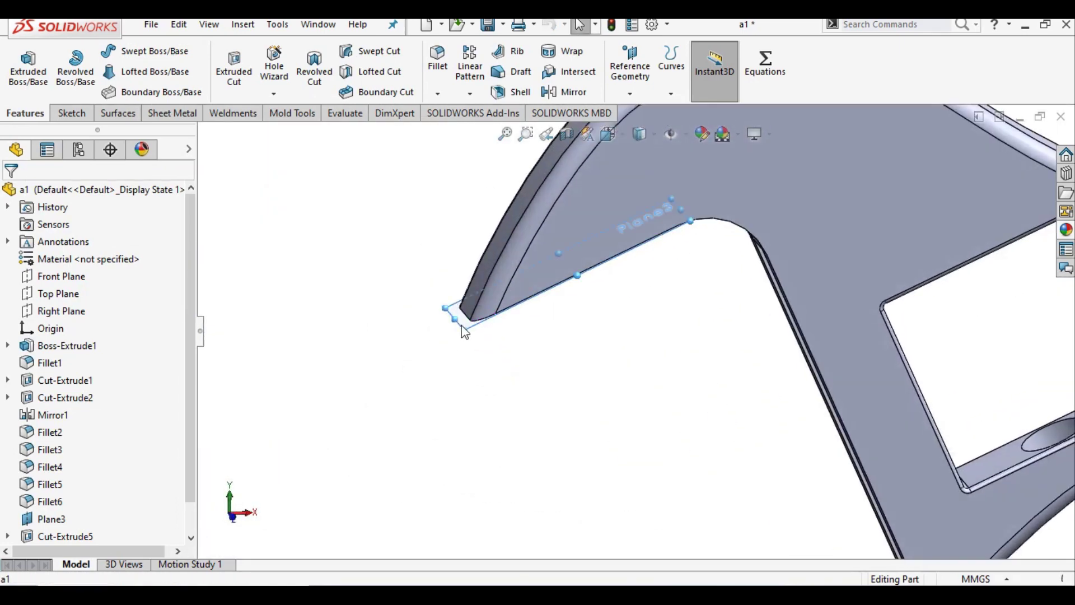
right_click(464, 328)
left_click(520, 302)
- Inspect the finished wrench from other angles, then return to the Front view
mouse_move(615, 357)
middle_mouse_down()
mouse_move(698, 412)
mouse_move(699, 456)
mouse_move(667, 364)
mouse_move(710, 204)
mouse_move(690, 267)
middle_mouse_up()
mouse_move(794, 392)
middle_mouse_down()
mouse_move(788, 420)
mouse_move(739, 328)
middle_mouse_up()
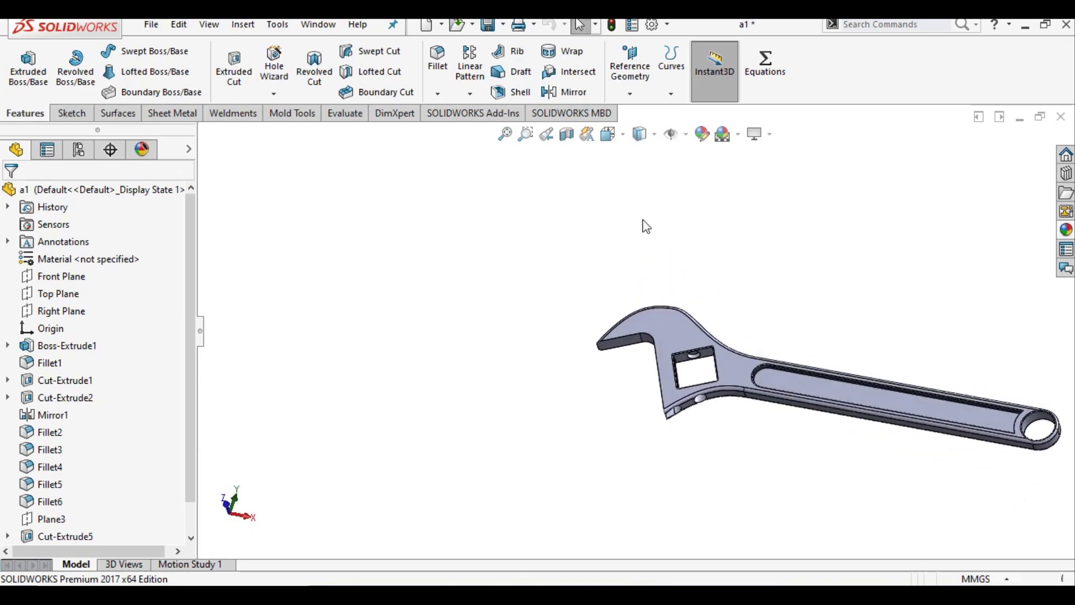
left_click(612, 133)
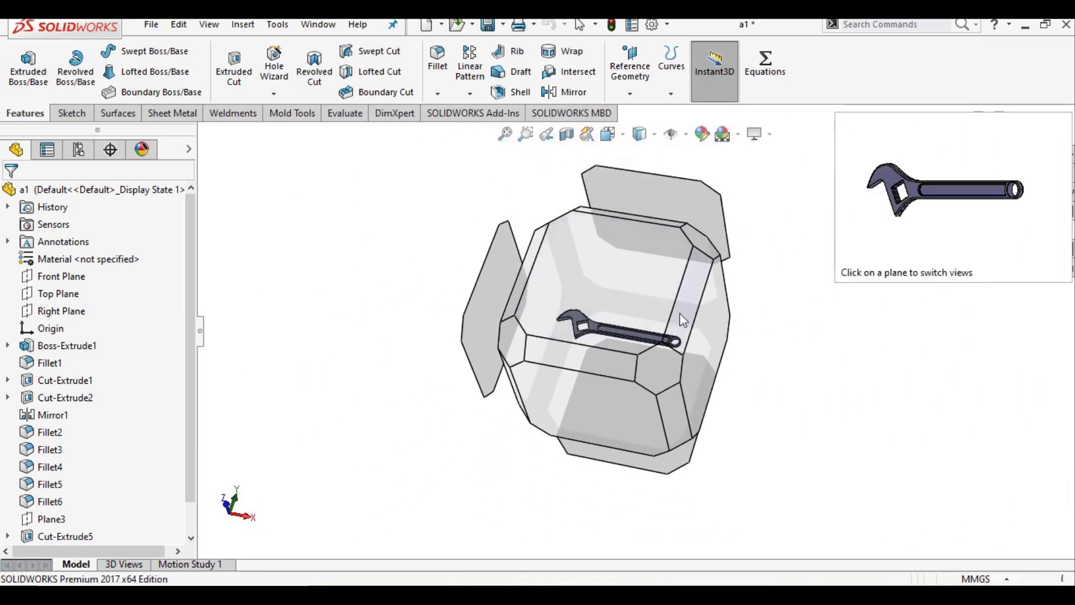
left_click(683, 318)
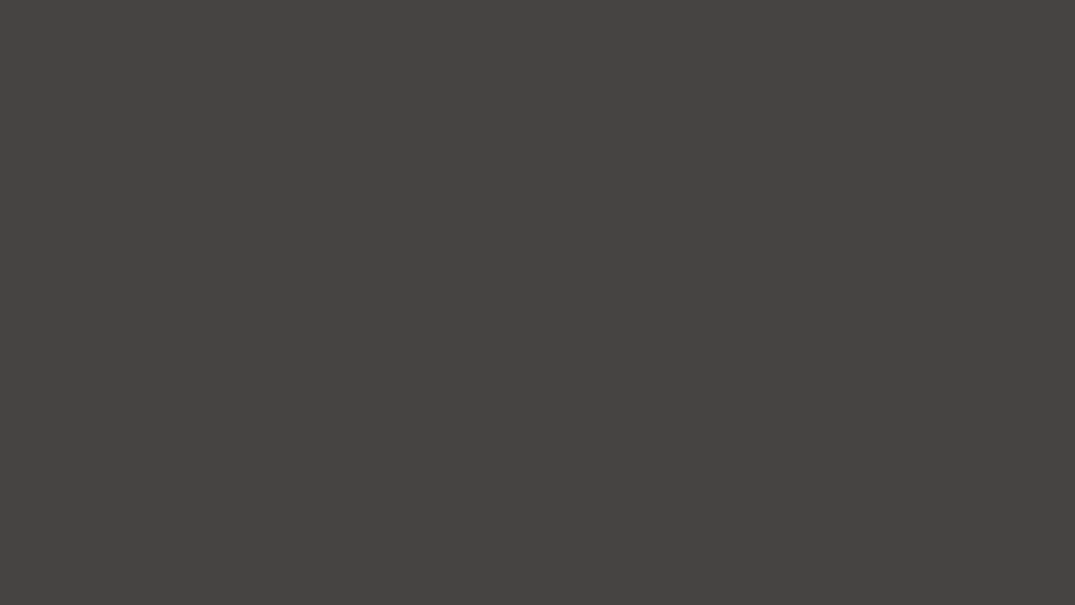